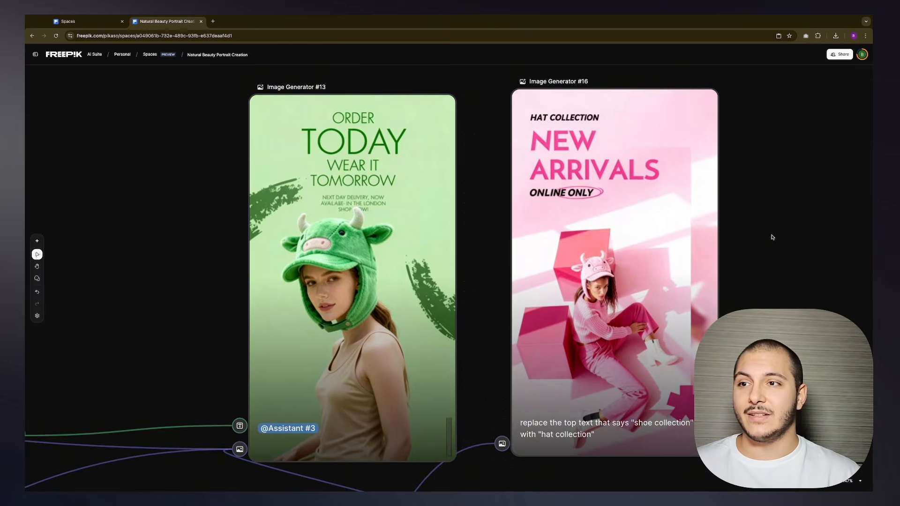
scroll(766, 230, up, 2)
scroll(503, 207, down, 5)
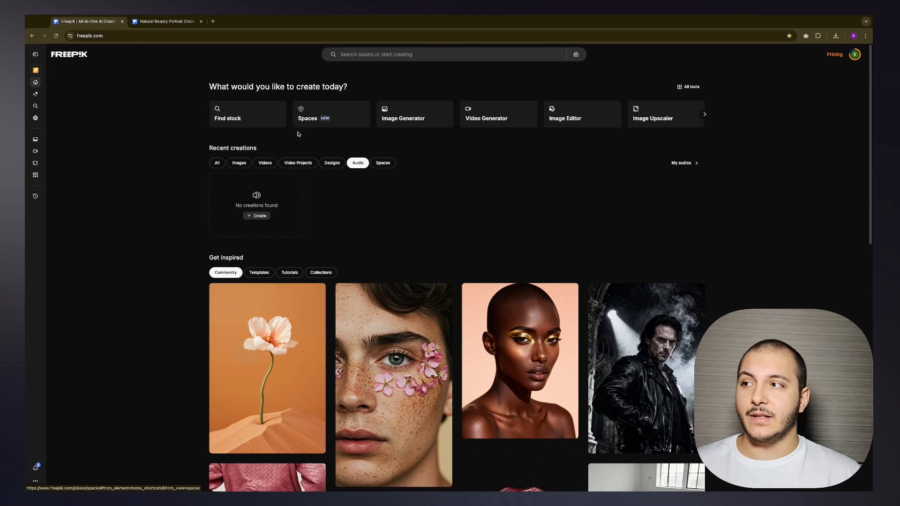
Step: Create a new space in Spaces and add an Image Generator as its first node
click(329, 124)
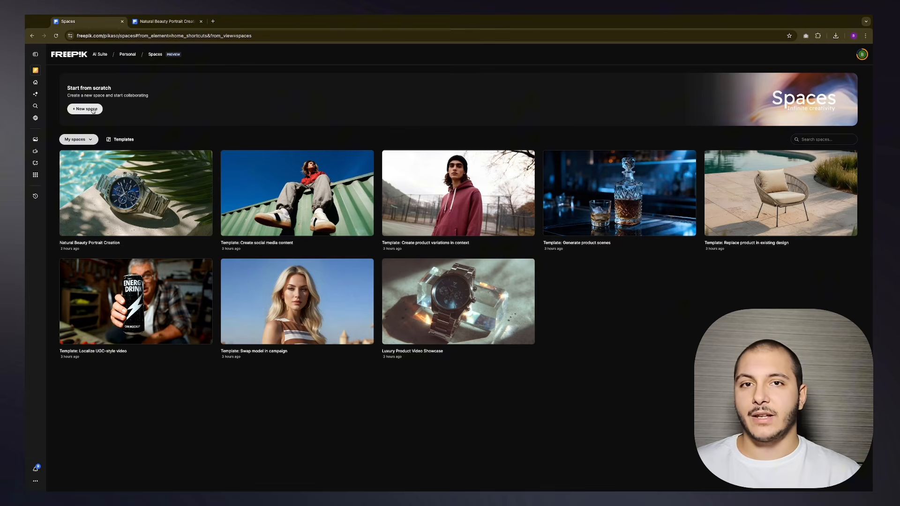
click(92, 110)
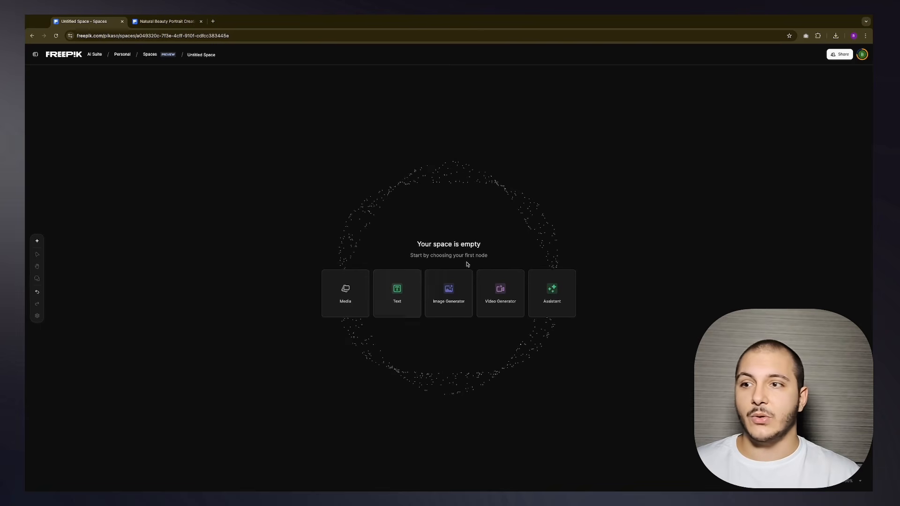
click(449, 295)
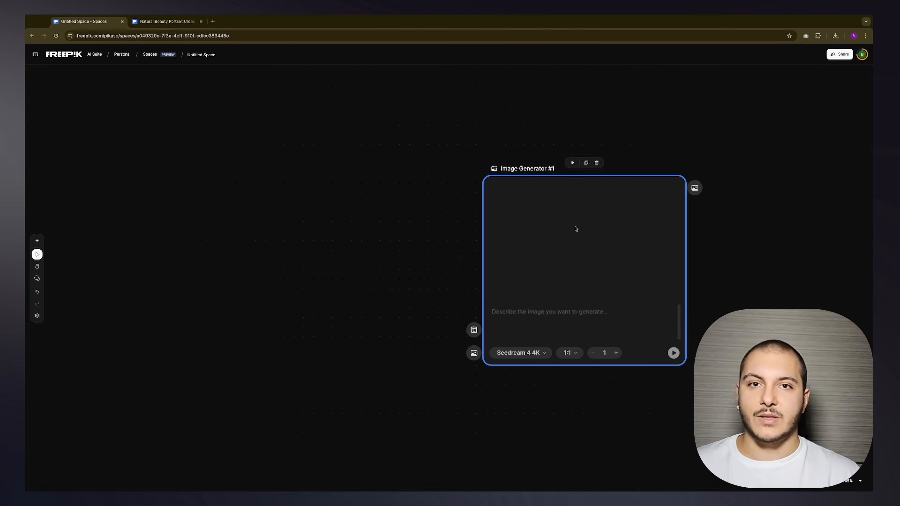
Step: Enter "a hat" as the prompt of the image generator node
click(507, 314)
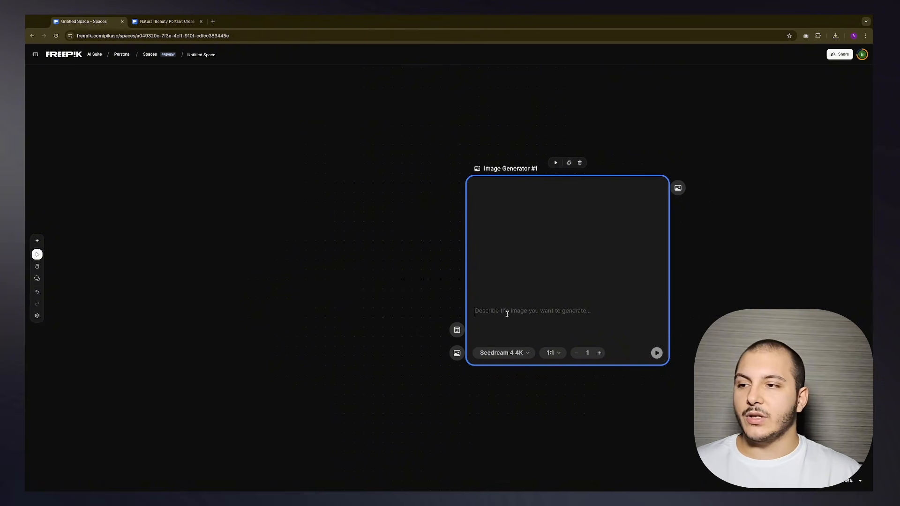
text(aaa)
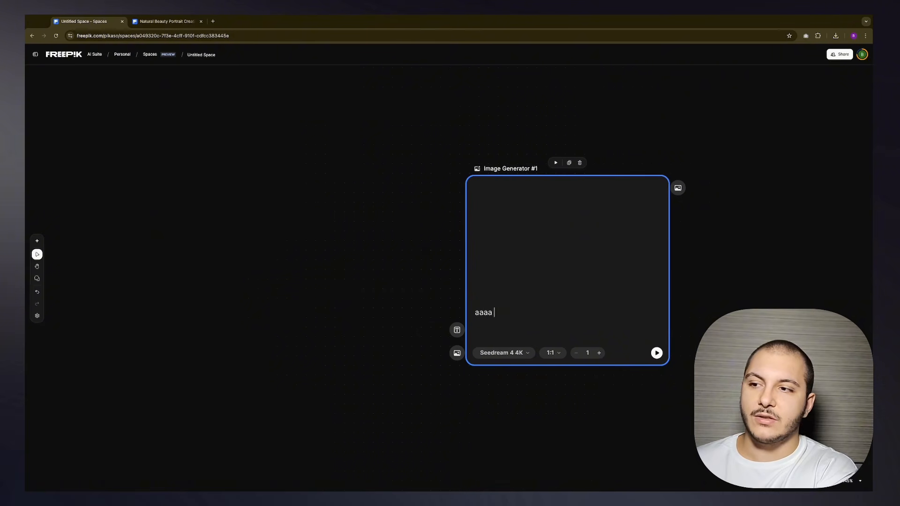
text(a)
key(BackSpace)
key(BackSpace)
key(BackSpace)
text(hat)
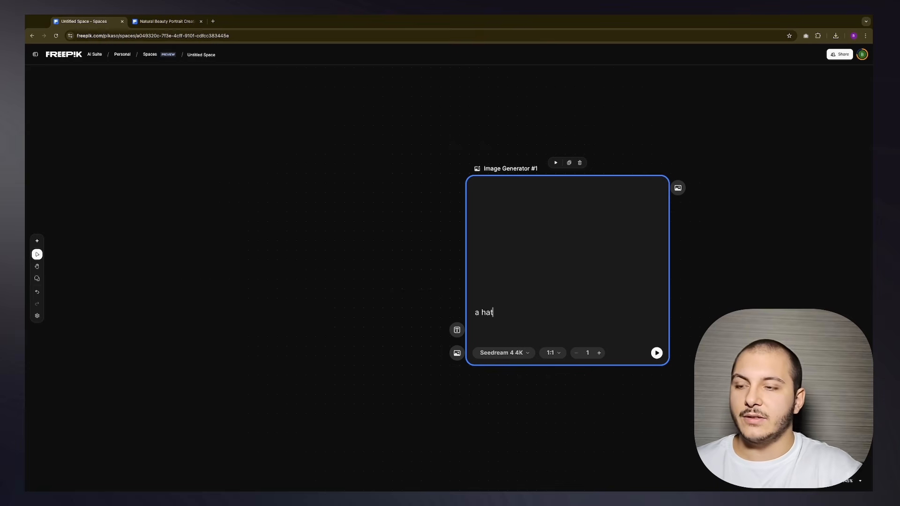
Step: Set the image generator's model to Classic Fast and generate the hat image
click(505, 357)
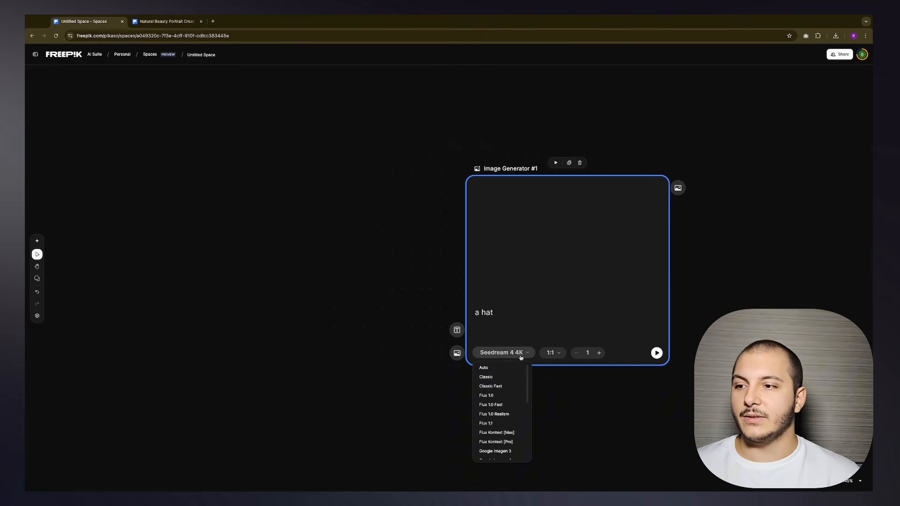
scroll(506, 416, down, 5)
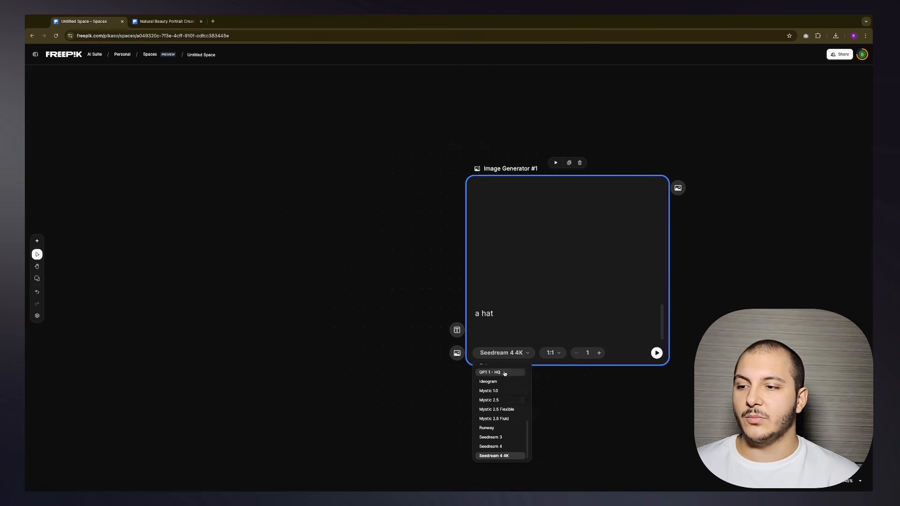
scroll(506, 422, up, 6)
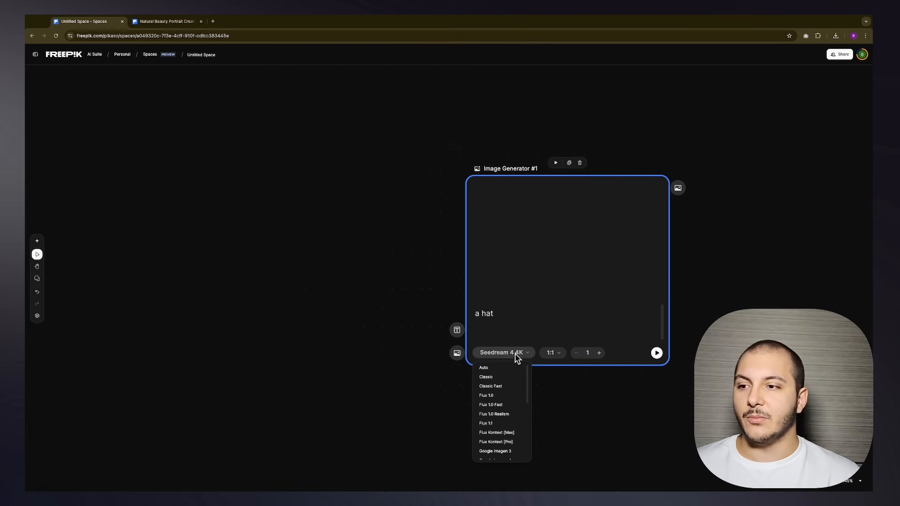
click(498, 380)
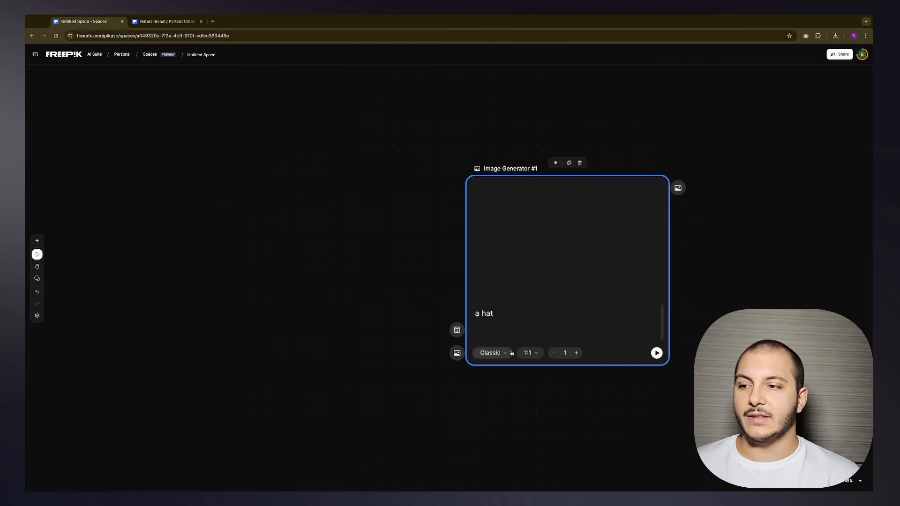
click(492, 352)
click(490, 385)
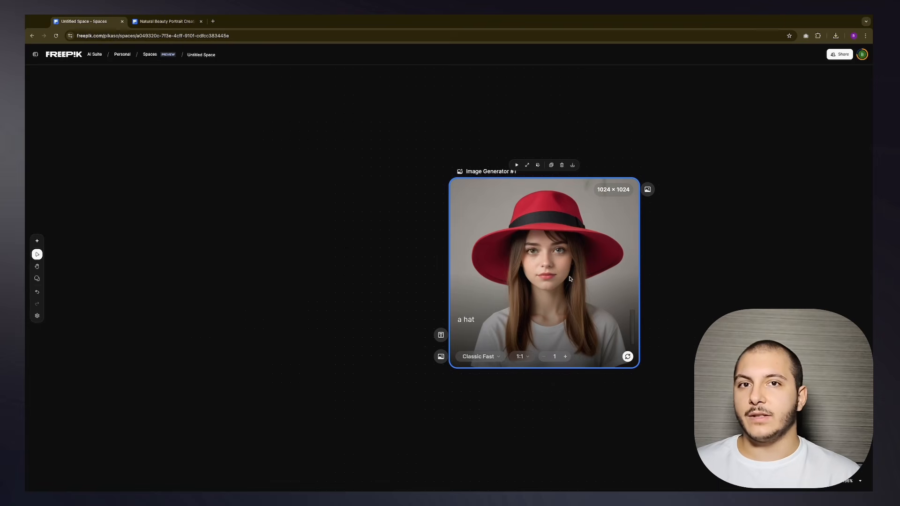
Step: Clear the "a hat" prompt from the image generator node
scroll(442, 331, down, 1)
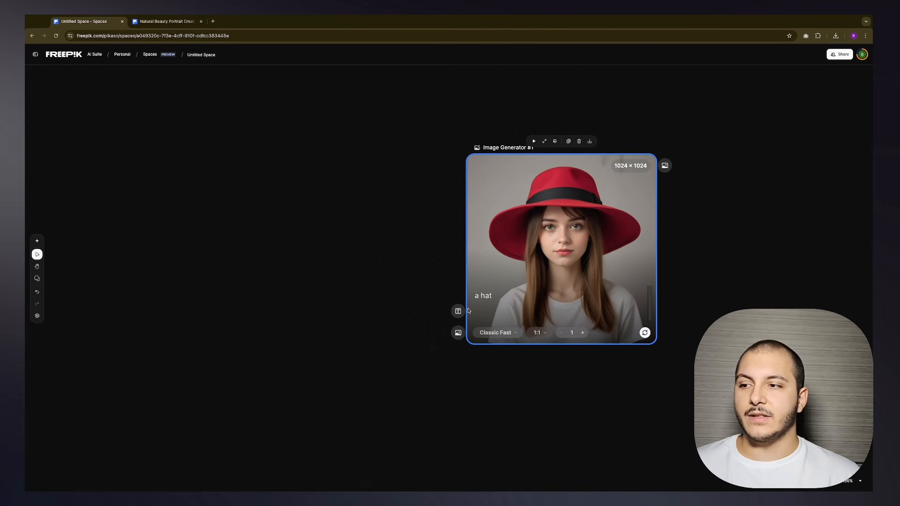
drag(457, 312, 485, 307)
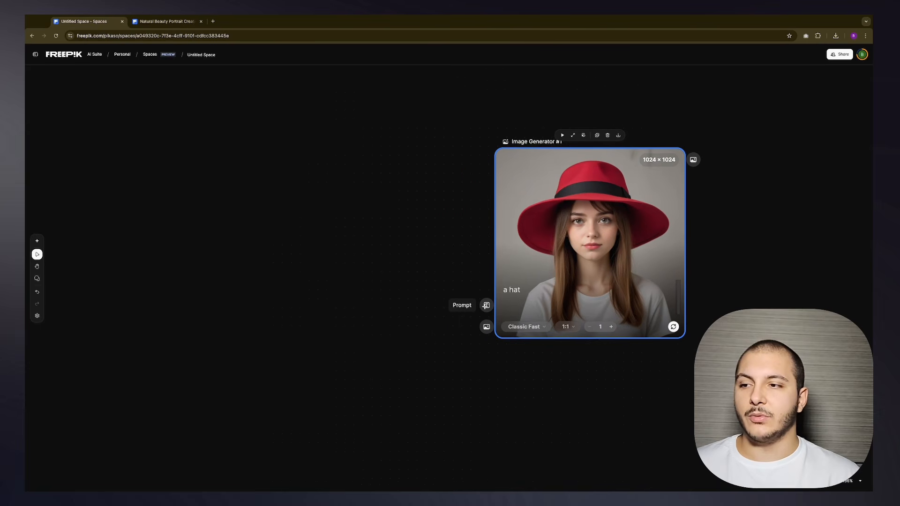
triple_click(512, 290)
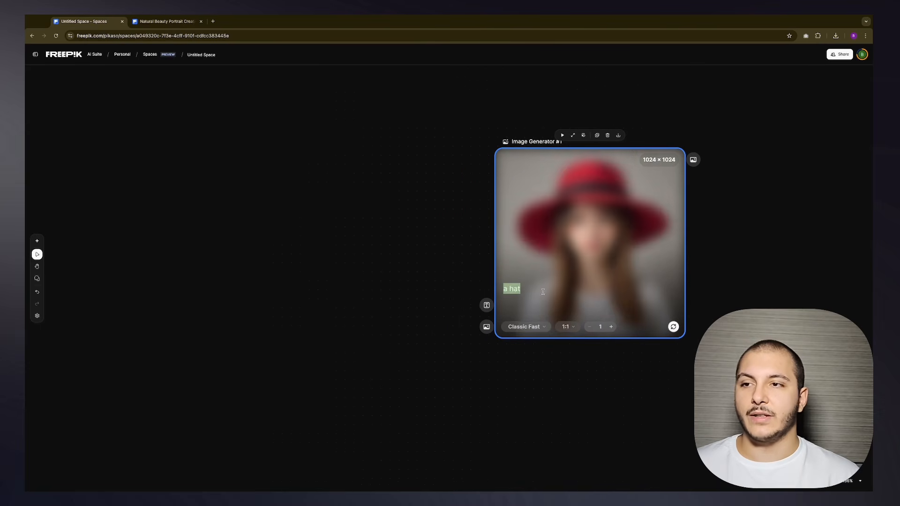
key(BackSpace)
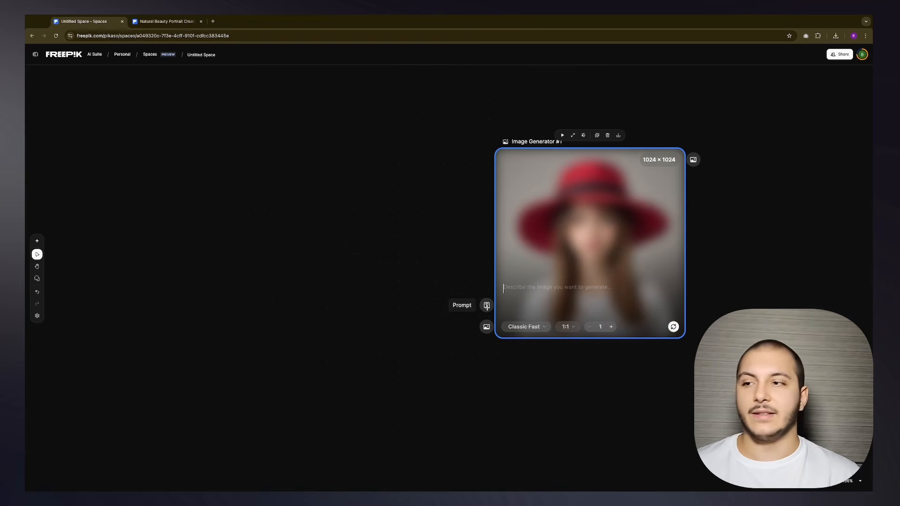
Step: Attach a new Text node to the image generator's prompt input, placing it up and to the left of the image
drag(487, 306, 369, 246)
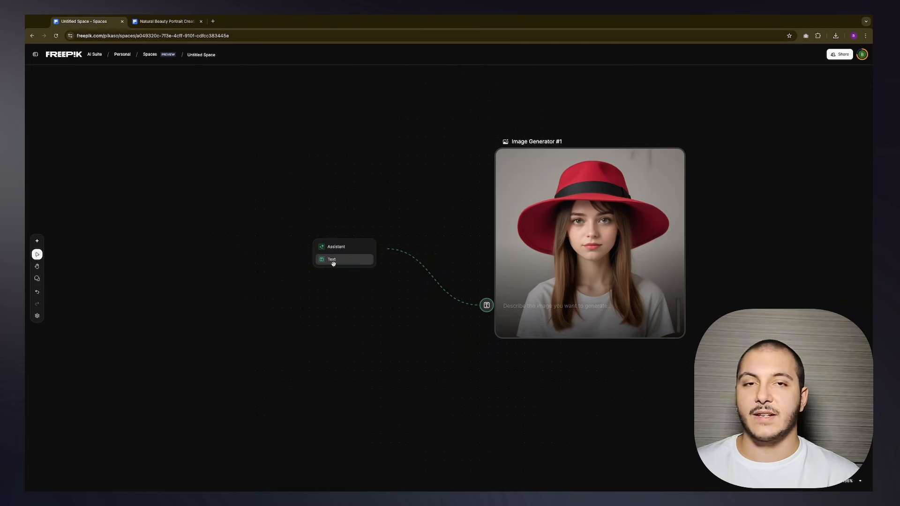
click(332, 260)
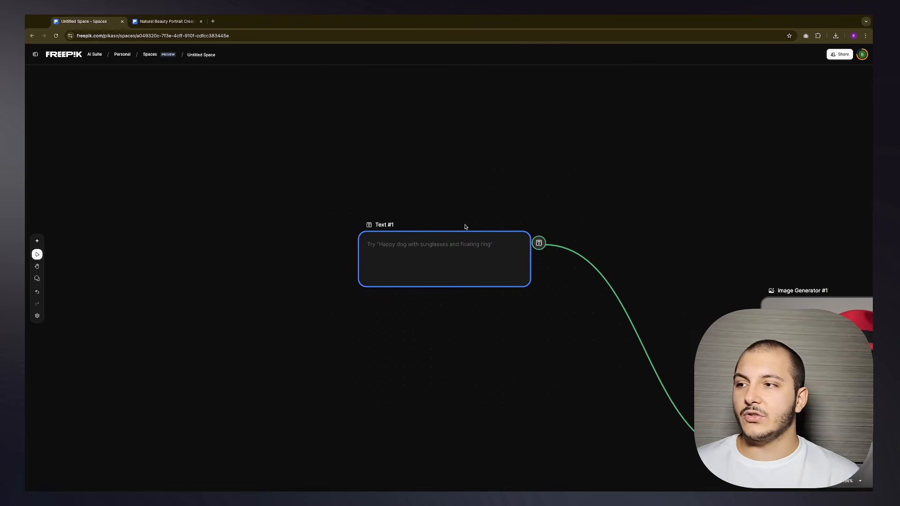
key(space)
key(Escape)
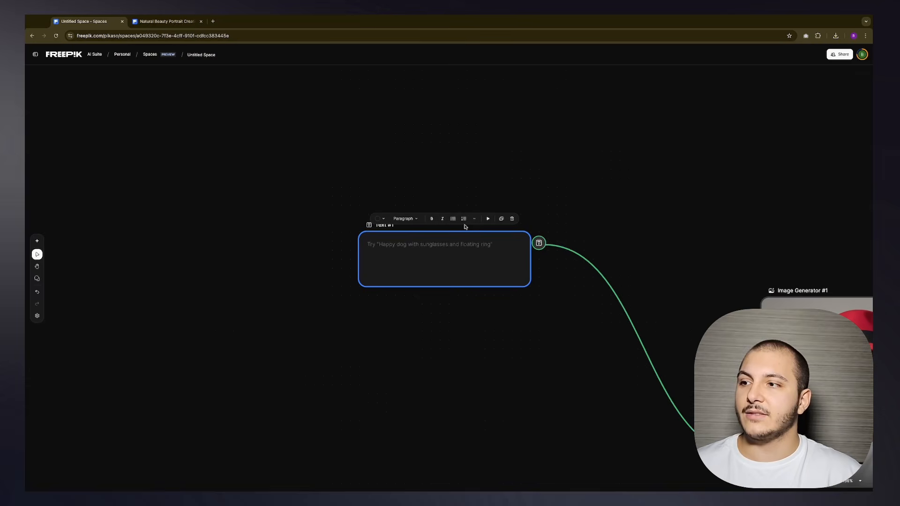
Step: Enter "a hat wearing cat" in the text node and generate the image from it
click(418, 243)
text(a hat wearin)
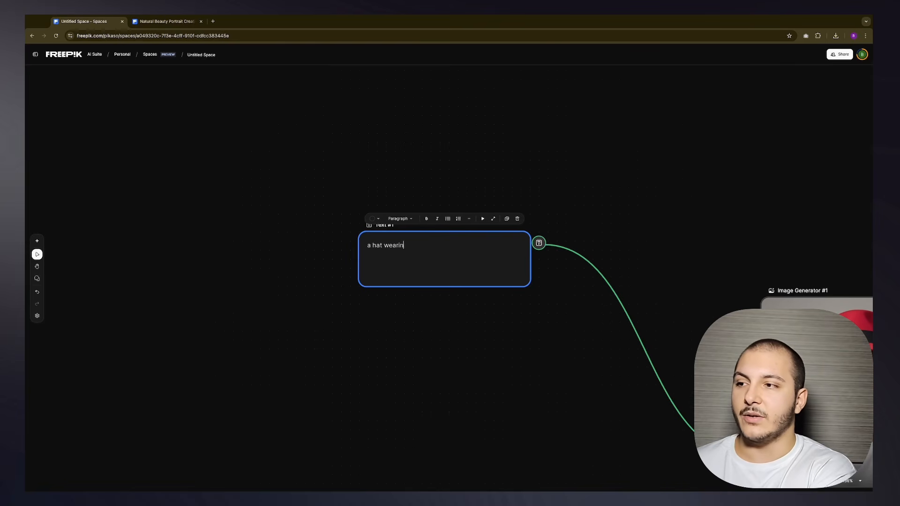
text(g ca)
text(t)
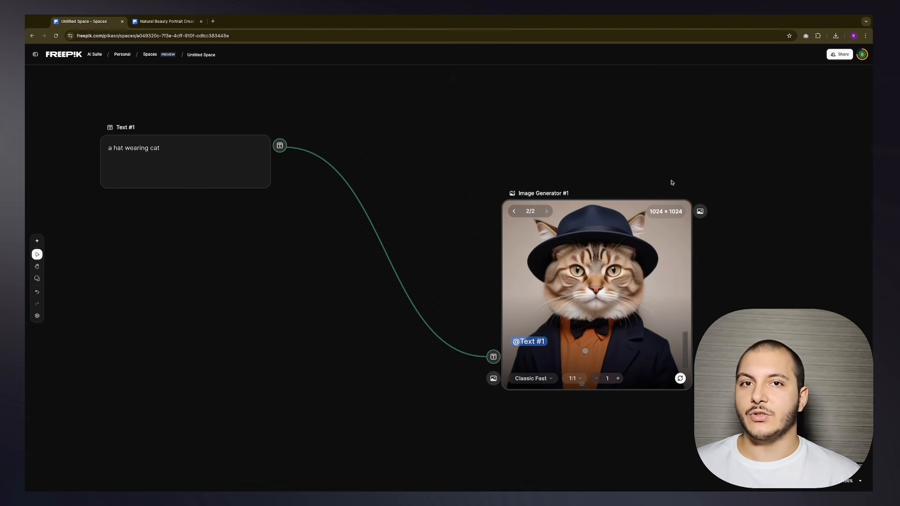
scroll(515, 236, right, 2)
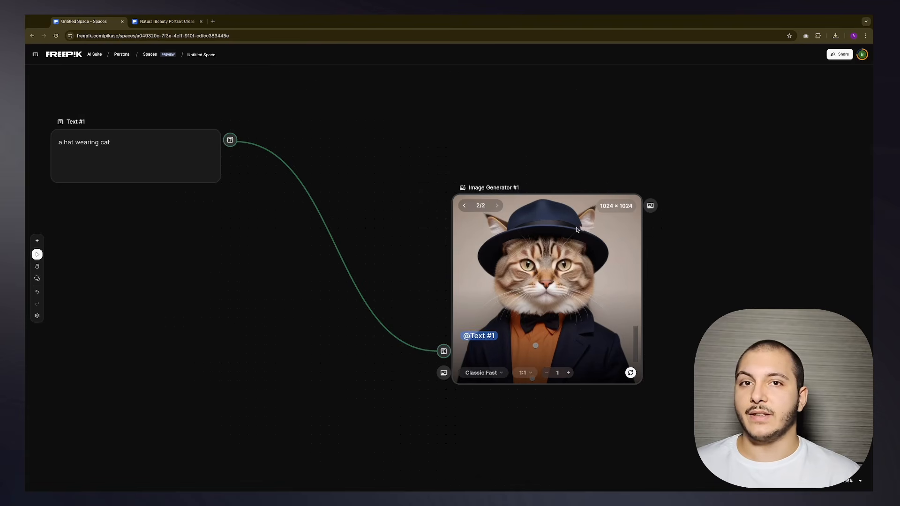
scroll(515, 237, left, 1)
scroll(610, 239, up, 1)
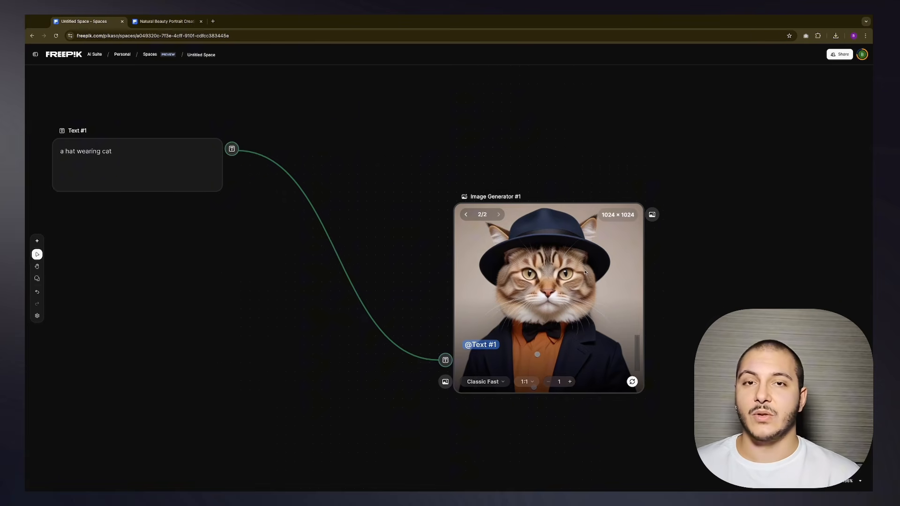
Step: Add a second Image Generator node on the empty canvas to the right of the cat image
scroll(592, 276, right, 3)
scroll(592, 276, down, 1)
right_click(630, 197)
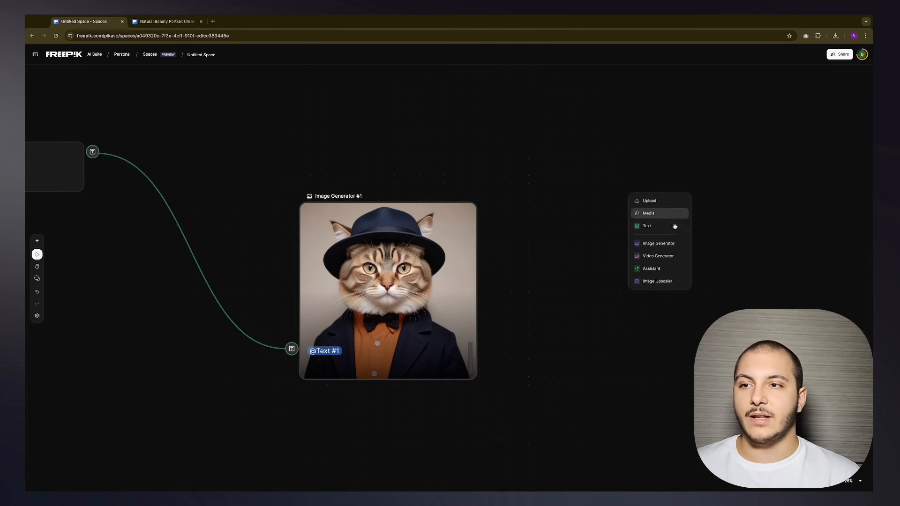
click(665, 244)
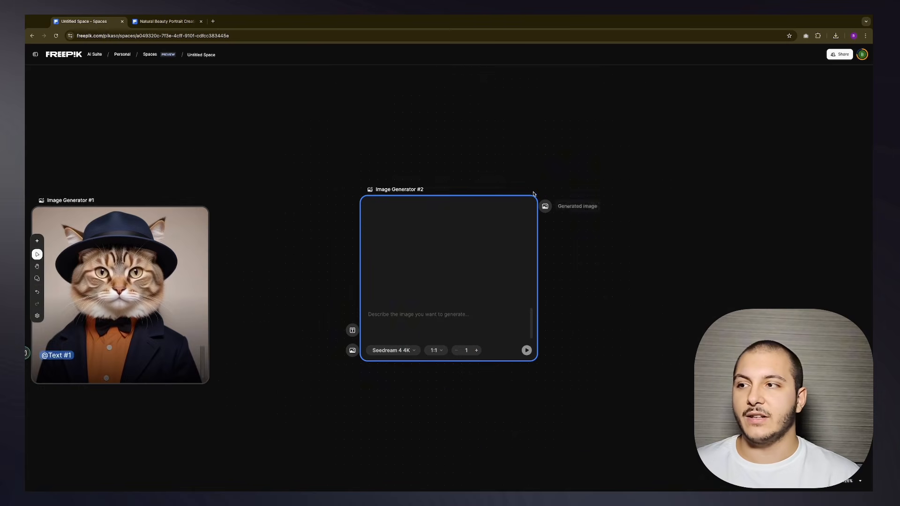
Step: Space the two image generators slightly farther apart and connect the first one's generated image to the second one's reference input
scroll(514, 162, left, 4)
scroll(463, 176, down, 1)
scroll(507, 202, left, 1)
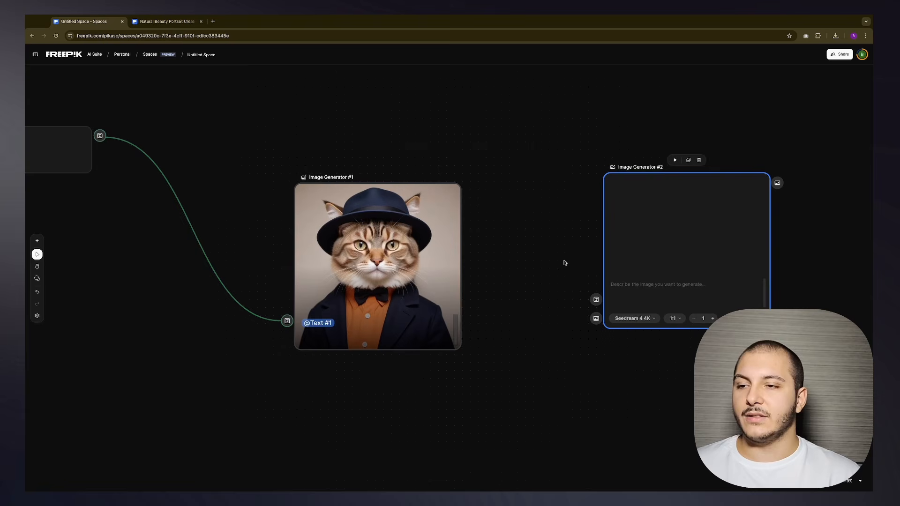
scroll(564, 263, right, 1)
scroll(558, 267, up, 1)
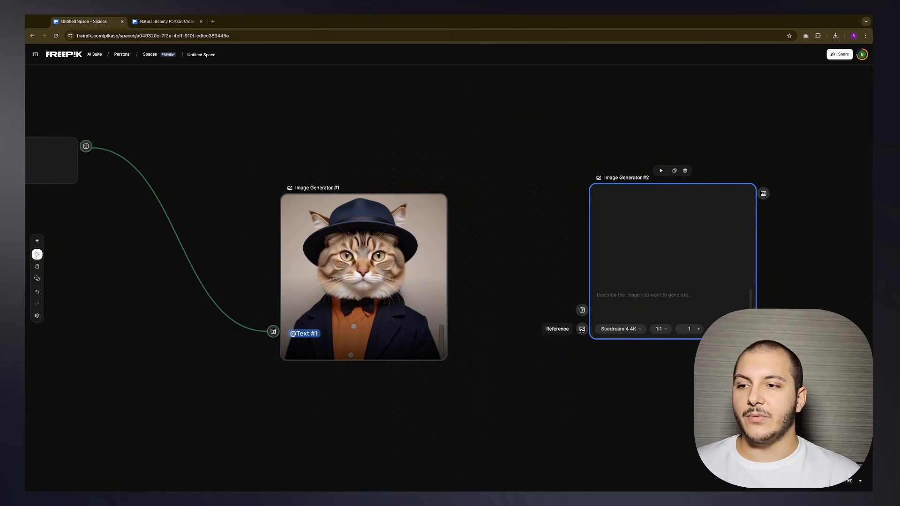
drag(582, 329, 548, 287)
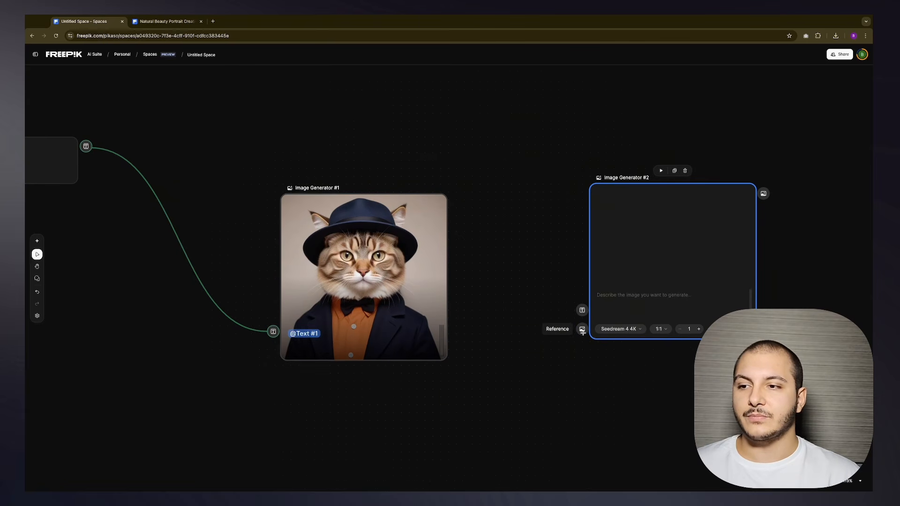
drag(391, 261, 370, 239)
mouse_move(633, 279)
mouse_down()
mouse_move(636, 258)
mouse_move(632, 265)
mouse_up()
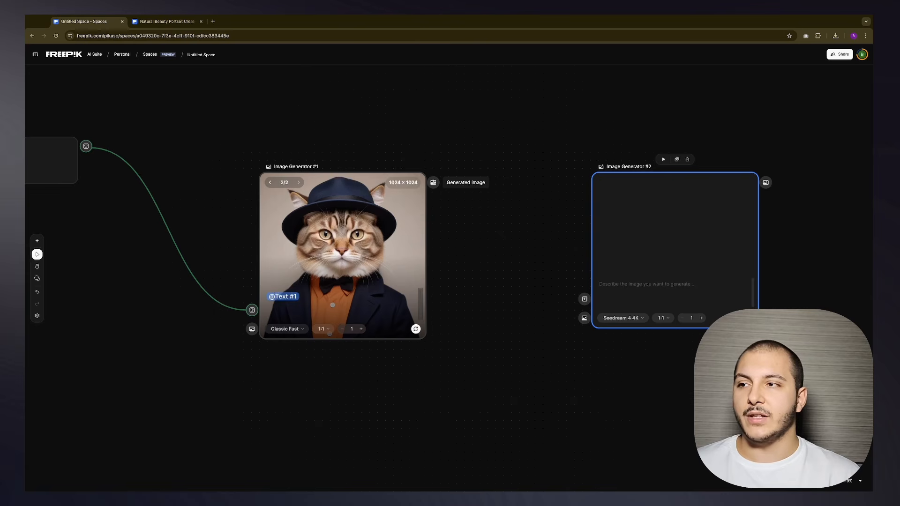
drag(433, 182, 492, 172)
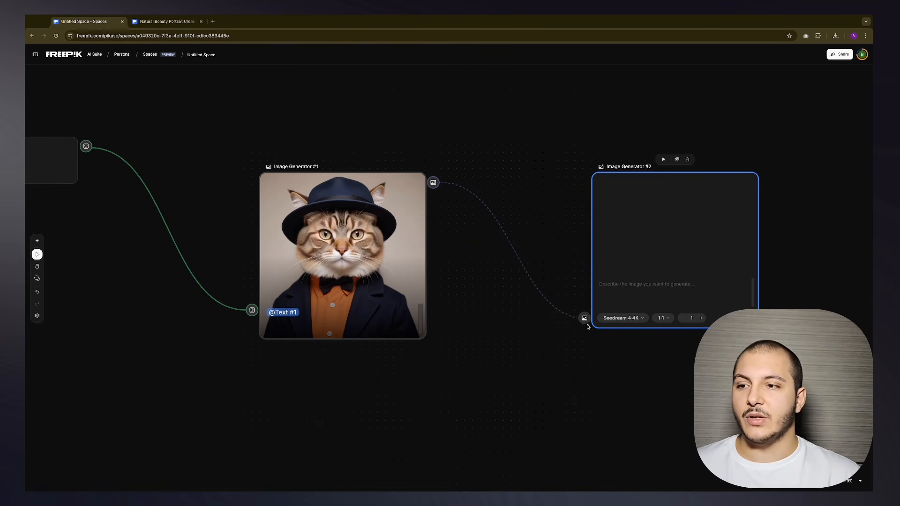
drag(588, 326, 585, 319)
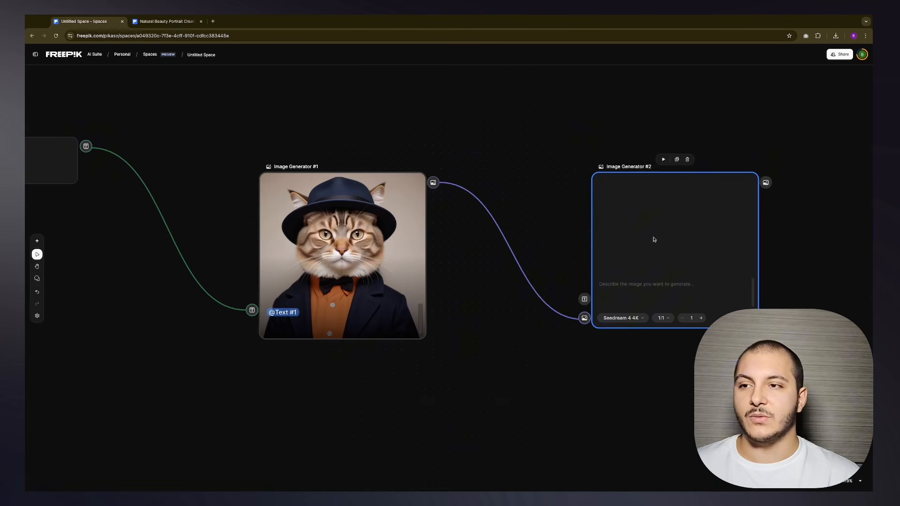
Step: Attach a new Text node to the second image generator's prompt input, placing it above and between the two generators
scroll(653, 246, left, 2)
click(618, 288)
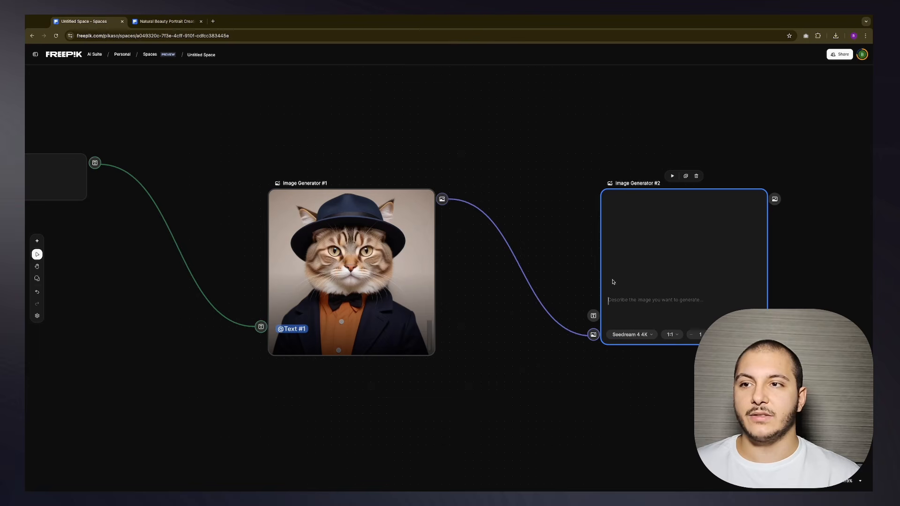
drag(592, 316, 544, 192)
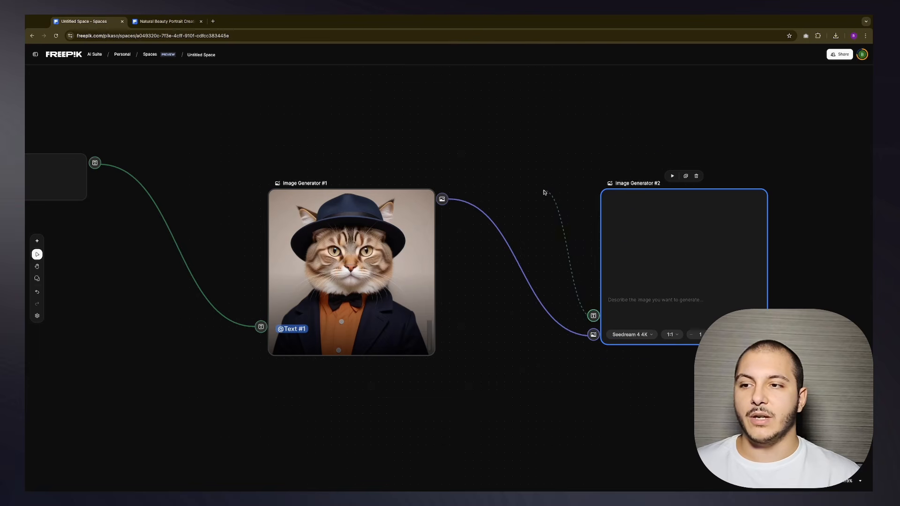
drag(535, 140, 534, 141)
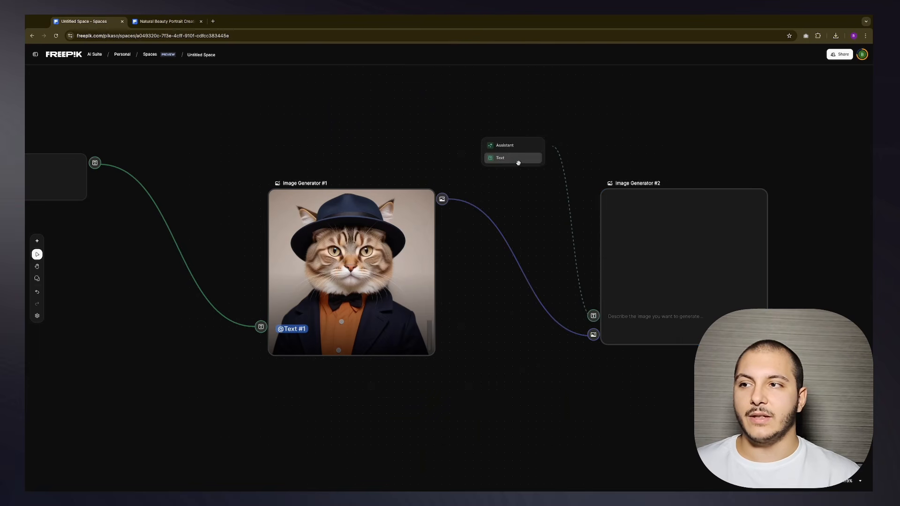
click(536, 159)
drag(352, 232, 540, 167)
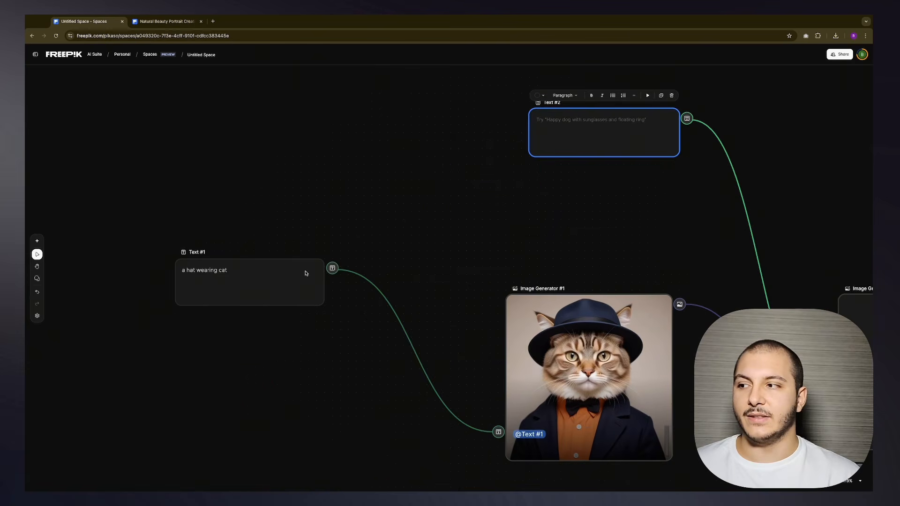
Step: Move the second text node down and to the left so it sits just above the first image generator
drag(605, 182, 512, 170)
click(548, 139)
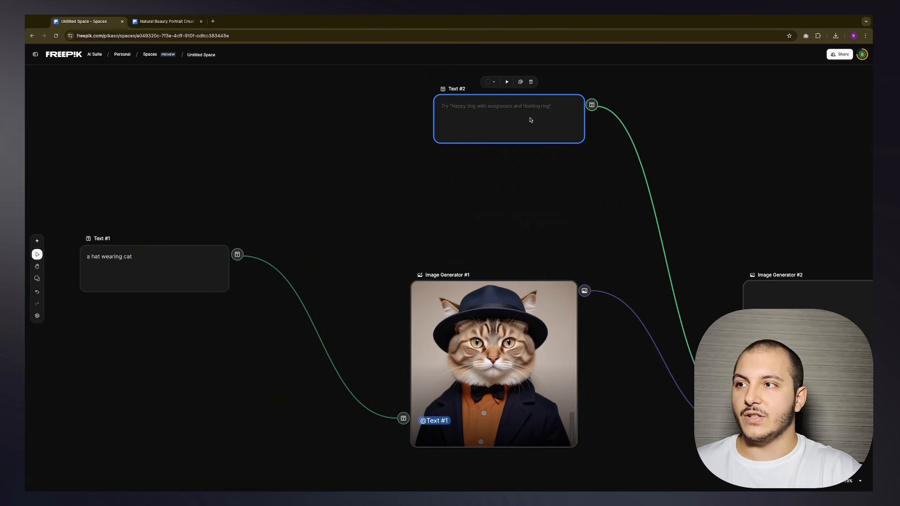
drag(557, 127, 540, 241)
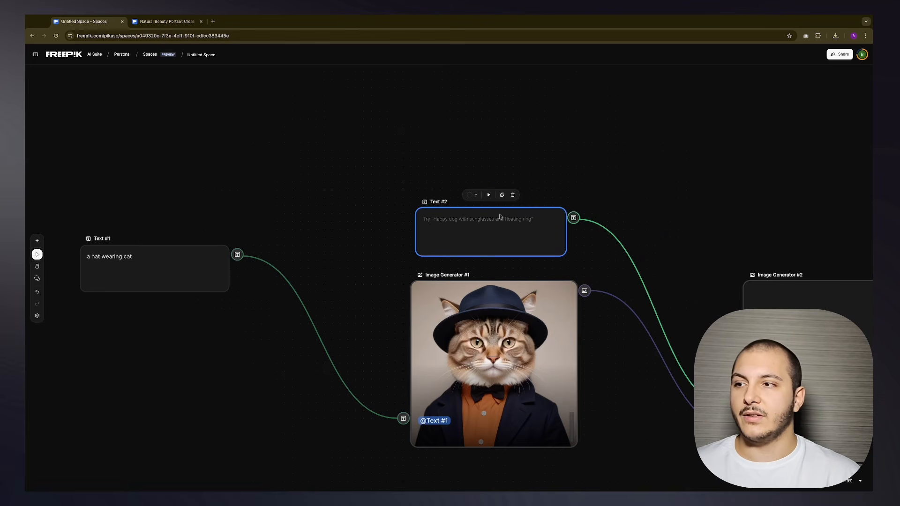
Step: Enter the prompt "change the hat to red" in the second text node
click(500, 216)
text(d)
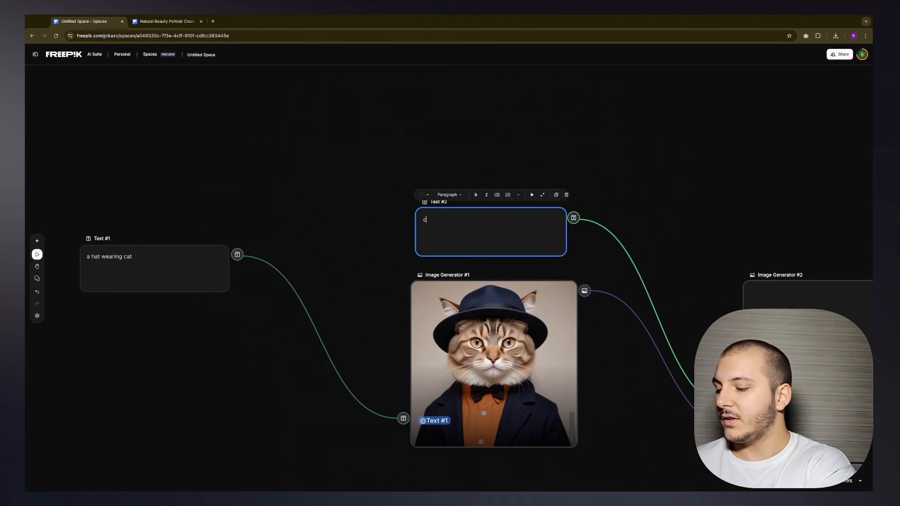
text(hange the hat t)
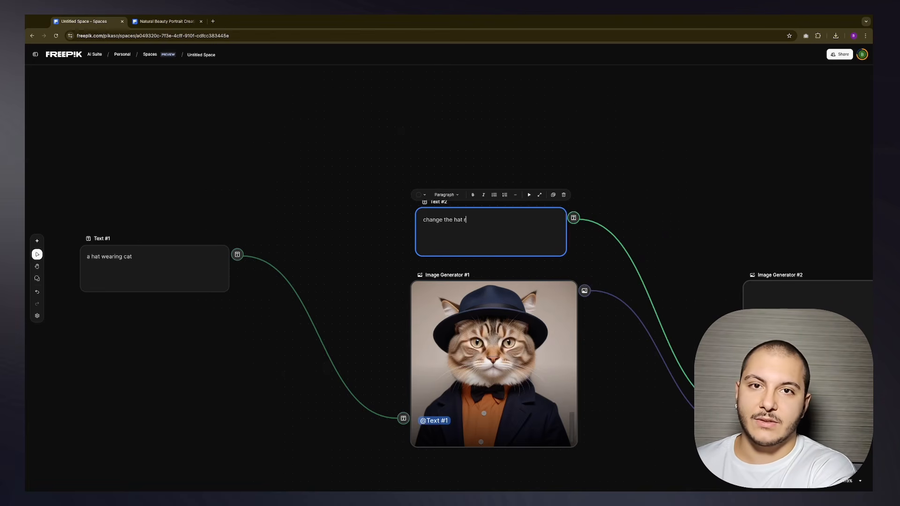
text(o red)
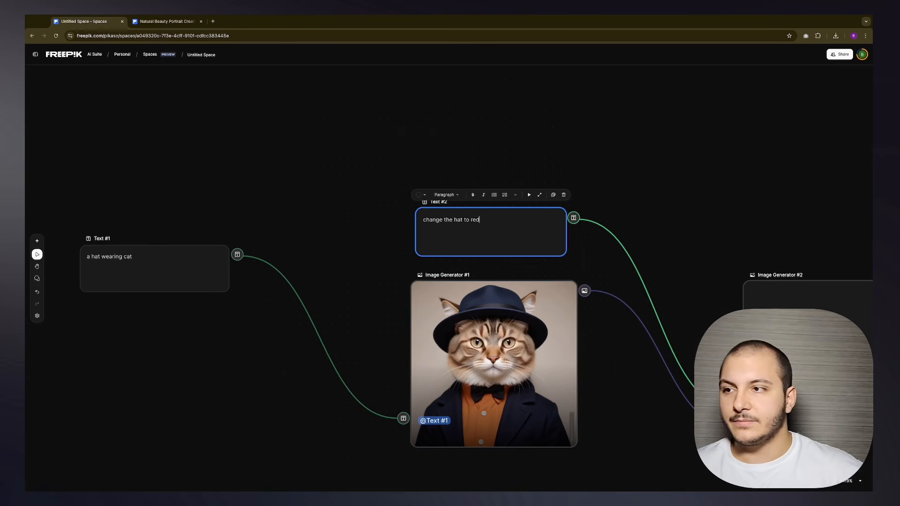
click(671, 209)
Step: Nudge both image generators and the second text node slightly upward on the canvas
scroll(570, 165, right, 2)
scroll(571, 165, down, 1)
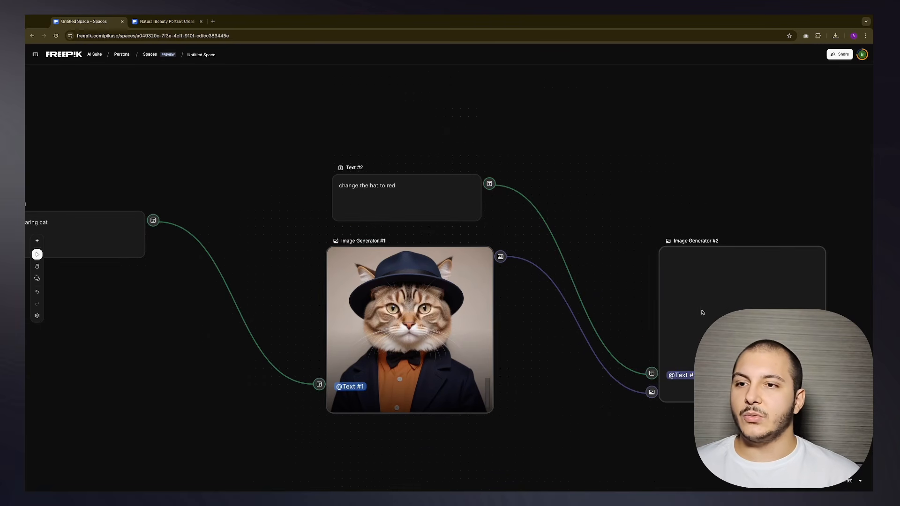
drag(698, 298, 697, 288)
drag(425, 294, 427, 290)
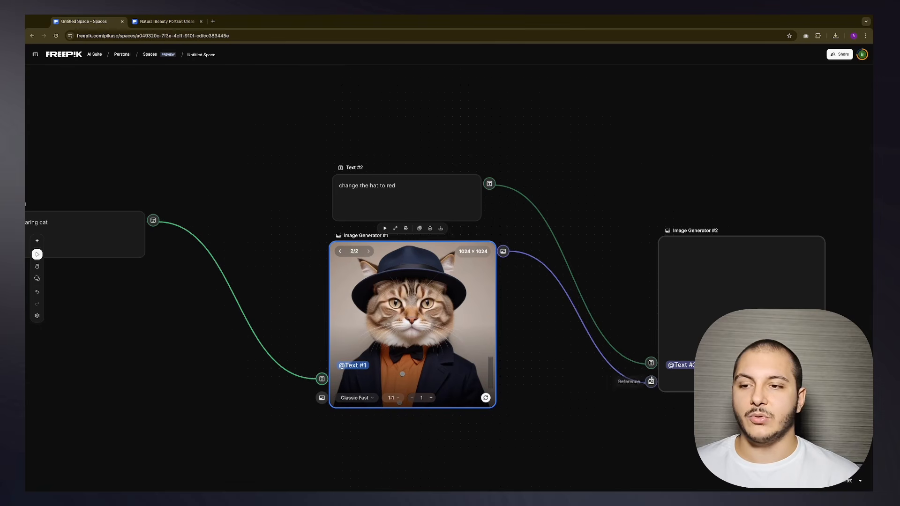
mouse_move(405, 190)
mouse_down()
mouse_move(432, 178)
mouse_move(415, 177)
mouse_up()
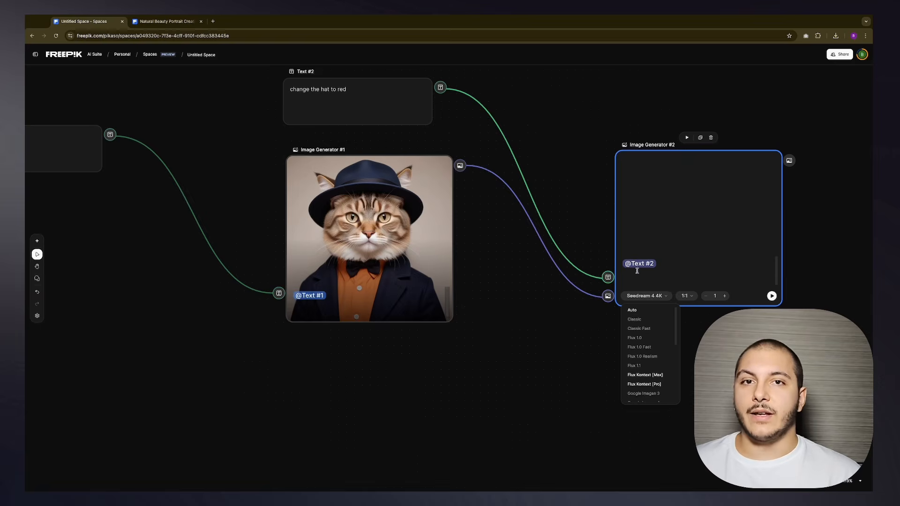
Step: Examine which models are available for the second image generator with a reference image connected, leaving Seedream 4 4K selected
scroll(645, 328, down, 3)
scroll(642, 319, up, 3)
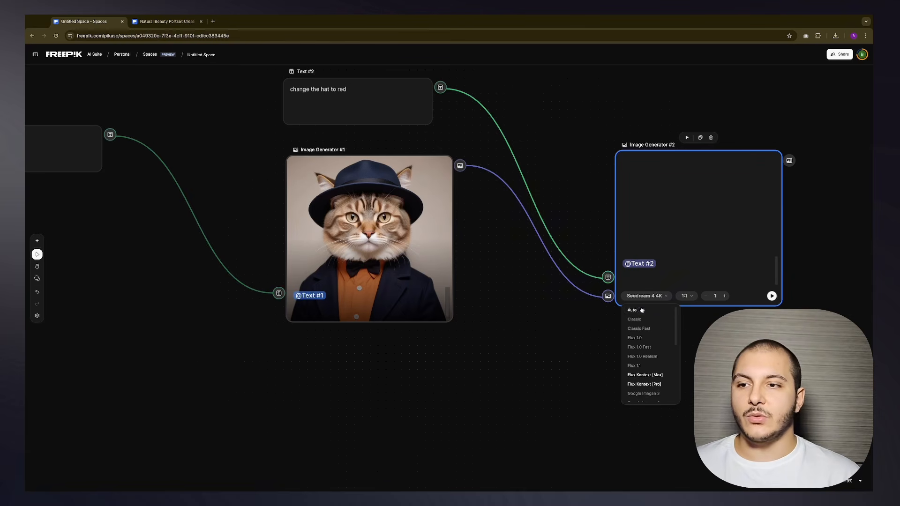
scroll(647, 356, down, 3)
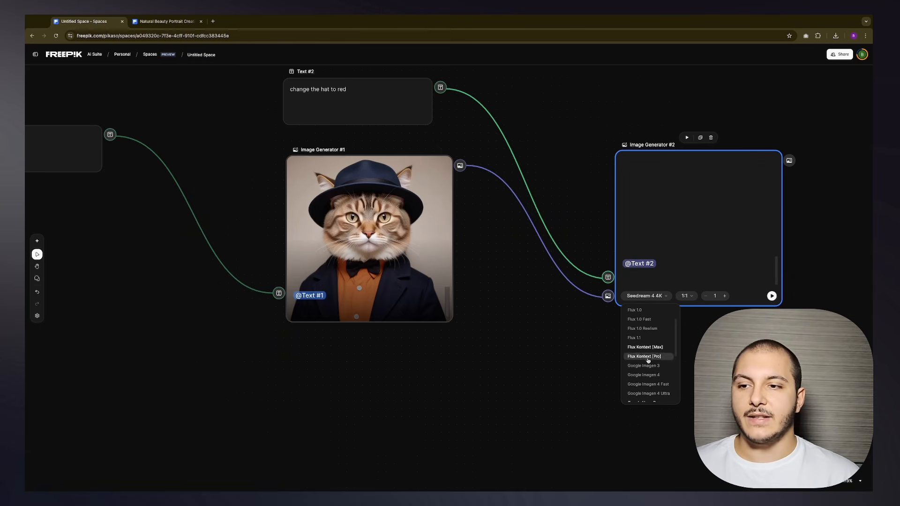
scroll(649, 370, down, 5)
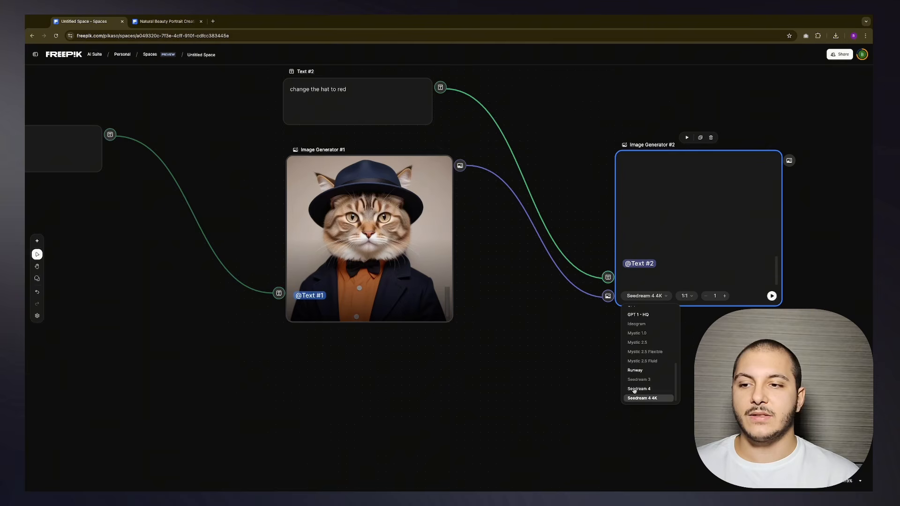
scroll(646, 375, up, 3)
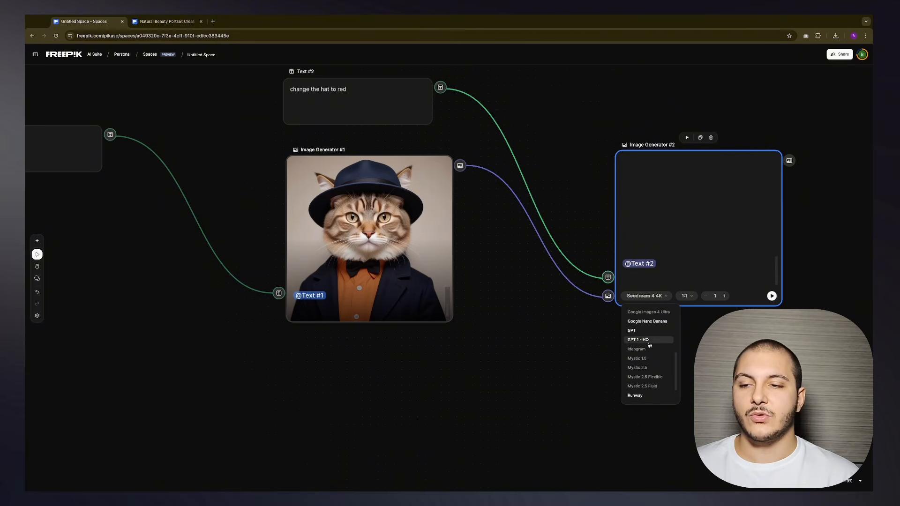
scroll(657, 336, up, 4)
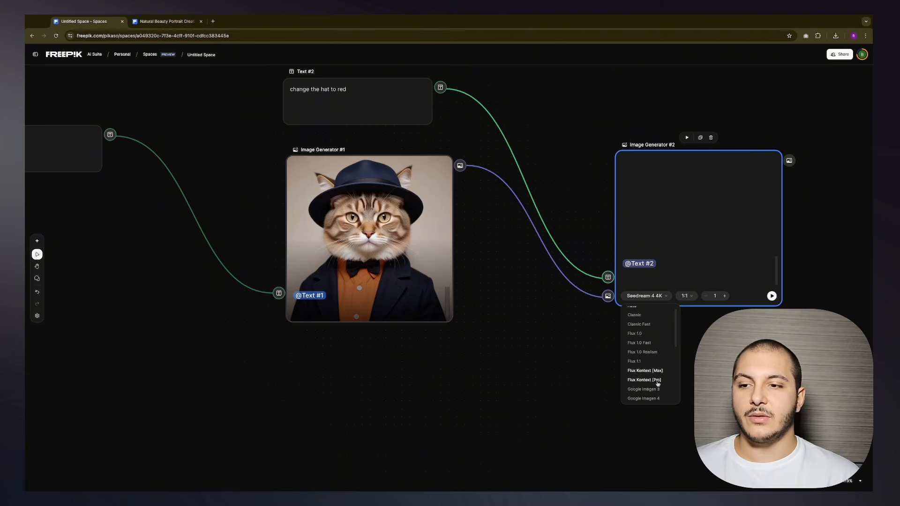
click(647, 299)
Step: Run the second image generator with Seedream 4 4K, using its connected prompt and reference image
scroll(731, 307, right, 1)
click(750, 308)
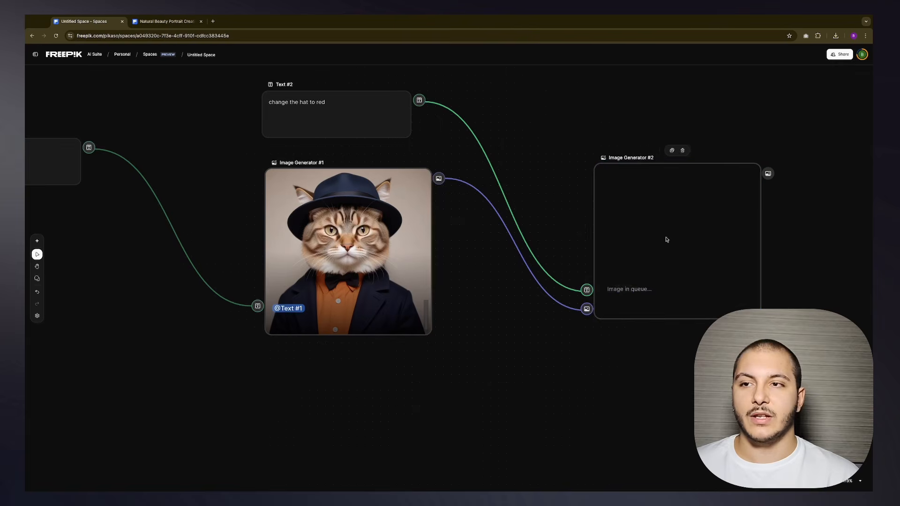
scroll(666, 239, right, 2)
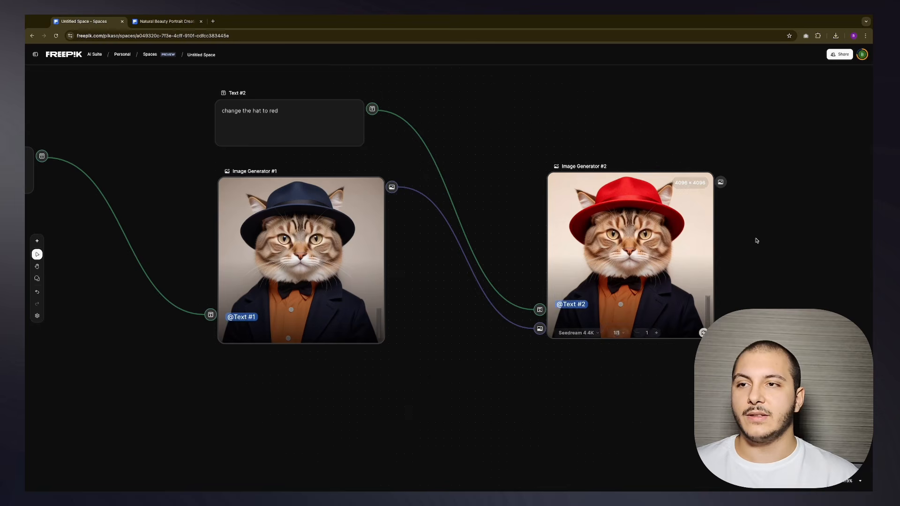
Step: Add a third Image Generator node on the empty canvas to the right of the red-hat cat image
scroll(751, 223, right, 10)
right_click(642, 227)
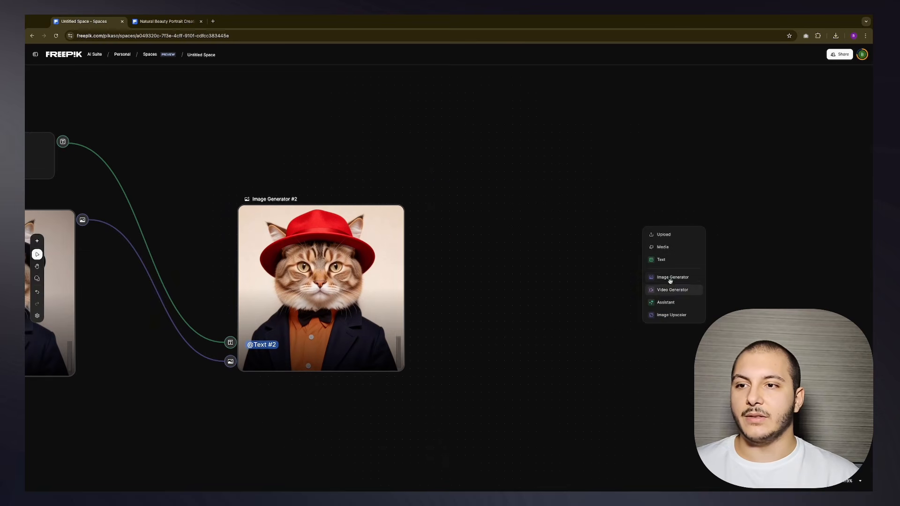
click(665, 277)
scroll(651, 261, left, 3)
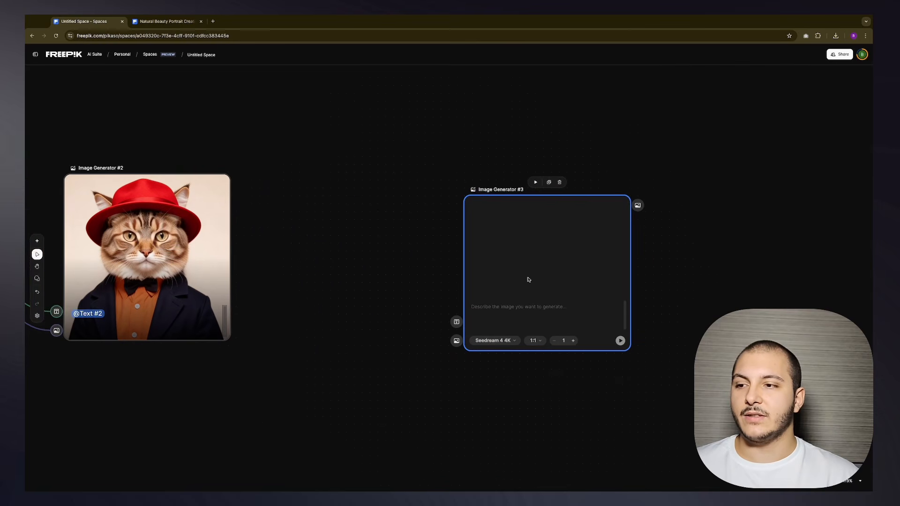
Step: Check the third image generator's model options and the credit cost of running it with Seedream 4 4K
click(479, 305)
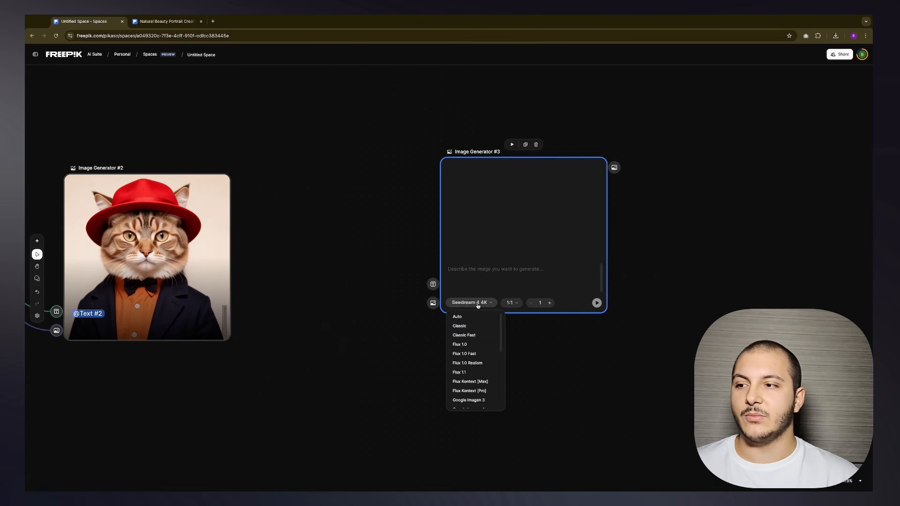
click(477, 305)
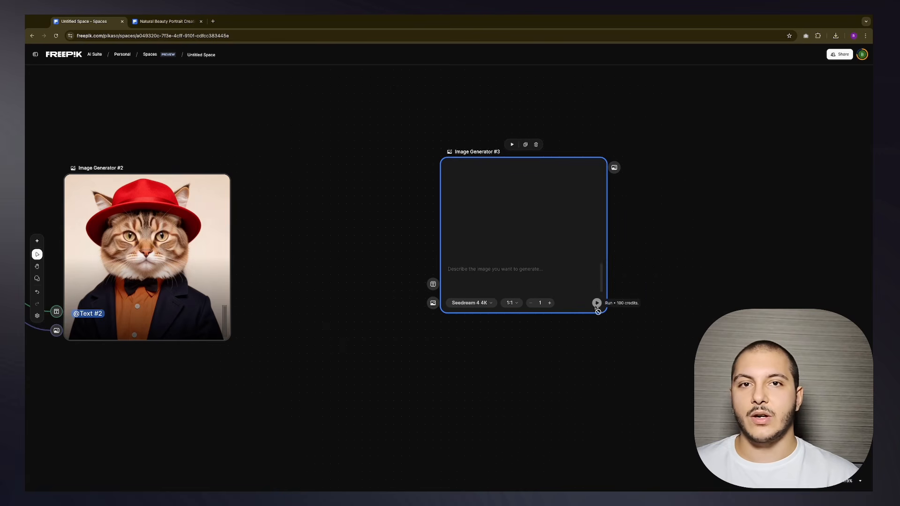
scroll(596, 304, up, 3)
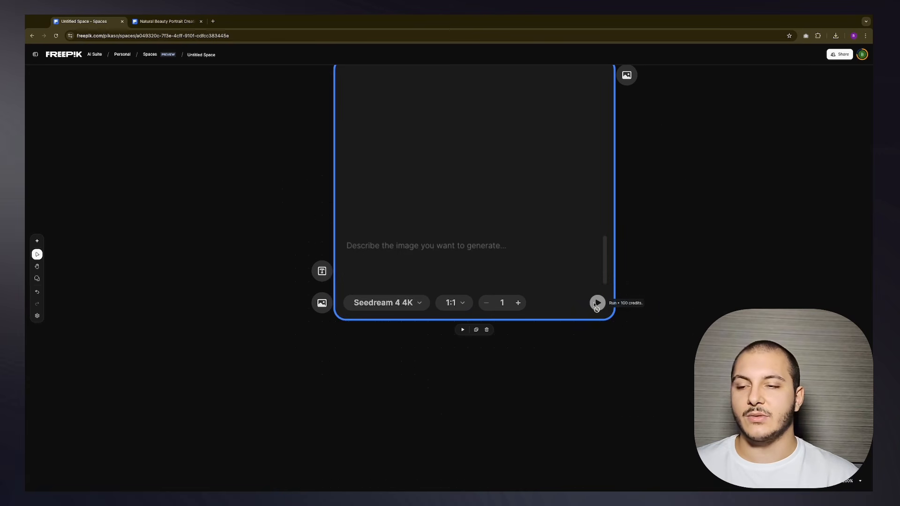
scroll(594, 306, down, 3)
Step: Switch the third image generator's model to Classic Fast and check its run cost
click(440, 303)
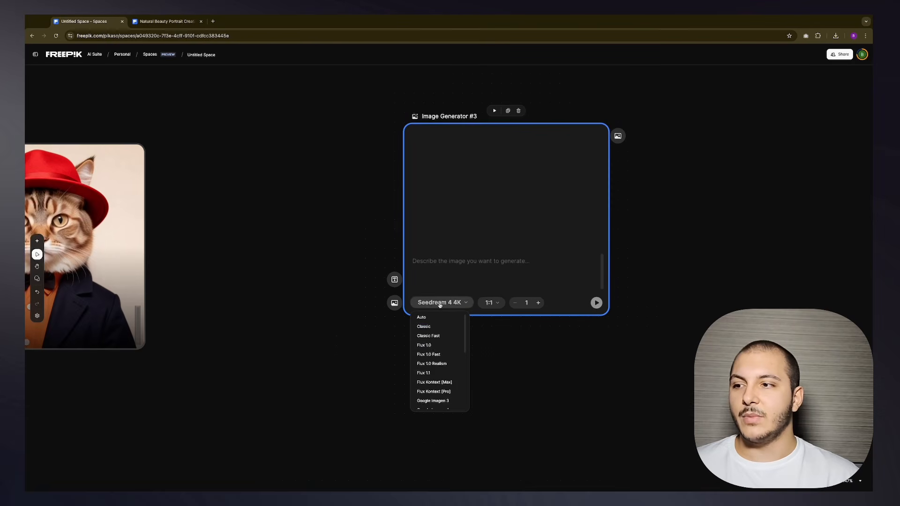
click(435, 337)
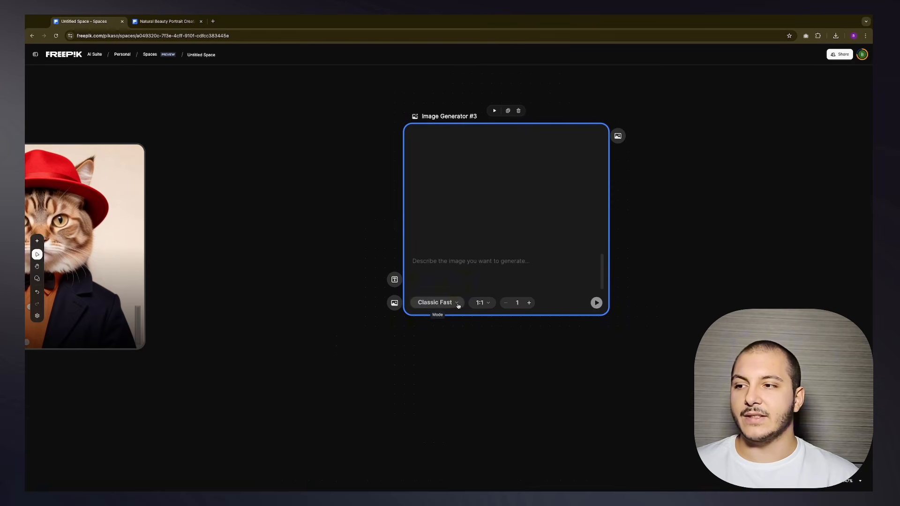
scroll(573, 305, down, 2)
scroll(573, 306, right, 1)
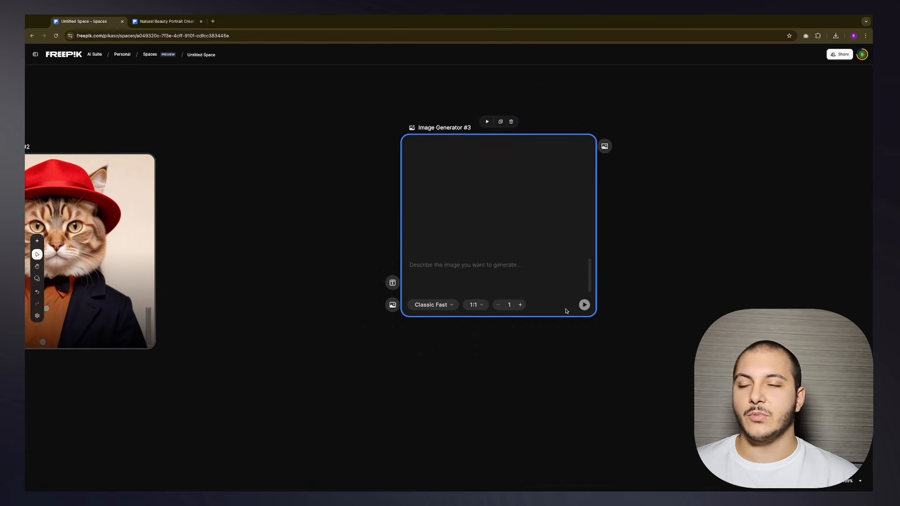
Step: Switch the third image generator's model to Flux Kontext [Max] and check its run cost
click(445, 305)
scroll(447, 356, down, 3)
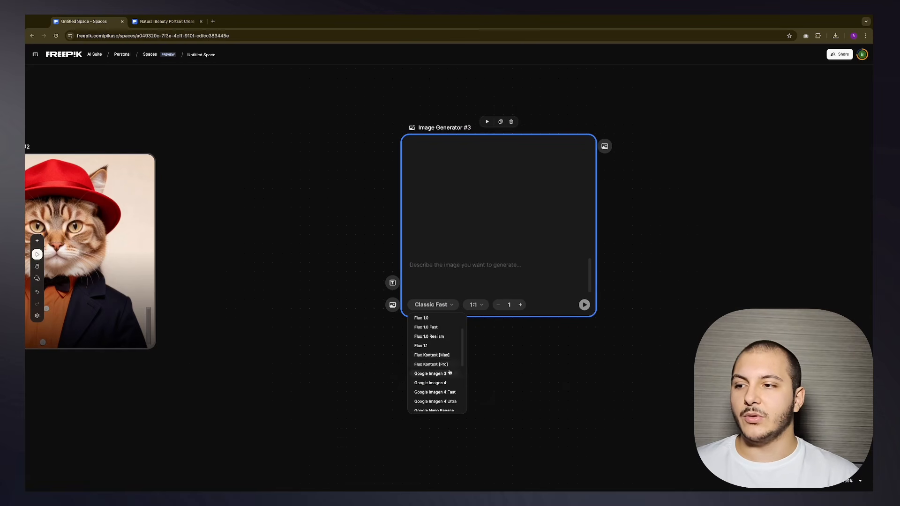
click(443, 355)
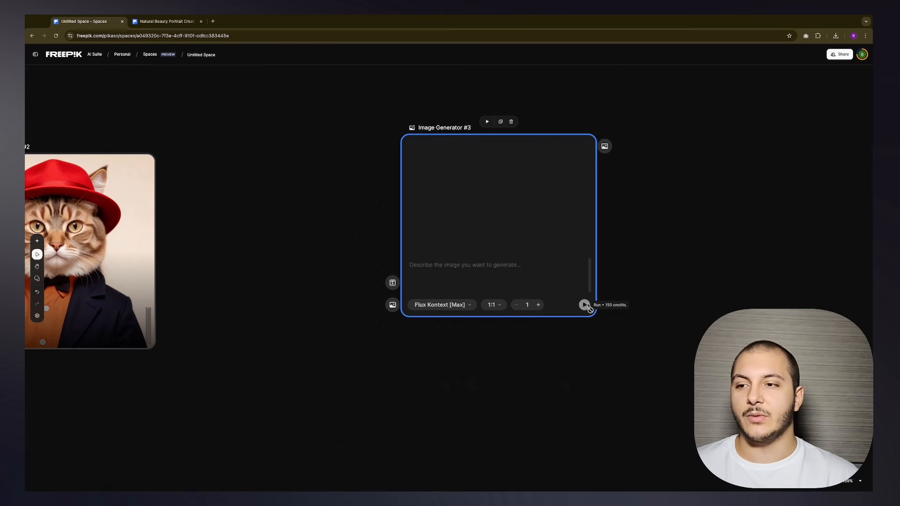
Step: Set the third image generator's model to Google Nano Banana and check its run cost
click(441, 305)
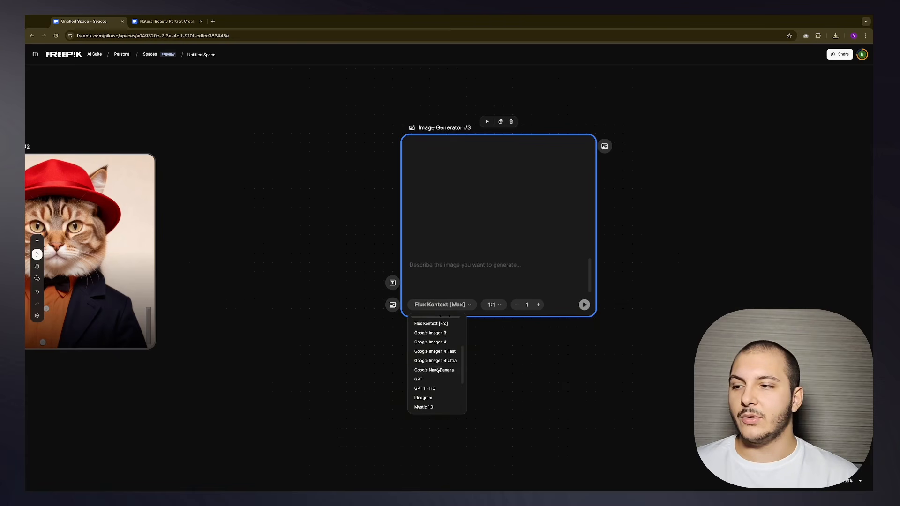
click(441, 371)
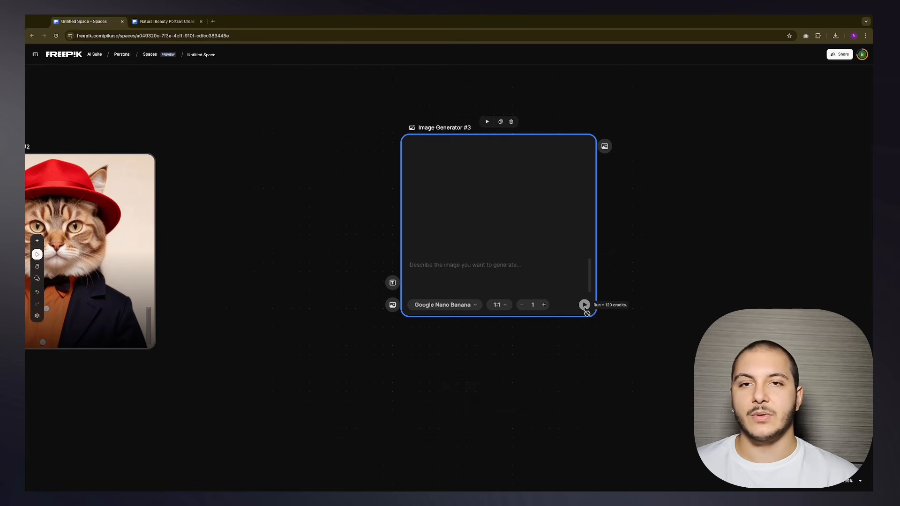
scroll(671, 290, left, 1)
scroll(524, 259, right, 2)
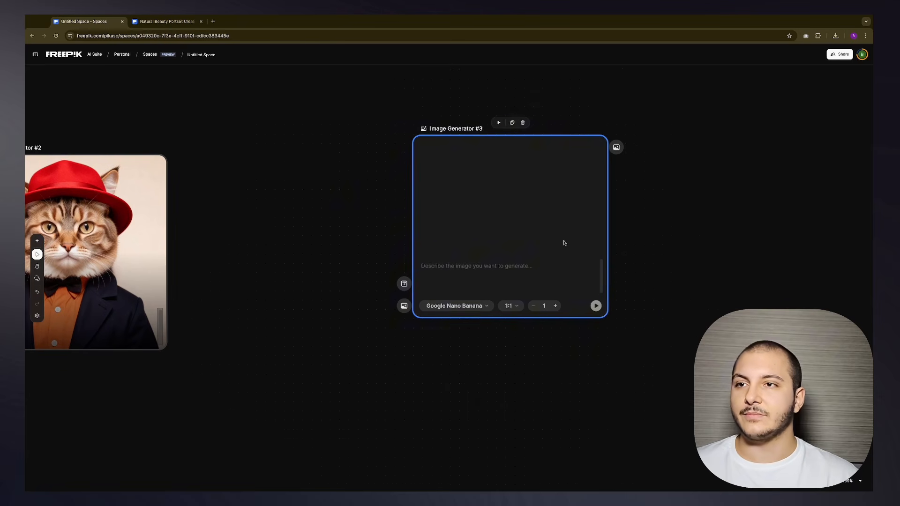
Step: Attach an Assistant node to the third image generator's prompt input and place it above the second image generator
scroll(353, 211, down, 3)
scroll(588, 255, up, 4)
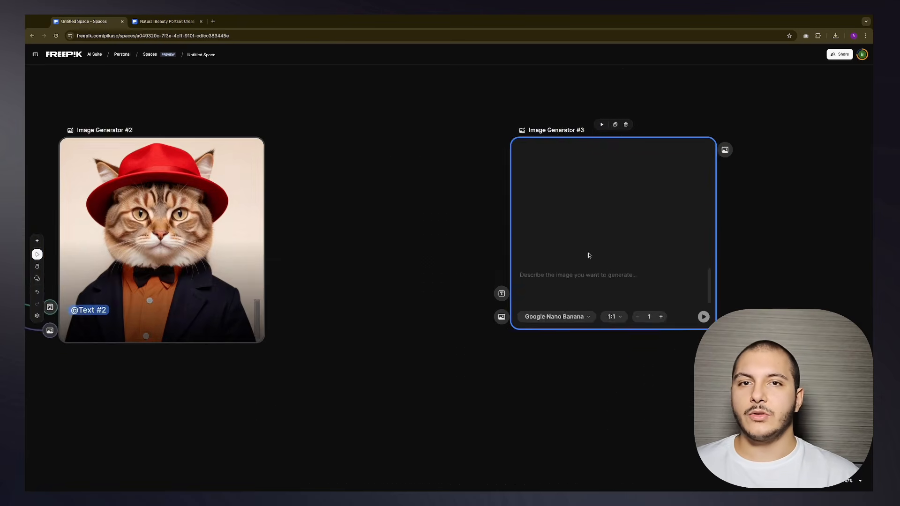
scroll(590, 255, down, 2)
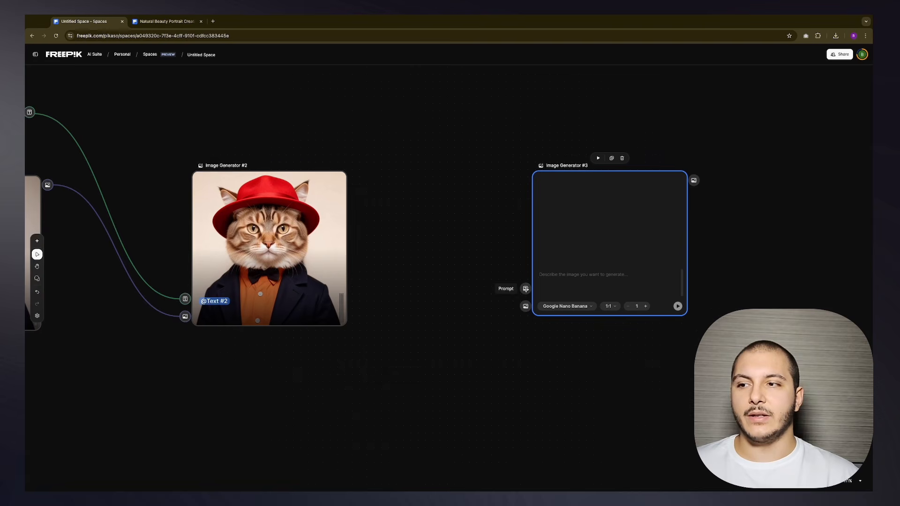
drag(525, 288, 463, 239)
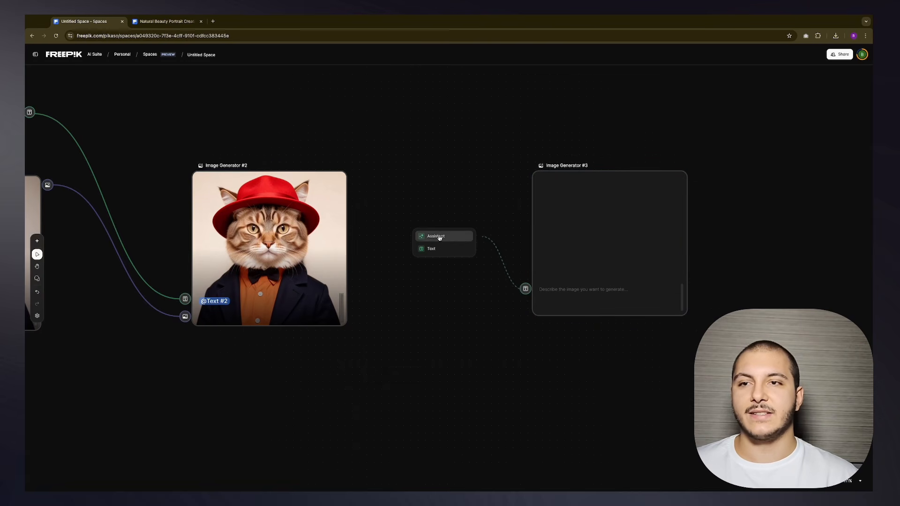
click(440, 238)
drag(572, 187, 566, 230)
drag(469, 267, 500, 154)
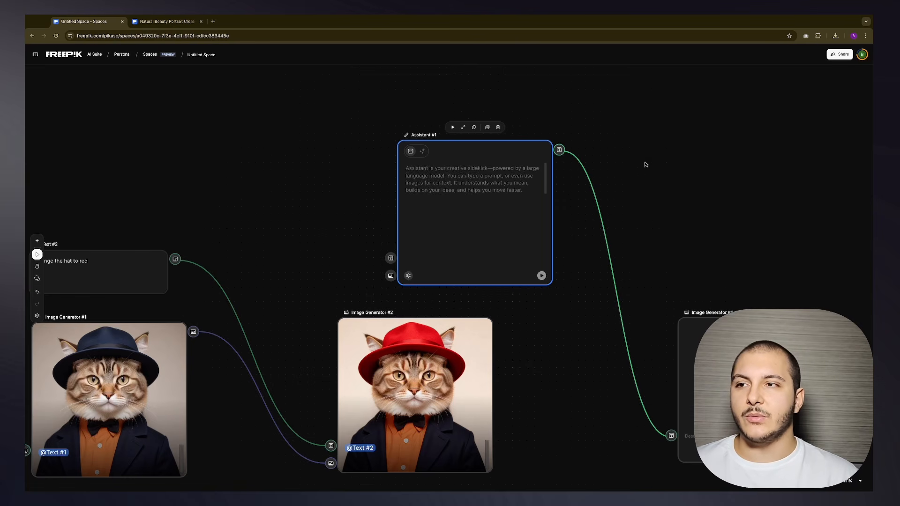
Step: Try out the Assistant node's prompt field, delete the node, and select the third image generator
click(435, 165)
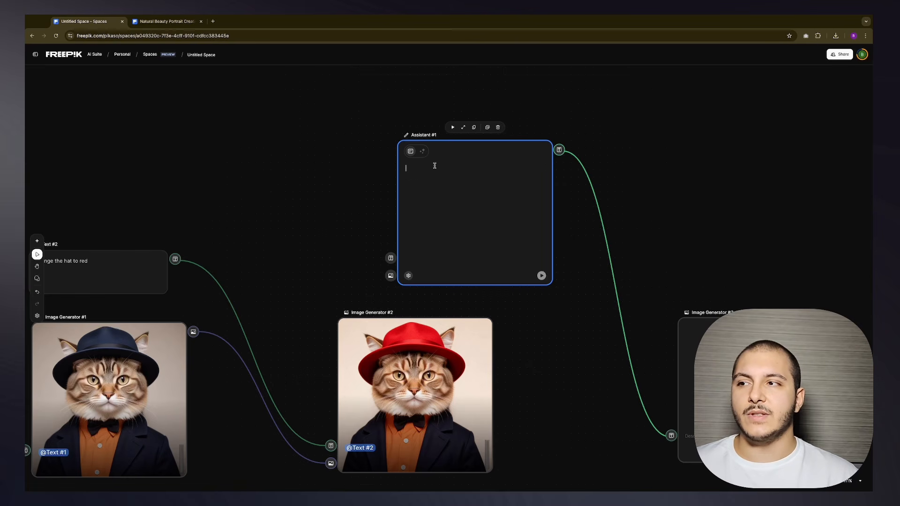
click(625, 181)
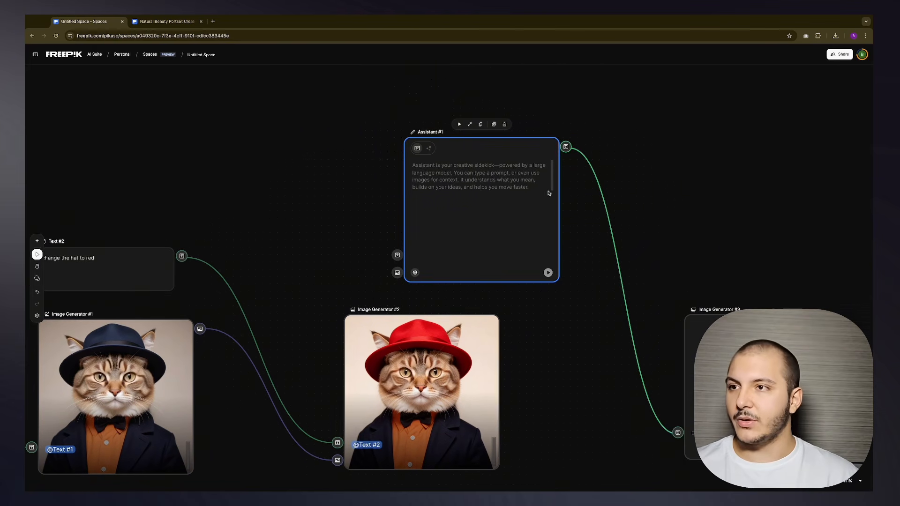
click(505, 124)
click(689, 323)
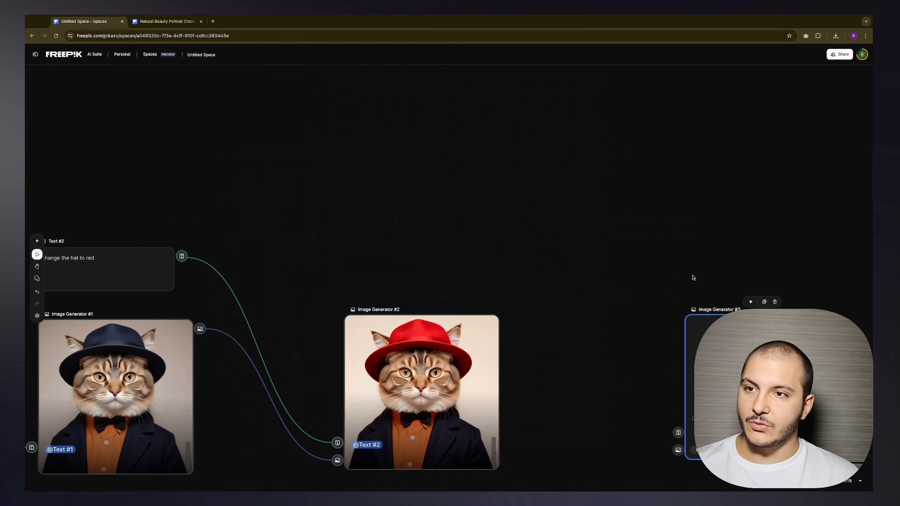
Step: Replace the third image generator with an Assistant node and connect the second image generator's image output to it
key(Delete)
right_click(594, 215)
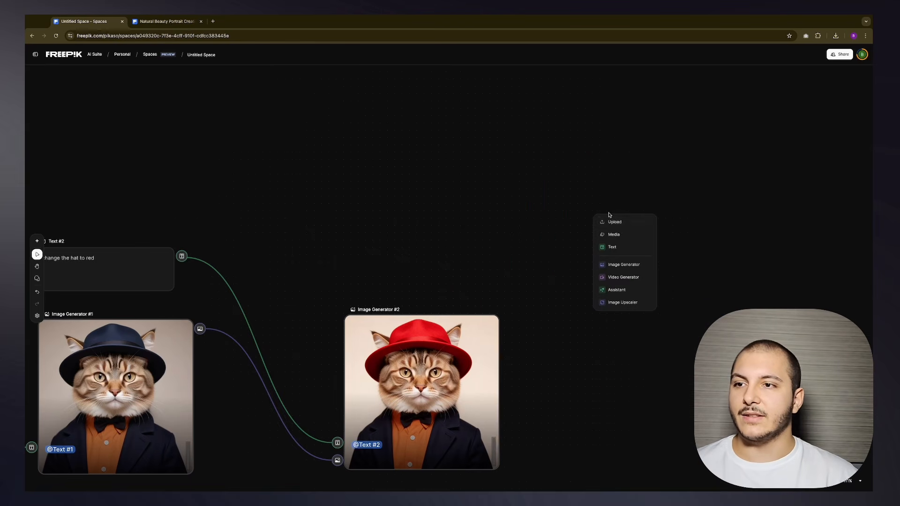
click(614, 290)
click(335, 421)
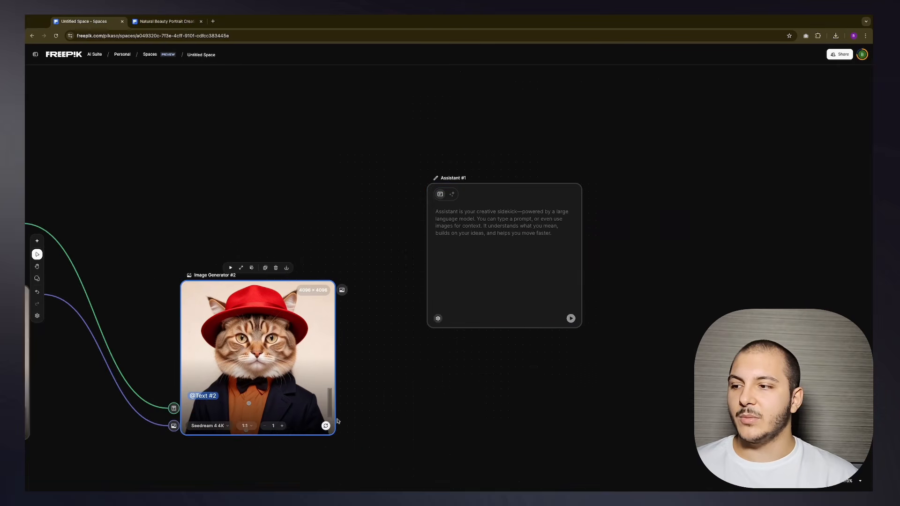
drag(342, 290, 421, 319)
Step: Prompt the Assistant with "Describe this image to me in high detail, ignore the environment and focus on the subject" and run it
click(488, 232)
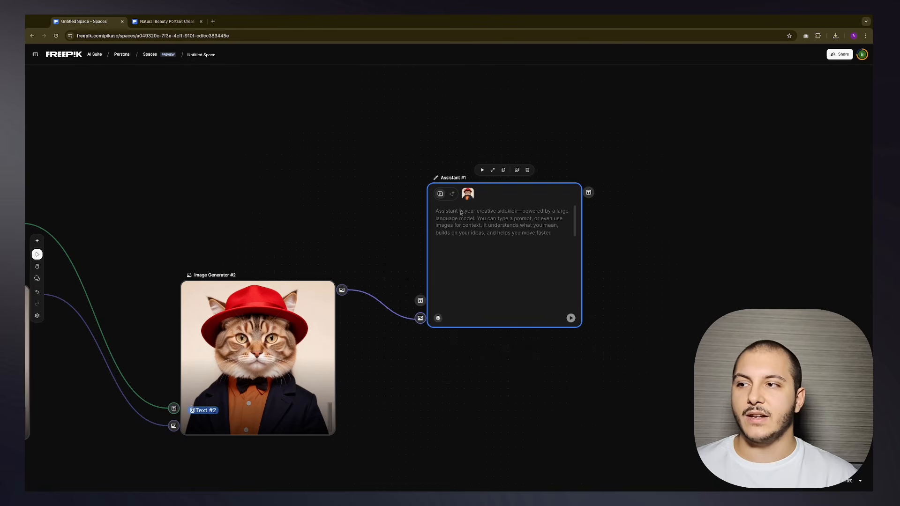
click(451, 213)
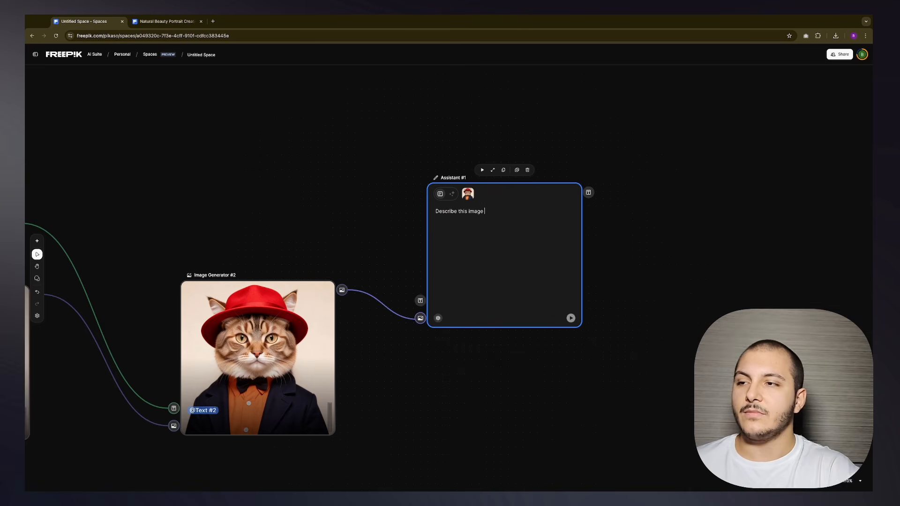
text(Describe this image to me in high detail, ignore trhe e)
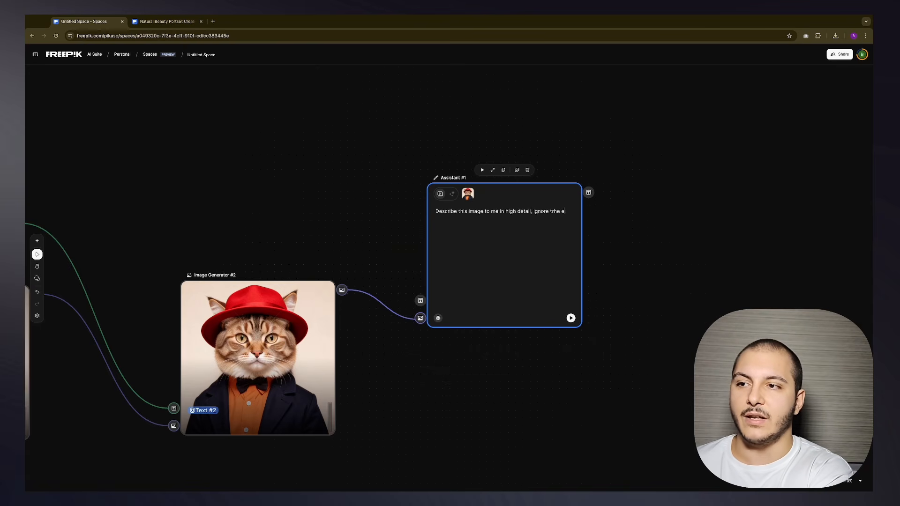
key(BackSpace)
key(BackSpace)
key(BackSpace)
key(BackSpace)
key(BackSpace)
text(he environment and focus on the s)
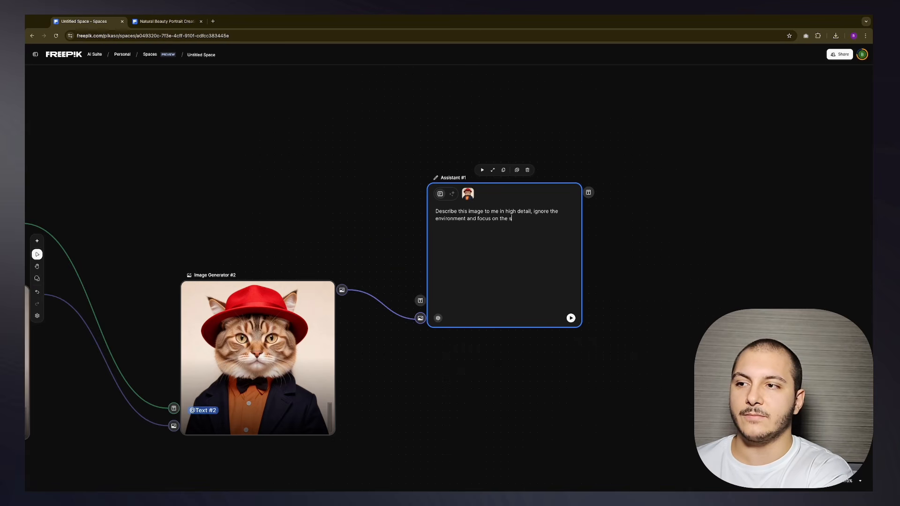
text(ct)
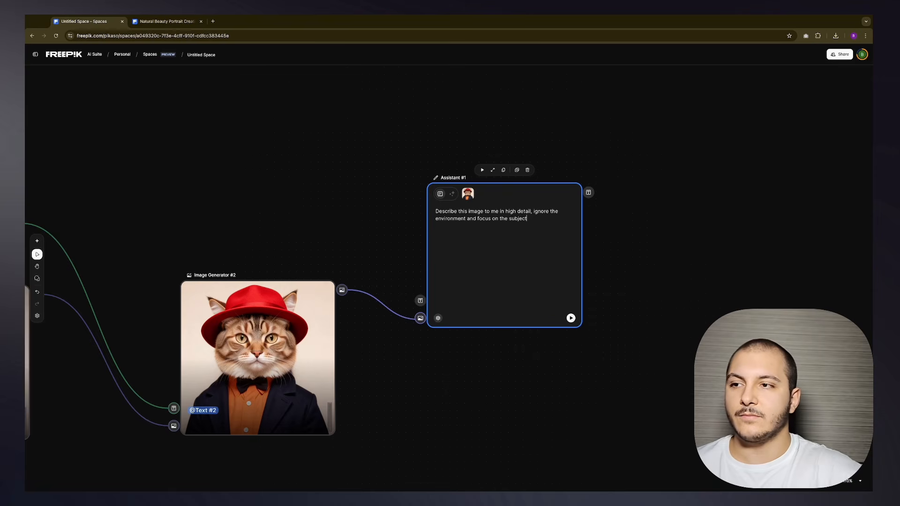
click(570, 318)
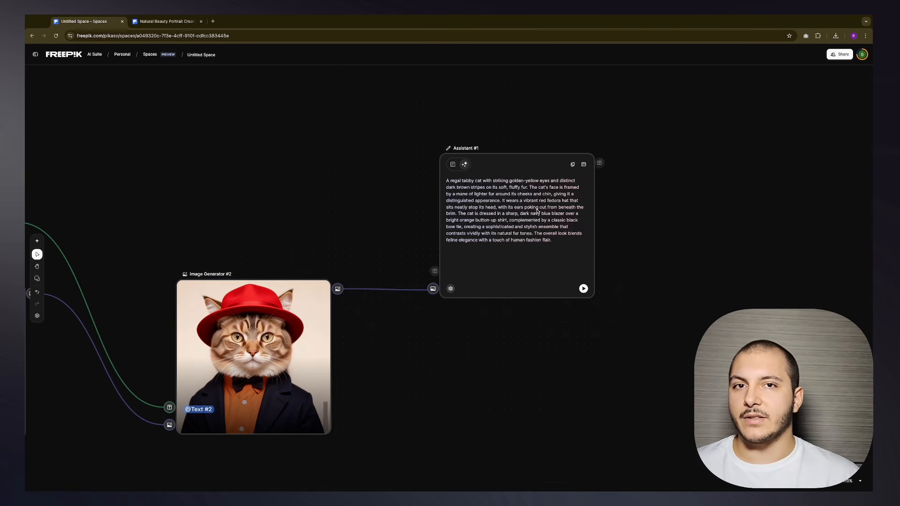
Step: Read the Assistant's generated description and attach a new Image Generator node to its text output
scroll(532, 210, up, 5)
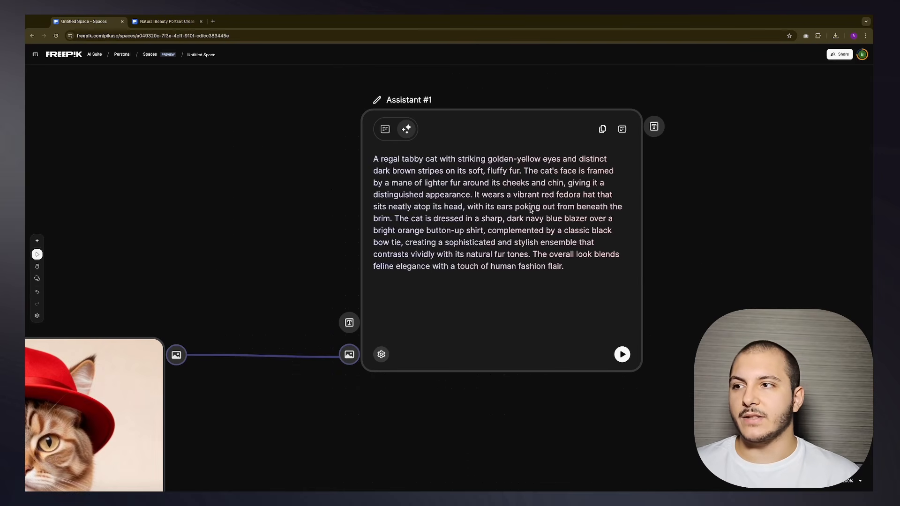
mouse_move(374, 161)
mouse_down()
mouse_move(511, 169)
mouse_move(373, 146)
mouse_move(381, 149)
mouse_up()
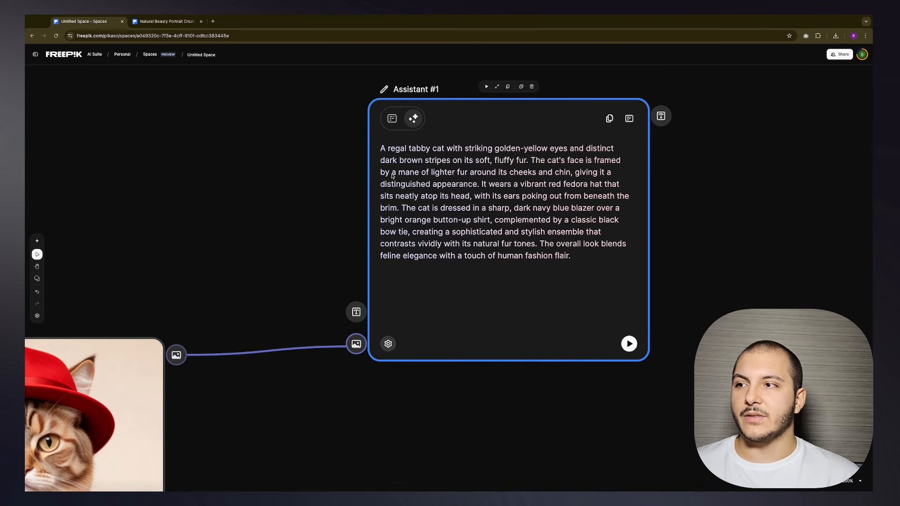
scroll(596, 194, down, 6)
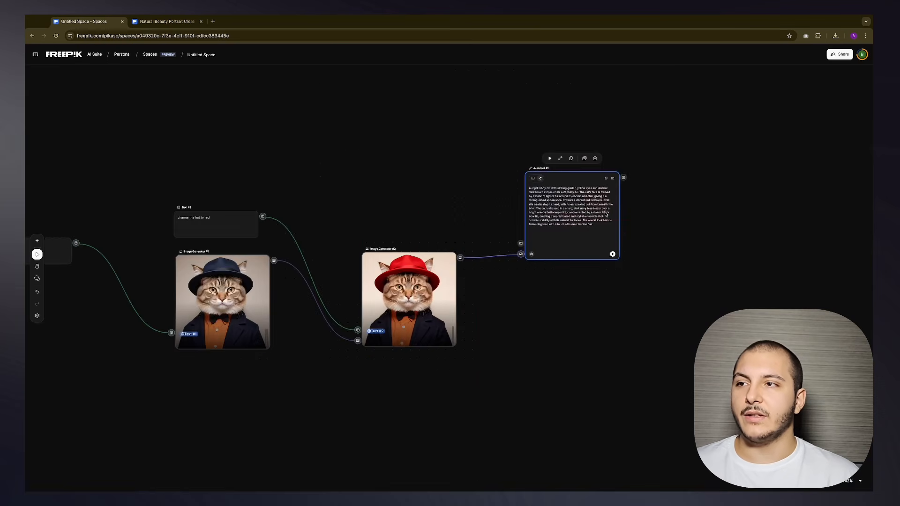
scroll(591, 201, right, 1)
scroll(587, 205, up, 4)
scroll(556, 202, right, 1)
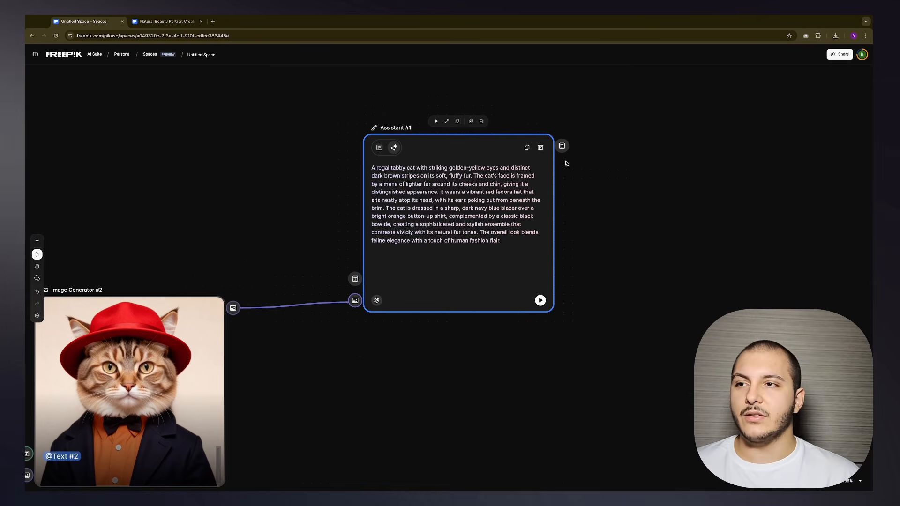
mouse_move(562, 147)
mouse_down()
mouse_move(582, 145)
mouse_move(570, 151)
mouse_up()
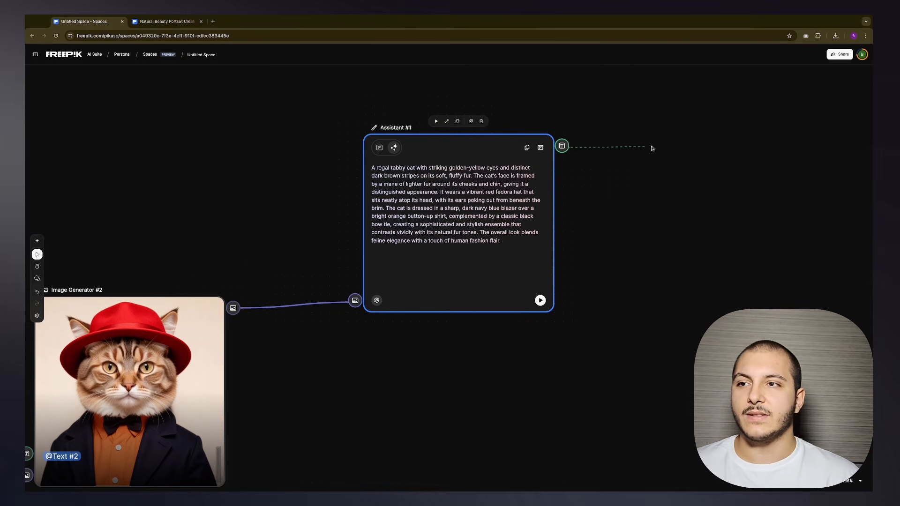
drag(652, 148, 716, 149)
drag(502, 211, 720, 152)
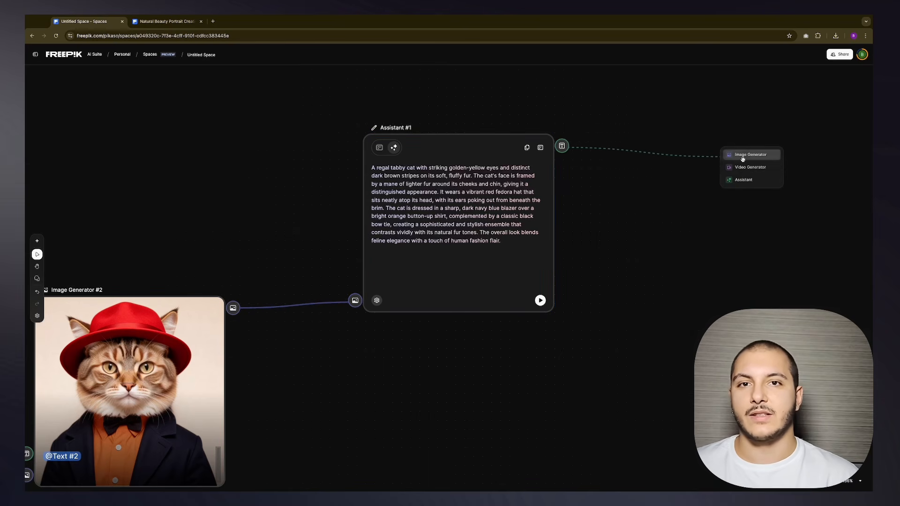
click(742, 159)
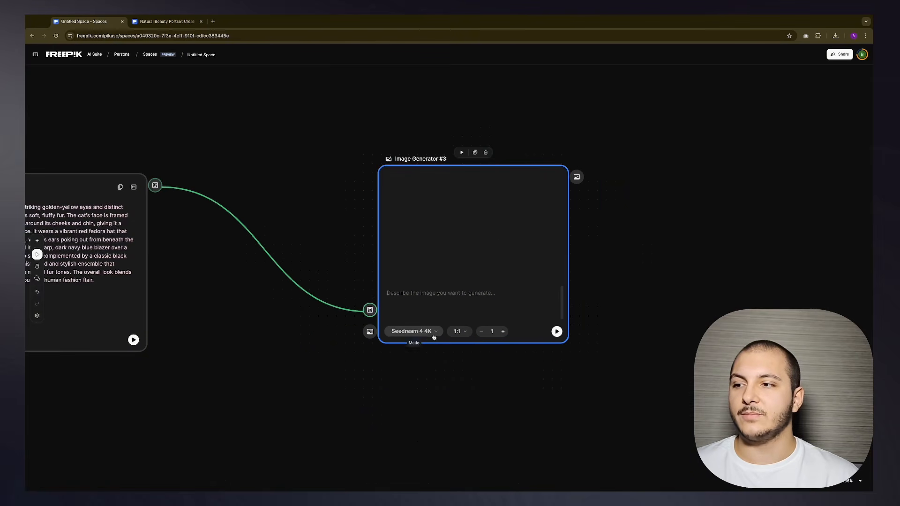
Step: Run the new image generator on the Assistant's description with the Seedream 4 4K model, 1:1 ratio and one image
click(429, 336)
click(429, 336)
drag(333, 262, 426, 225)
drag(372, 215, 447, 211)
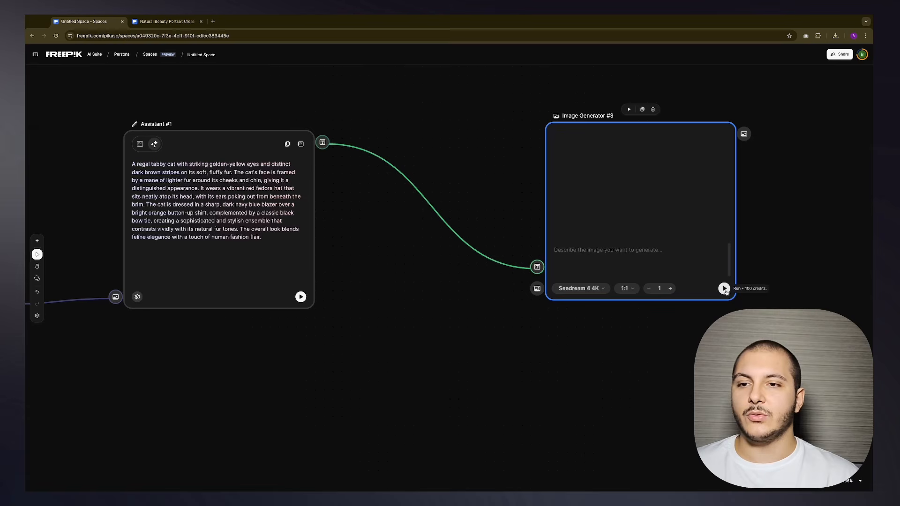
scroll(395, 223, left, 4)
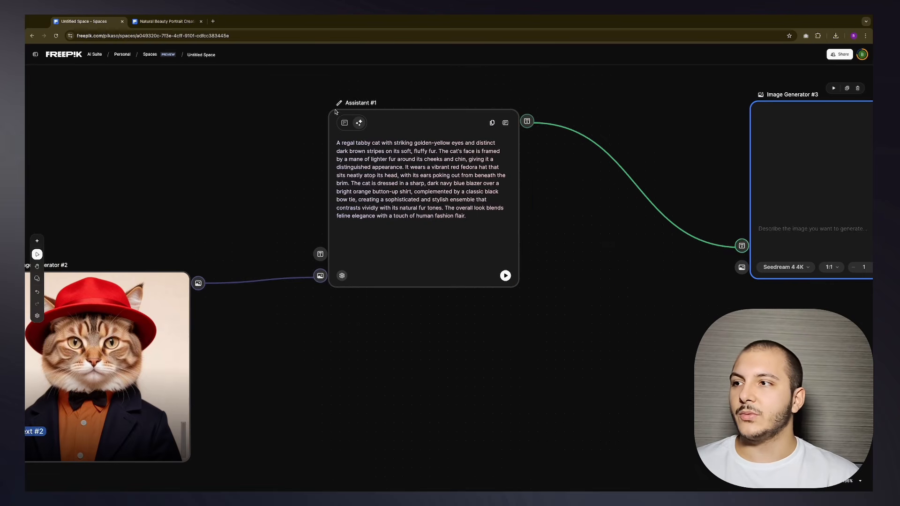
click(413, 153)
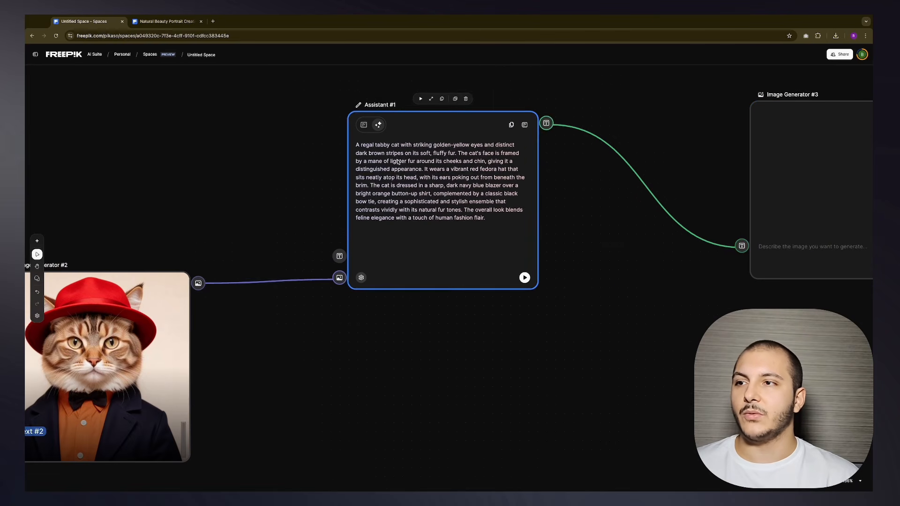
scroll(637, 211, right, 4)
click(745, 215)
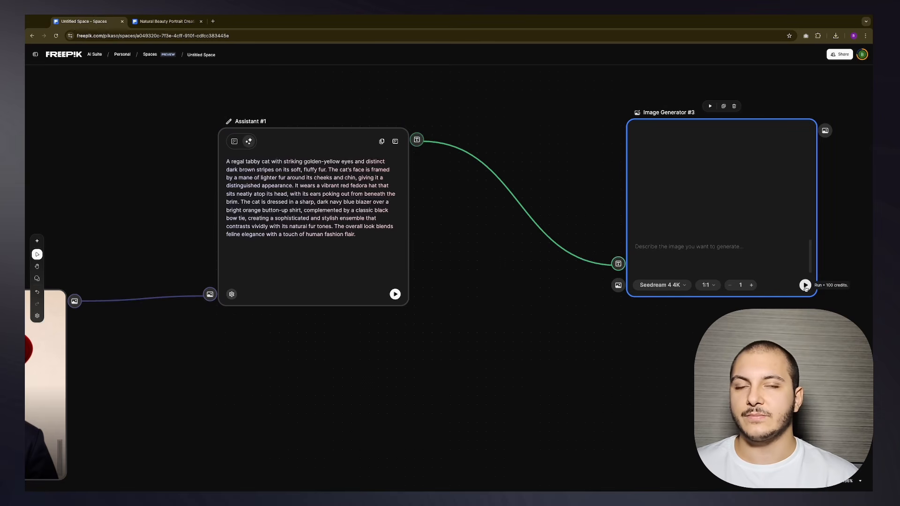
click(805, 286)
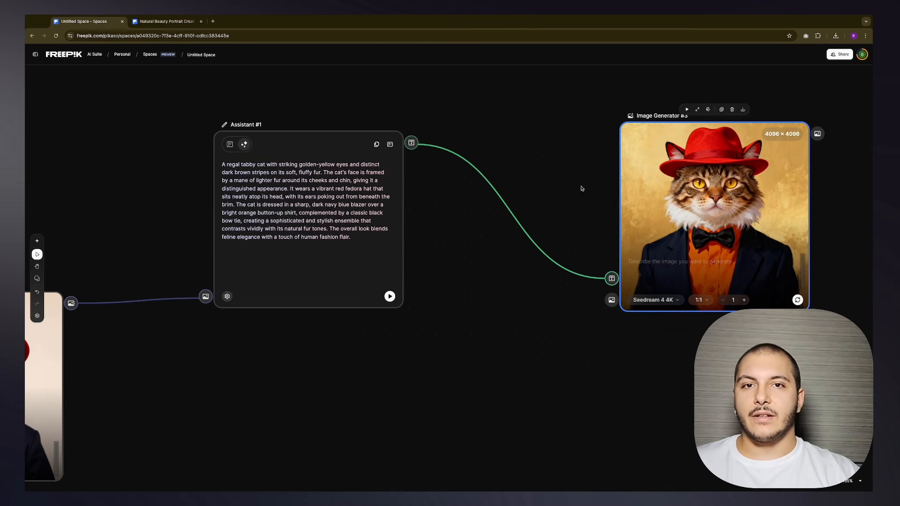
Step: Compare the third generator's cat with the second's by placing the nodes side by side, and return the third beside the Assistant
scroll(585, 192, down, 1)
scroll(544, 209, down, 1)
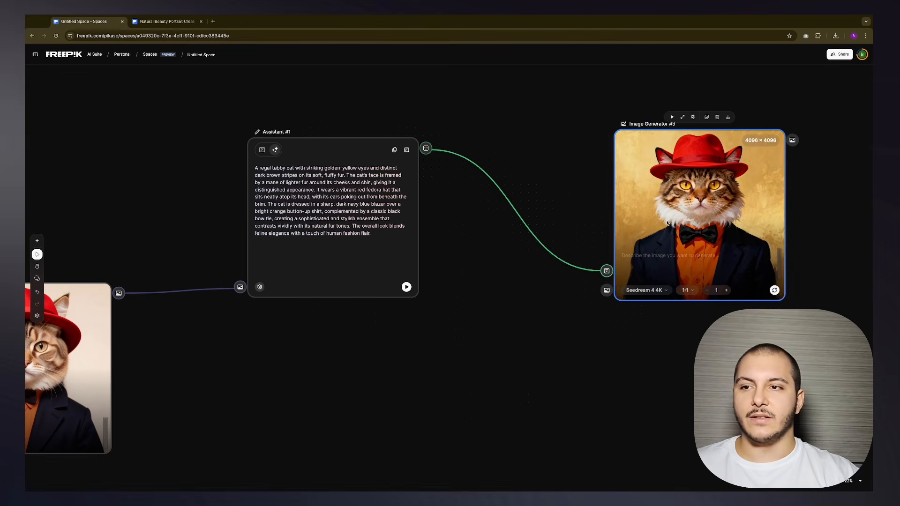
click(423, 208)
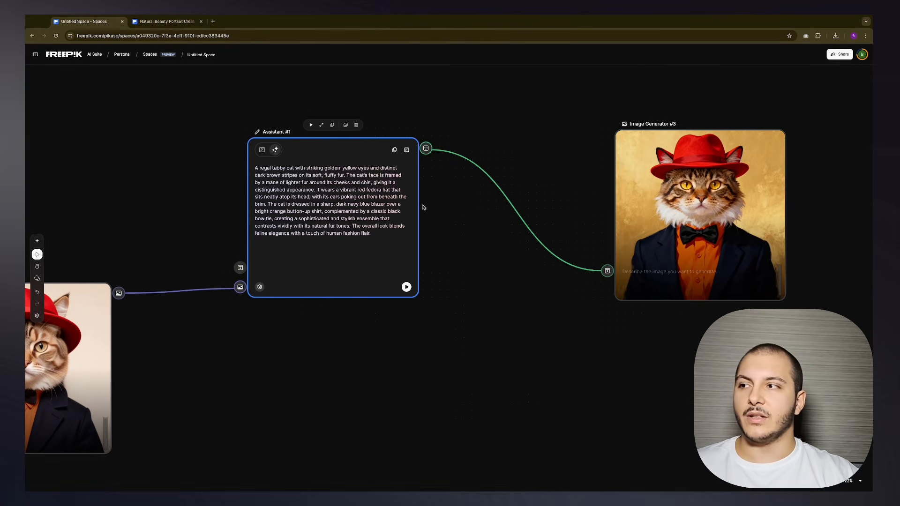
scroll(568, 219, left, 4)
scroll(569, 219, down, 1)
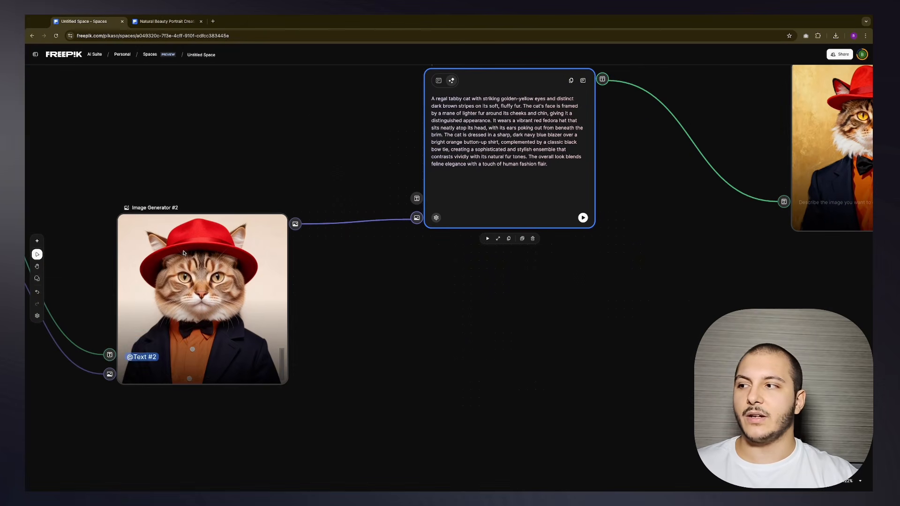
scroll(308, 294, right, 3)
scroll(442, 313, down, 3)
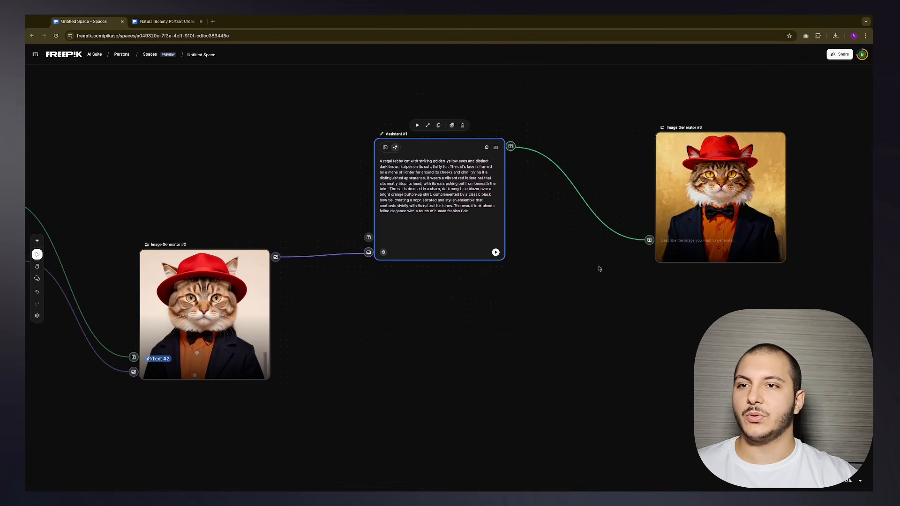
drag(707, 220, 339, 332)
scroll(339, 332, left, 3)
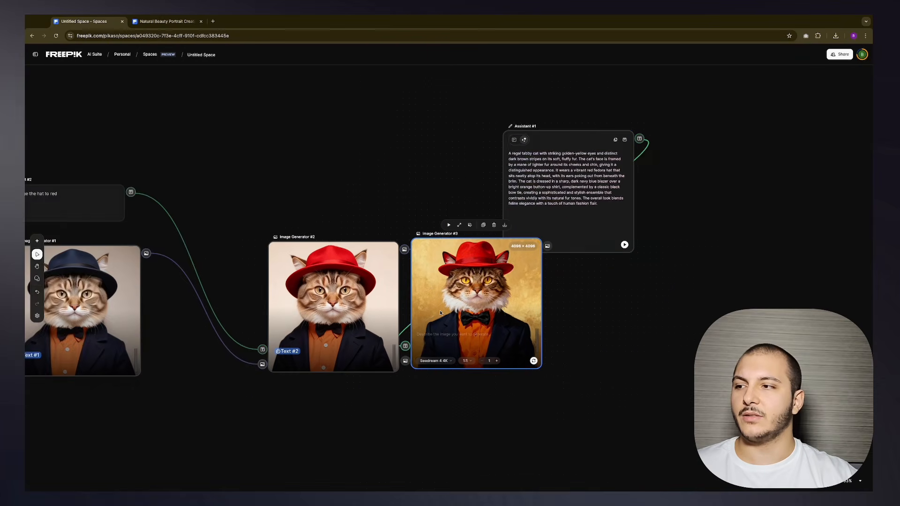
drag(468, 310, 726, 192)
Step: Review the whole node chain from the first text prompt through the Assistant to the third image generator
scroll(432, 231, right, 3)
scroll(432, 231, down, 3)
scroll(642, 232, left, 4)
scroll(642, 232, left, 3)
scroll(533, 221, up, 3)
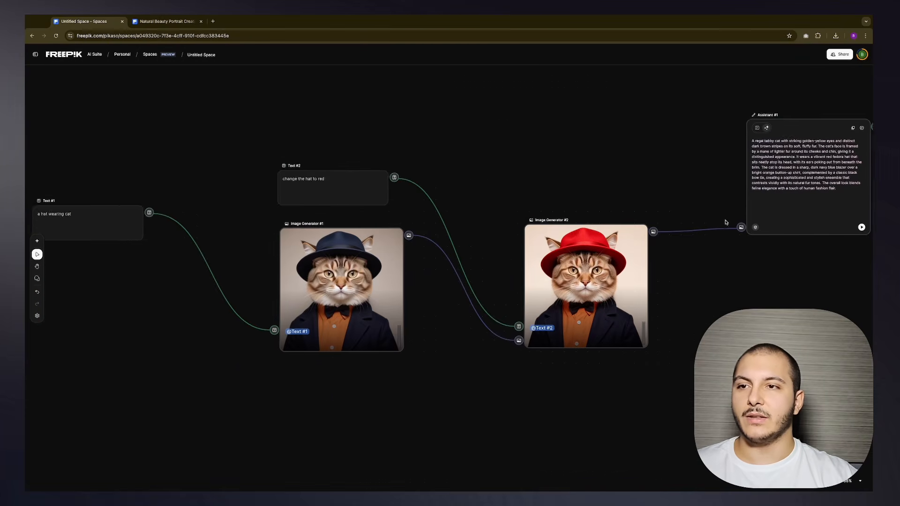
scroll(733, 191, right, 5)
scroll(734, 191, right, 4)
scroll(533, 242, left, 5)
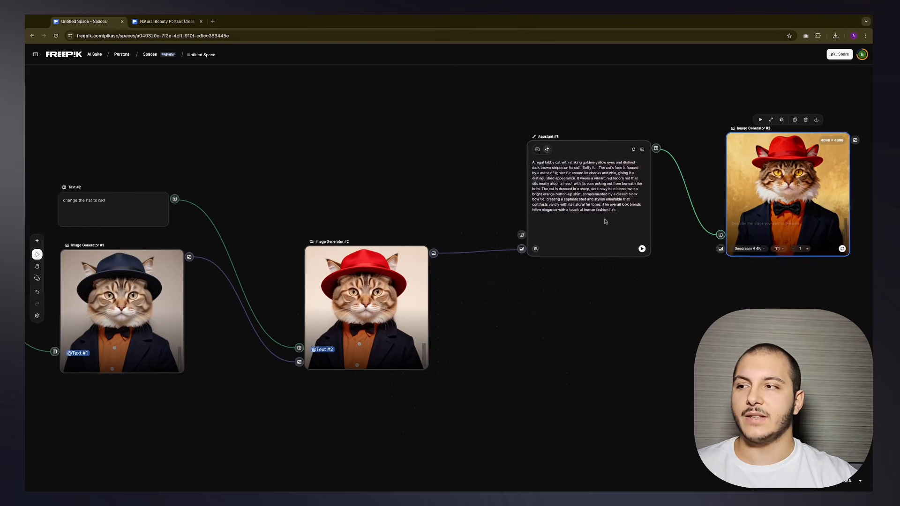
scroll(532, 242, right, 3)
scroll(533, 243, right, 2)
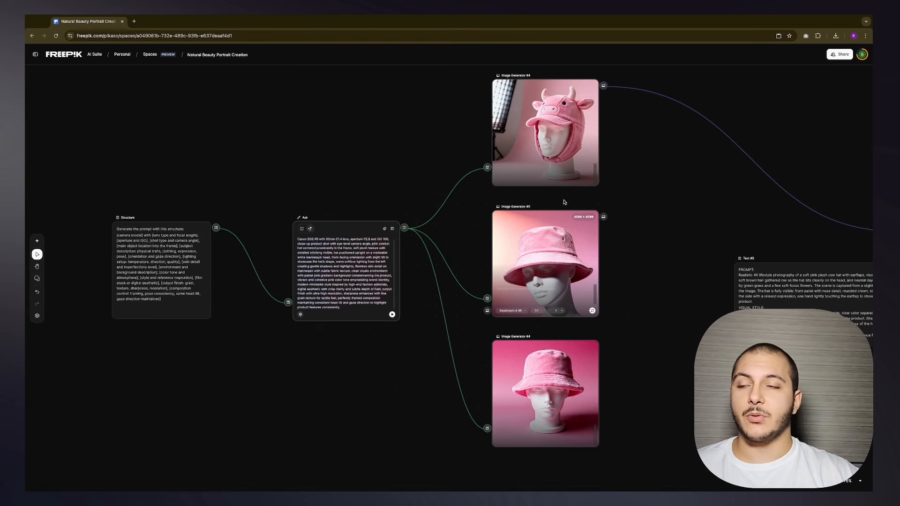
Step: Examine the pink hat image generators and the Ask node's instruction prompt in the Natural Beauty Portrait Creation space
click(565, 159)
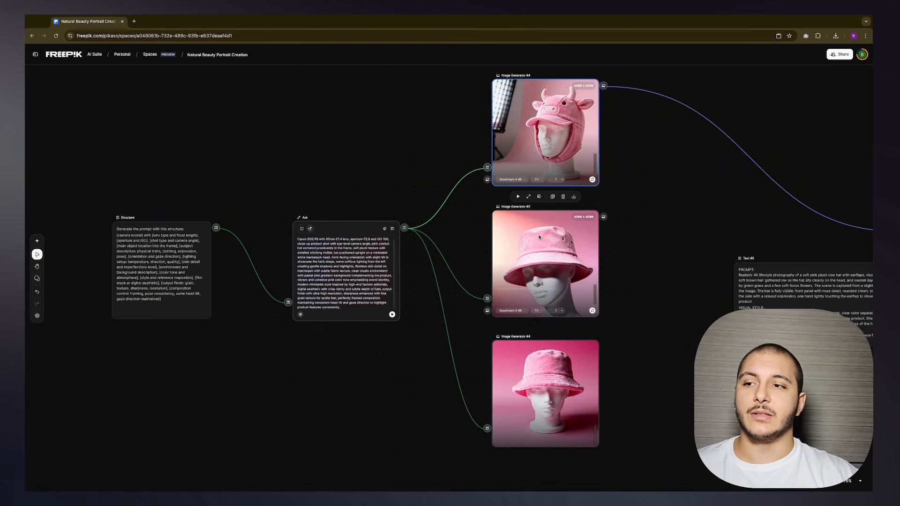
click(546, 383)
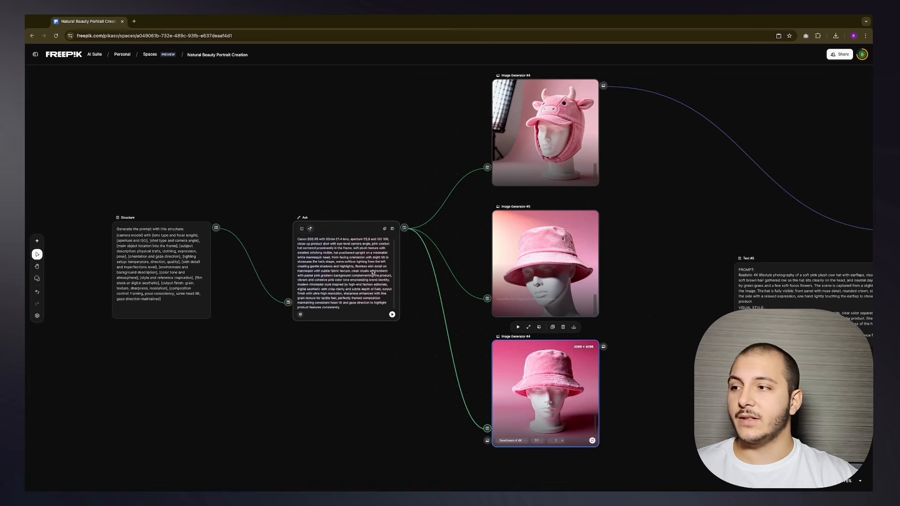
click(372, 271)
scroll(363, 220, up, 4)
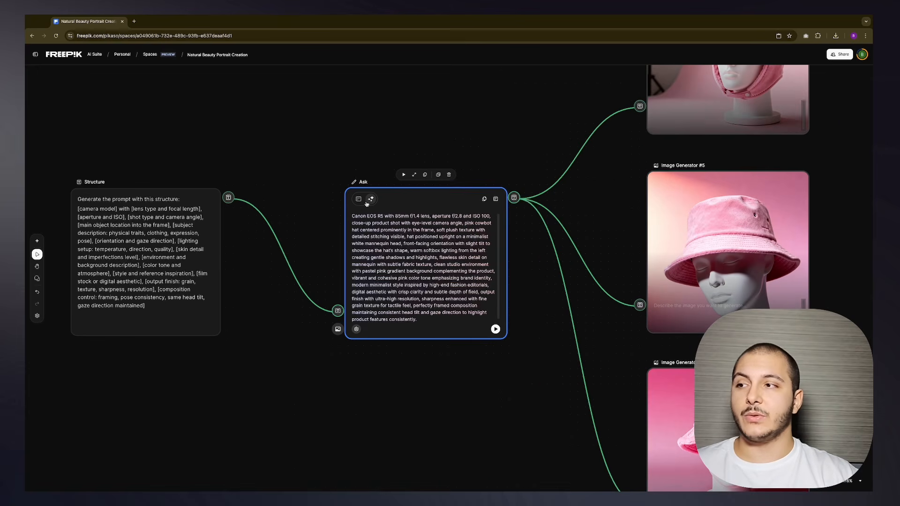
click(359, 200)
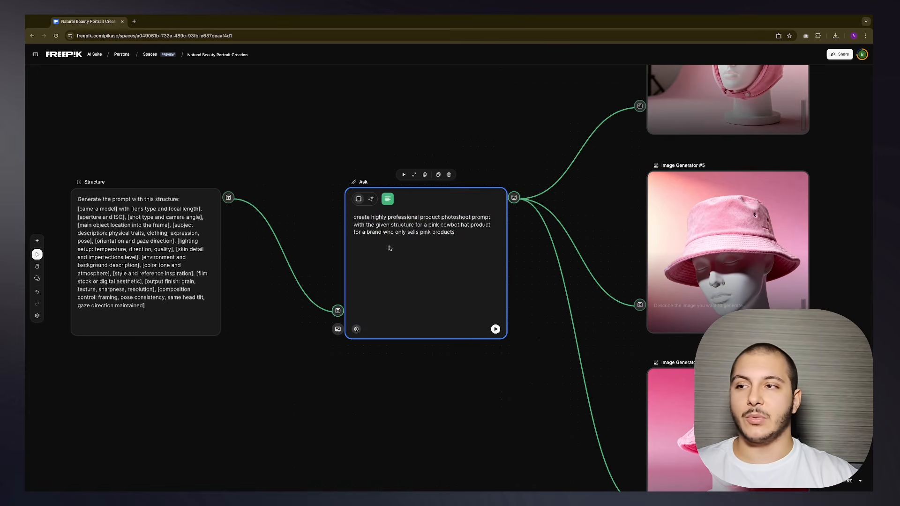
scroll(390, 230, left, 2)
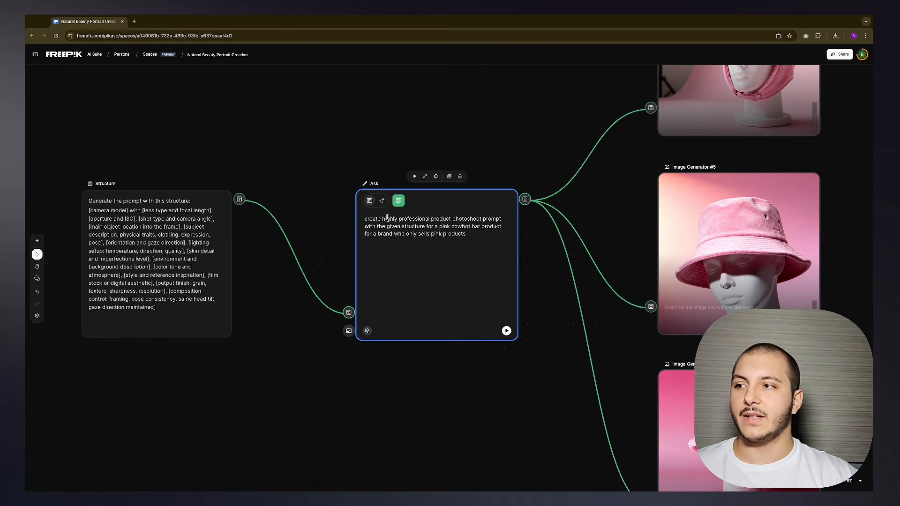
drag(366, 218, 501, 218)
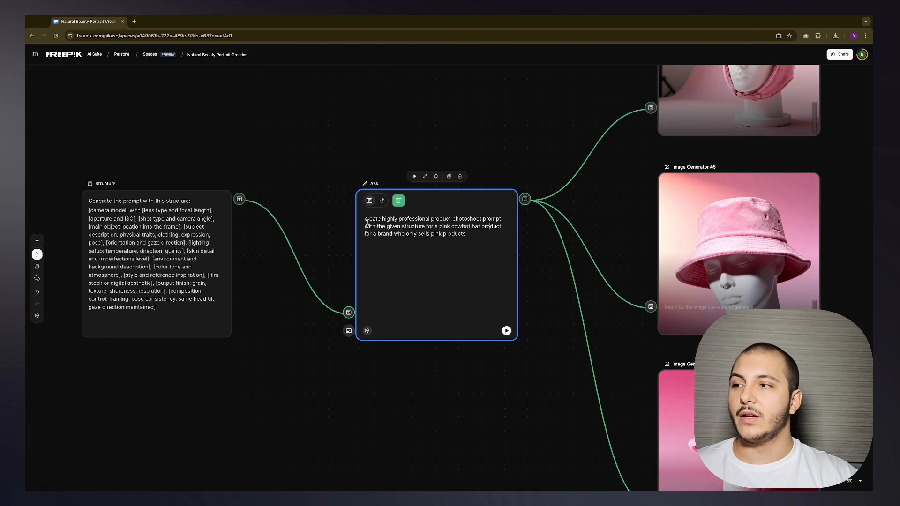
drag(366, 219, 466, 233)
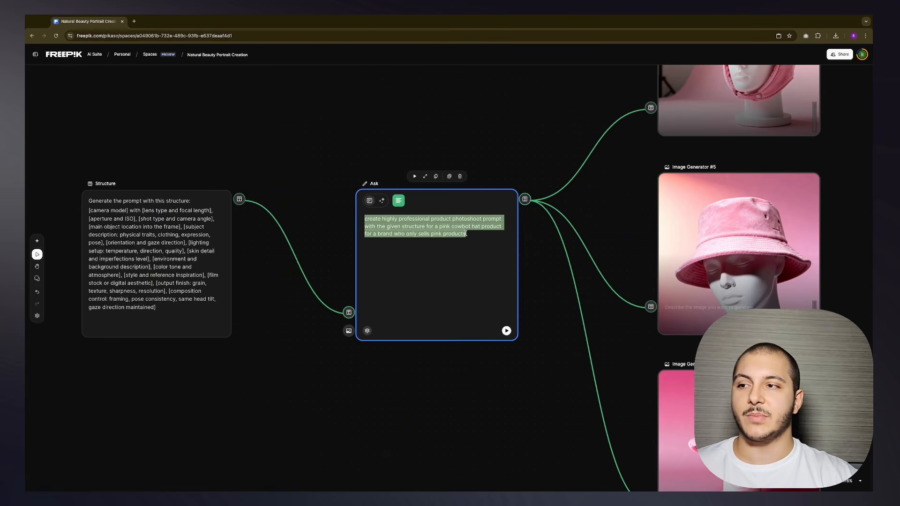
Step: Examine the Structure node's prompt template and show the Ask node's generated prompt
click(471, 231)
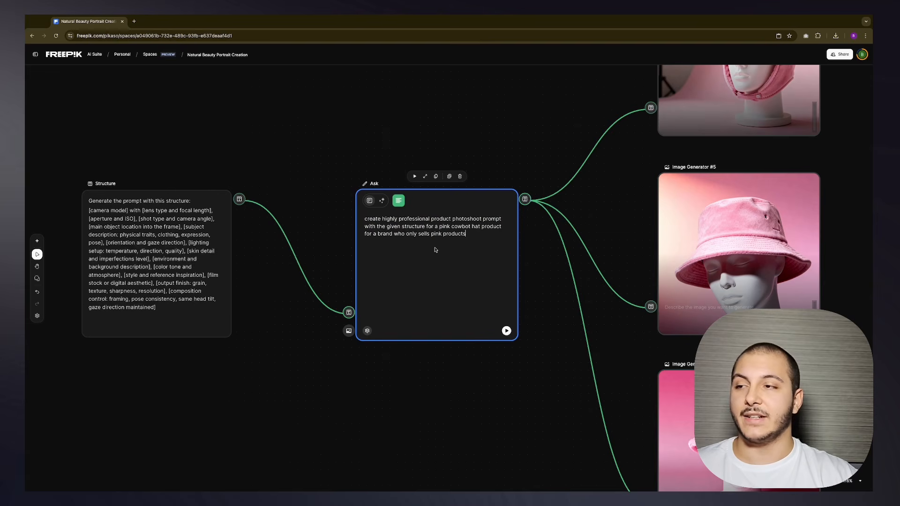
drag(323, 223, 538, 223)
scroll(389, 223, up, 3)
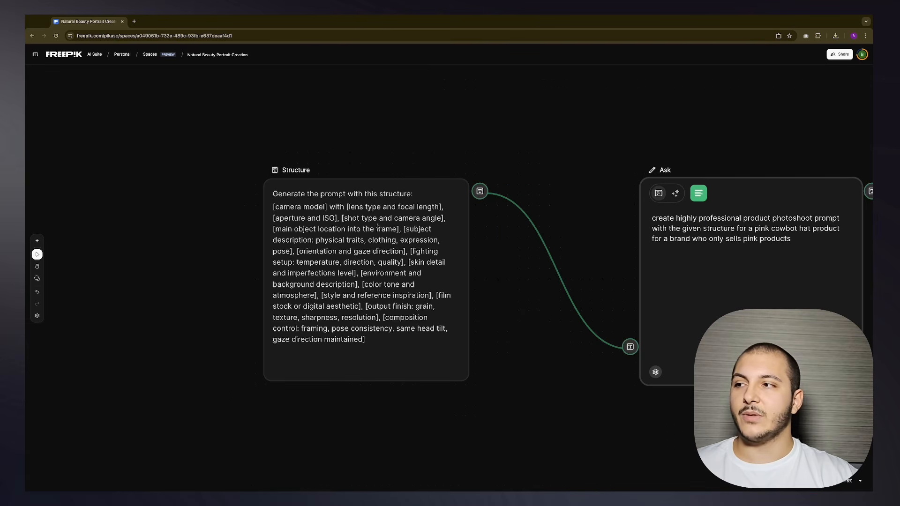
scroll(459, 263, right, 3)
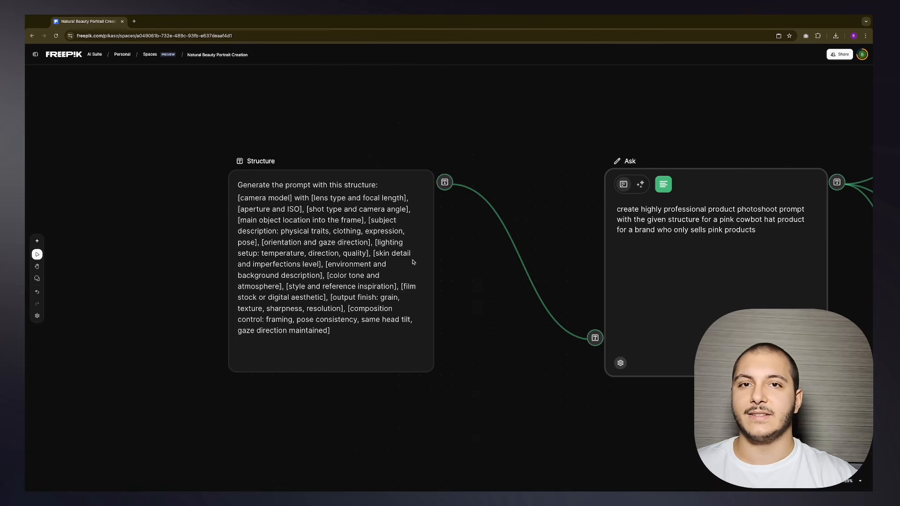
scroll(415, 266, down, 1)
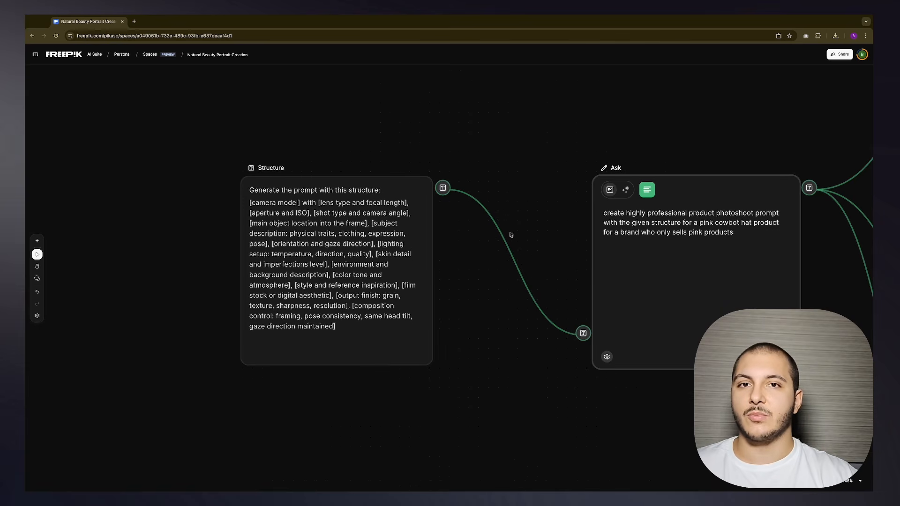
scroll(508, 235, down, 2)
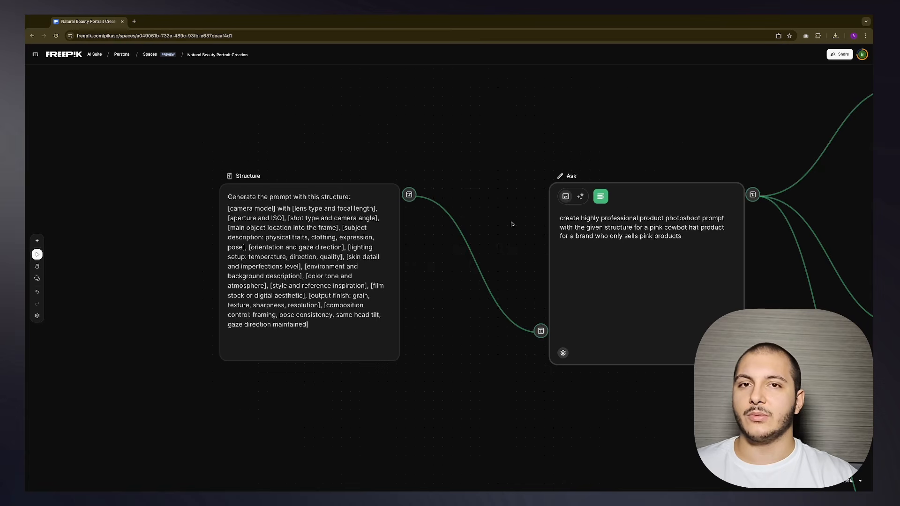
scroll(511, 225, down, 1)
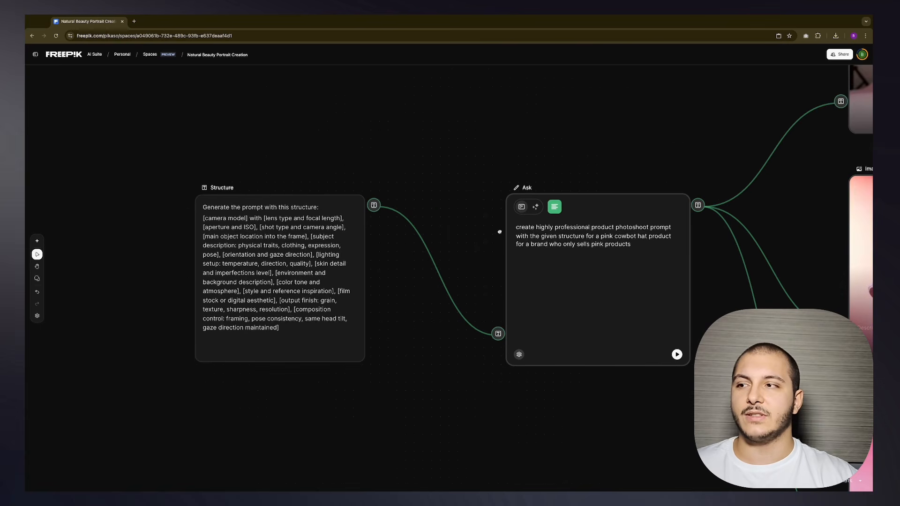
click(537, 209)
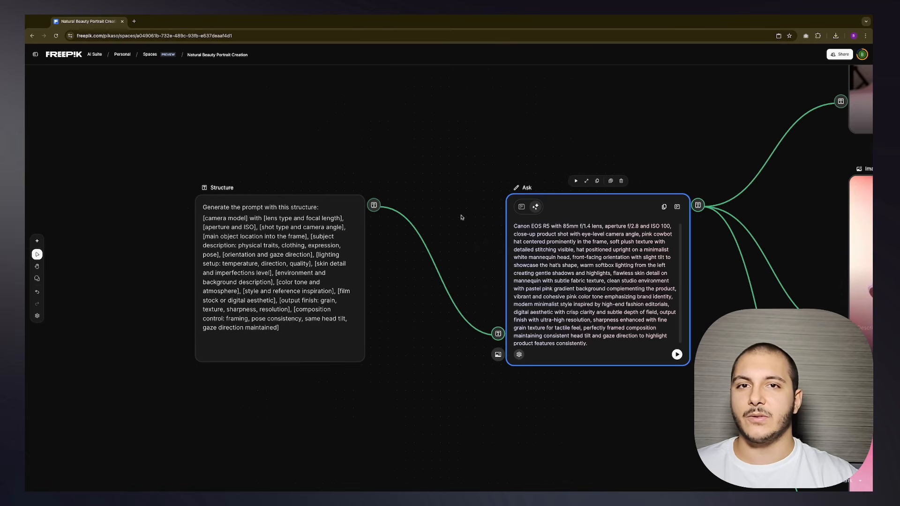
Step: Compare the Ask node's generated prompt with the camera, lens, lighting and composition fields in the Structure node
scroll(471, 225, up, 2)
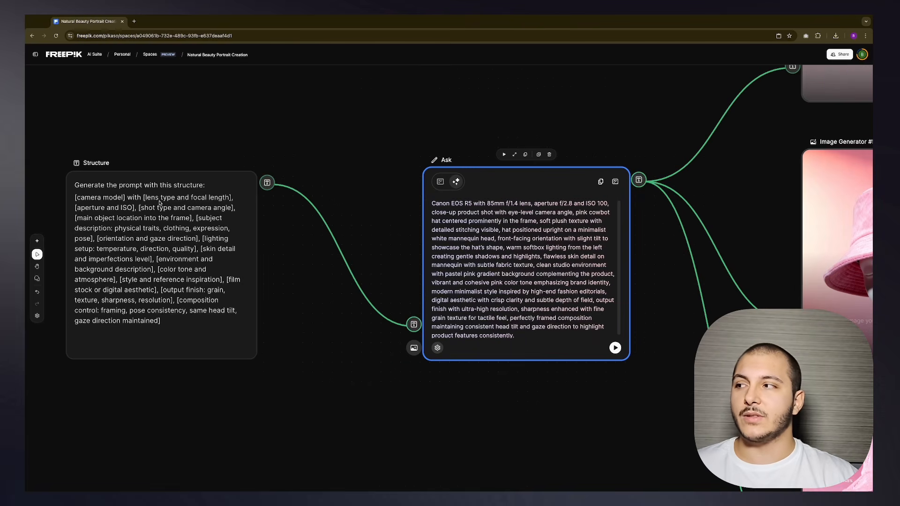
drag(132, 235, 285, 230)
scroll(284, 241, up, 1)
drag(468, 240, 273, 235)
drag(477, 241, 427, 239)
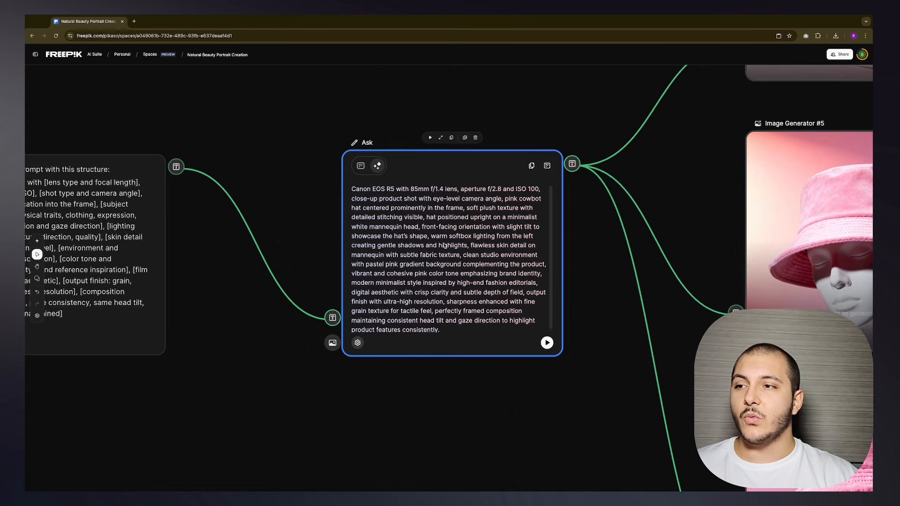
scroll(444, 245, down, 2)
drag(474, 244, 454, 242)
scroll(450, 236, down, 3)
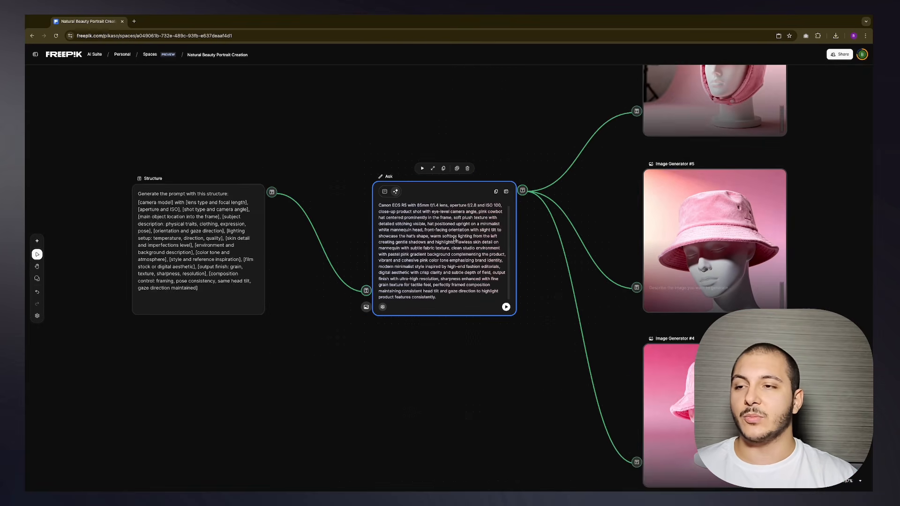
Step: Trace the Ask node's output connections to the pink hat image generators
drag(571, 220, 422, 266)
drag(486, 249, 478, 232)
scroll(556, 238, up, 1)
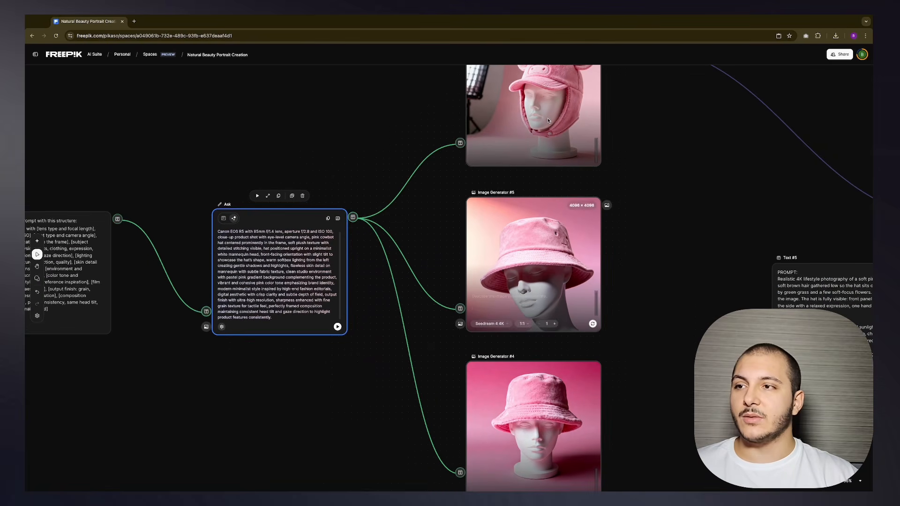
scroll(546, 206, down, 3)
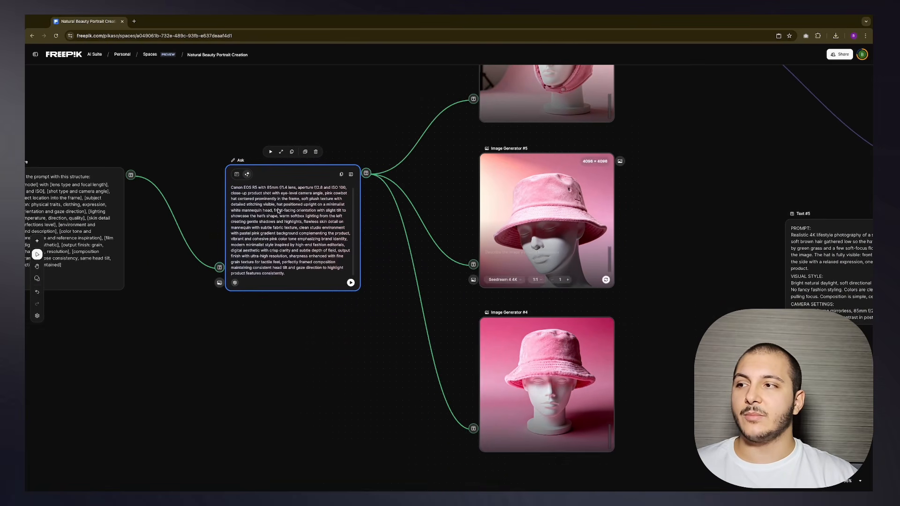
drag(416, 150, 611, 295)
drag(560, 321, 558, 244)
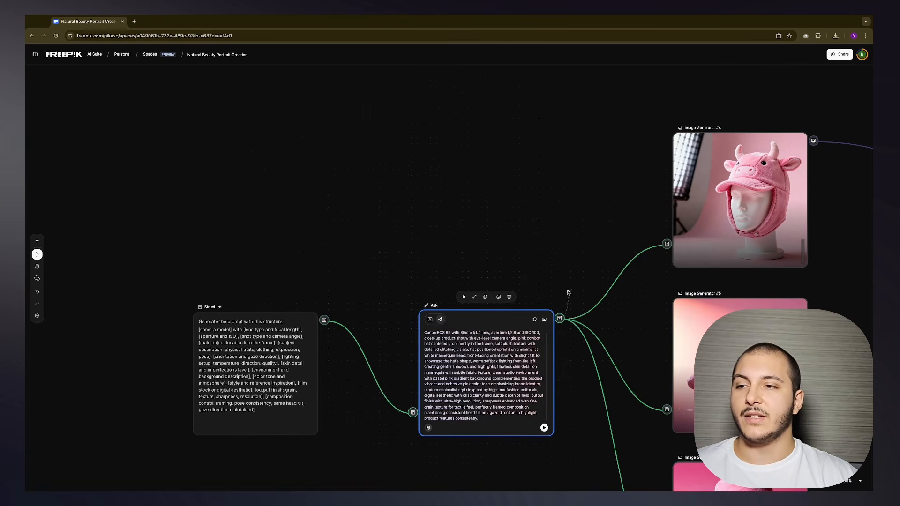
Step: Try adding an image generator set to 3 images from the Ask node's output, and delete it
drag(568, 292, 567, 191)
drag(559, 318, 483, 132)
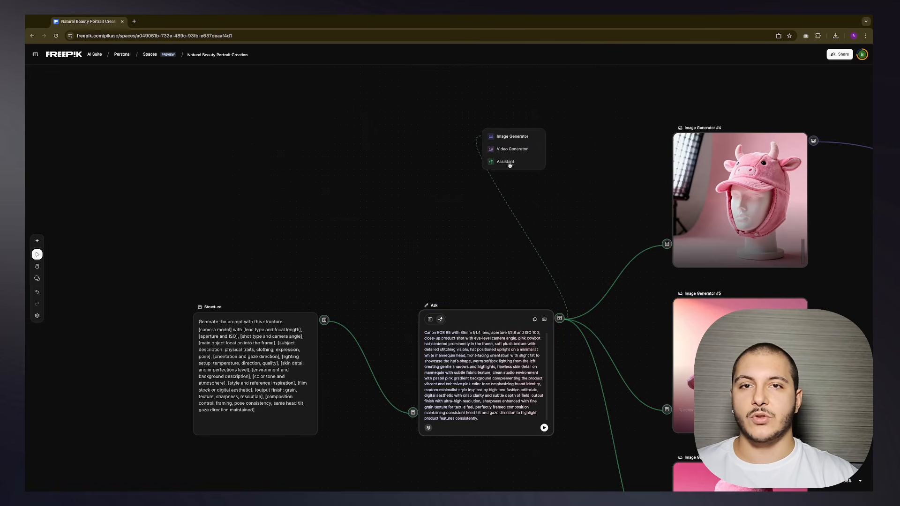
click(507, 137)
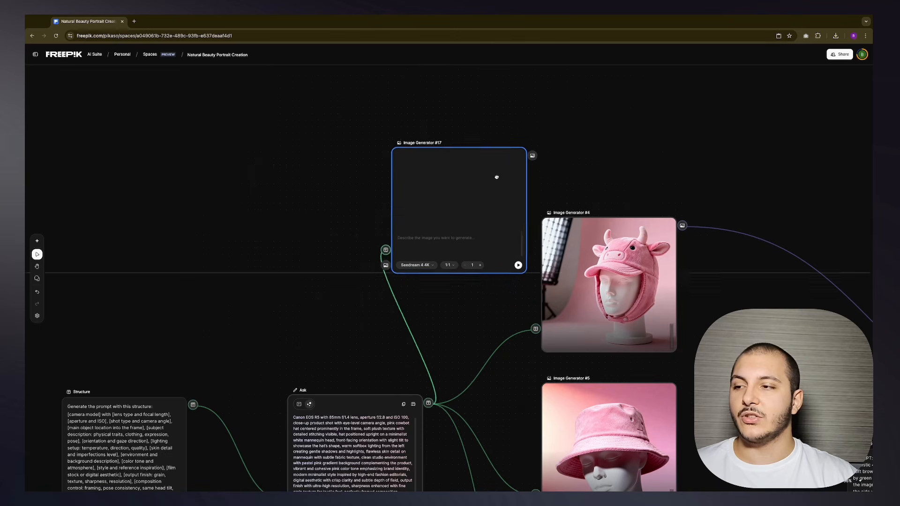
click(608, 294)
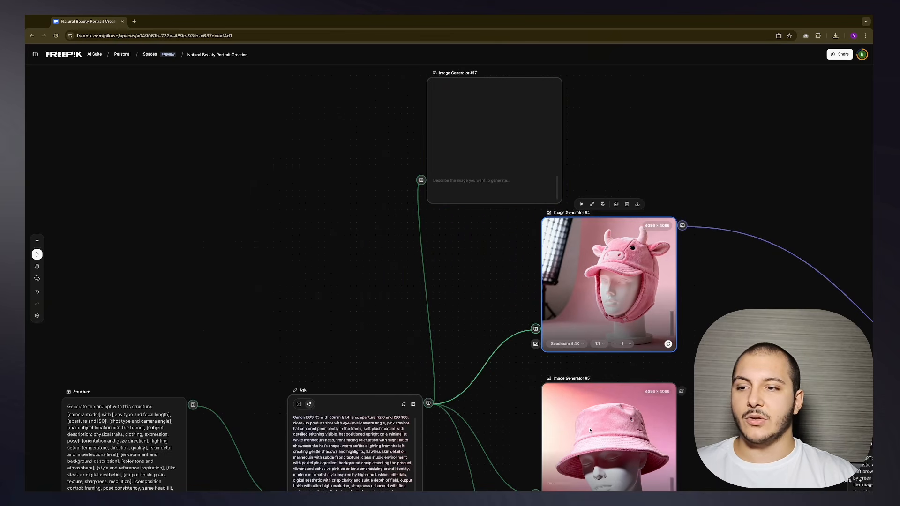
click(475, 157)
scroll(476, 156, down, 3)
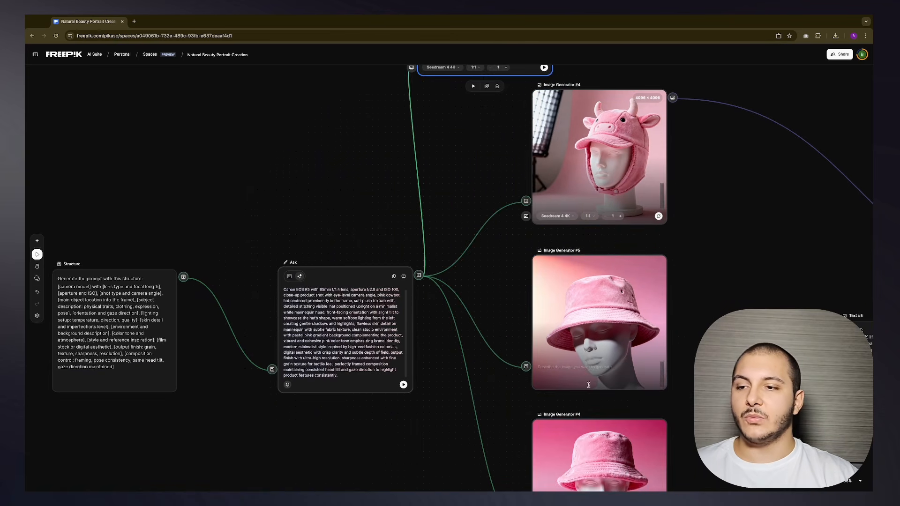
scroll(552, 346, up, 1)
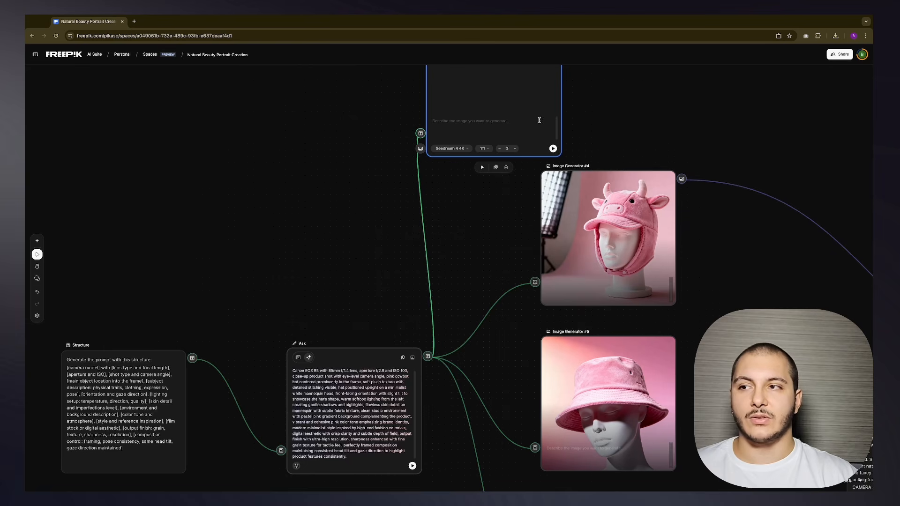
click(506, 167)
Step: Compare the bucket hat images with the cow hat image generated from the Ask node's prompt
scroll(569, 220, down, 8)
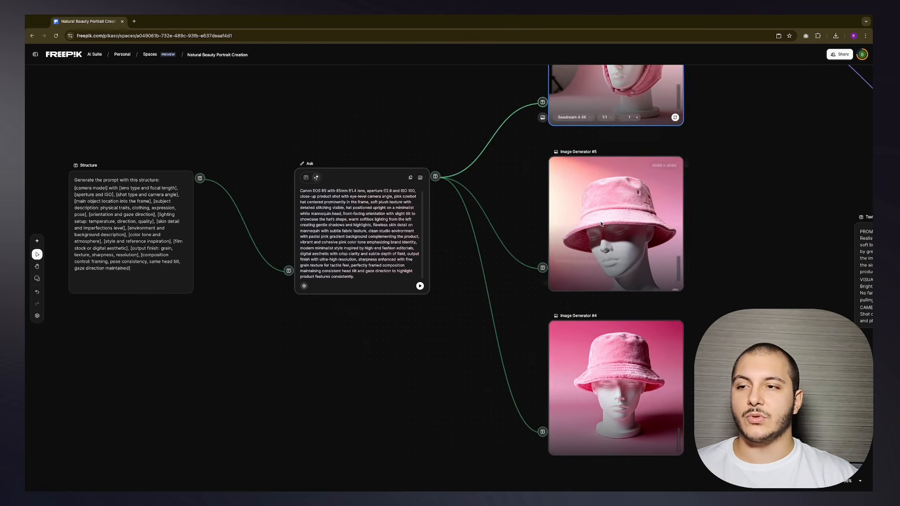
click(600, 385)
scroll(565, 324, right, 4)
scroll(564, 324, up, 3)
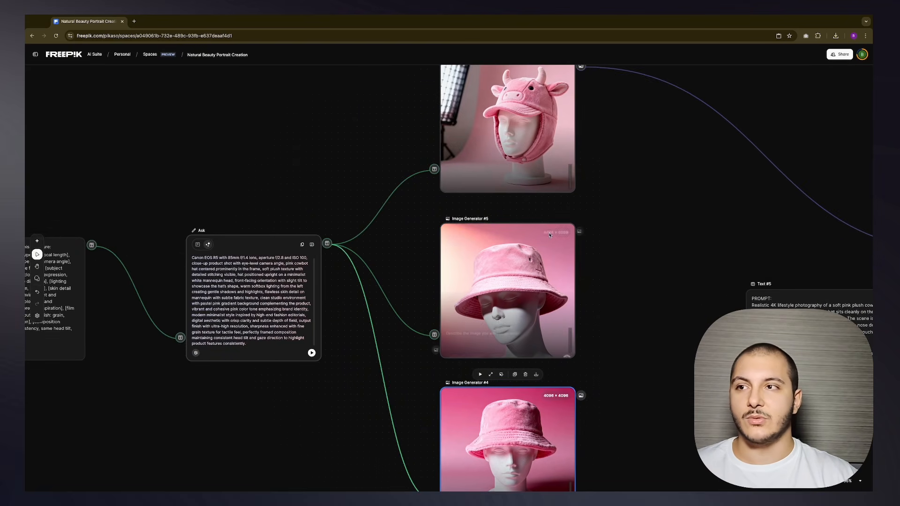
scroll(544, 148, down, 4)
scroll(544, 148, up, 5)
Step: Inspect the cow hat image in the upper Image Generator #4 node up close beside the bucket hat in Image Generator #5
click(437, 159)
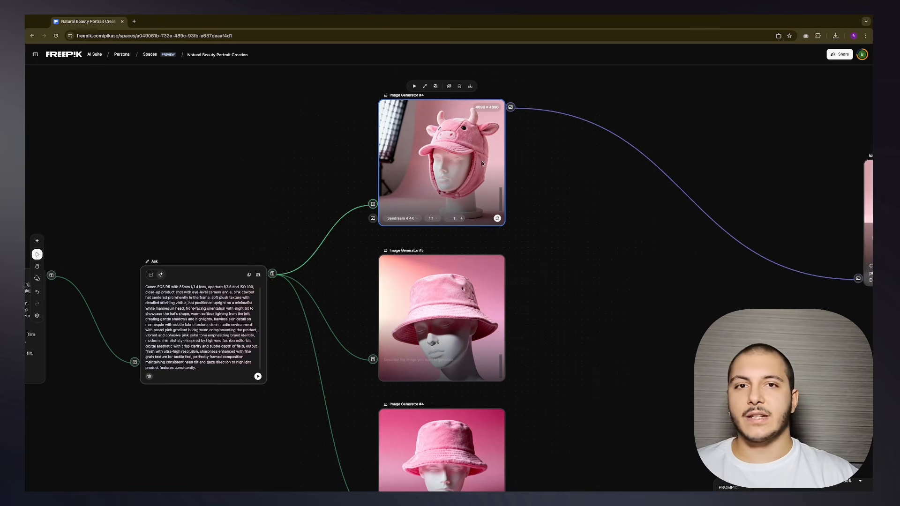
scroll(524, 170, left, 2)
scroll(523, 169, up, 7)
scroll(523, 170, up, 4)
scroll(524, 170, down, 2)
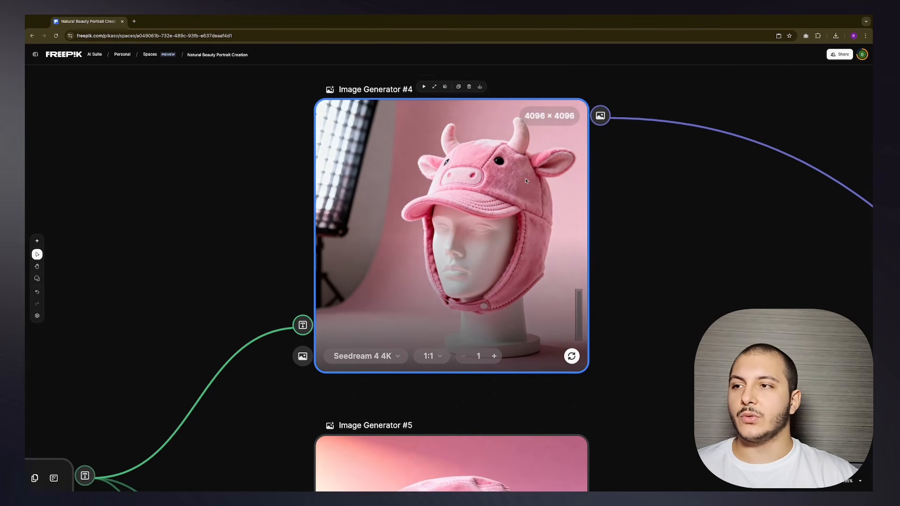
scroll(629, 217, down, 8)
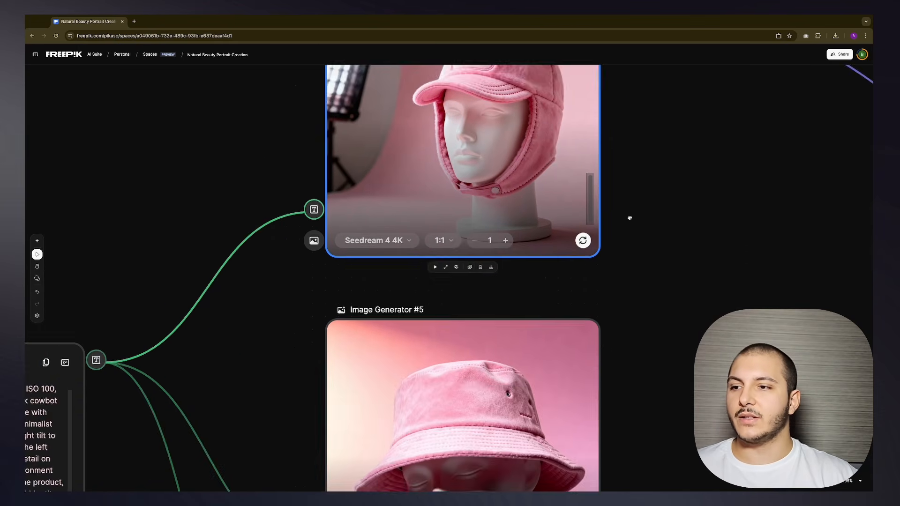
scroll(645, 168, down, 3)
scroll(656, 167, up, 10)
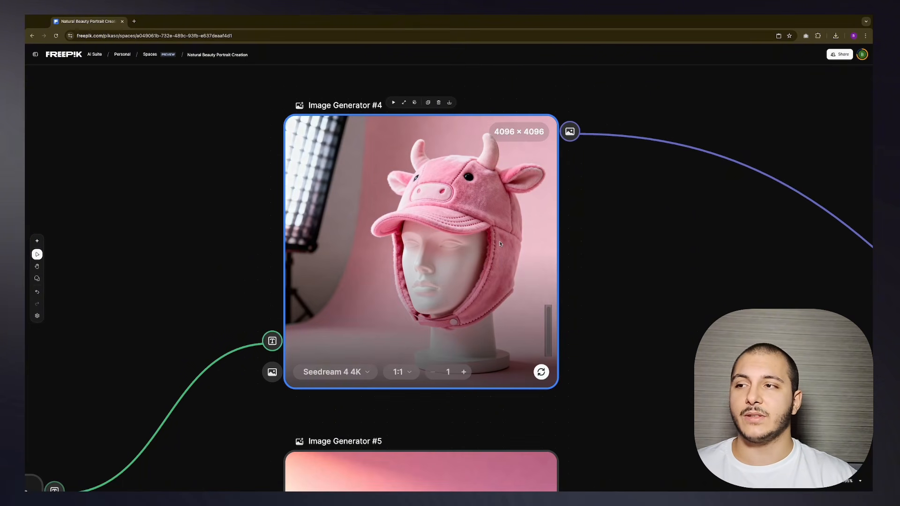
scroll(493, 208, down, 3)
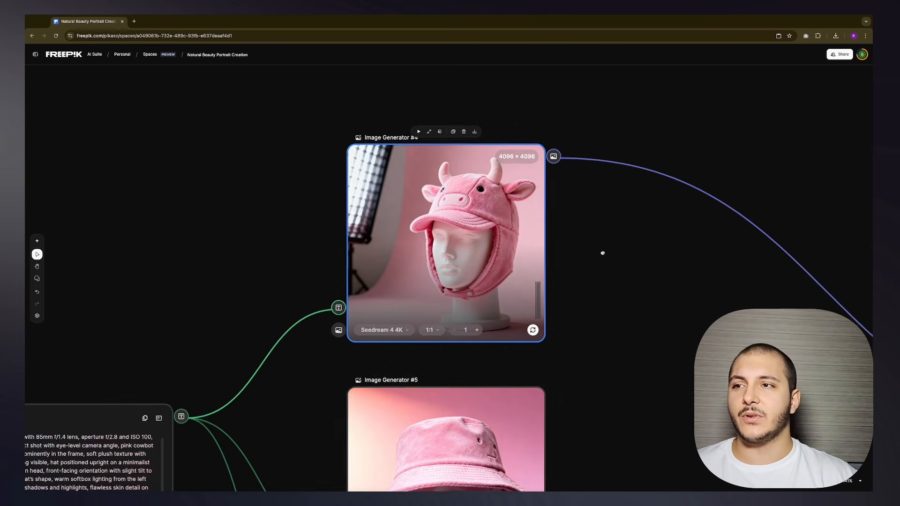
Step: Follow the cow hat image's connection to Image Generator #6 and read its full multi-angle product reference prompt
scroll(602, 253, right, 1)
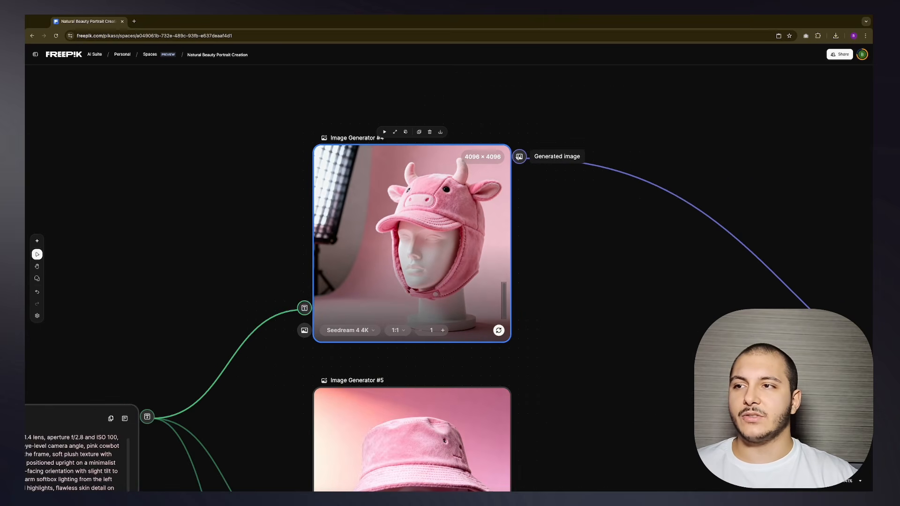
scroll(653, 209, right, 10)
scroll(653, 209, down, 4)
scroll(376, 161, up, 1)
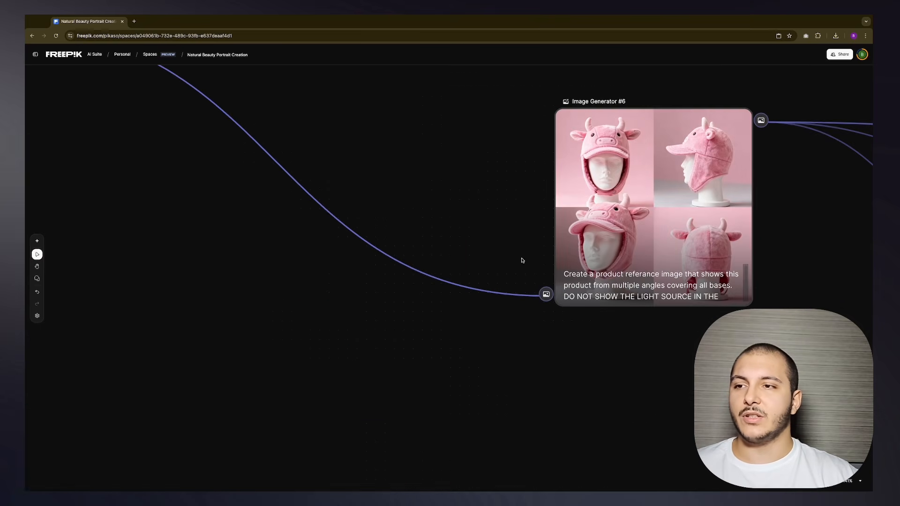
click(590, 214)
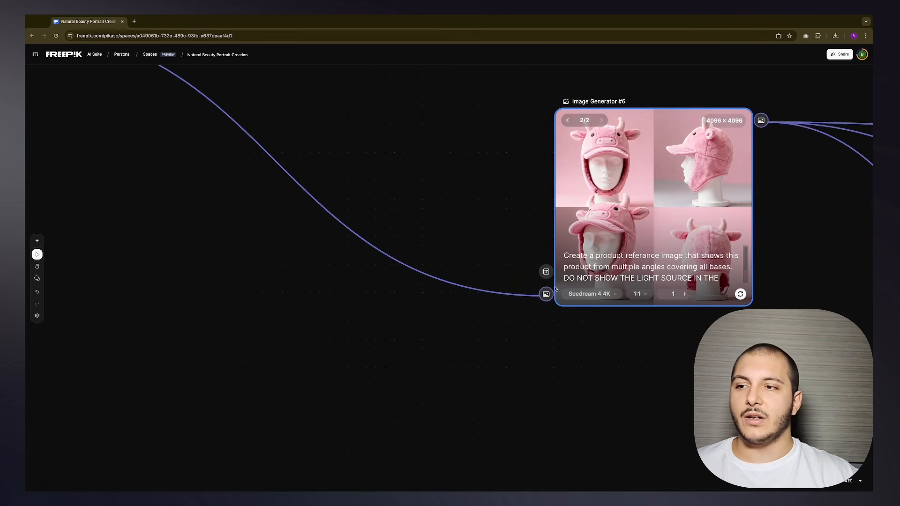
scroll(547, 272, up, 1)
scroll(547, 271, right, 1)
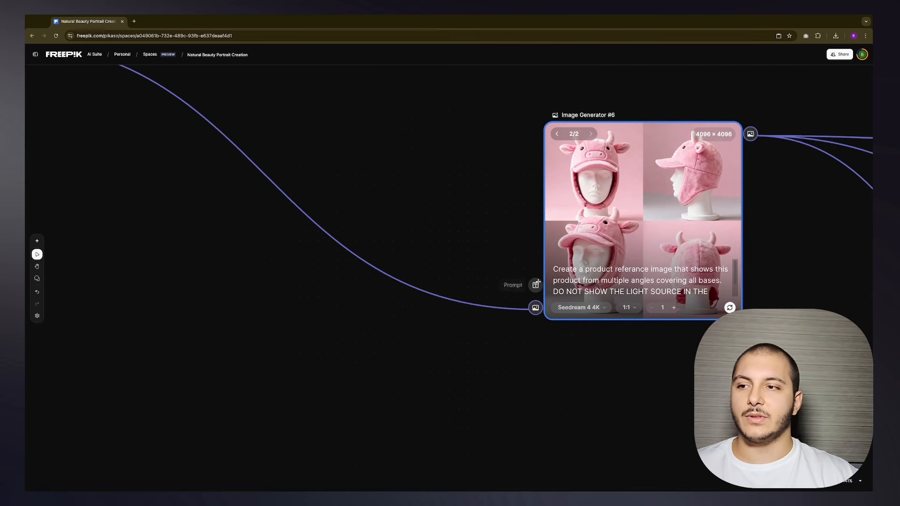
click(565, 275)
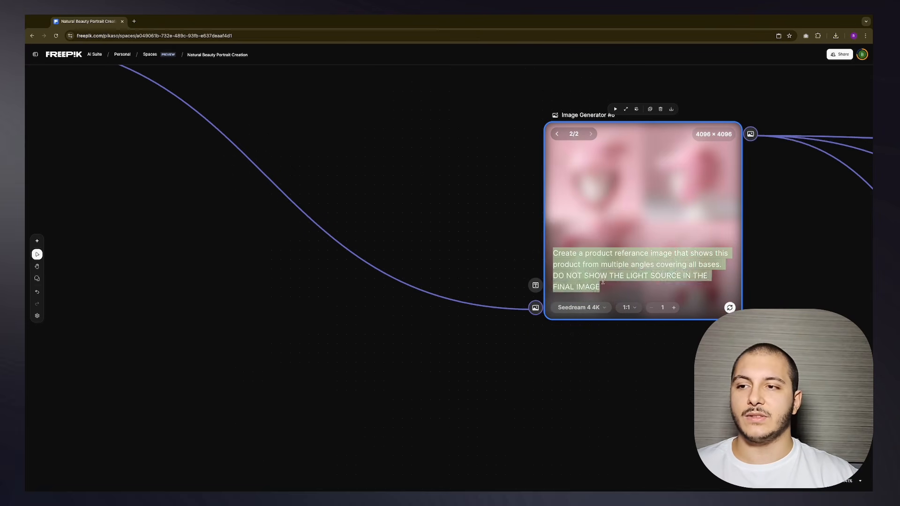
key(ctrl+a)
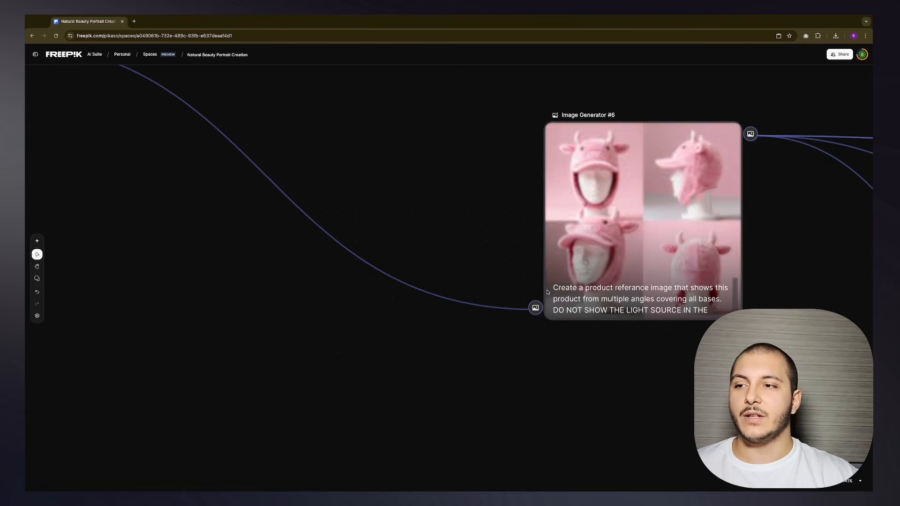
Step: Try connecting a new text node to Image Generator #6's prompt input, and delete it
drag(536, 285, 469, 227)
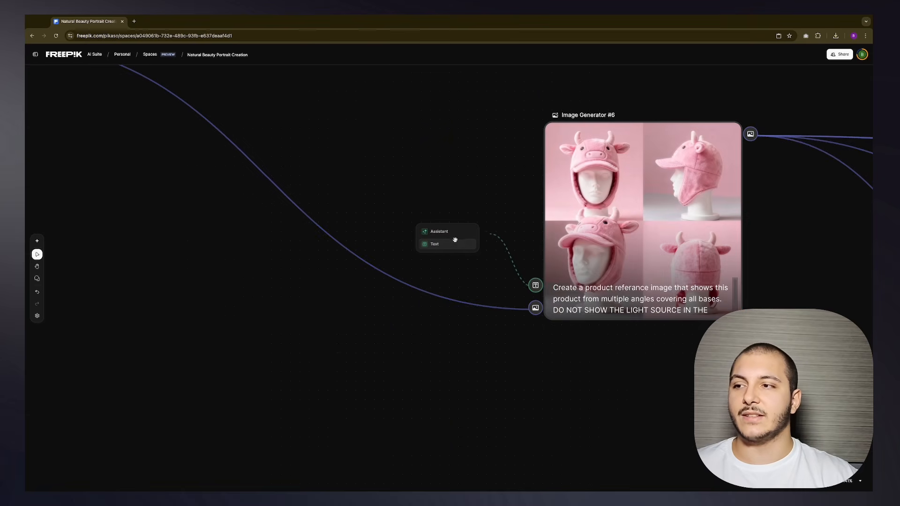
click(435, 244)
scroll(650, 342, down, 5)
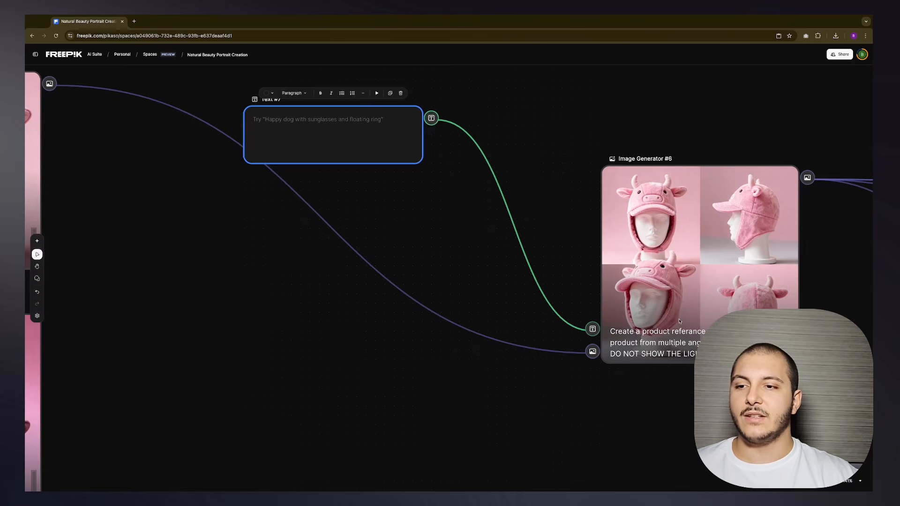
click(663, 307)
click(335, 142)
click(501, 133)
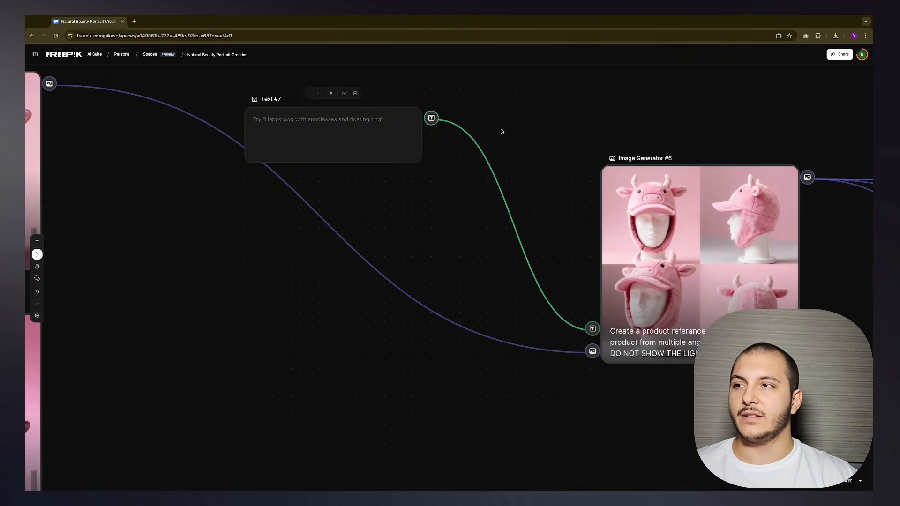
click(403, 127)
click(355, 93)
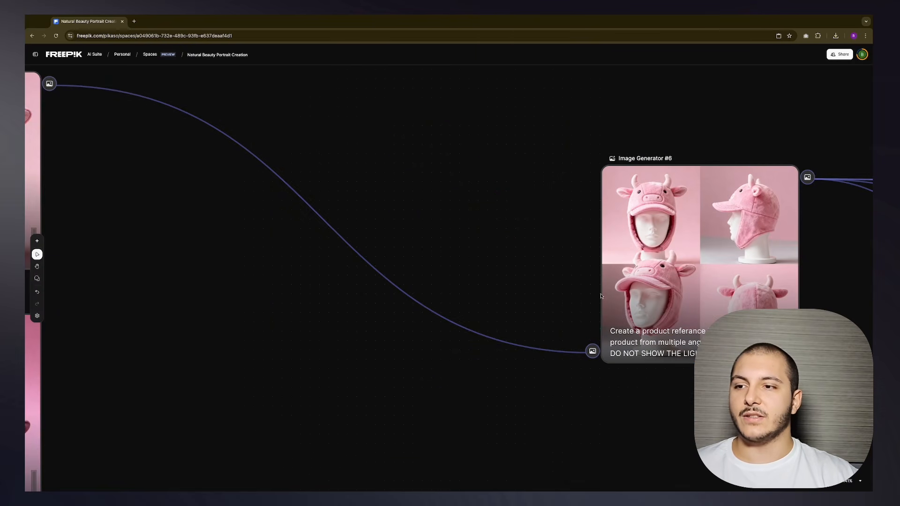
Step: Reread Image Generator #6's full prompt, covering the multi-angle request and the instruction not to show the light source
scroll(585, 268, right, 5)
scroll(585, 268, down, 3)
click(541, 257)
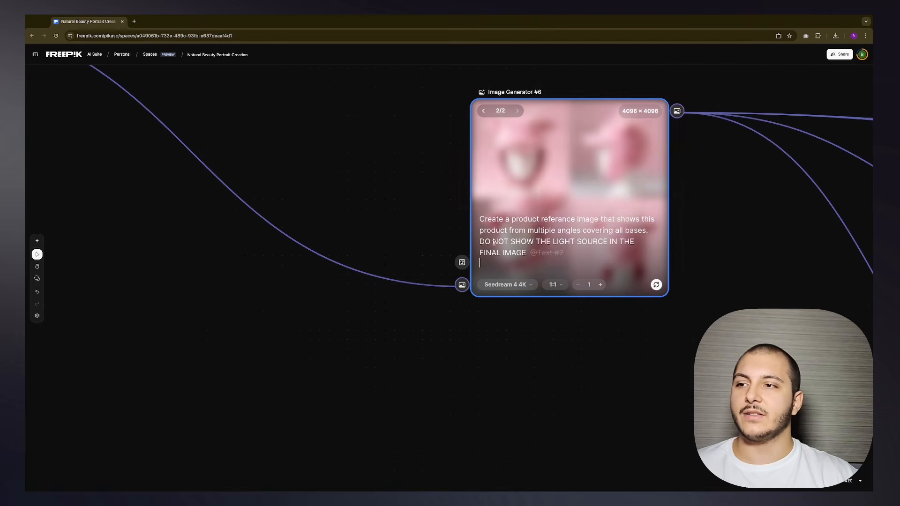
drag(485, 219, 653, 232)
drag(491, 240, 540, 252)
click(407, 216)
Step: Return to the cow hat image in Image Generator #4 and examine the studio light beside the hat
drag(339, 178, 577, 204)
scroll(490, 203, down, 5)
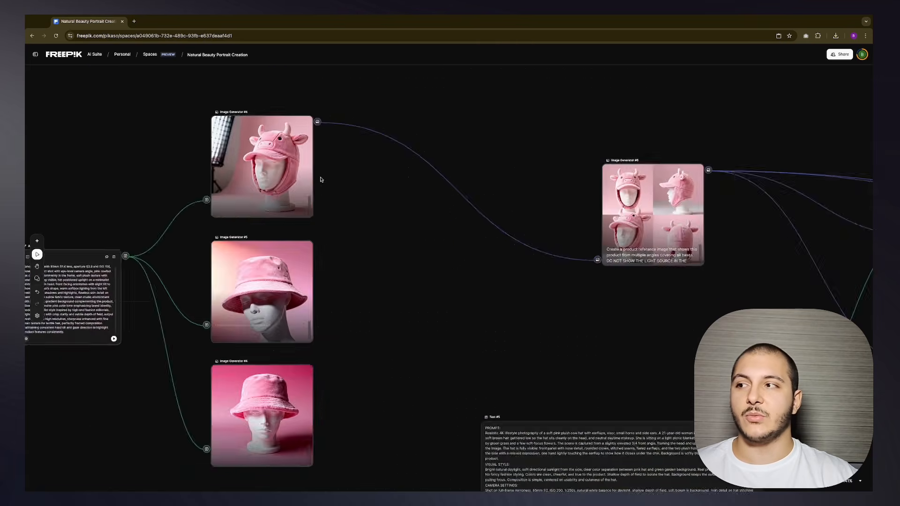
drag(216, 152, 426, 185)
scroll(426, 185, up, 8)
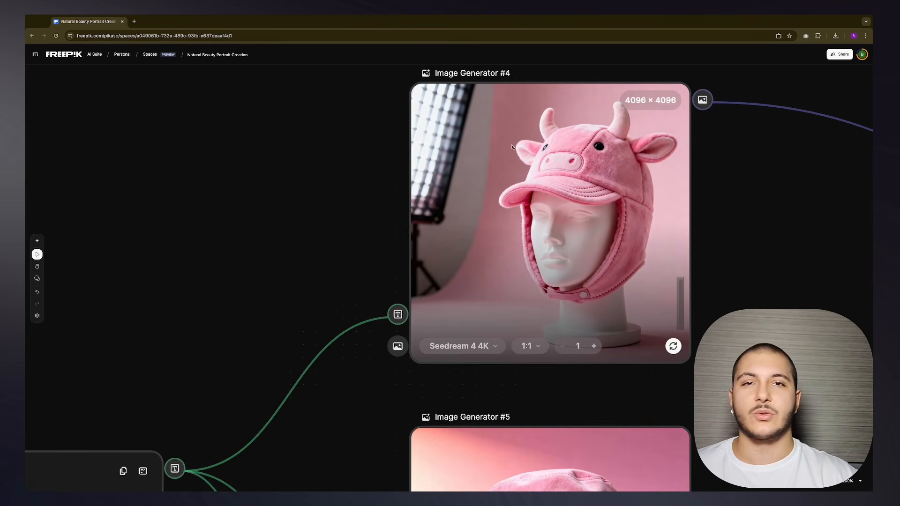
scroll(403, 136, down, 1)
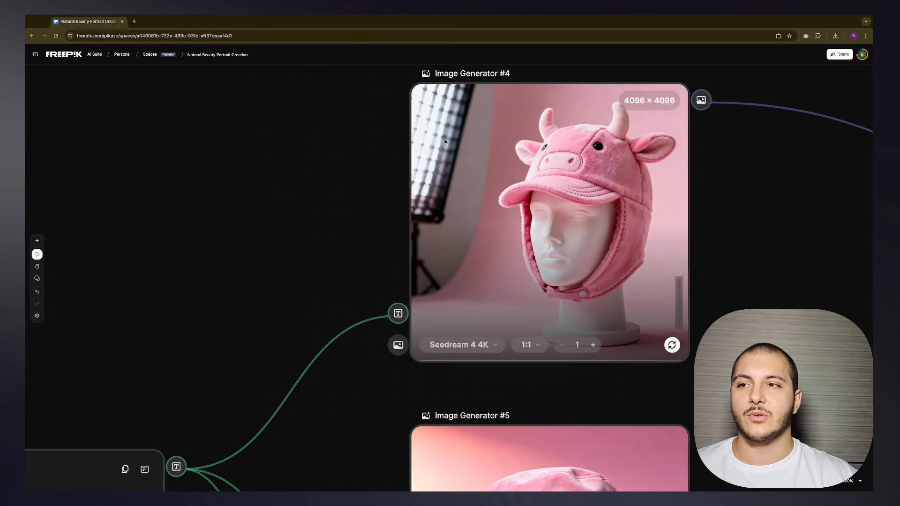
drag(444, 170, 453, 210)
scroll(453, 210, down, 1)
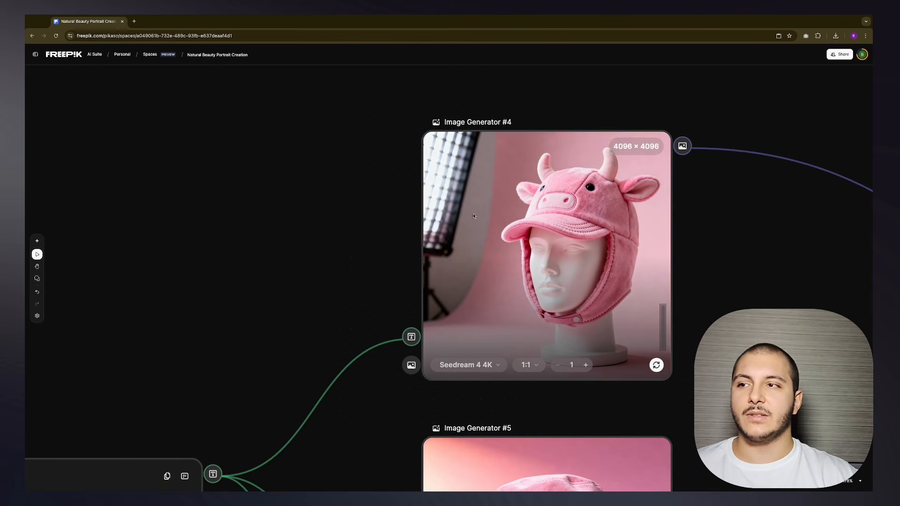
drag(731, 237, 621, 219)
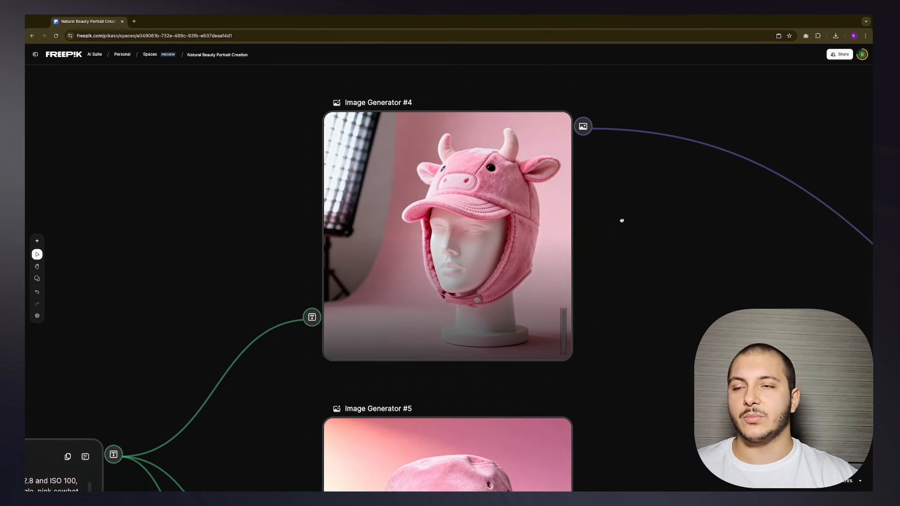
scroll(575, 196, down, 1)
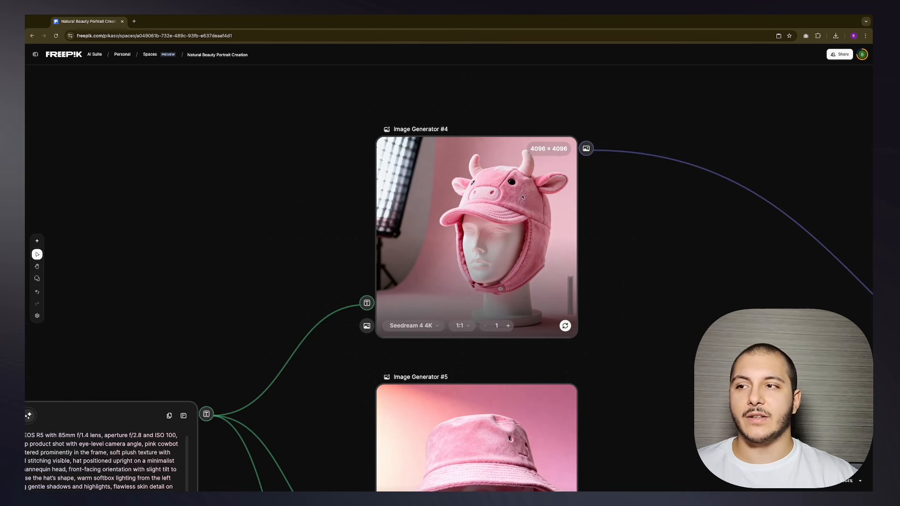
click(448, 160)
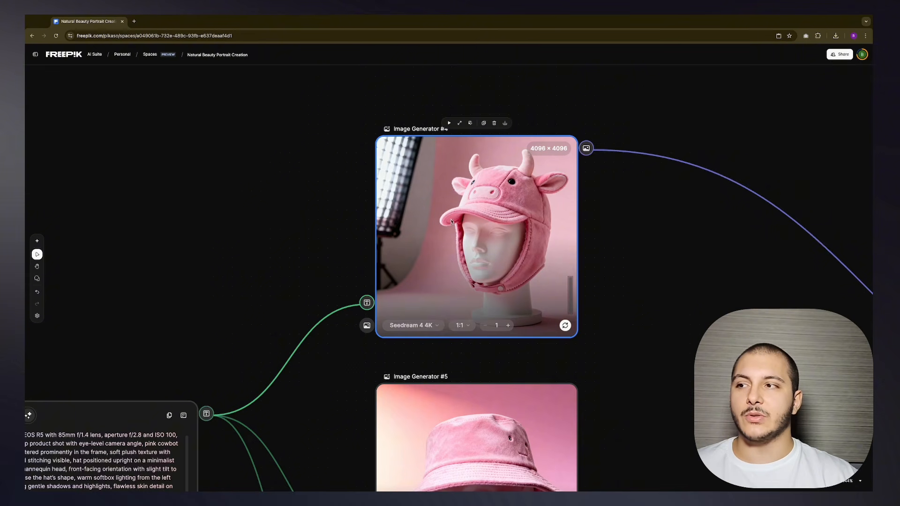
scroll(489, 187, right, 3)
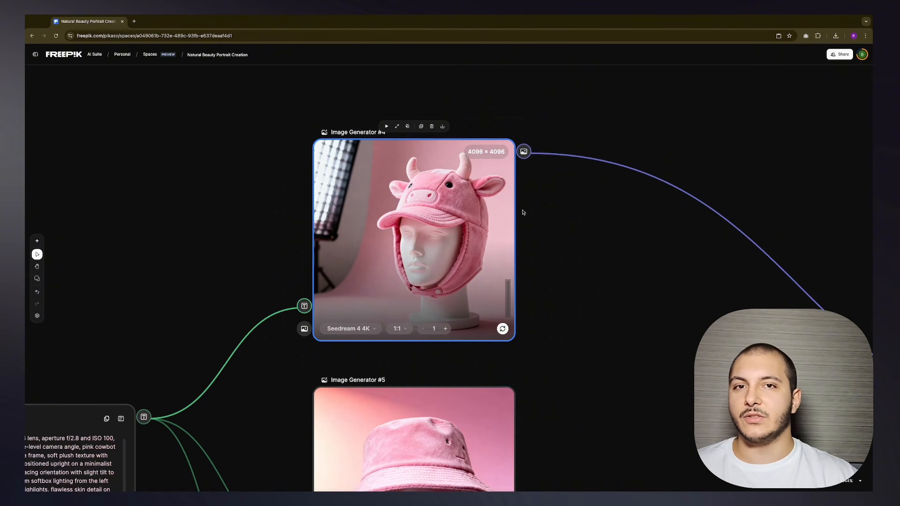
scroll(336, 182, right, 1)
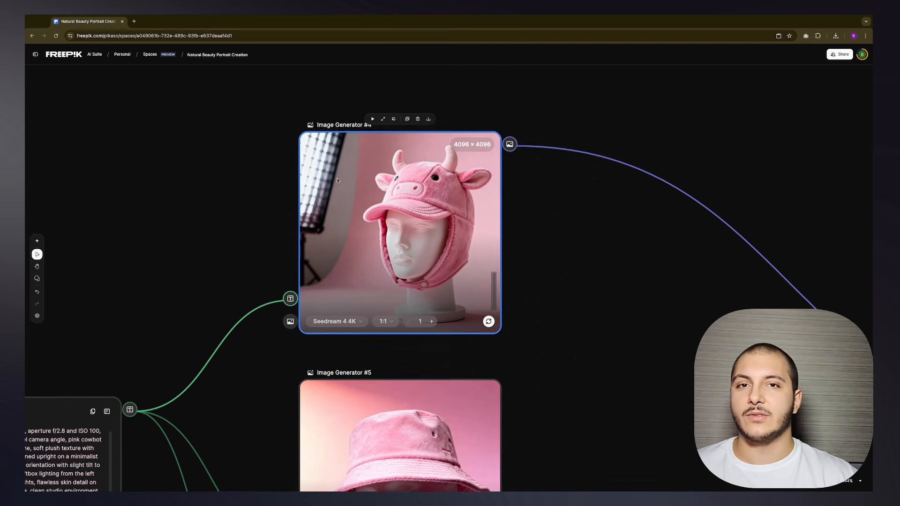
Step: Go back to Image Generator #6 and highlight the "DO NOT SHOW THE LIGHT SOURCE IN THE FINAL IMAGE" instruction in its prompt
scroll(406, 191, right, 10)
scroll(406, 191, down, 5)
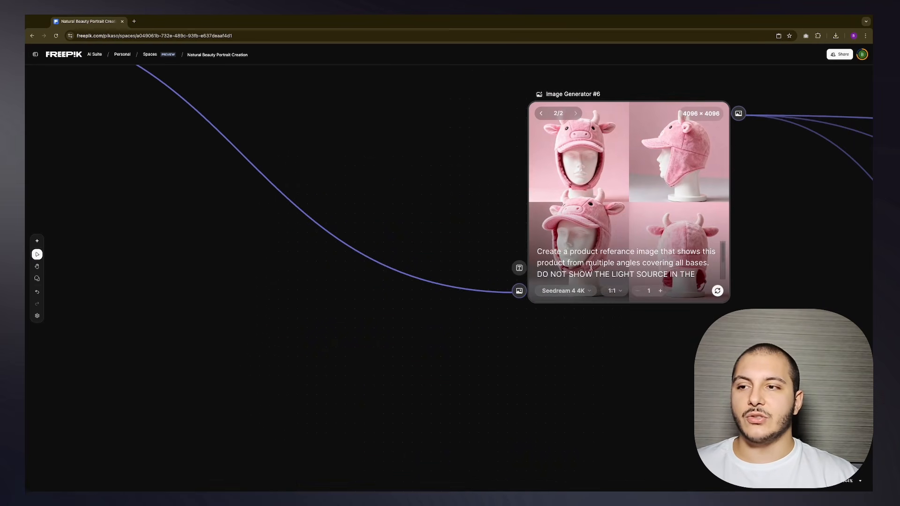
click(591, 268)
drag(542, 247, 576, 256)
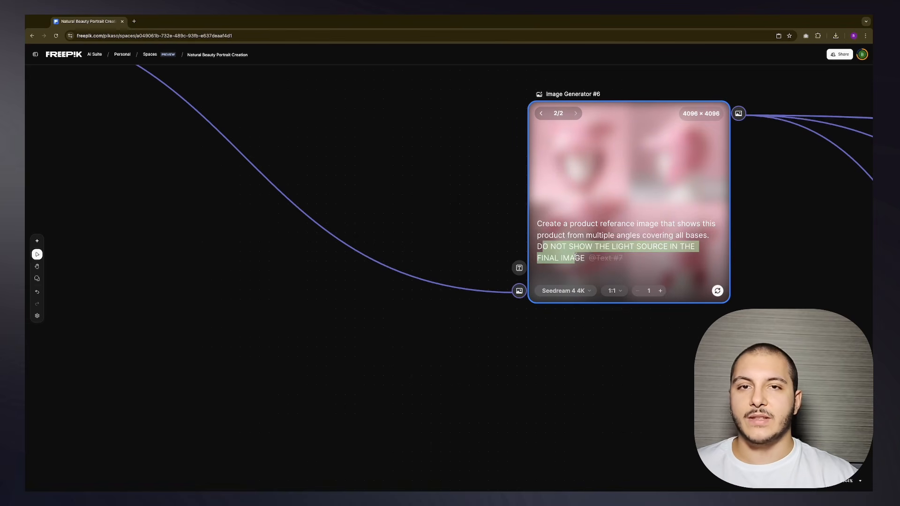
click(572, 249)
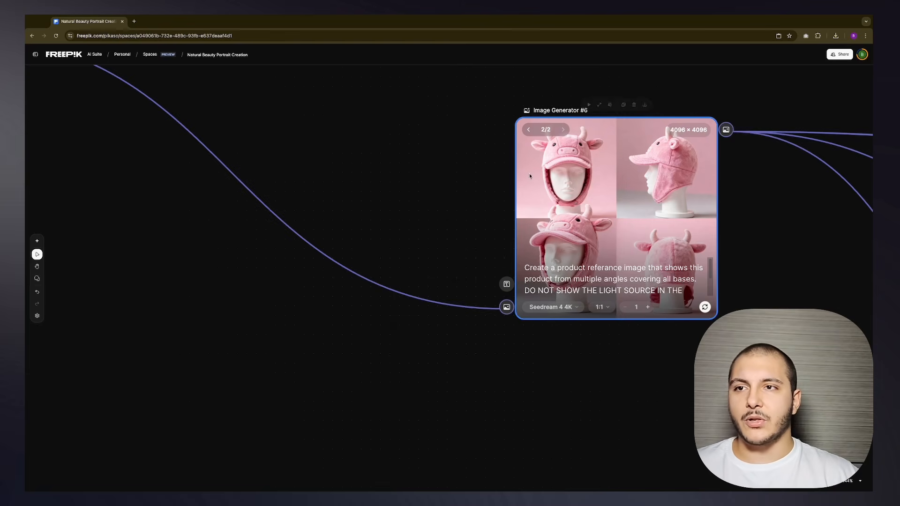
Step: Examine the four cow hat angles in Image Generator #6's product reference image up close
scroll(482, 171, down, 3)
scroll(493, 190, up, 2)
scroll(558, 195, up, 3)
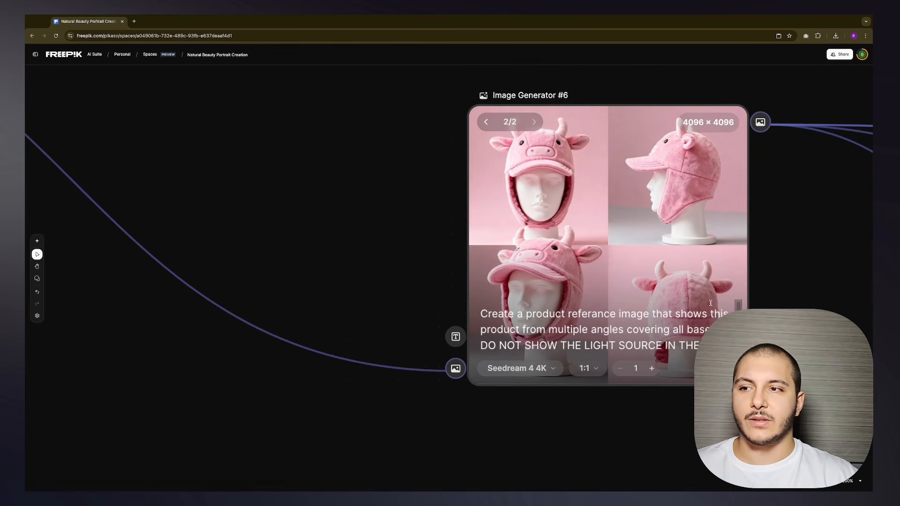
scroll(546, 173, down, 2)
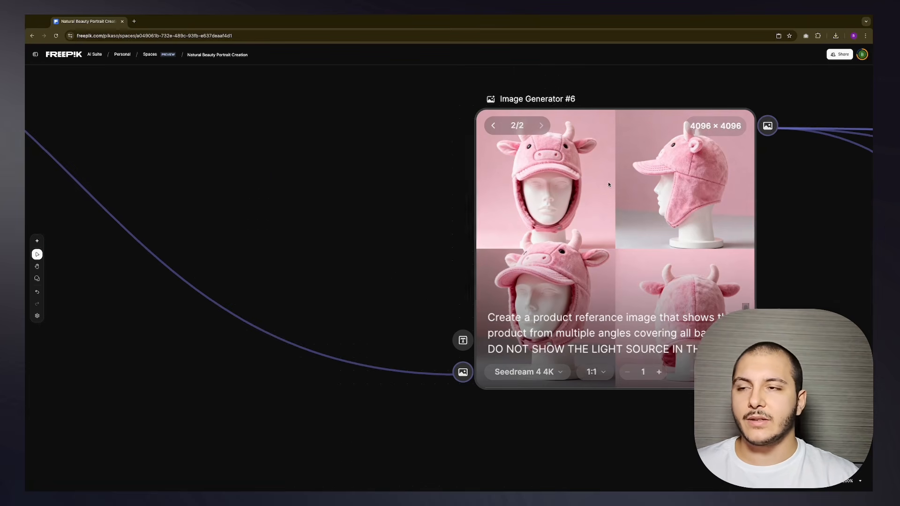
scroll(608, 181, up, 2)
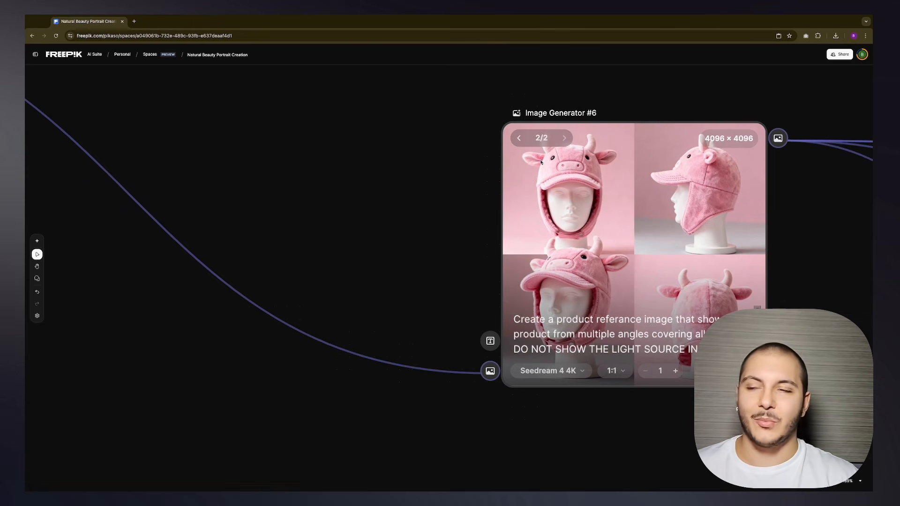
scroll(674, 175, up, 1)
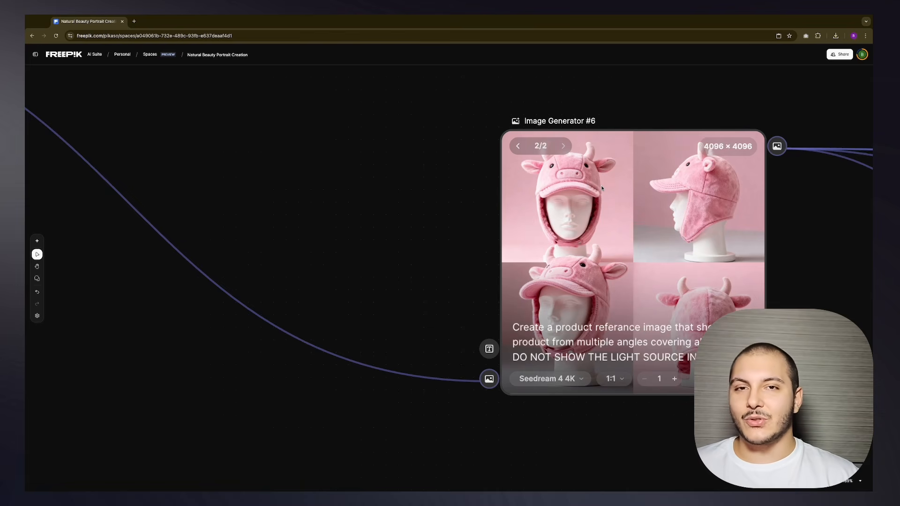
scroll(592, 192, left, 3)
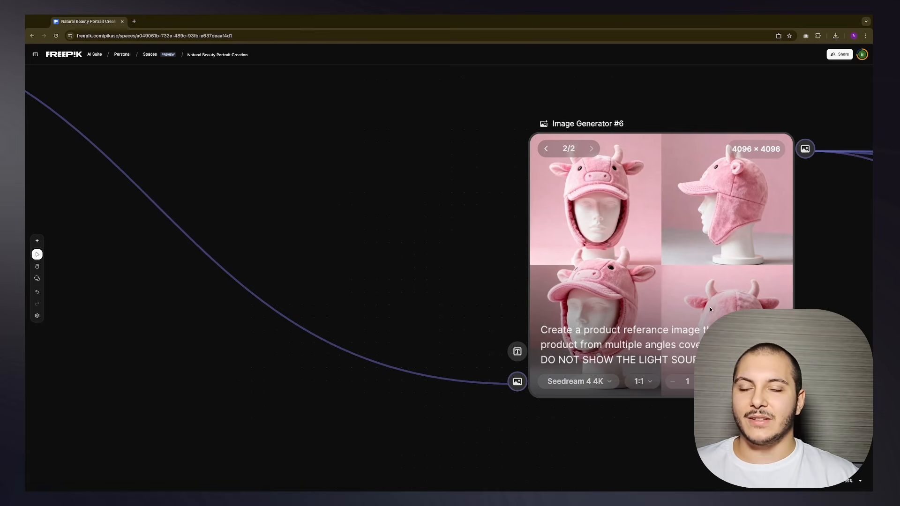
scroll(567, 174, right, 4)
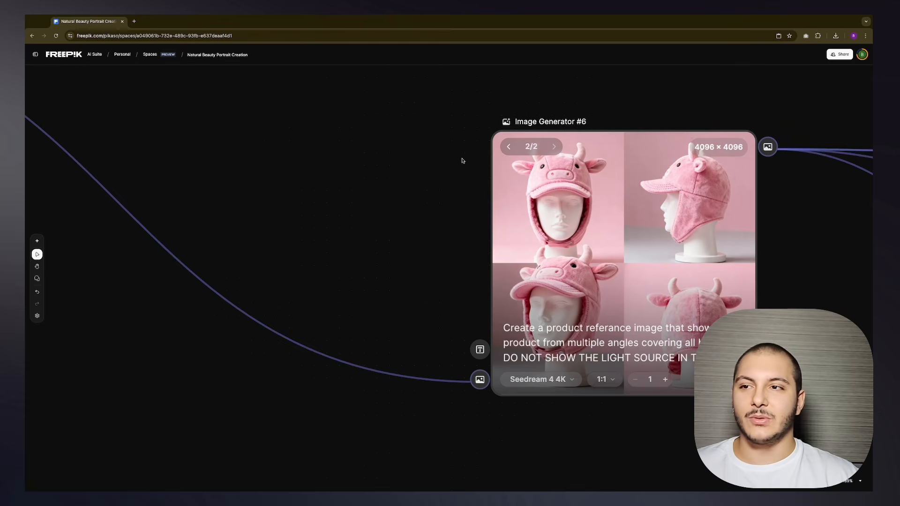
Step: Trace how Image Generator #6 and the Text #5 prompt feed the two Image Generator #7 nodes
scroll(574, 188, down, 5)
click(331, 184)
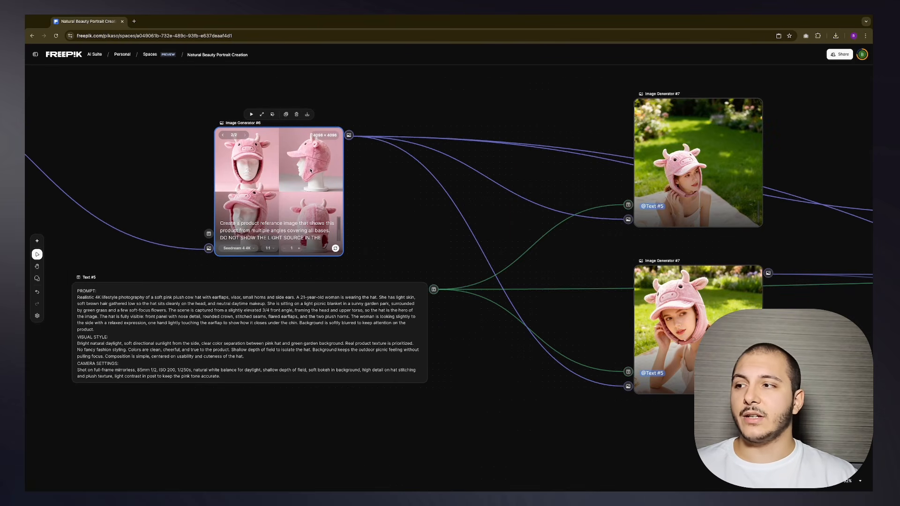
click(335, 342)
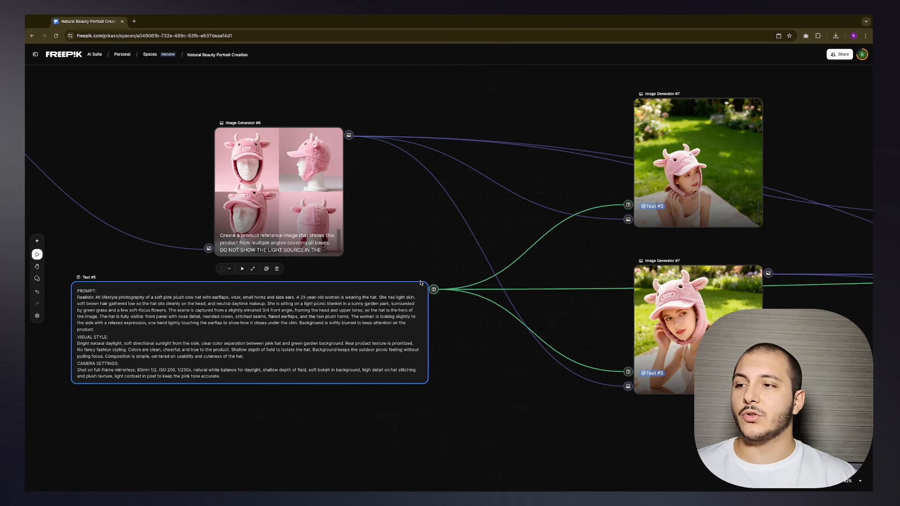
click(288, 205)
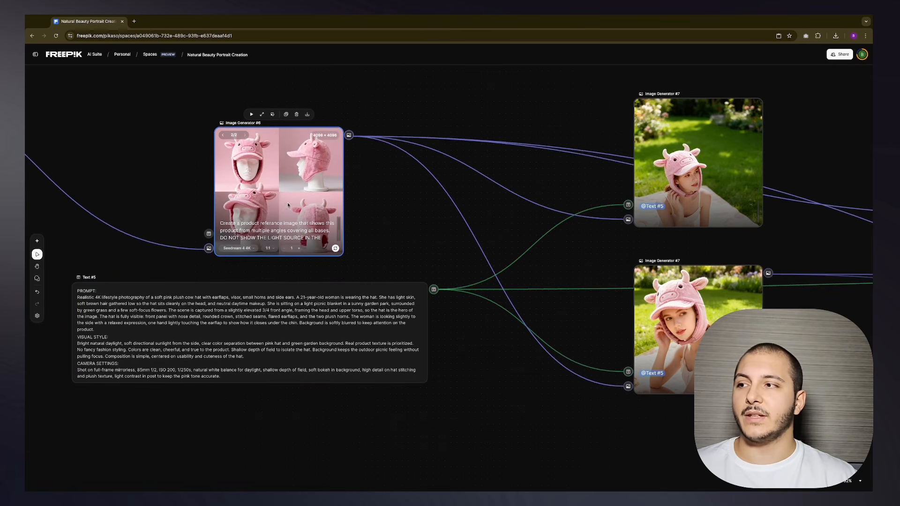
click(655, 179)
click(659, 312)
click(606, 122)
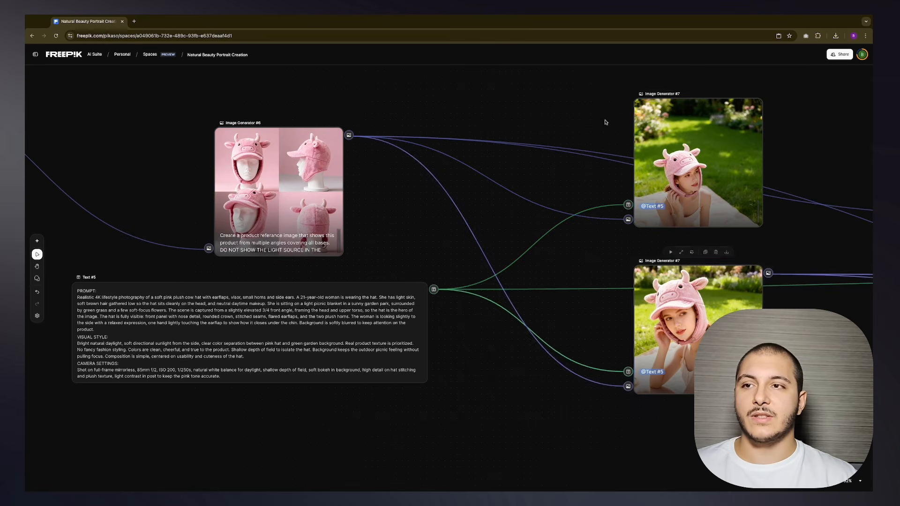
Step: Inspect both Image Generator #7 images of the woman wearing the cow hat in the garden up close
scroll(605, 122, right, 3)
scroll(743, 220, up, 10)
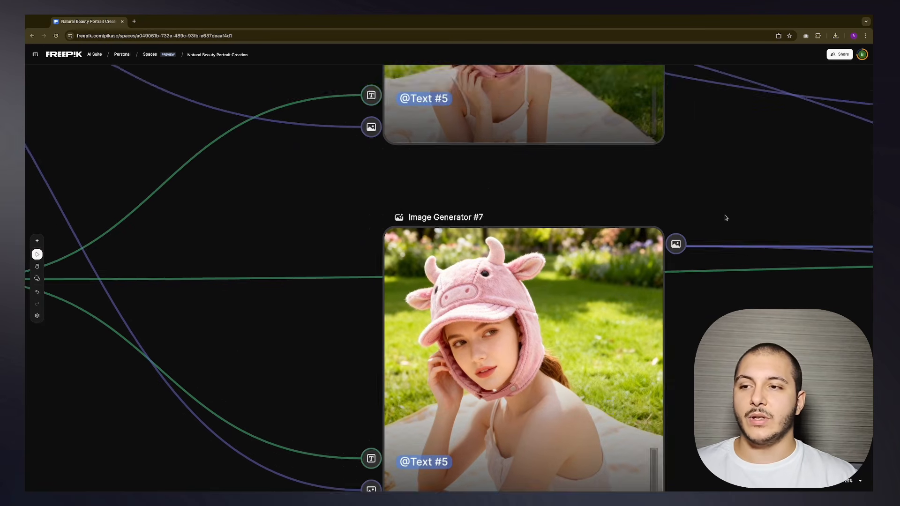
scroll(605, 138, down, 2)
scroll(605, 139, left, 2)
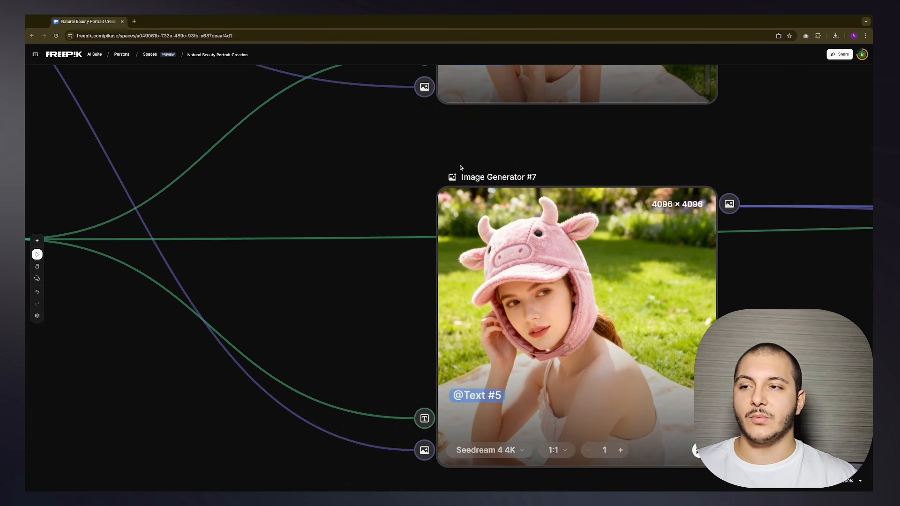
scroll(391, 101, up, 5)
scroll(355, 101, right, 1)
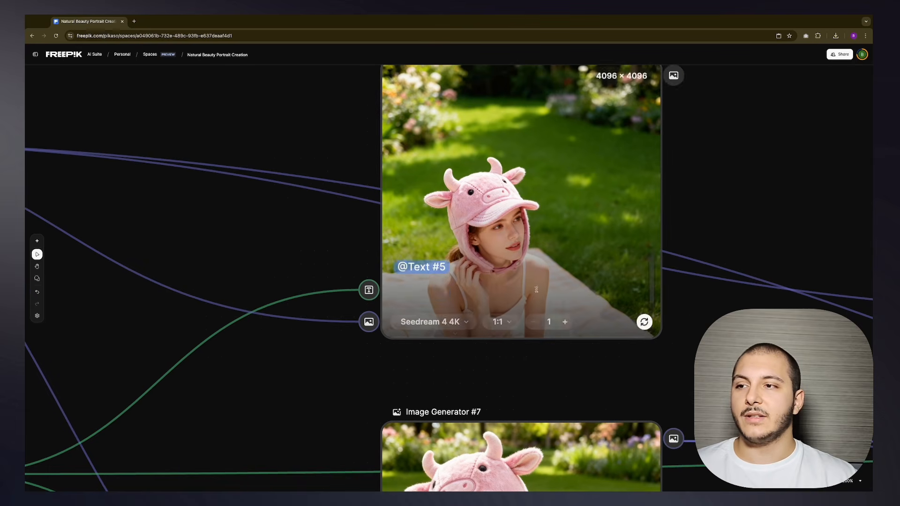
Step: Compare the two Image Generator #7 results with the multi-angle hat reference and the Text #5 connections
scroll(321, 178, down, 5)
scroll(303, 173, left, 4)
scroll(389, 191, down, 1)
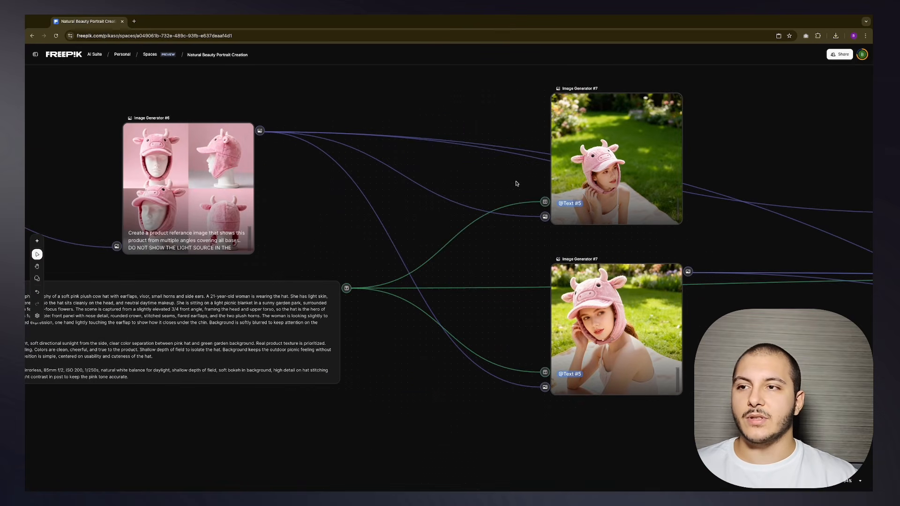
scroll(529, 198, right, 2)
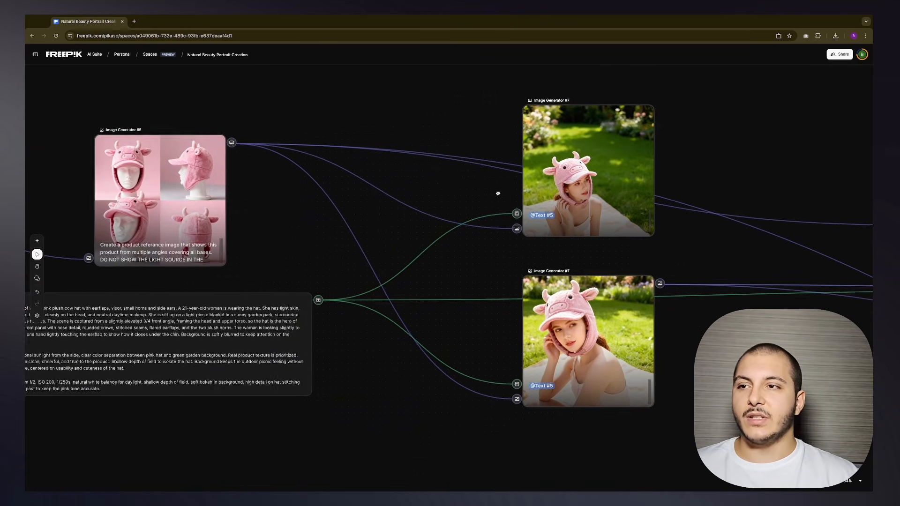
scroll(498, 195, up, 3)
scroll(559, 238, down, 2)
scroll(559, 238, right, 1)
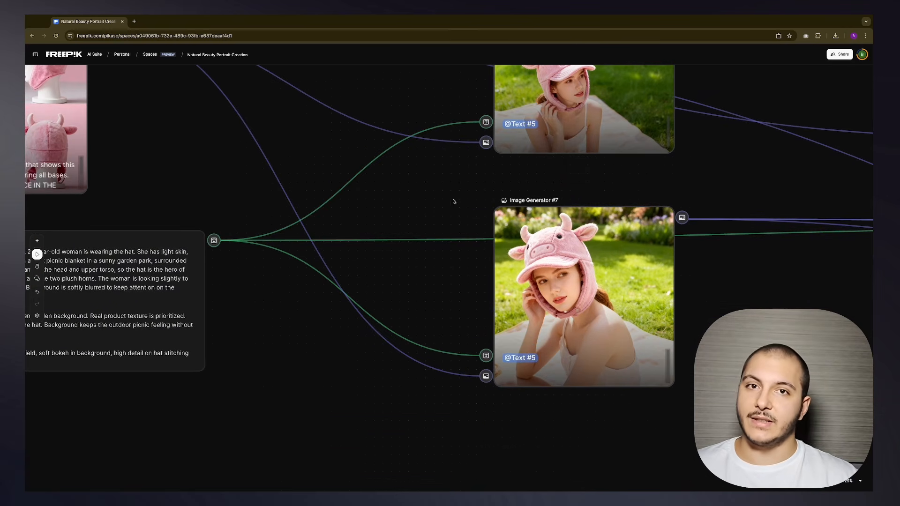
Step: Read the Text #5 node's full lifestyle photo prompt, including its PROMPT, VISUAL STYLE and CAMERA SETTINGS sections
scroll(437, 192, left, 10)
scroll(437, 192, down, 1)
click(302, 267)
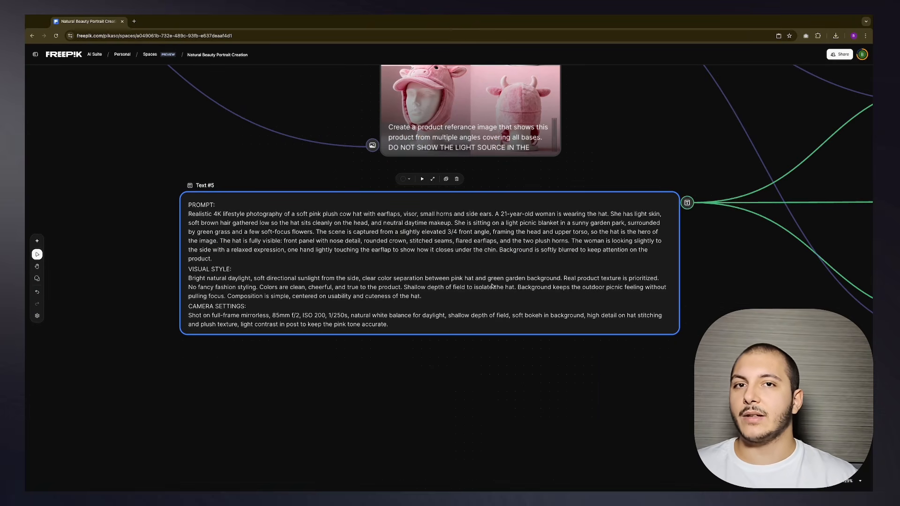
click(214, 204)
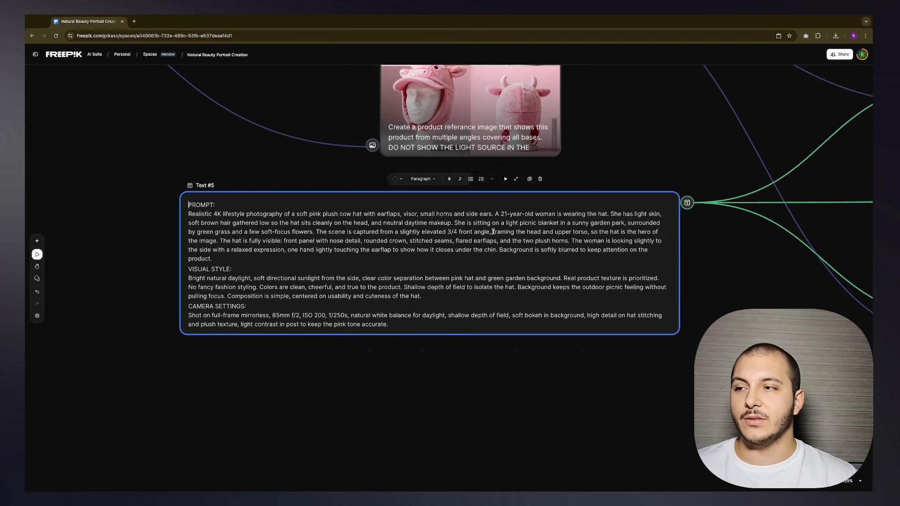
drag(244, 209, 416, 317)
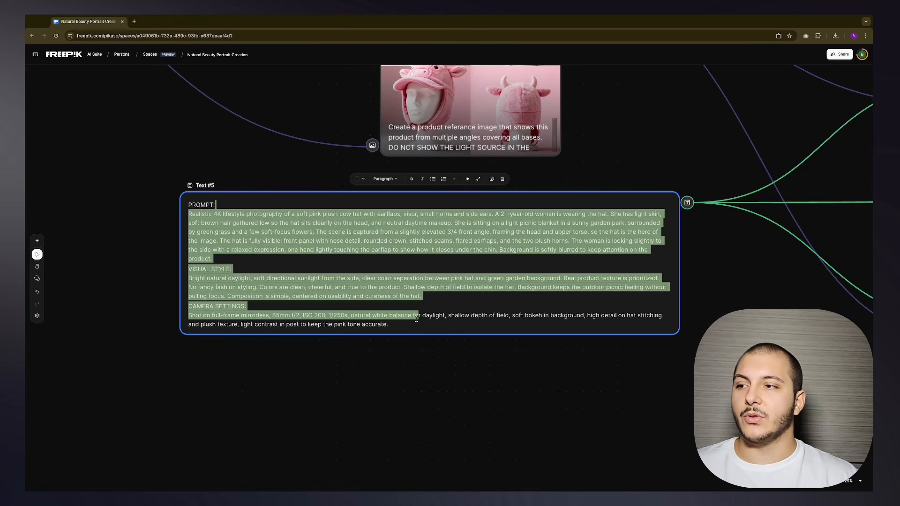
click(416, 317)
click(497, 382)
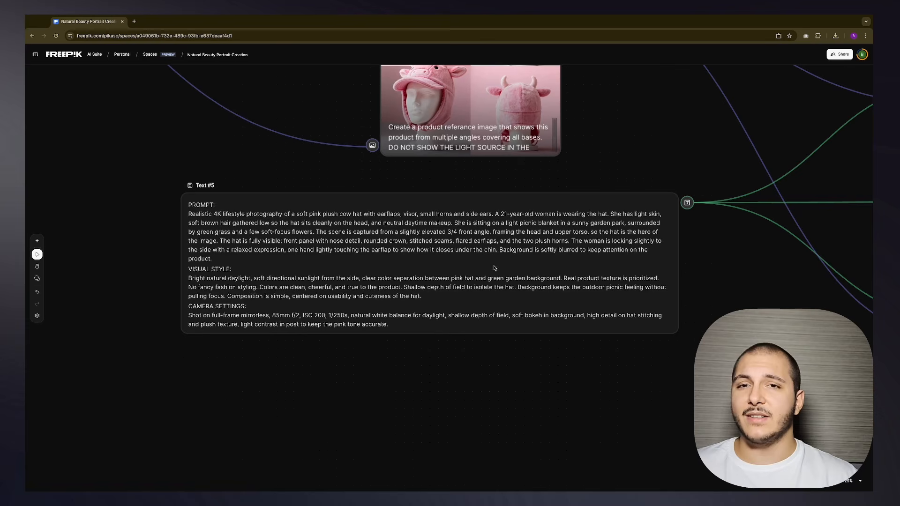
scroll(493, 257, up, 2)
scroll(493, 256, left, 2)
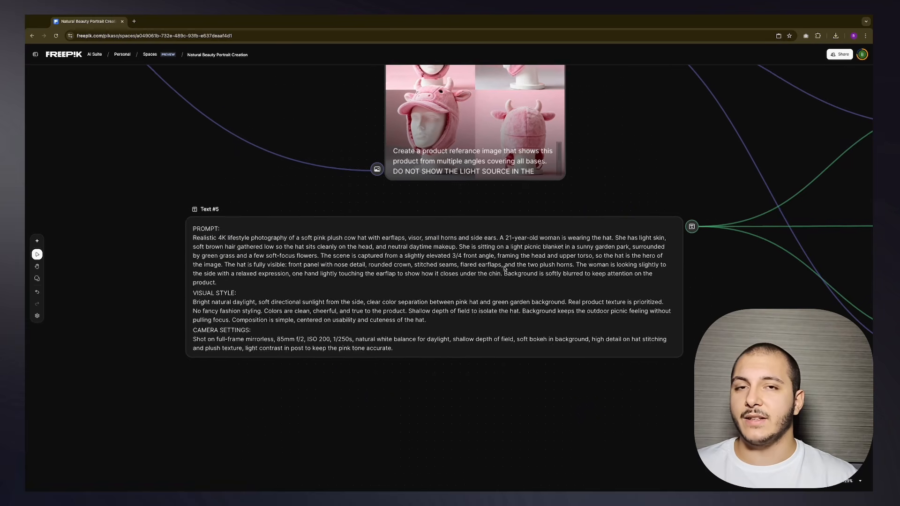
scroll(536, 278, right, 5)
scroll(536, 277, down, 1)
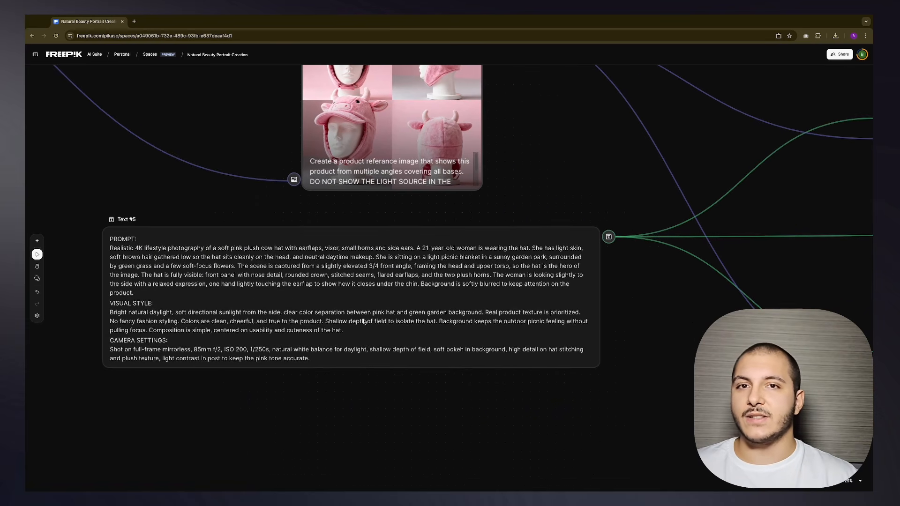
Step: Trace the connection from the pink multi-angle hat reference in Image Generator #6 to the green version in Image Generator #8
scroll(468, 272, left, 2)
scroll(432, 306, down, 5)
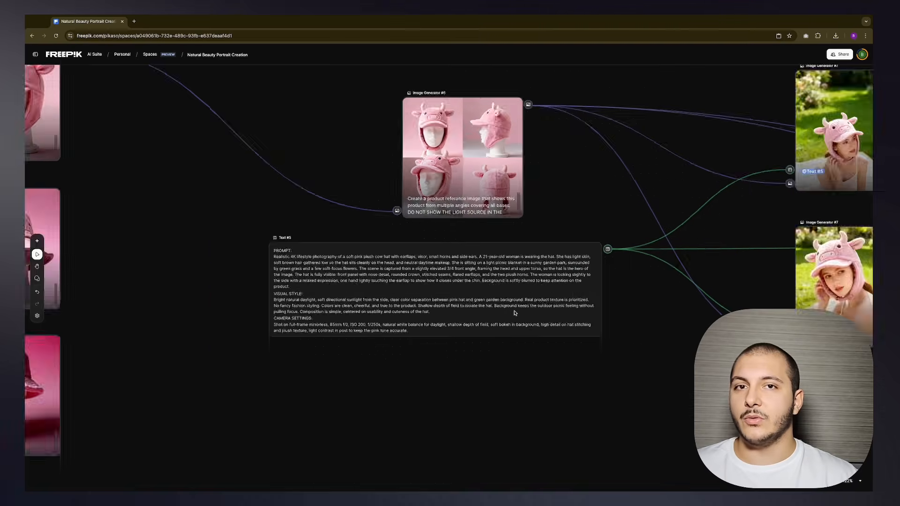
scroll(578, 302, right, 5)
scroll(680, 264, up, 3)
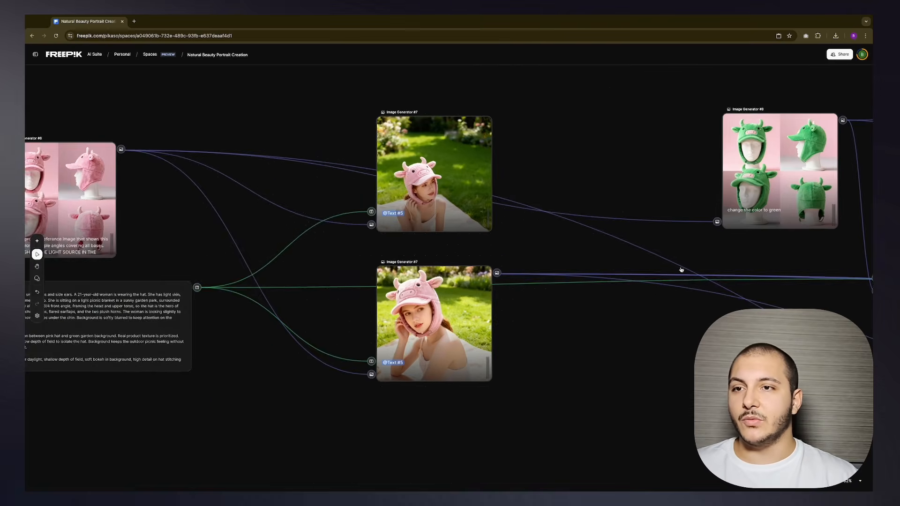
drag(674, 191, 684, 171)
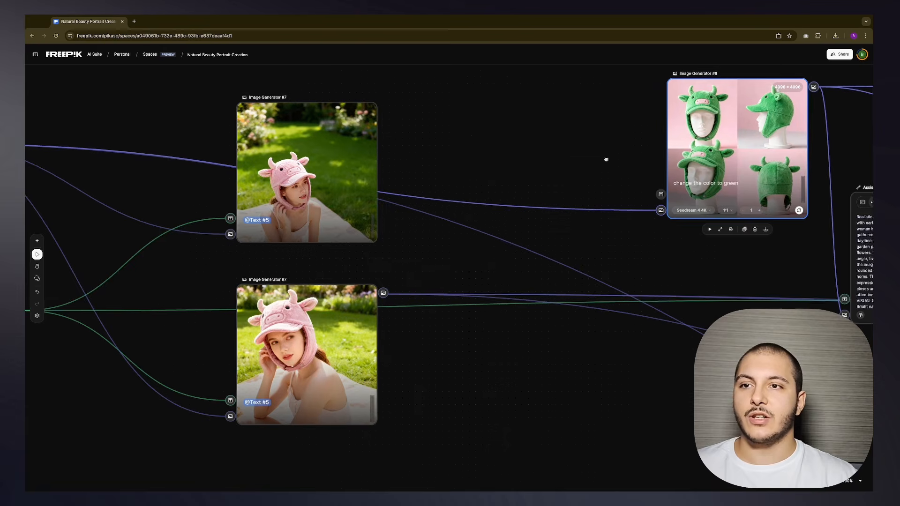
scroll(553, 152, down, 3)
scroll(413, 152, left, 3)
drag(220, 189, 196, 169)
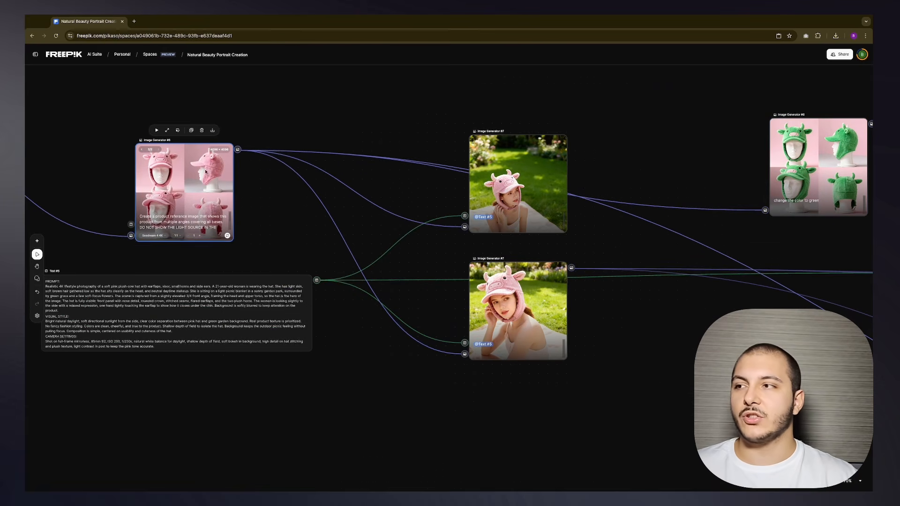
scroll(680, 145, right, 3)
click(712, 161)
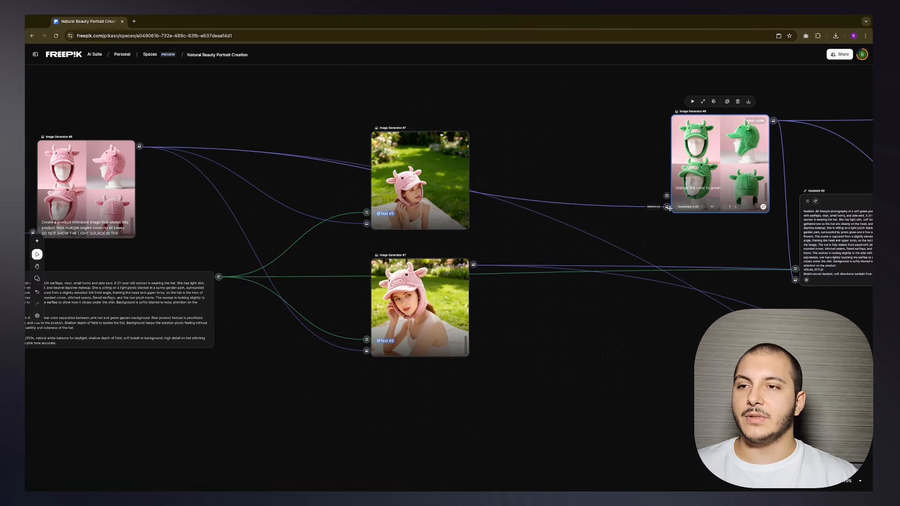
Step: Inspect the green cow hat reference in Image Generator #8 and its "change the color to green" prompt up close
scroll(669, 196, up, 5)
scroll(598, 159, down, 5)
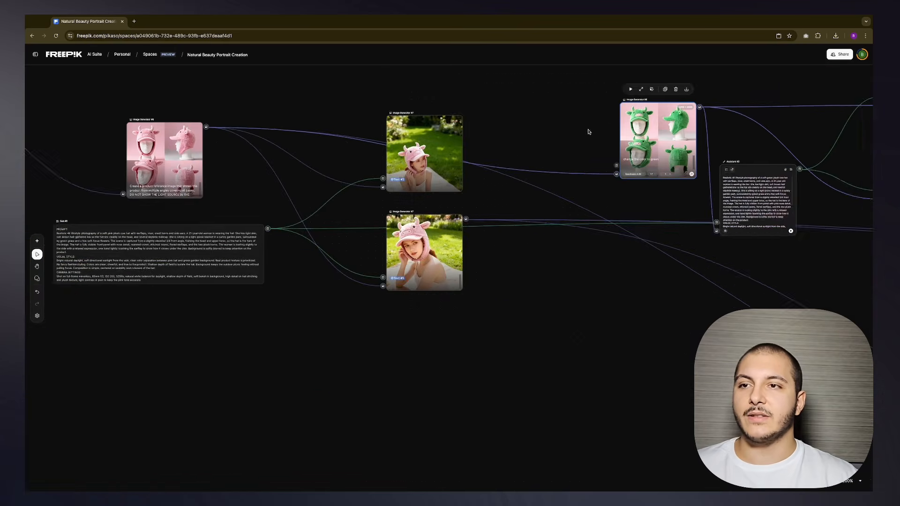
scroll(588, 131, up, 6)
scroll(631, 253, down, 4)
scroll(609, 227, up, 5)
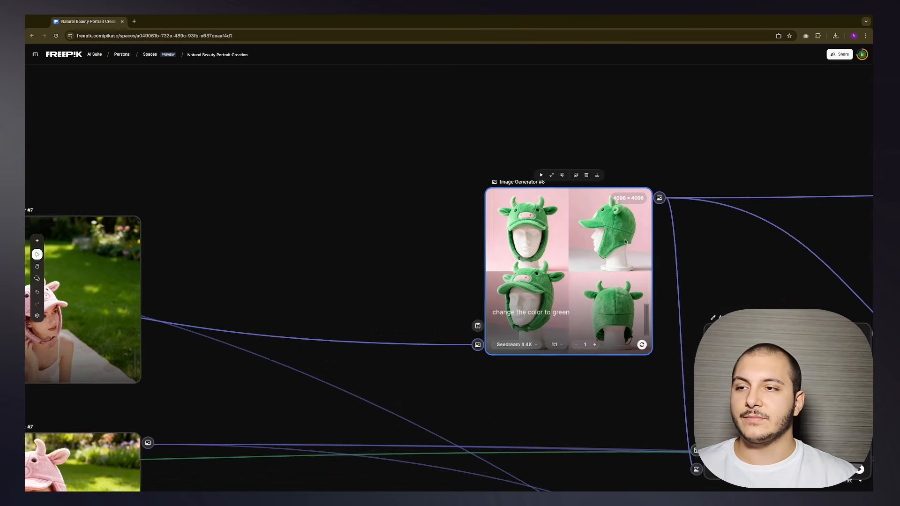
scroll(469, 197, down, 4)
scroll(469, 197, right, 3)
scroll(472, 212, up, 2)
scroll(472, 211, left, 3)
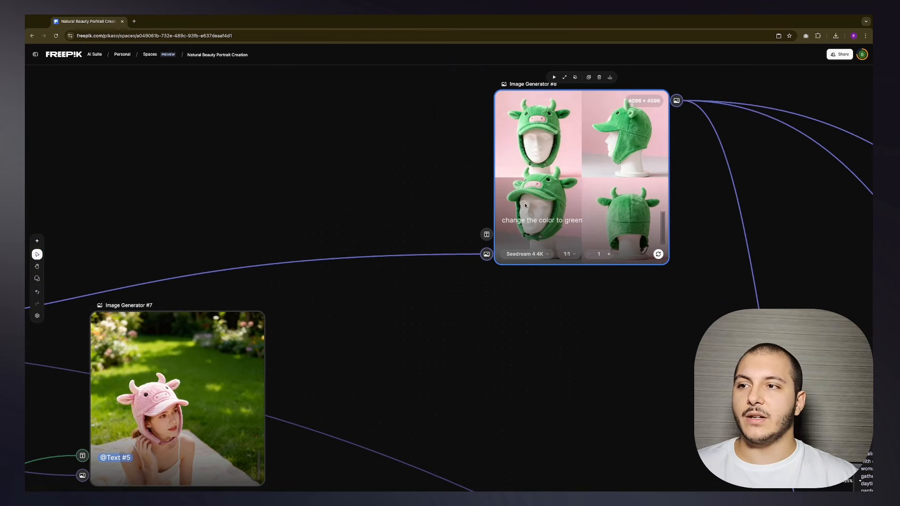
Step: Reposition the Image Generator #8 node lower on the canvas and farther from the upper Image Generator #7 node
click(507, 220)
drag(506, 220, 586, 204)
click(559, 305)
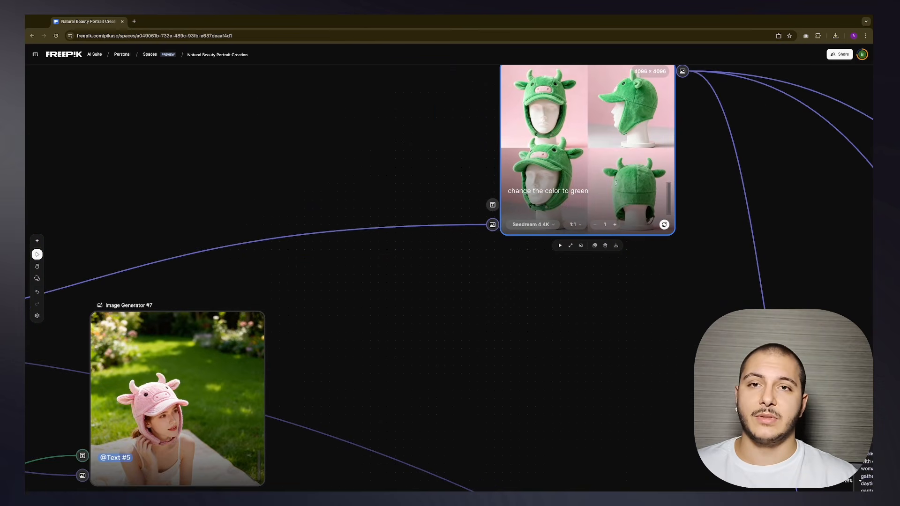
drag(604, 165, 638, 295)
scroll(524, 191, down, 2)
scroll(524, 191, left, 1)
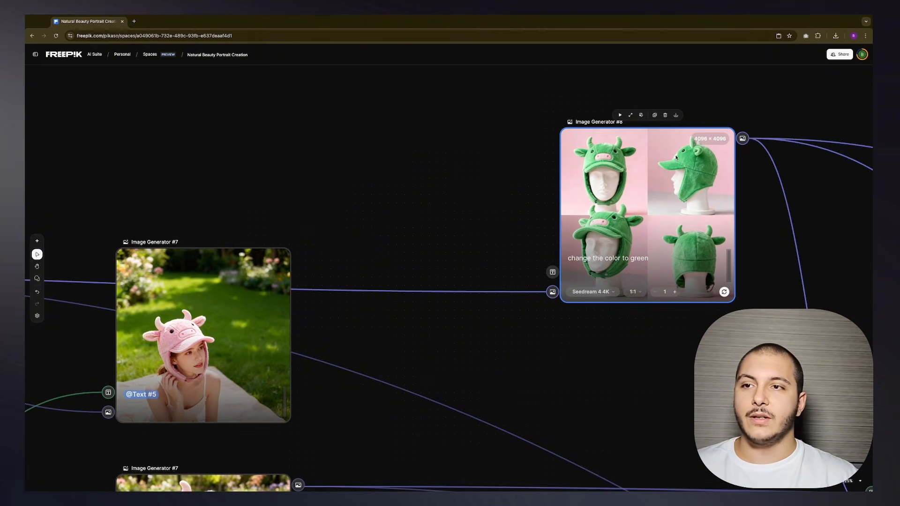
drag(619, 214, 643, 236)
click(546, 211)
Step: Review the green hat reference in Image Generator #8 beside the pink hat photo in the upper Image Generator #7 node
scroll(579, 199, right, 1)
scroll(579, 199, down, 1)
scroll(662, 203, right, 5)
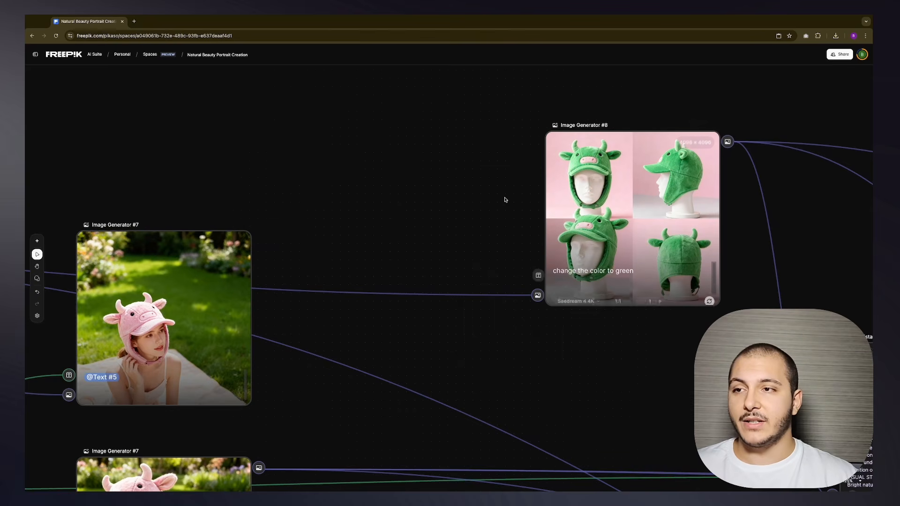
scroll(505, 199, left, 3)
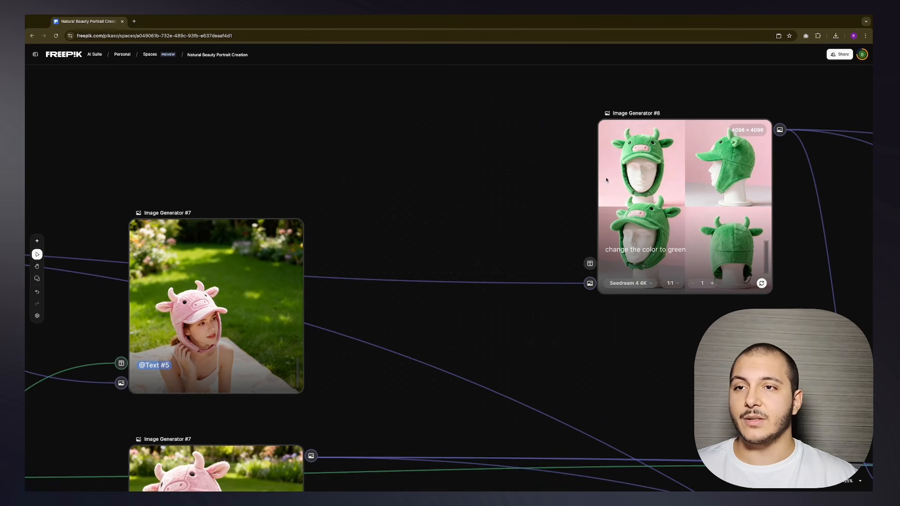
scroll(576, 194, down, 1)
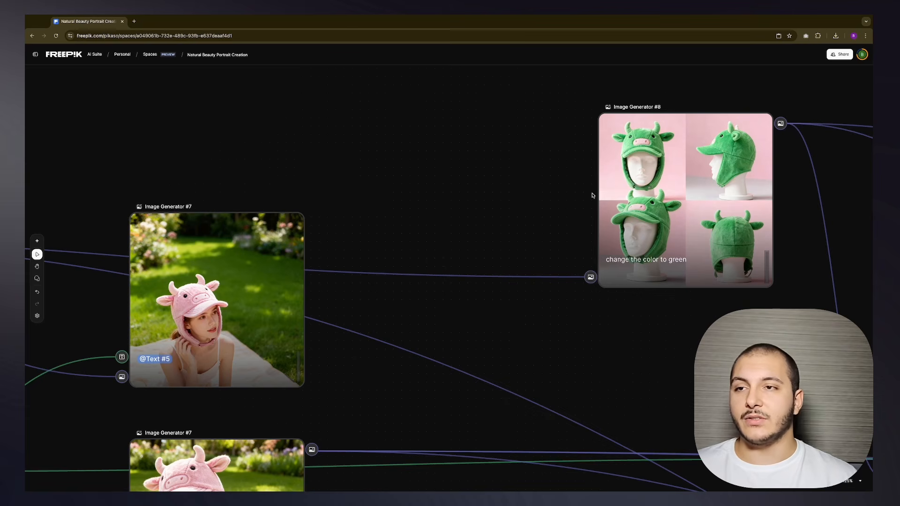
scroll(569, 194, down, 1)
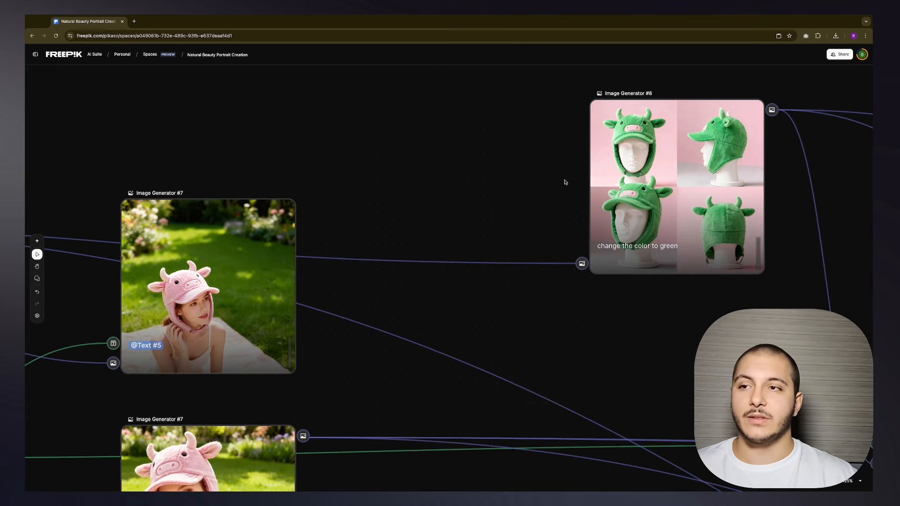
scroll(525, 180, down, 1)
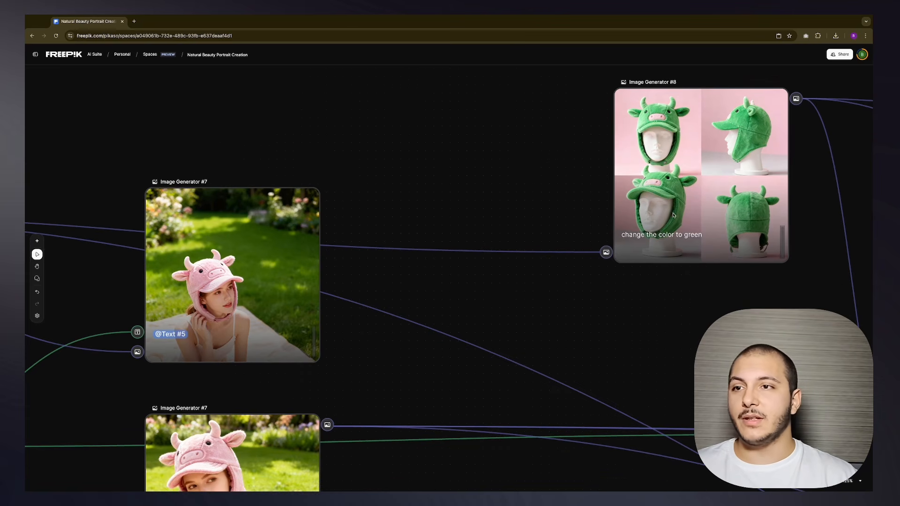
drag(673, 215, 680, 222)
click(569, 155)
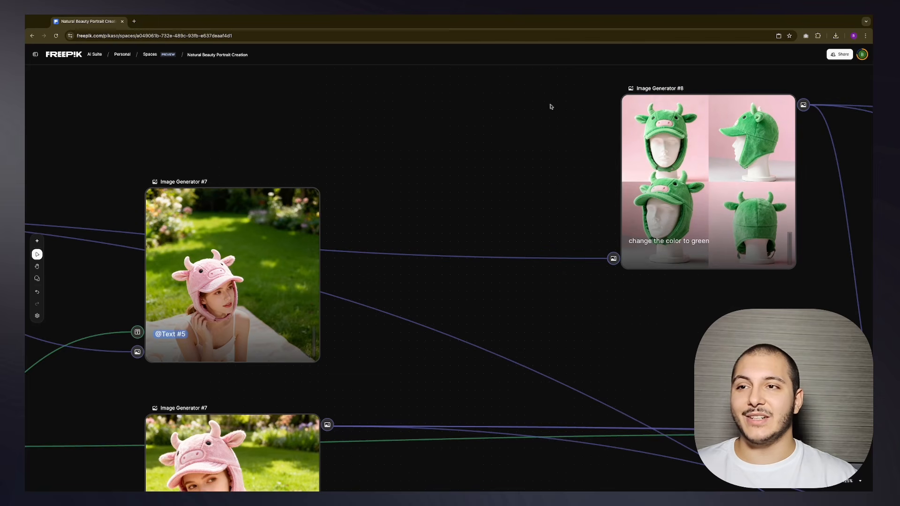
drag(551, 107, 685, 149)
click(585, 123)
Step: Check how the Text #5 prompt describes the soft pink plush cow hat
drag(773, 281, 599, 130)
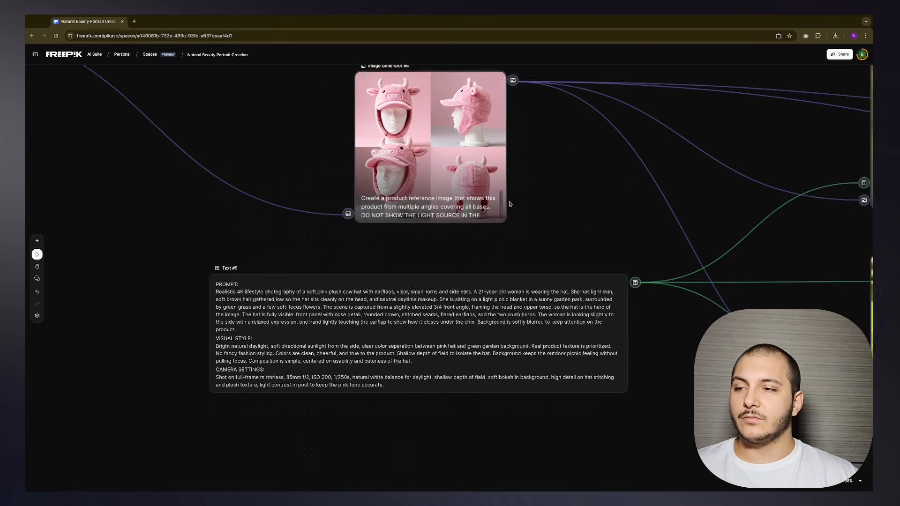
scroll(510, 203, left, 3)
click(434, 313)
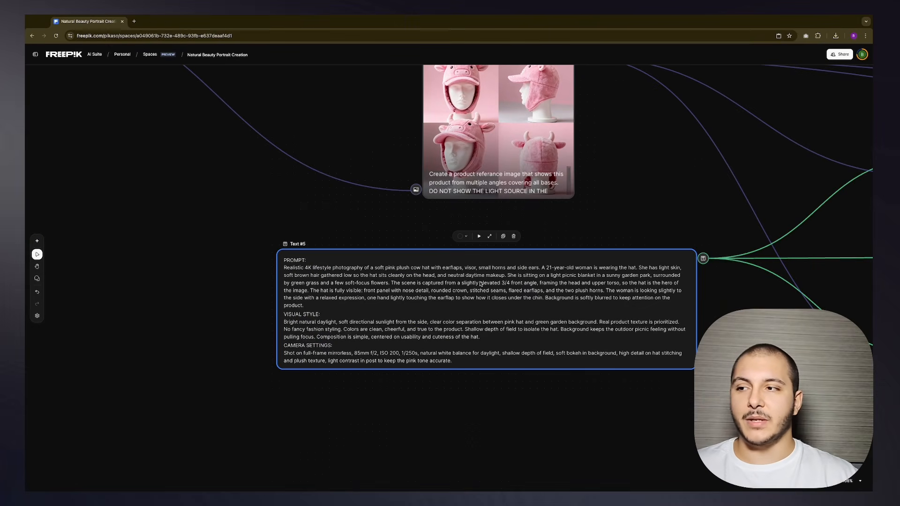
mouse_move(377, 271)
mouse_down()
mouse_move(463, 272)
mouse_move(390, 266)
mouse_up()
double_click(463, 272)
click(651, 212)
drag(707, 206, 246, 267)
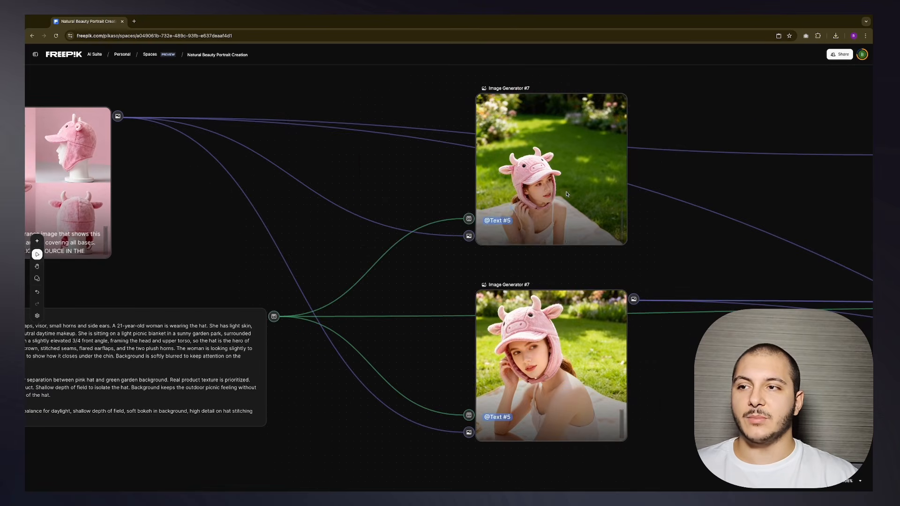
Step: Examine the Image Generator #7 photos and the green hat in Image Generator #8 for their links toward Assistant #2
click(553, 197)
scroll(580, 362, right, 10)
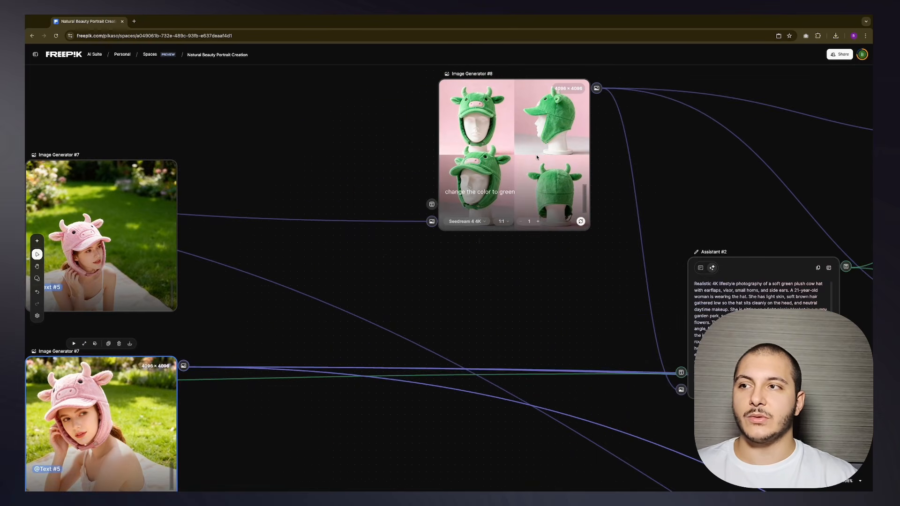
click(574, 162)
scroll(543, 160, right, 5)
scroll(543, 159, up, 2)
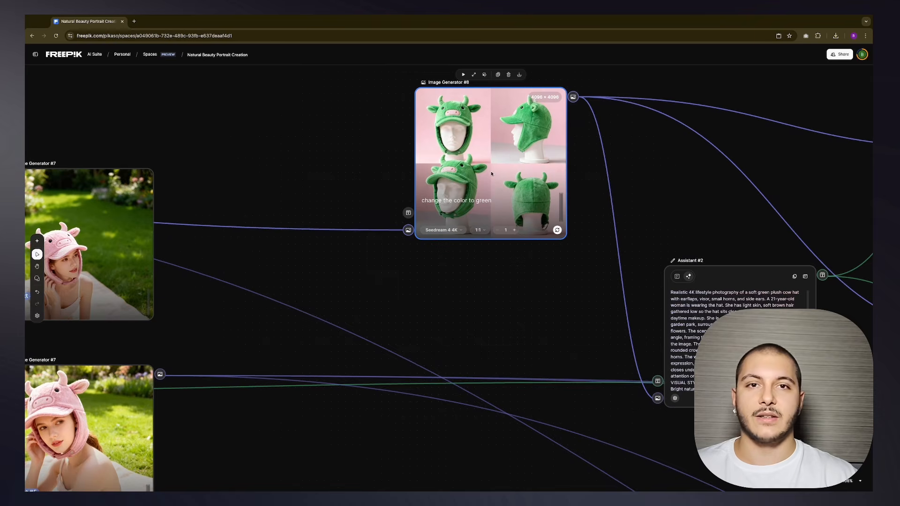
Step: Show Assistant #2's instruction and read its request to rewrite the prompt for the now green cow hat
drag(636, 201, 596, 172)
click(625, 230)
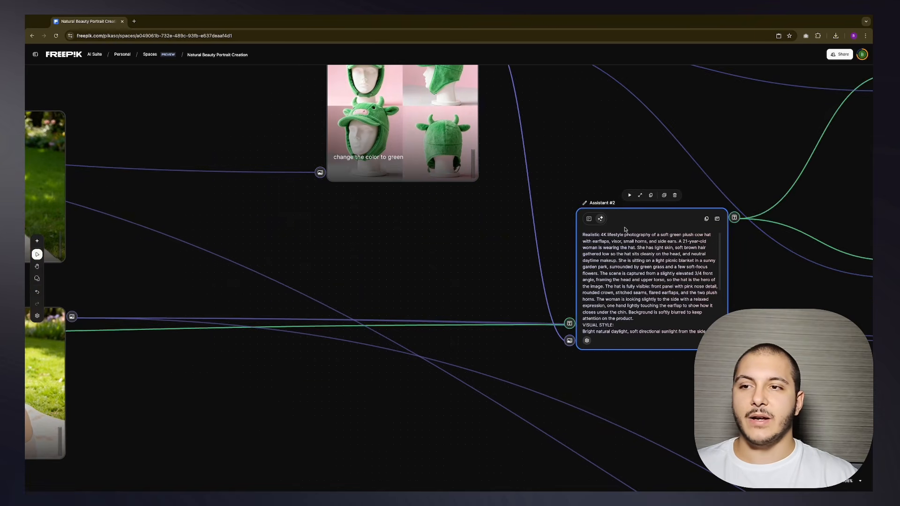
drag(625, 229, 620, 209)
click(588, 199)
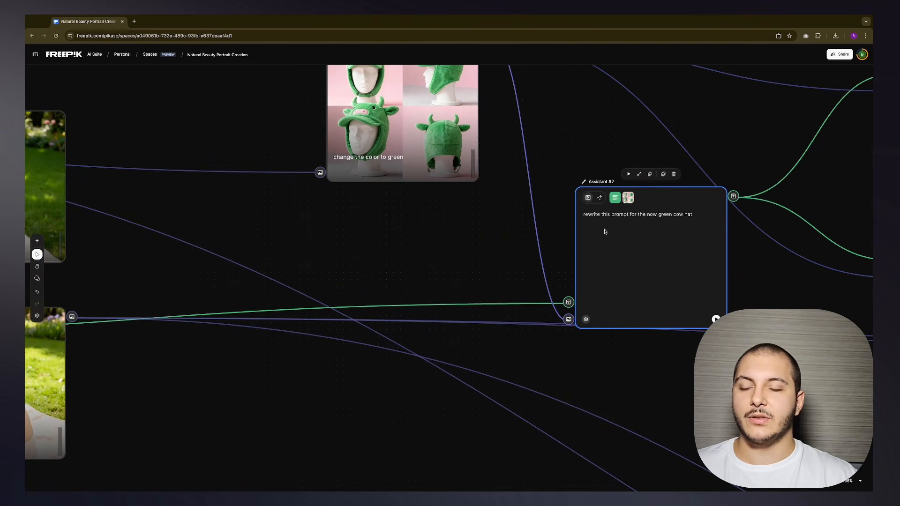
drag(584, 215, 686, 214)
click(642, 215)
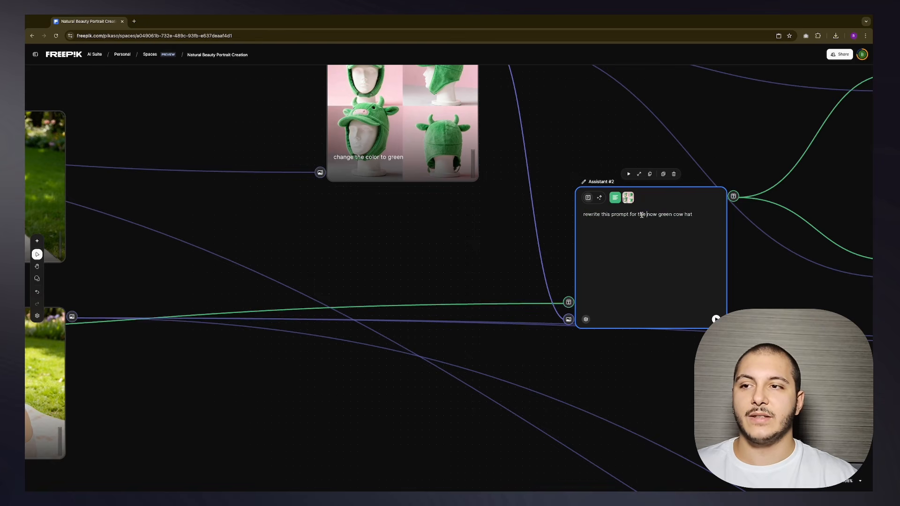
Step: Trace the inputs of Assistant #2 back to the green hat in Image Generator #8 and the Text #5 prompt
click(419, 127)
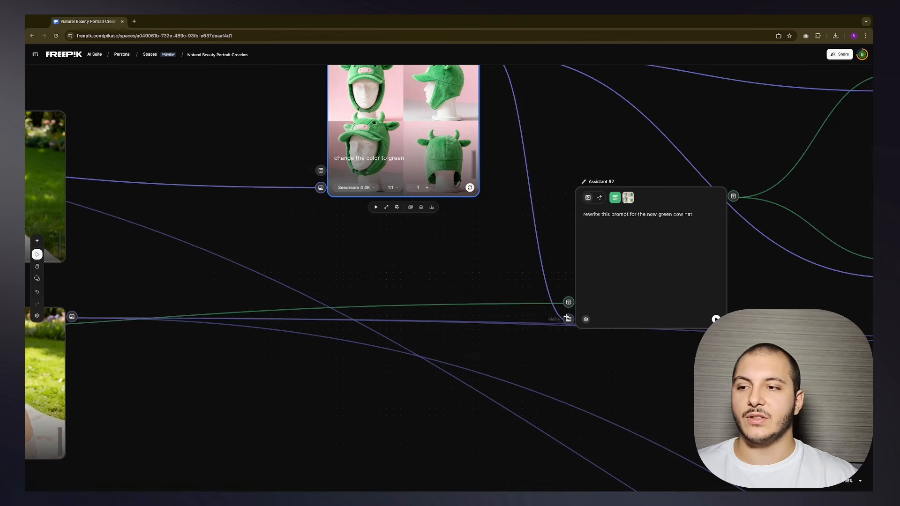
drag(607, 291, 608, 261)
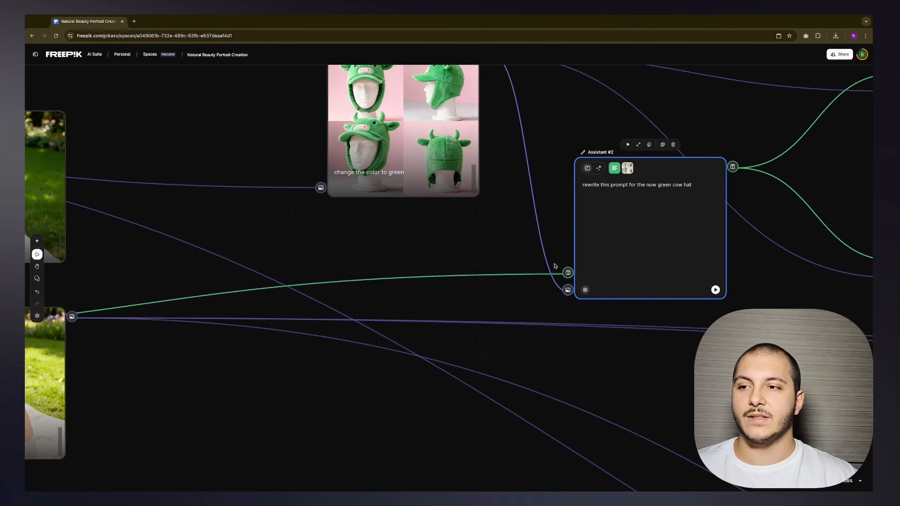
click(432, 220)
scroll(432, 220, left, 2)
scroll(384, 270, down, 3)
scroll(461, 246, left, 7)
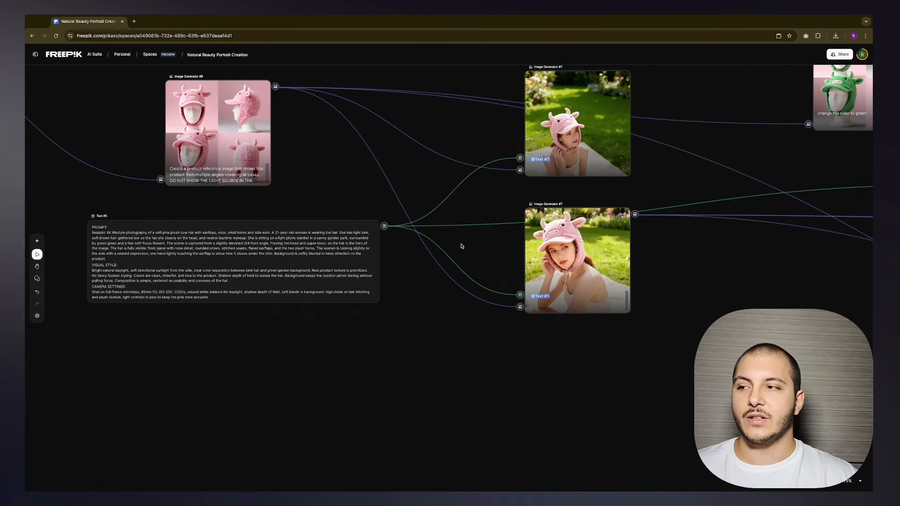
click(280, 268)
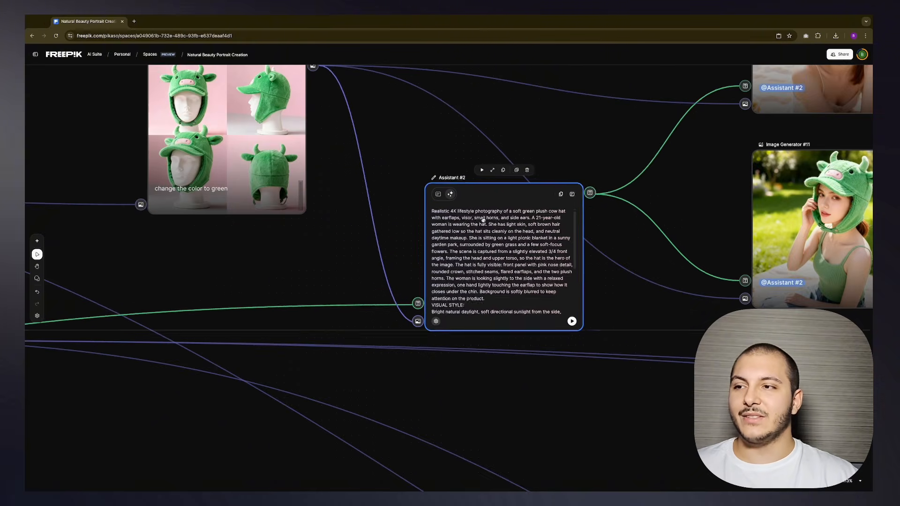
Step: Inspect both Image Generator #11 photos of the woman in the green cow hat, driven by the Assistant #2 prompt
scroll(570, 210, right, 5)
scroll(569, 211, up, 2)
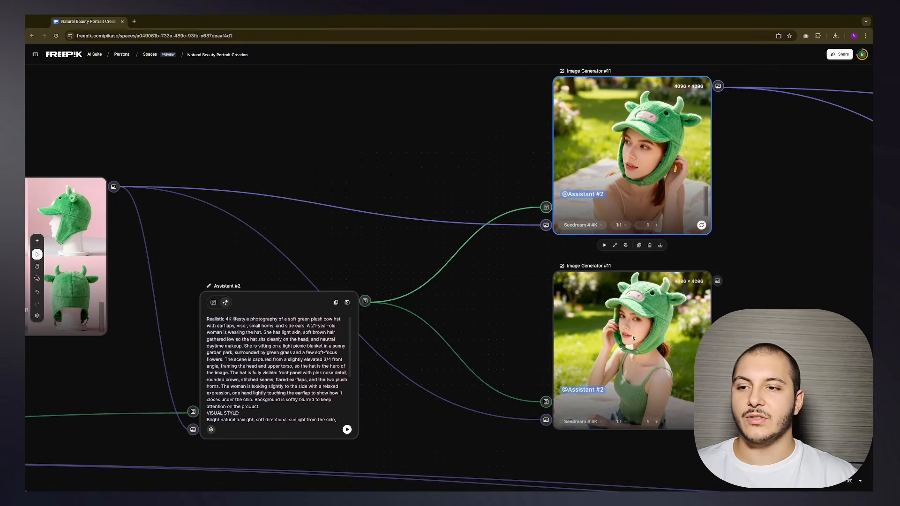
click(609, 305)
click(608, 127)
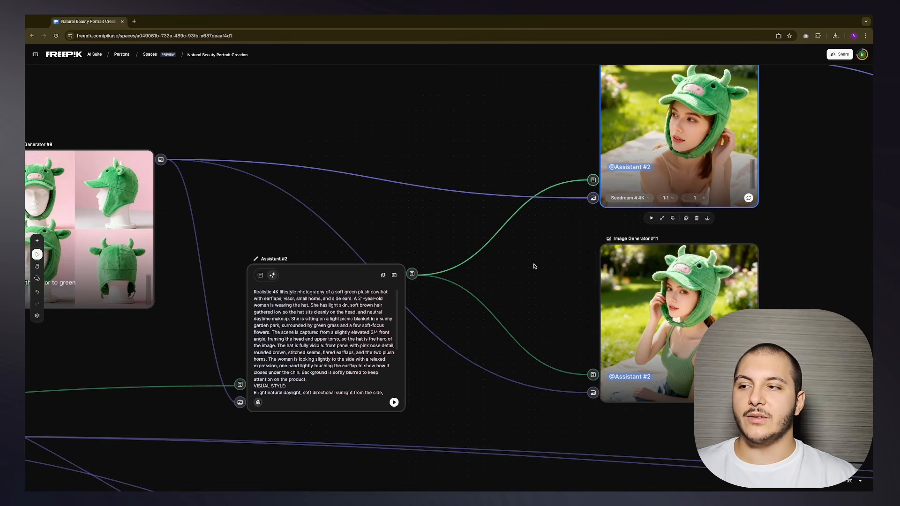
Step: Compare the green hat branch from Image Generator #8 with the pink hat photos in both Image Generator #7 nodes
scroll(534, 266, left, 2)
drag(202, 202, 225, 186)
scroll(495, 205, down, 3)
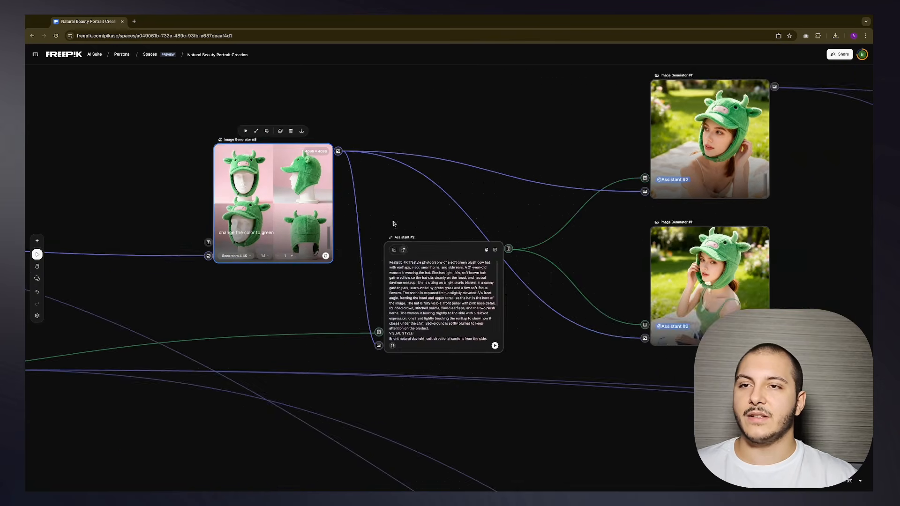
scroll(393, 224, left, 9)
click(363, 216)
click(363, 351)
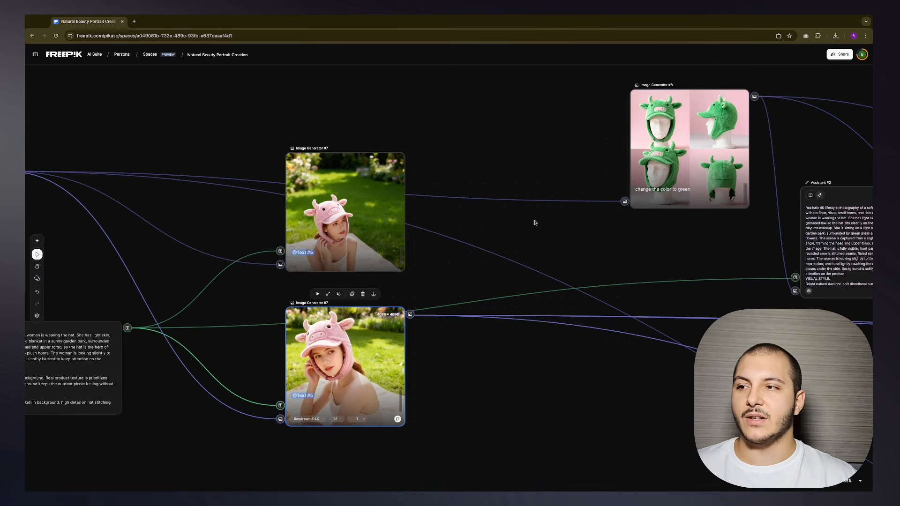
drag(576, 233, 422, 211)
drag(570, 214, 610, 204)
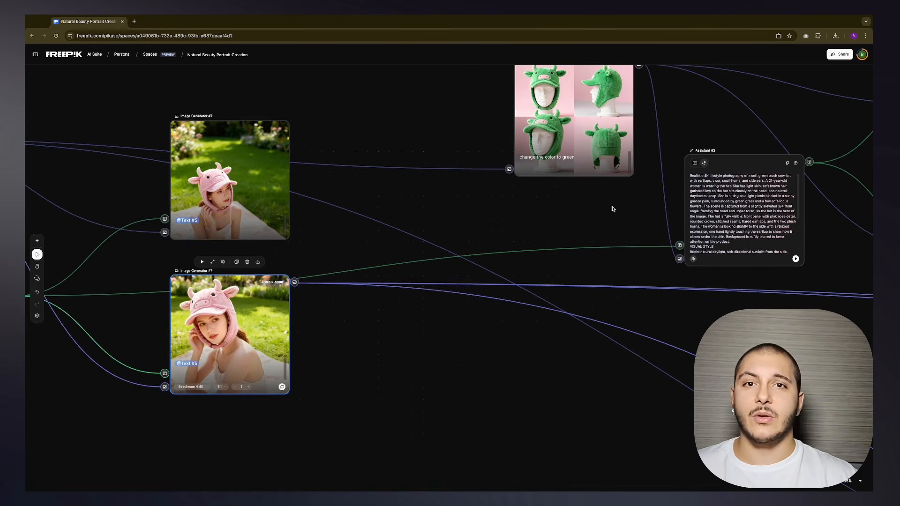
Step: Adjust the positions of the two Image Generator #11 nodes beside Assistant #2, bringing the lower one slightly higher
scroll(605, 206, right, 2)
scroll(218, 304, right, 8)
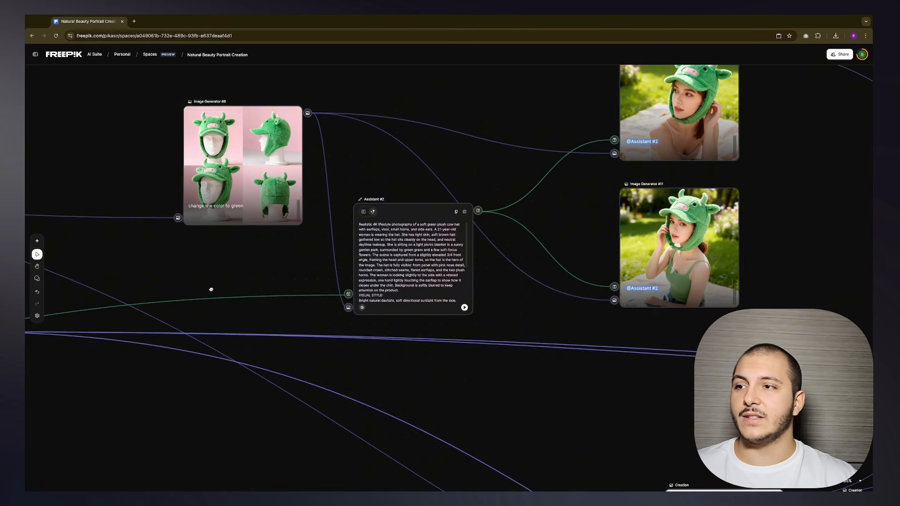
drag(654, 230, 659, 222)
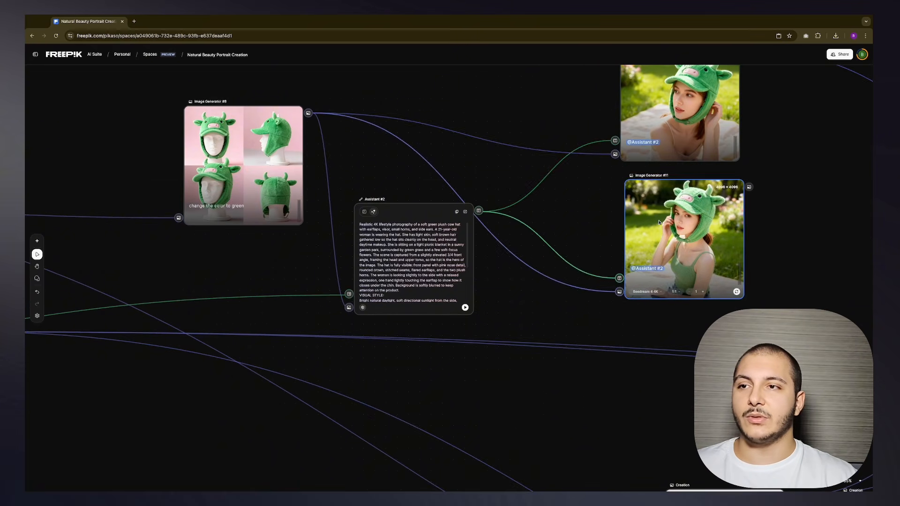
drag(665, 119, 673, 119)
drag(139, 218, 123, 234)
mouse_move(699, 112)
mouse_down()
mouse_move(676, 109)
mouse_move(689, 109)
mouse_up()
Step: Move the upper Image Generator #7 node slightly higher, and bring the Text #5 lifestyle prompt into close view
scroll(464, 113, left, 10)
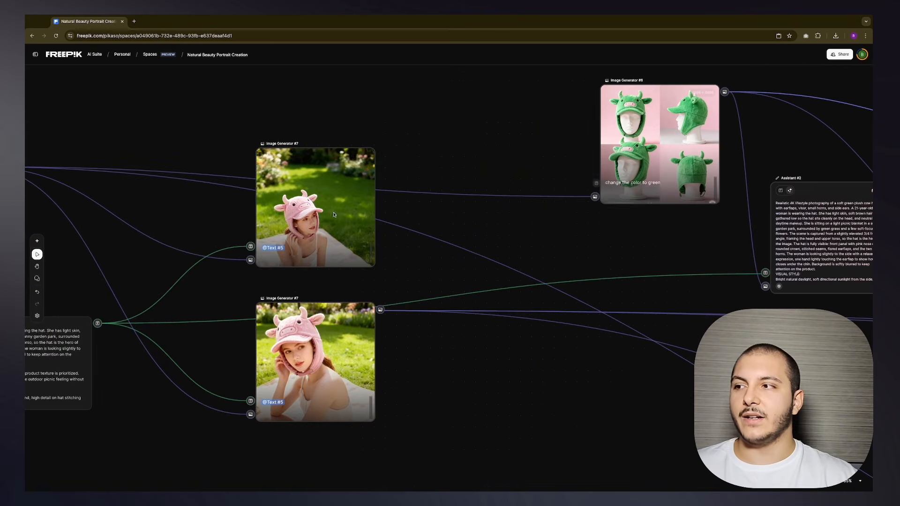
drag(334, 215, 334, 207)
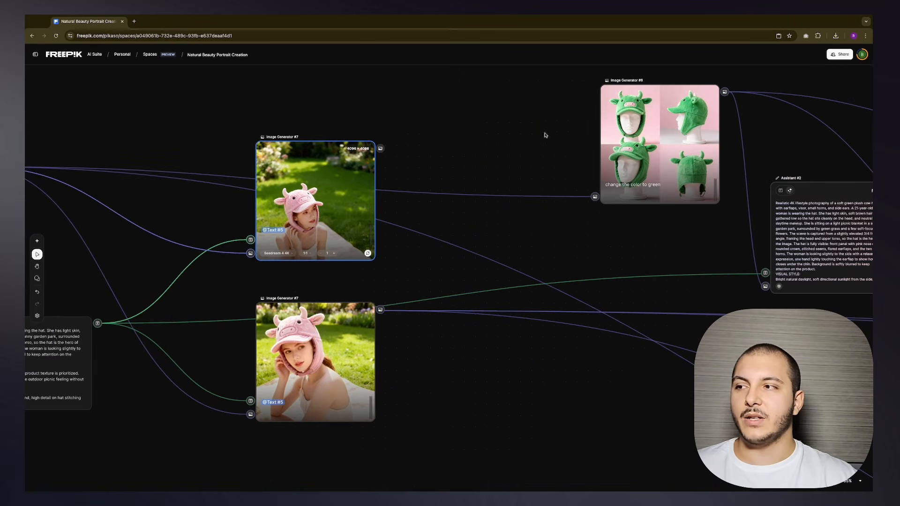
scroll(530, 139, right, 4)
scroll(542, 131, left, 15)
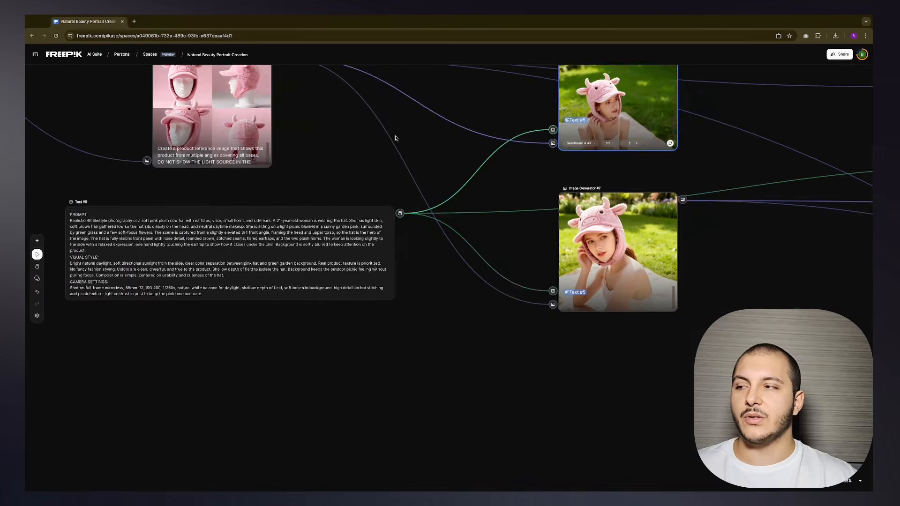
scroll(411, 217, up, 3)
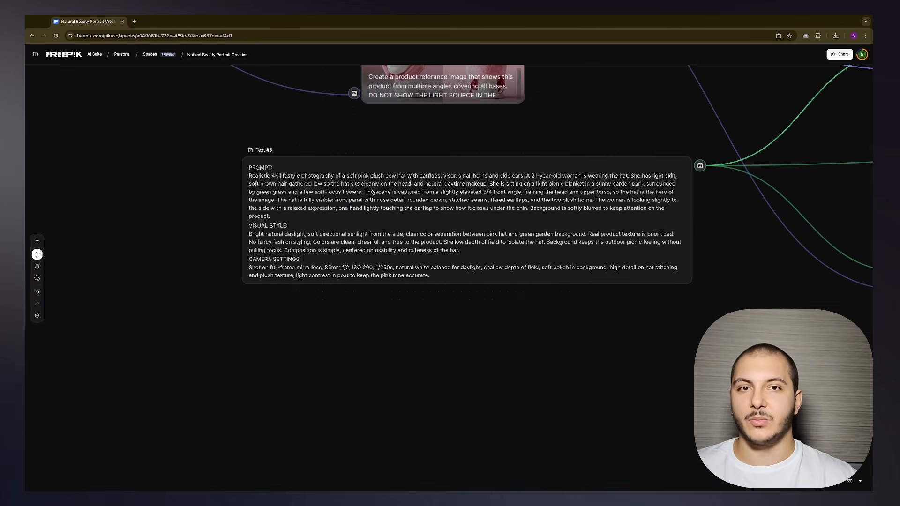
Step: Examine the green cow hat branch, from the recolored product reference through Assistant #2 to the portraits it generates
scroll(373, 192, down, 6)
scroll(638, 225, right, 4)
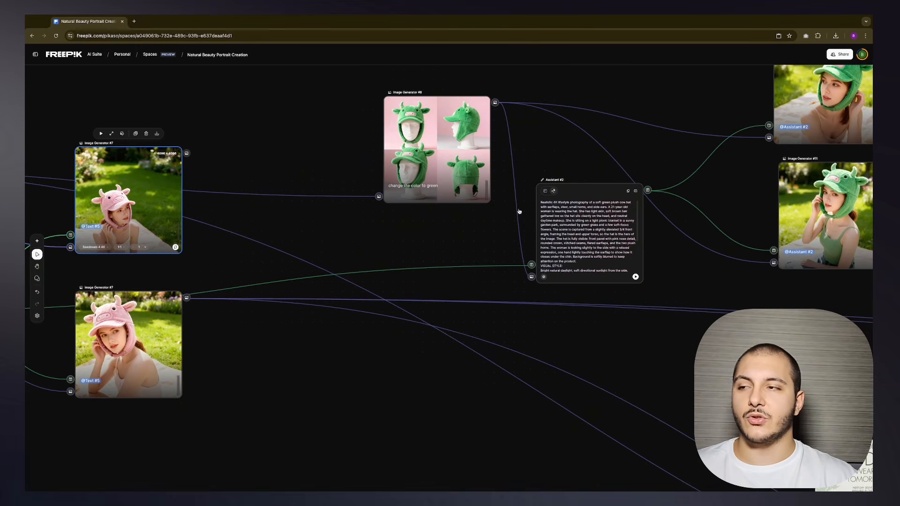
scroll(519, 212, right, 3)
scroll(635, 223, up, 3)
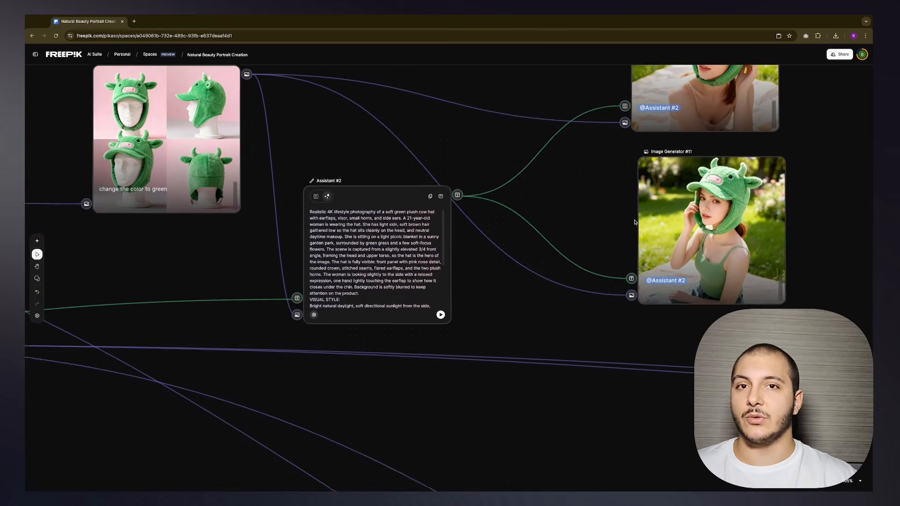
scroll(634, 222, up, 2)
scroll(637, 222, up, 1)
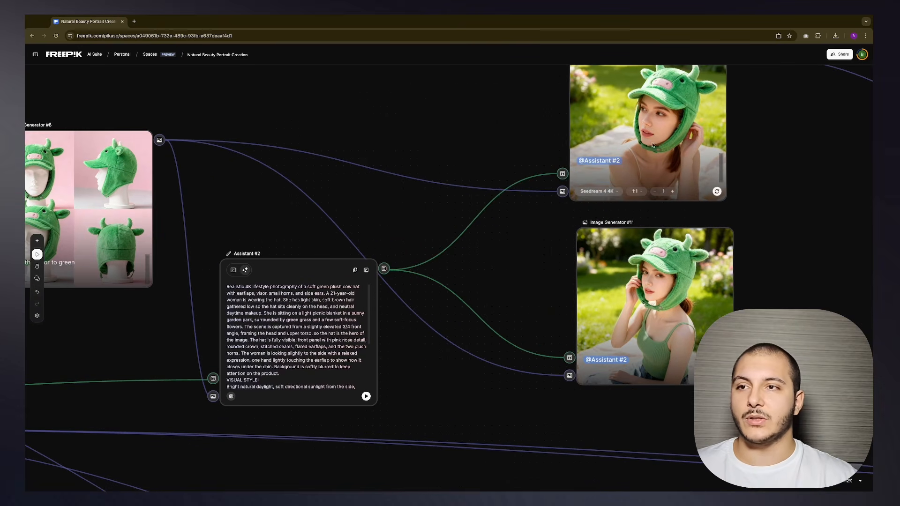
scroll(678, 236, left, 1)
scroll(679, 236, down, 3)
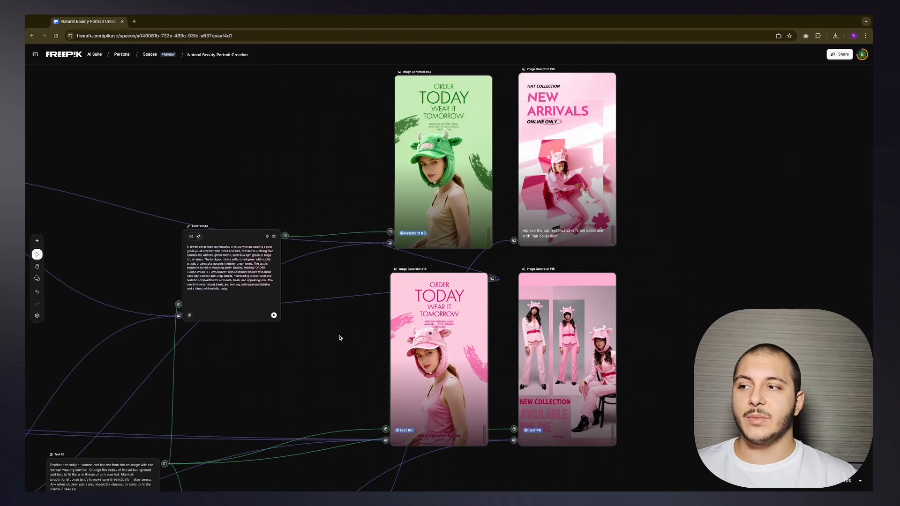
Step: Examine the three reference ad creations: ORDER TODAY, NEW ARRIVALS and NEW COLLECTION AVAILABLE ONLINE
scroll(340, 338, down, 6)
scroll(340, 337, left, 8)
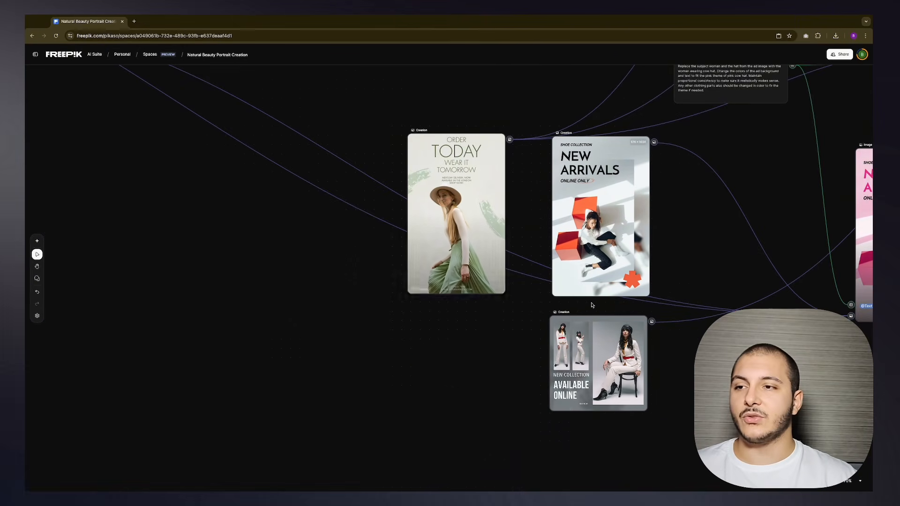
drag(381, 197, 590, 382)
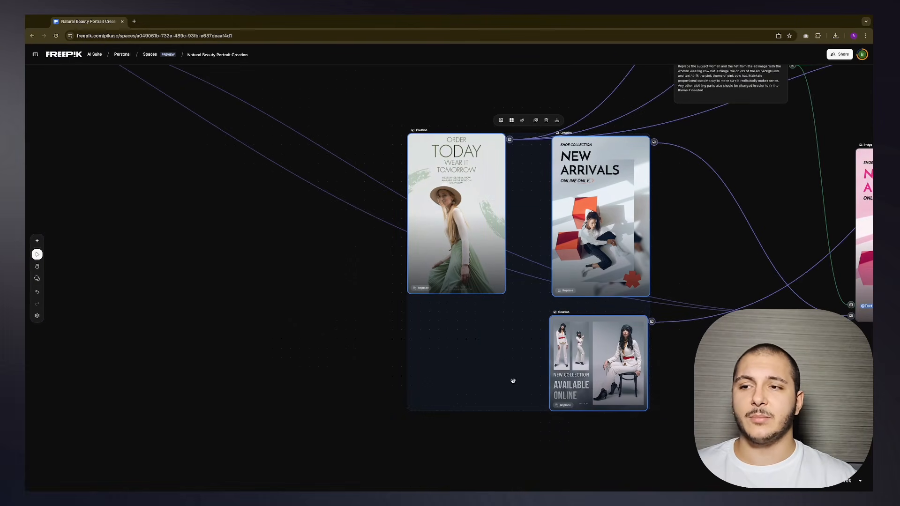
click(338, 323)
scroll(516, 225, up, 5)
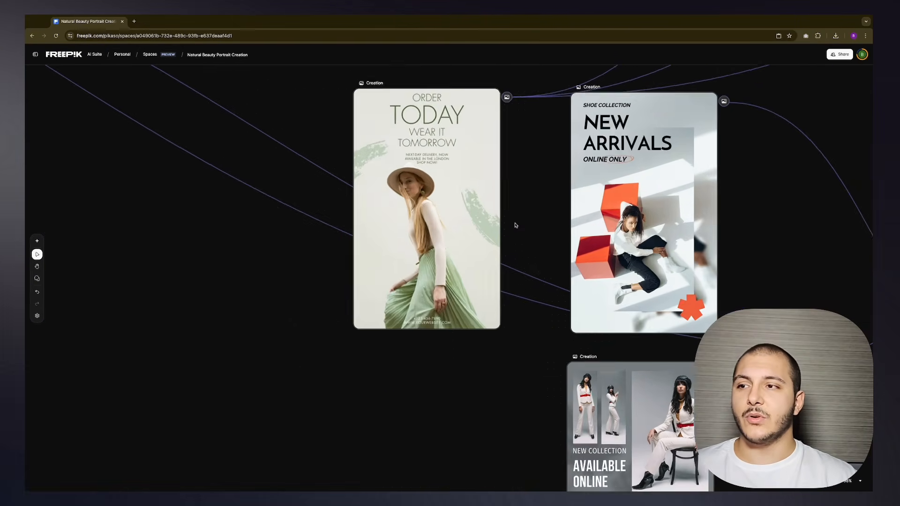
scroll(553, 237, left, 1)
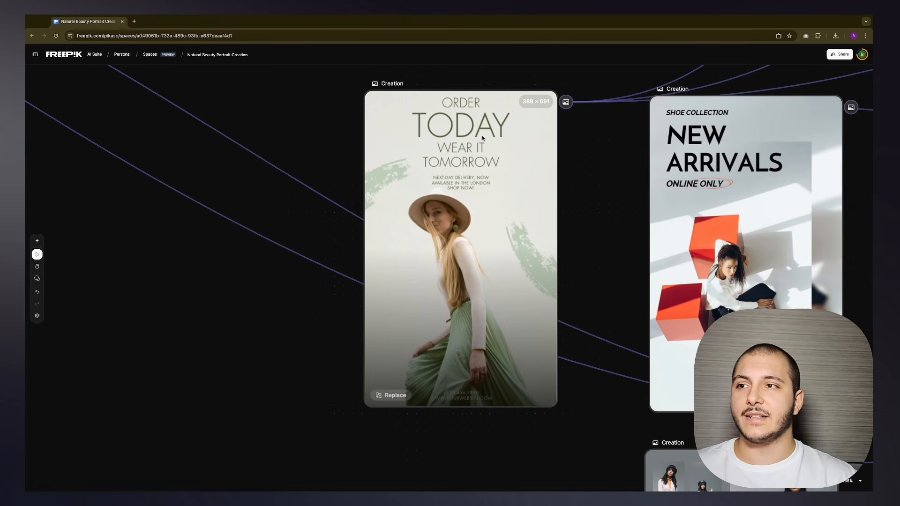
click(541, 216)
scroll(586, 216, down, 5)
scroll(586, 215, right, 1)
click(631, 220)
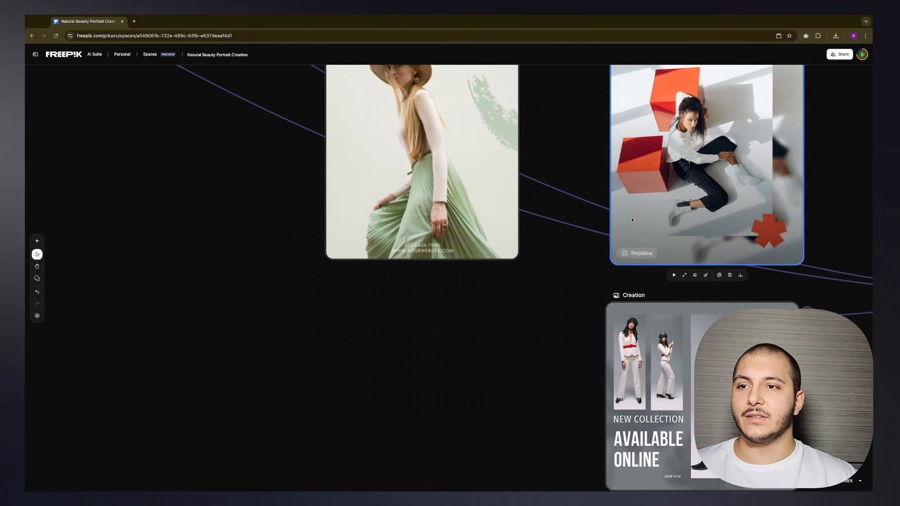
scroll(593, 256, down, 5)
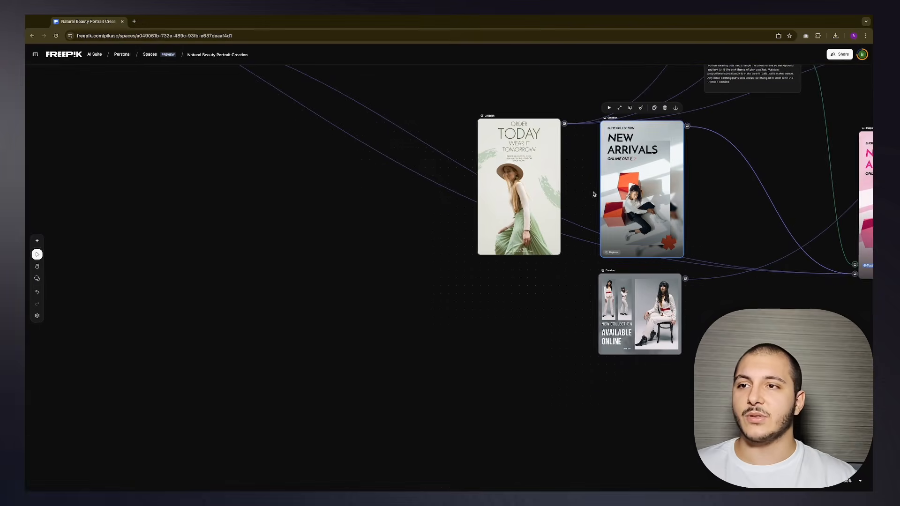
Step: Examine the pink ORDER TODAY ad in Image Generator #10 and the Text #6 prompt feeding it
scroll(594, 194, right, 2)
scroll(594, 194, up, 1)
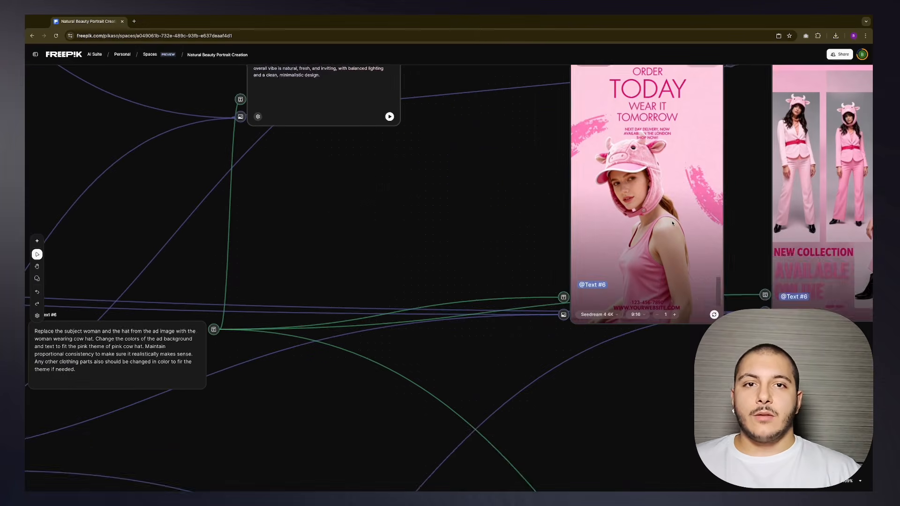
scroll(652, 256, up, 1)
click(652, 256)
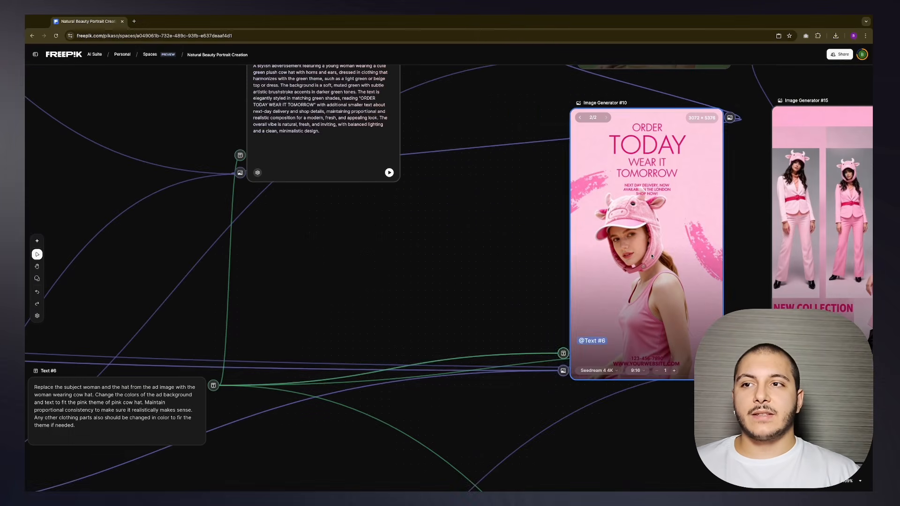
scroll(652, 257, right, 2)
scroll(630, 249, up, 1)
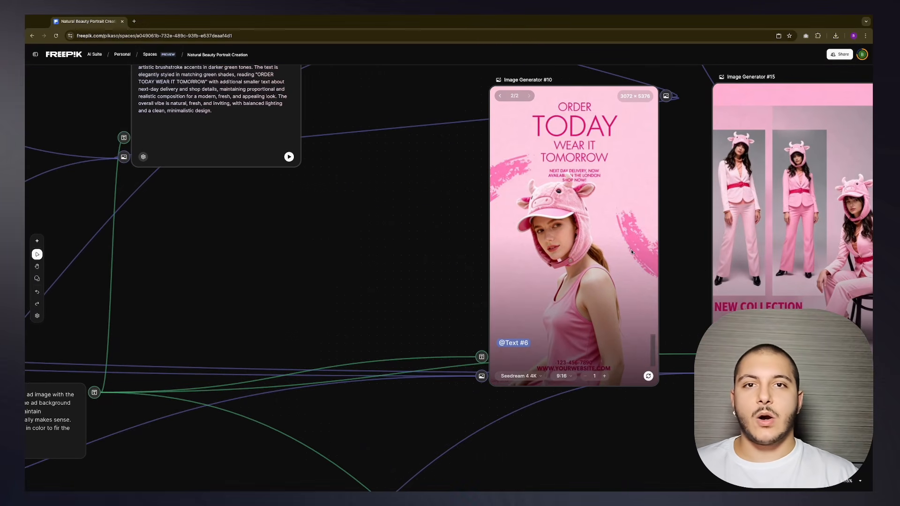
scroll(448, 256, down, 2)
scroll(449, 255, left, 2)
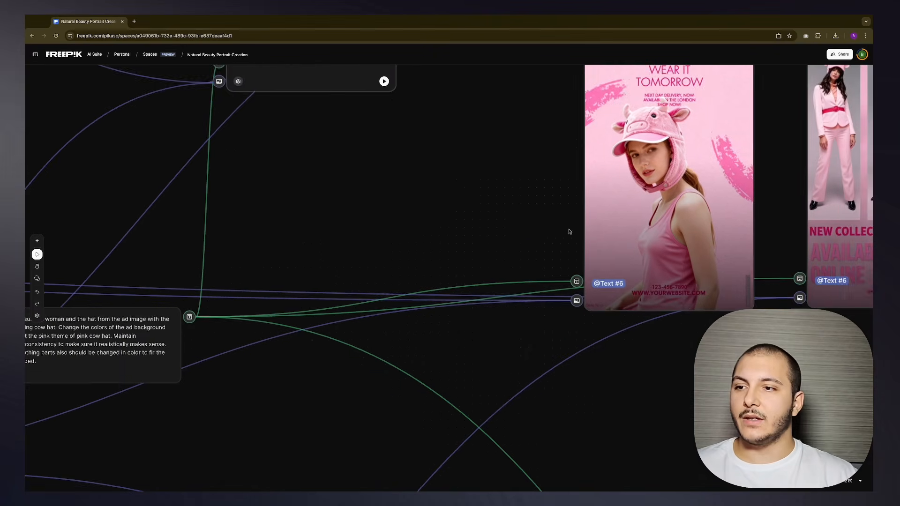
Step: Shift the Image Generator #10 node slightly upward and trace its text and reference connections back past Text #6
drag(657, 215, 648, 170)
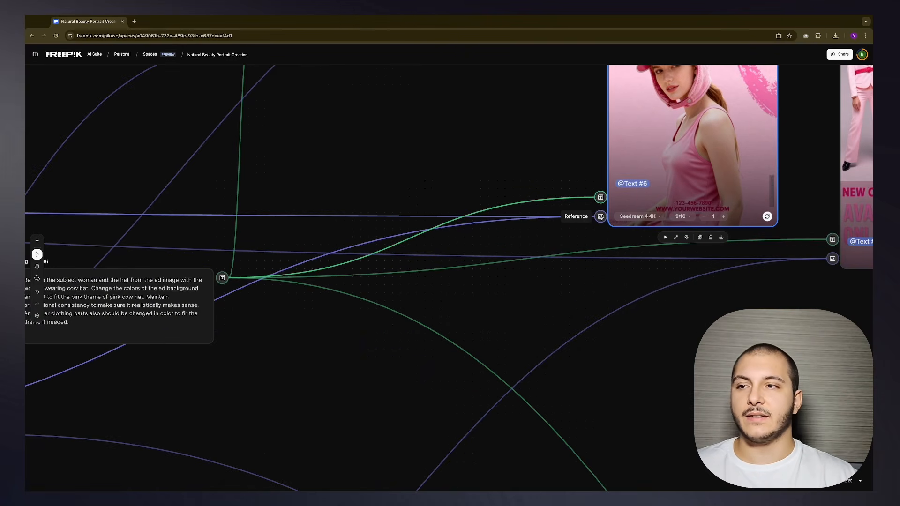
scroll(552, 191, left, 7)
scroll(553, 191, down, 2)
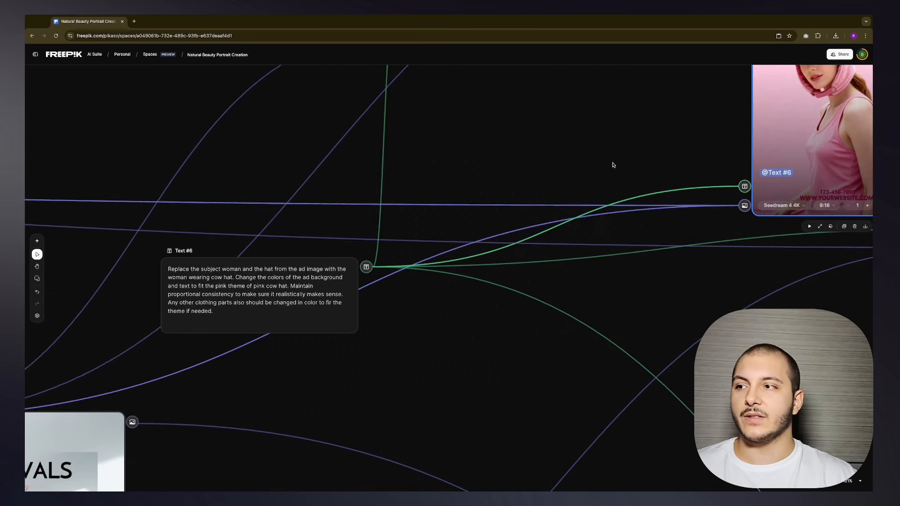
scroll(606, 193, left, 1)
scroll(606, 192, down, 1)
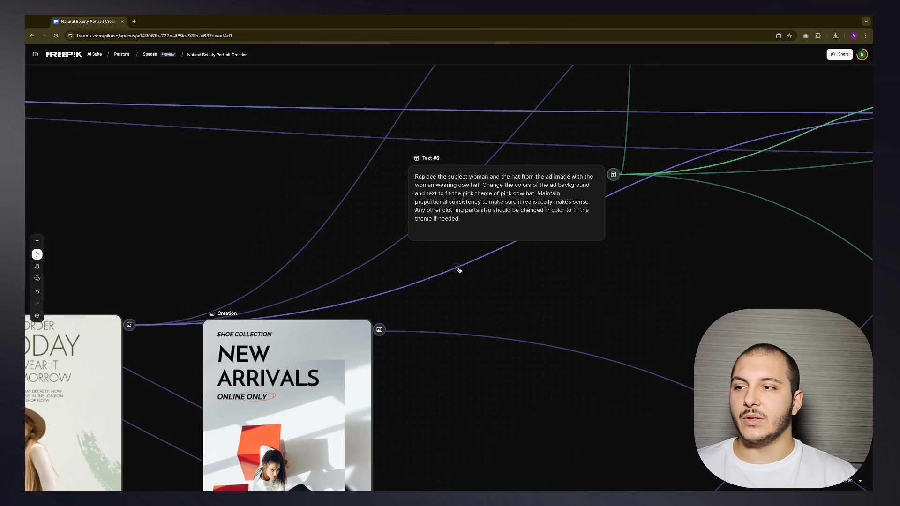
scroll(502, 271, right, 5)
scroll(503, 271, up, 1)
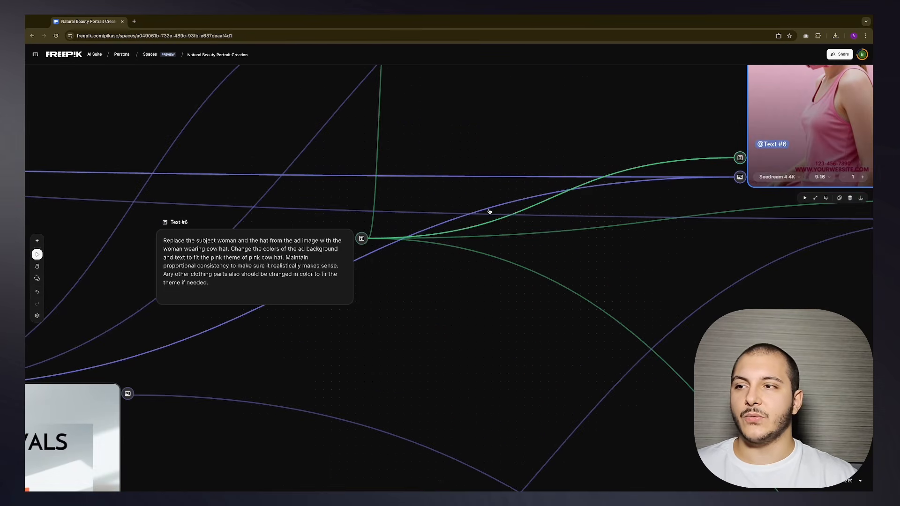
Step: Reposition the green ORDER TODAY reference ad slightly closer to the NEW ARRIVALS creation, and follow its connections to the pink ad
scroll(489, 212, left, 12)
scroll(490, 211, down, 4)
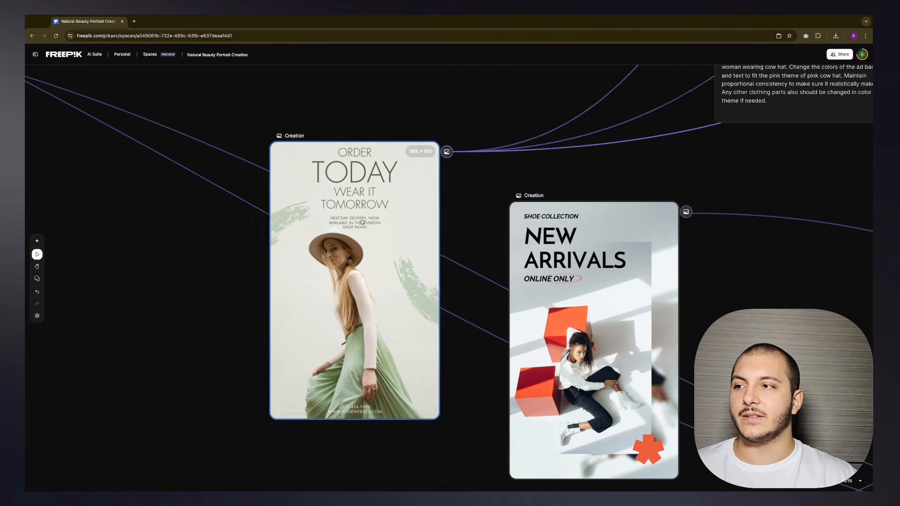
drag(362, 222, 322, 133)
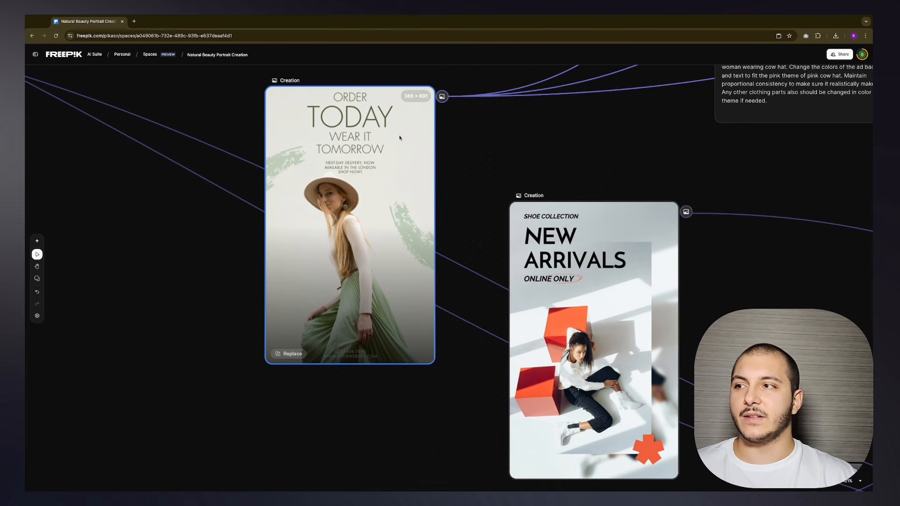
drag(379, 173, 399, 246)
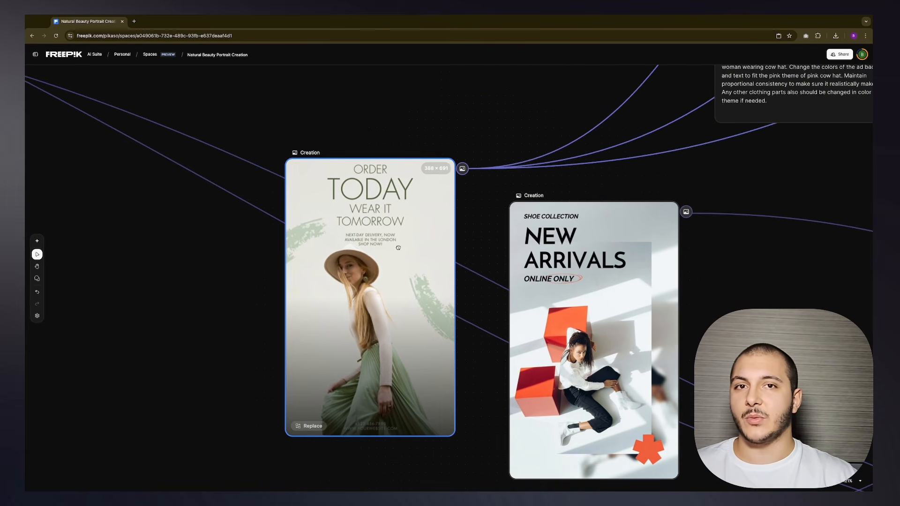
scroll(725, 149, right, 12)
scroll(725, 149, up, 4)
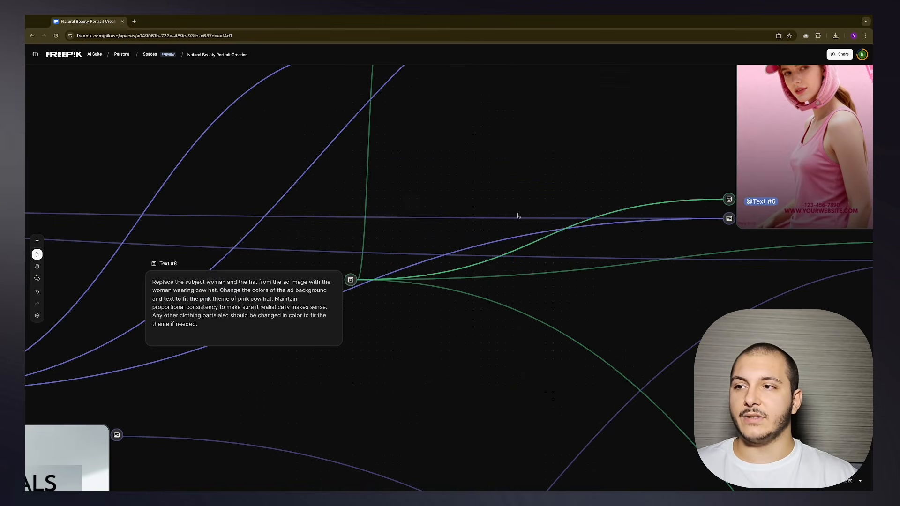
Step: Trace the pink ad's other reference back to the lower Image Generator #7 portrait and nudge that node slightly
scroll(500, 219, left, 12)
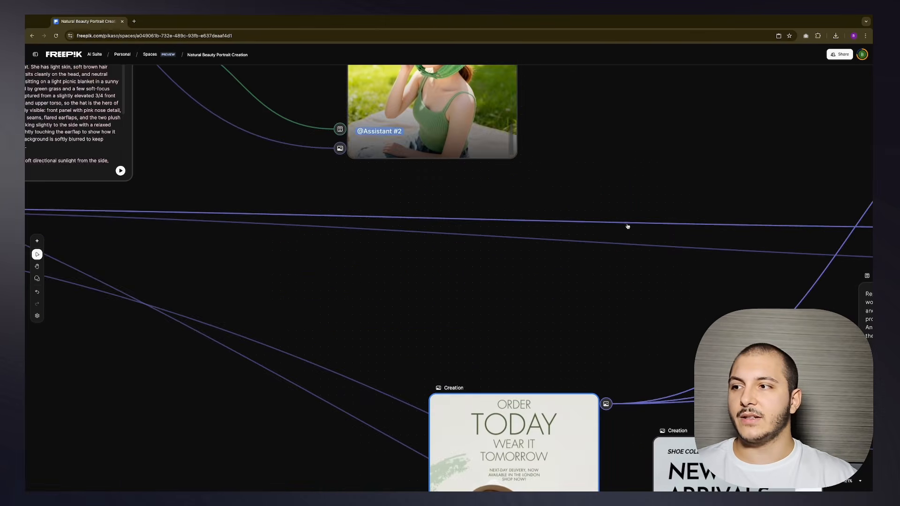
scroll(224, 226, left, 15)
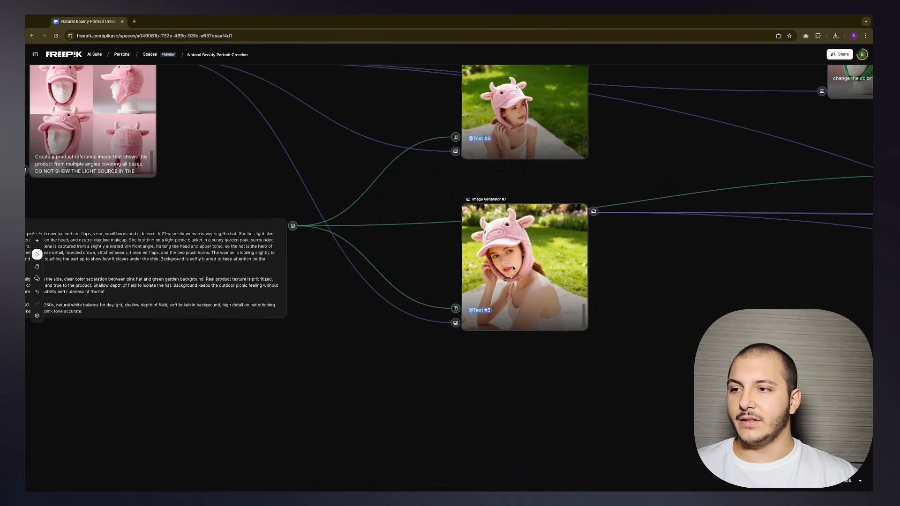
drag(503, 264, 505, 273)
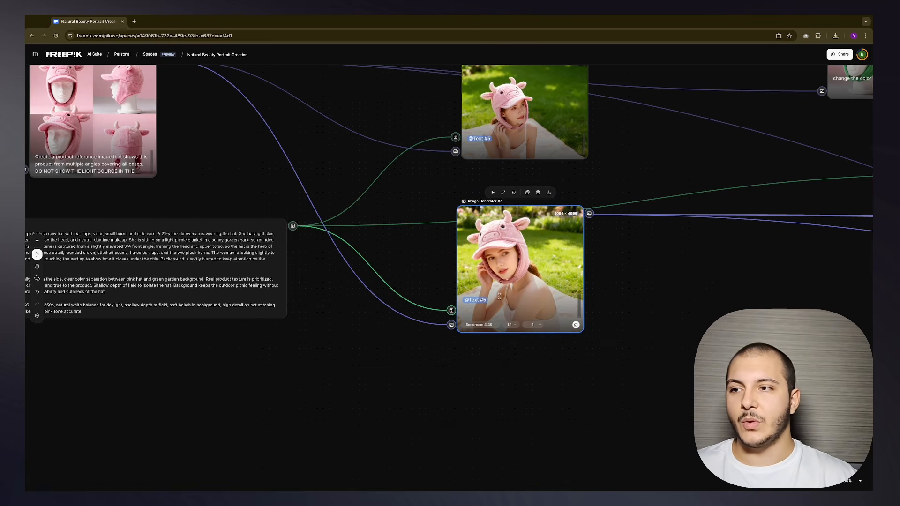
Step: Follow the portrait's connections back to the pink ad and move the Text #6 prompt node upward, clear of the reference lines
scroll(558, 275, right, 15)
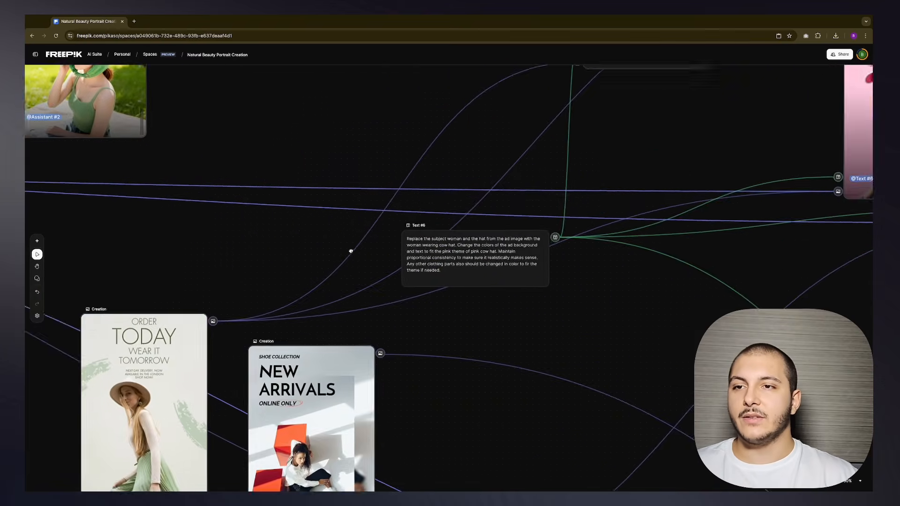
drag(356, 248, 633, 273)
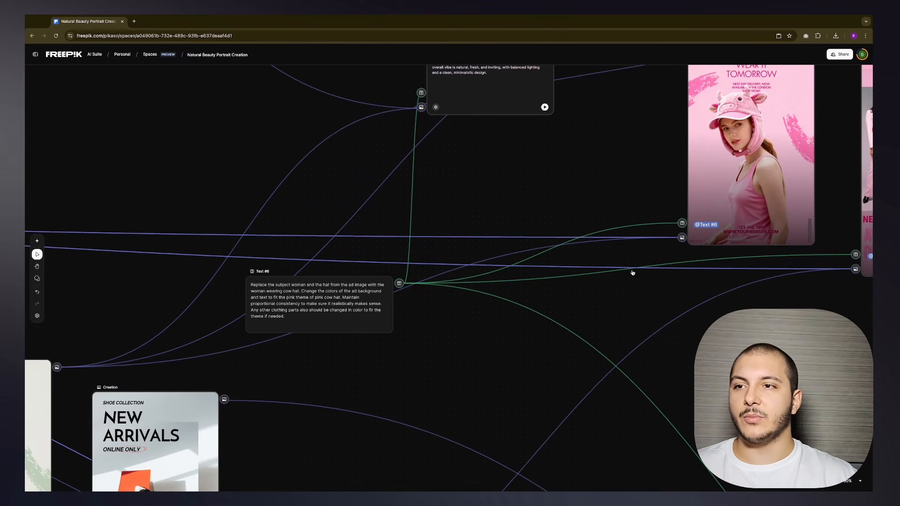
drag(413, 286, 539, 267)
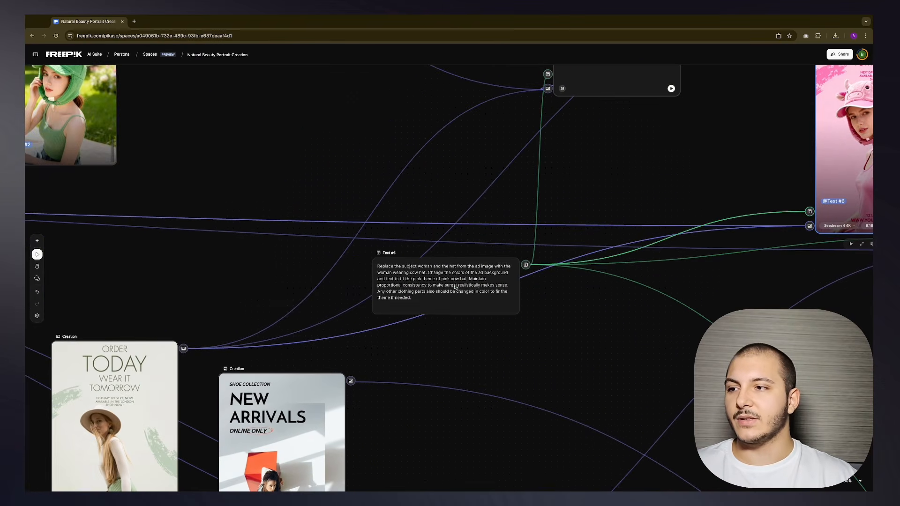
drag(454, 288, 456, 210)
Step: Read the Text #6 prompt closely, highlighting the phrases on the ad image, the woman wearing cow hat and the pink theme
scroll(475, 208, up, 5)
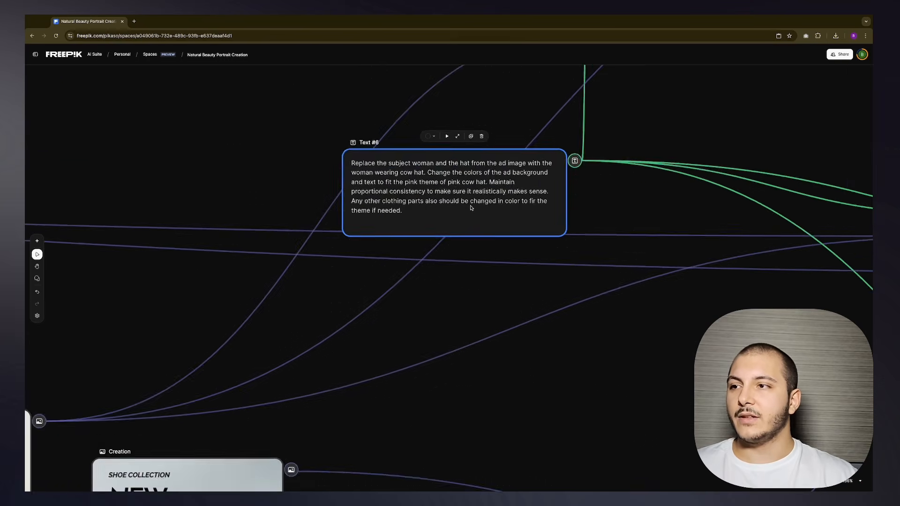
scroll(511, 215, up, 1)
click(334, 194)
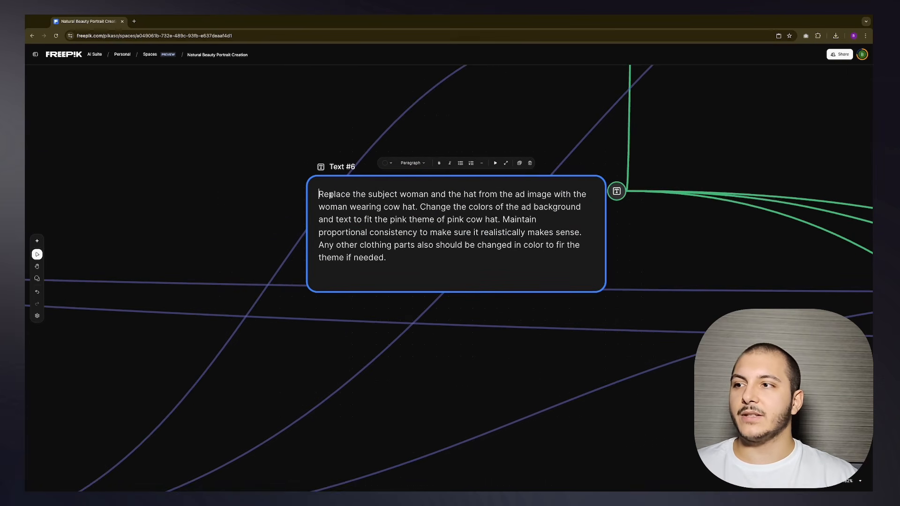
drag(334, 194, 406, 207)
click(530, 195)
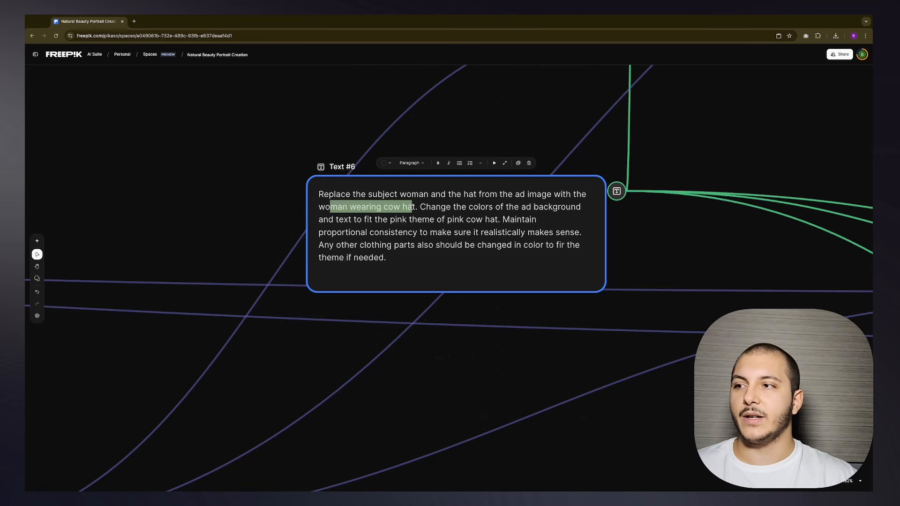
click(437, 207)
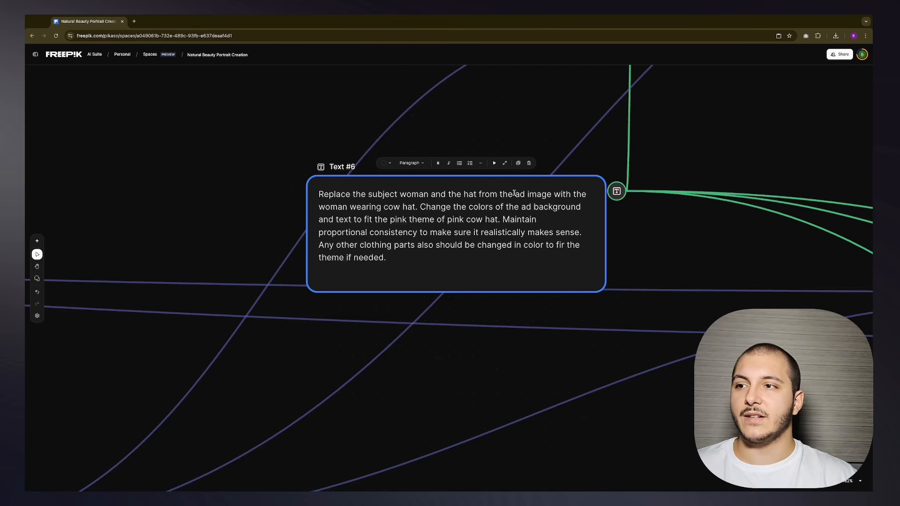
drag(496, 194, 554, 194)
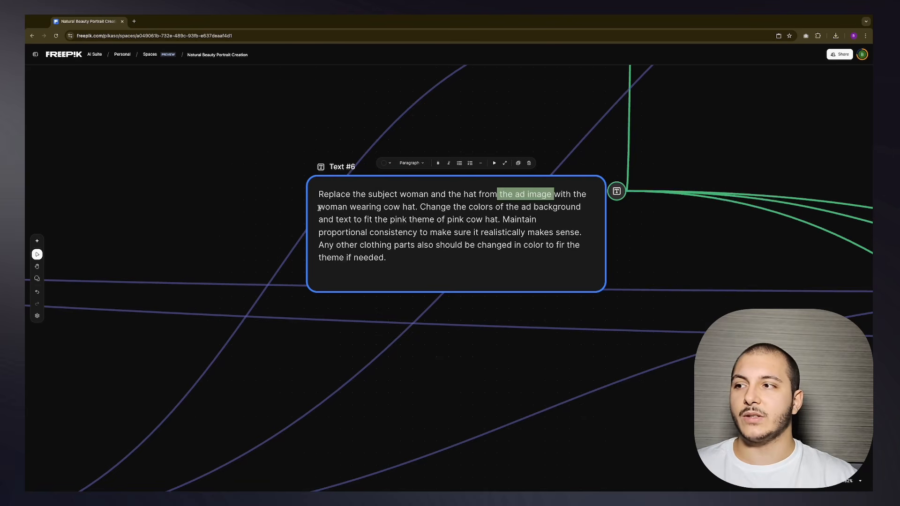
drag(319, 208, 417, 207)
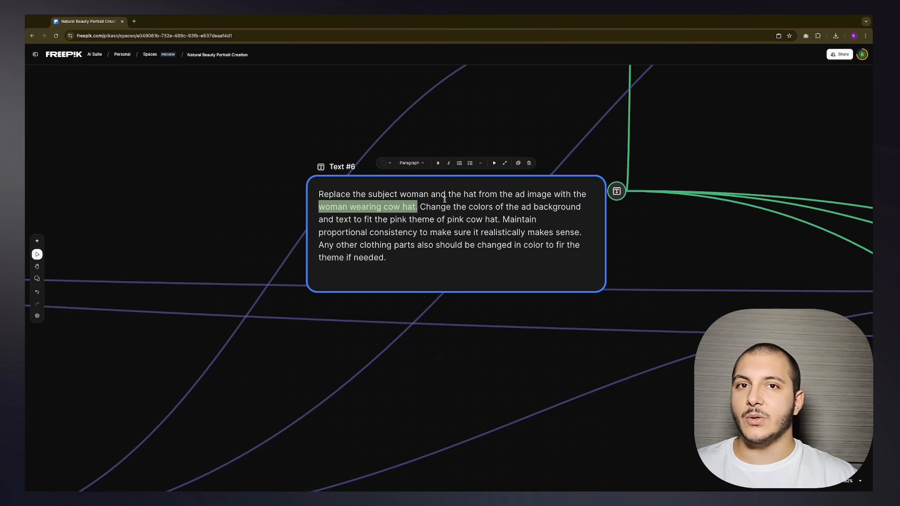
click(347, 194)
click(465, 207)
drag(424, 207, 499, 221)
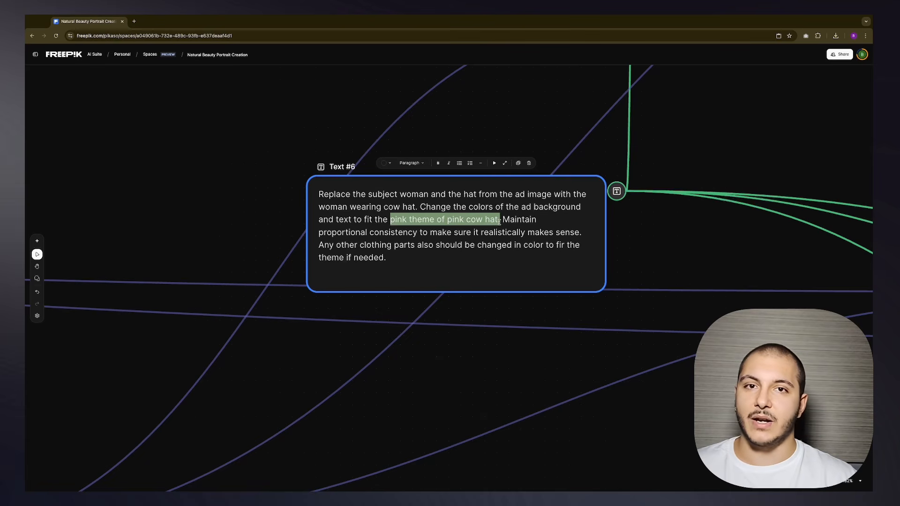
Step: Study the Text #6 instruction about changing the ad background and text colors to the pink cow hat theme, highlighting the sentence
click(490, 223)
drag(375, 219, 498, 220)
click(500, 220)
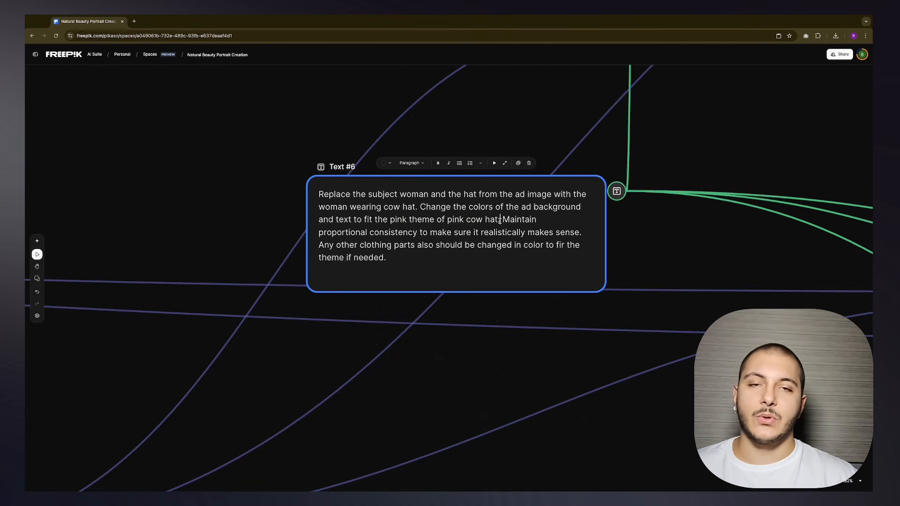
drag(389, 220, 462, 222)
click(482, 221)
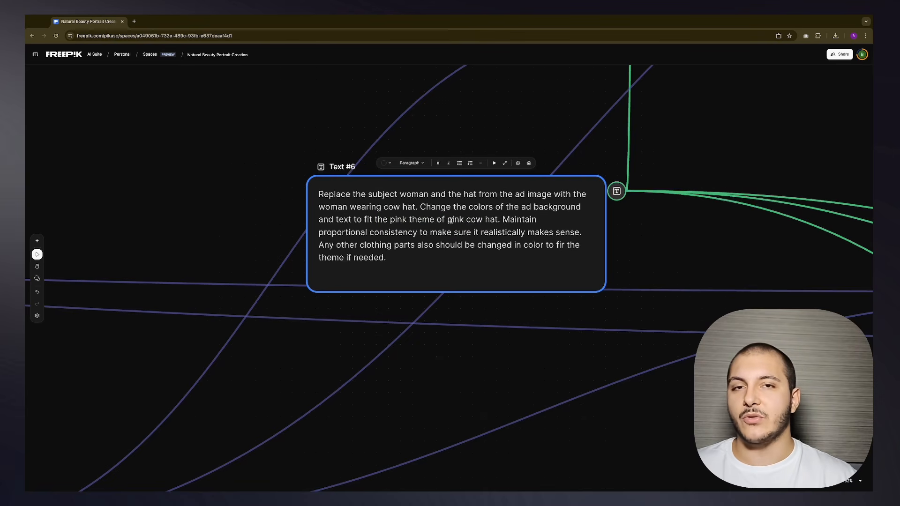
mouse_move(417, 220)
mouse_down()
mouse_move(477, 220)
mouse_move(420, 207)
mouse_up()
click(489, 220)
click(420, 207)
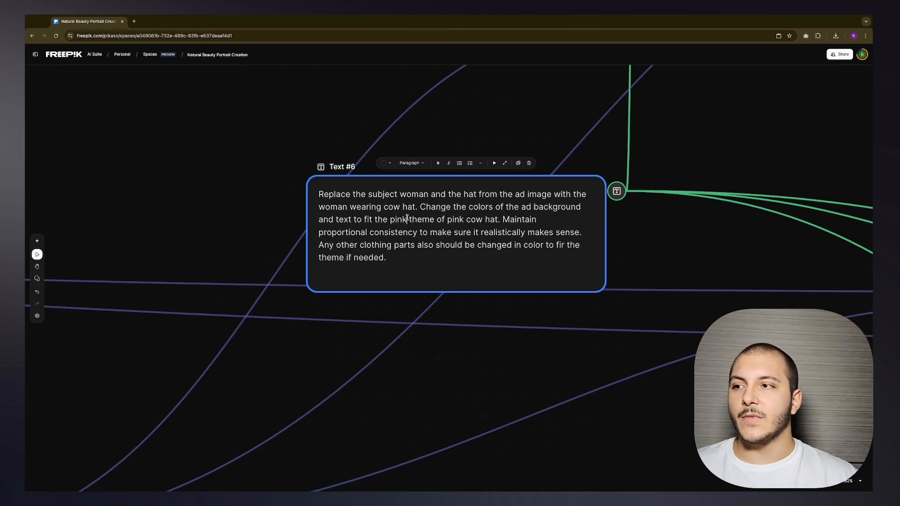
drag(407, 218, 499, 220)
mouse_move(427, 220)
mouse_down()
mouse_move(401, 220)
mouse_move(419, 208)
mouse_up()
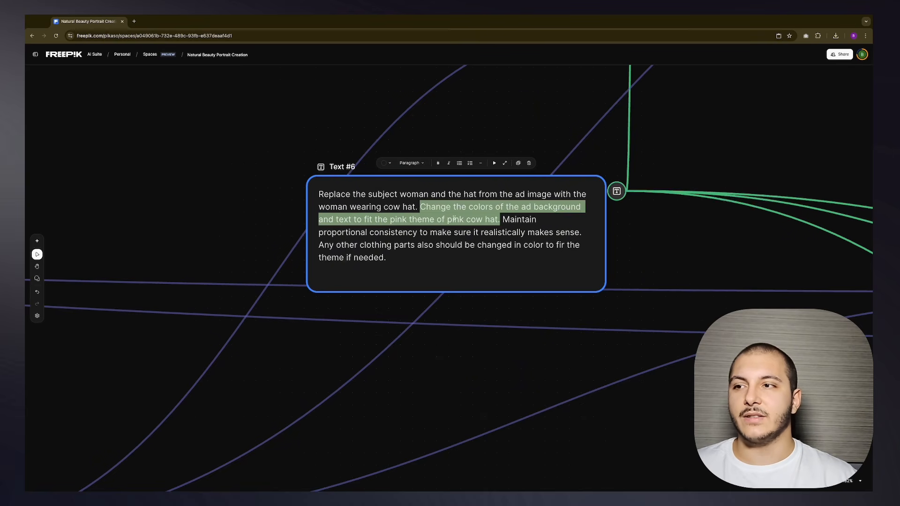
Step: Highlight and read the Text #6 sentence on maintaining proportional consistency so the image realistically makes sense
click(504, 220)
drag(510, 220, 577, 232)
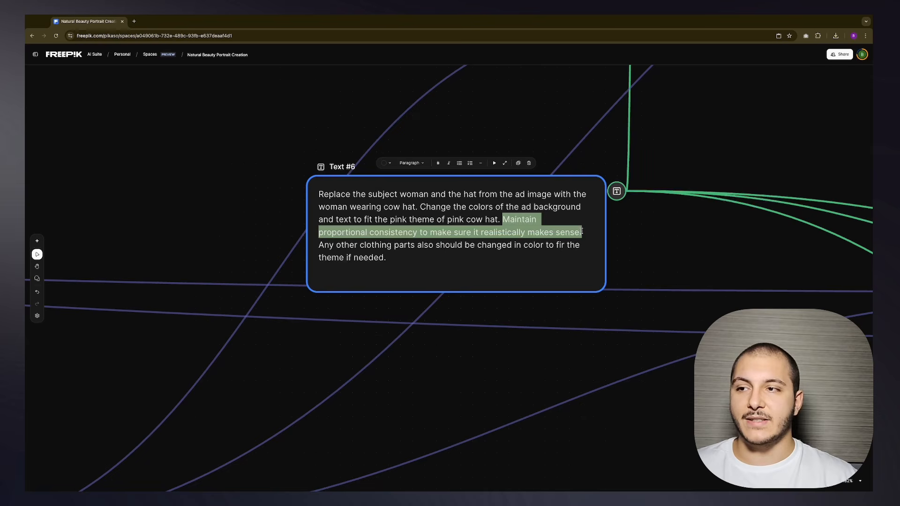
click(502, 220)
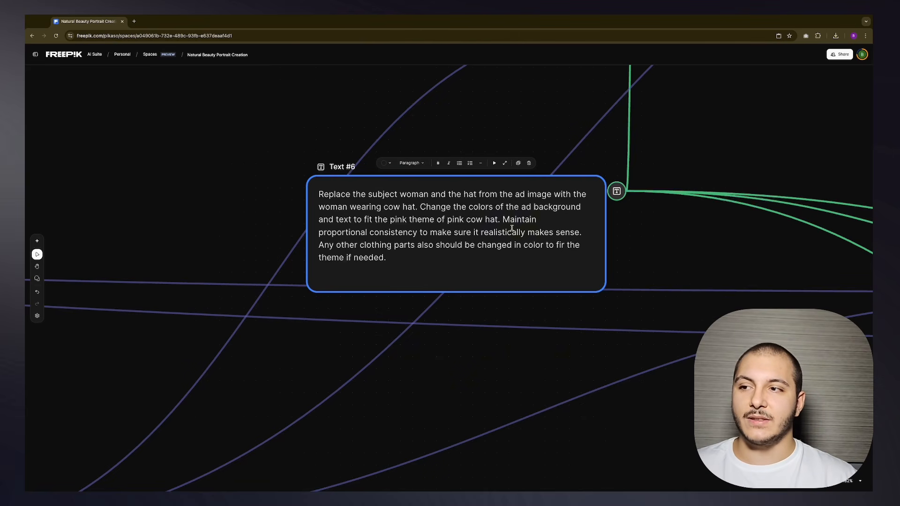
drag(503, 220, 517, 220)
drag(319, 233, 367, 233)
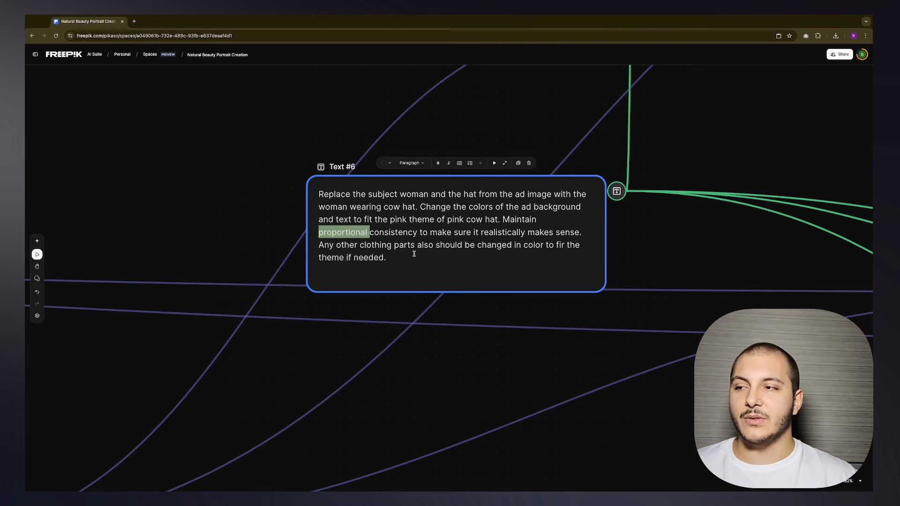
Step: Examine the woman and hat in the green ORDER TODAY reference ad, then return to the prompt and pink ad
click(382, 356)
scroll(421, 338, down, 5)
drag(446, 319, 550, 240)
drag(455, 294, 532, 212)
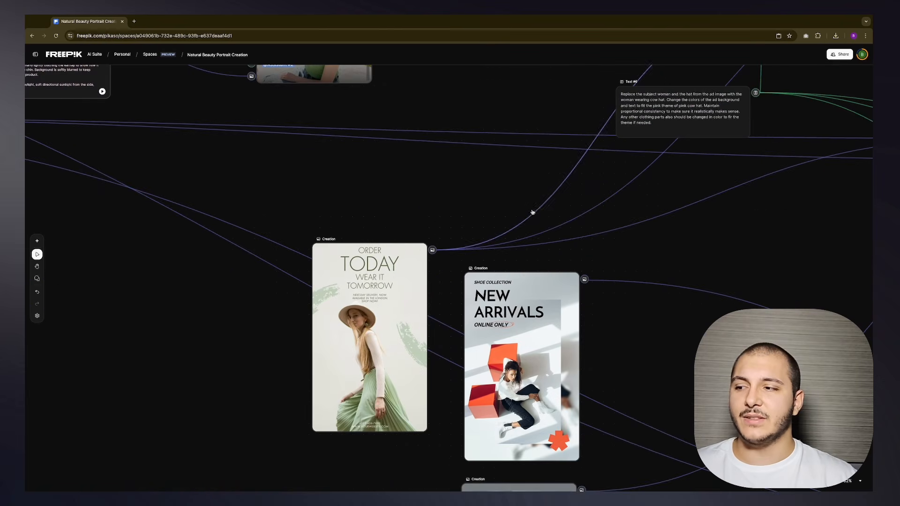
scroll(386, 314, up, 5)
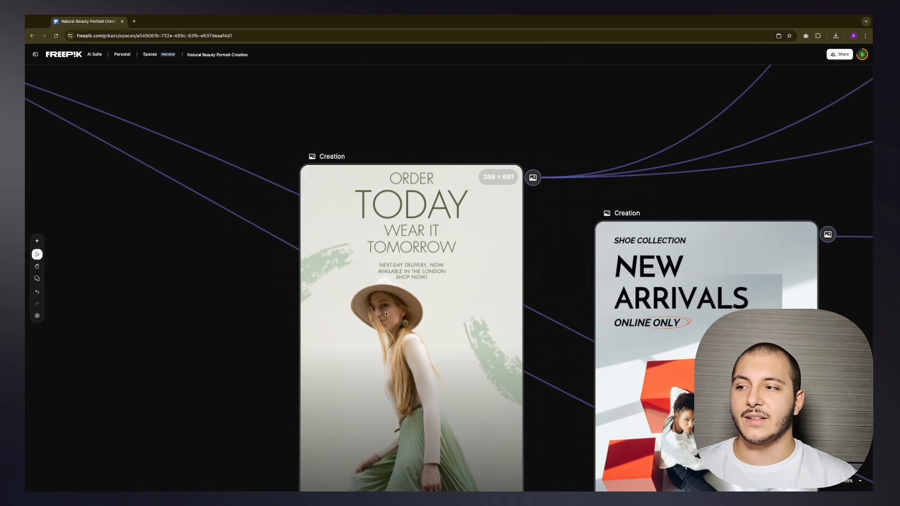
scroll(386, 293, down, 5)
drag(374, 110, 448, 243)
drag(88, 175, 224, 190)
drag(788, 246, 347, 202)
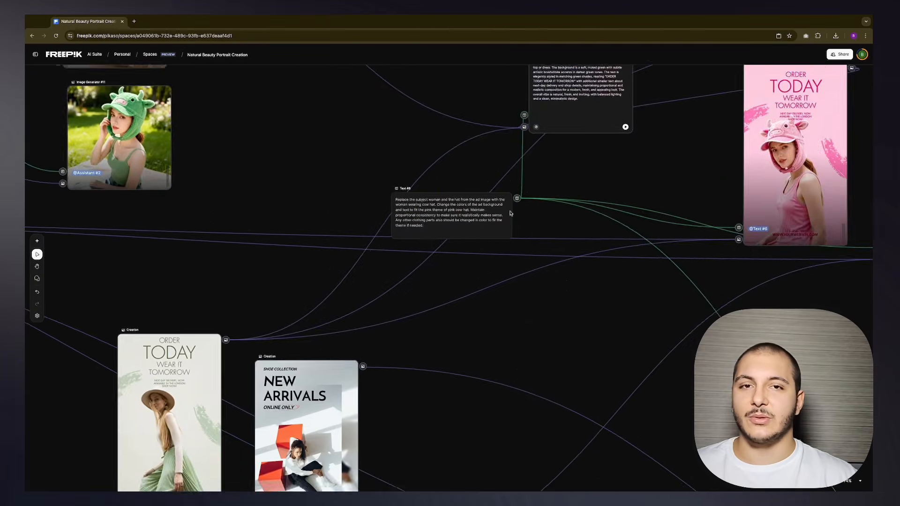
Step: Reread the Text #6 lines on proportional consistency and on recoloring other clothing parts to match the theme, highlighting each
scroll(512, 214, up, 3)
scroll(514, 239, up, 4)
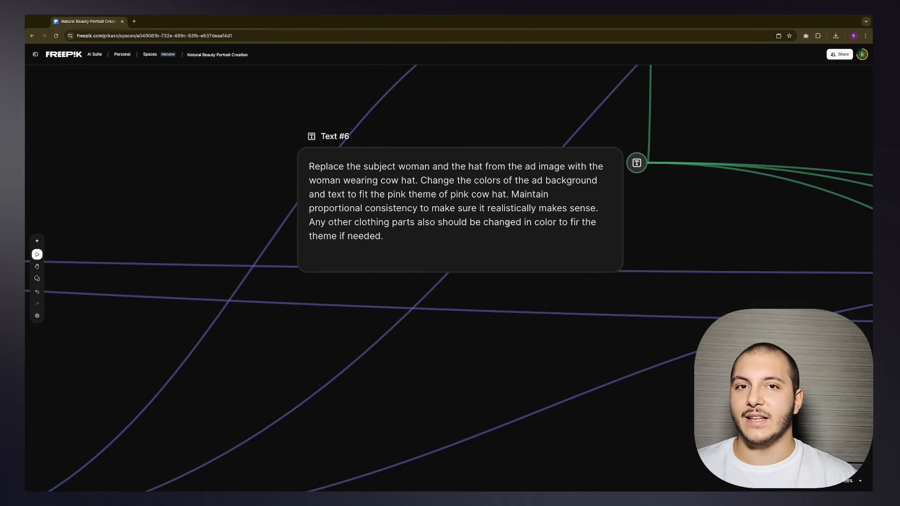
click(513, 196)
drag(531, 192, 632, 205)
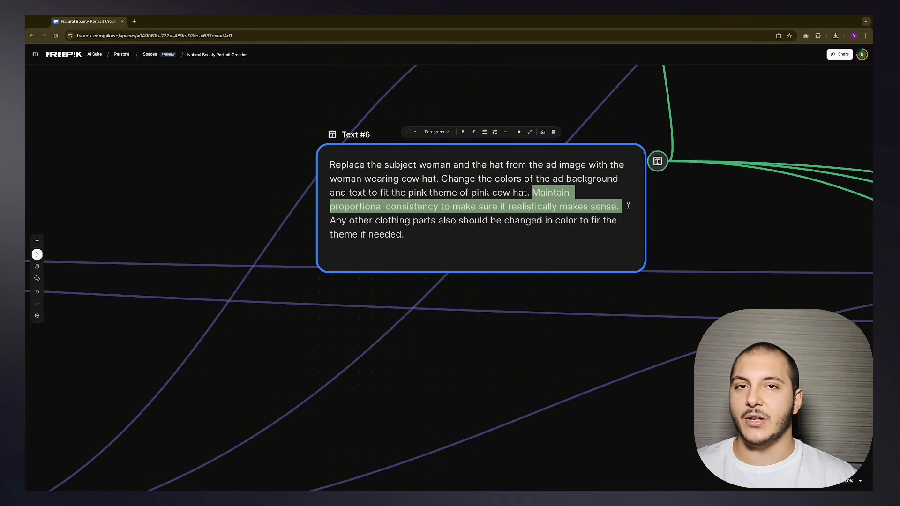
click(627, 205)
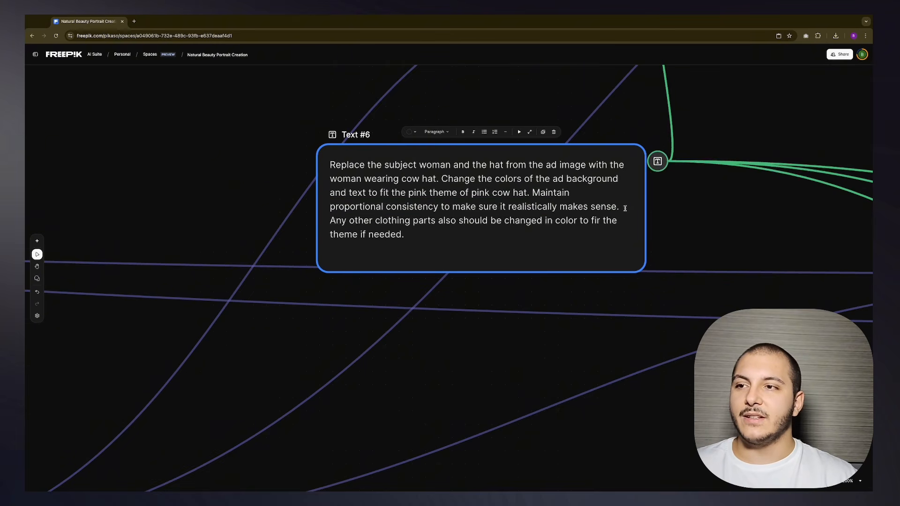
drag(625, 208, 532, 193)
click(531, 193)
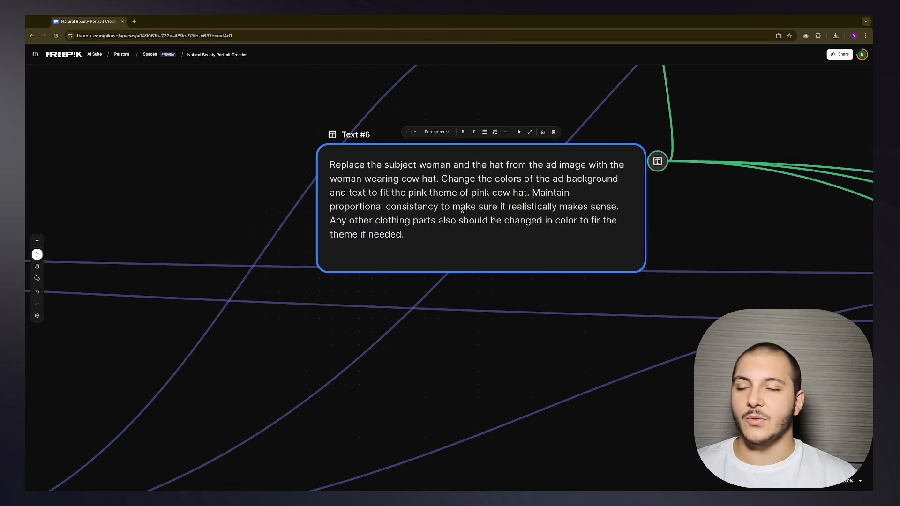
drag(328, 220, 578, 228)
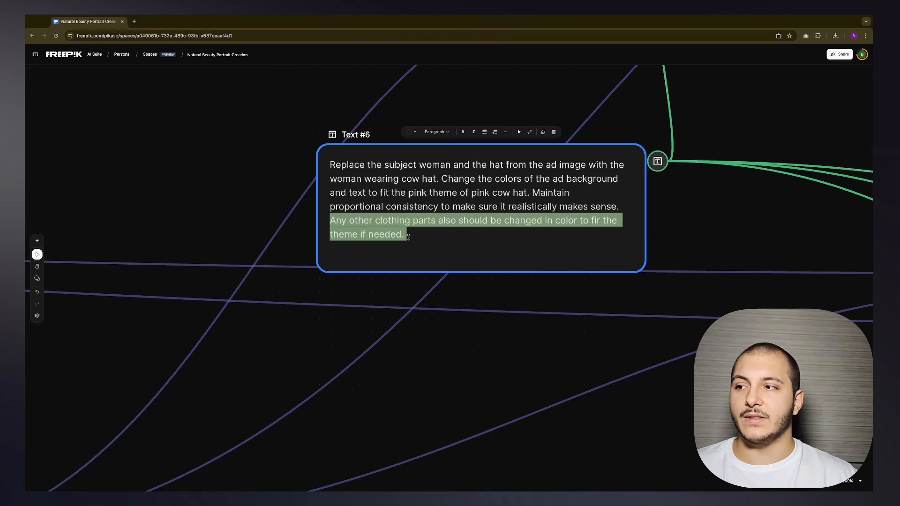
click(427, 236)
Step: Inspect the clothing of the woman in the green ORDER TODAY reference ad
click(492, 338)
drag(488, 337, 487, 330)
scroll(518, 333, down, 10)
drag(572, 290, 295, 288)
scroll(511, 263, up, 8)
drag(444, 314, 546, 233)
scroll(546, 233, down, 1)
drag(77, 355, 599, 176)
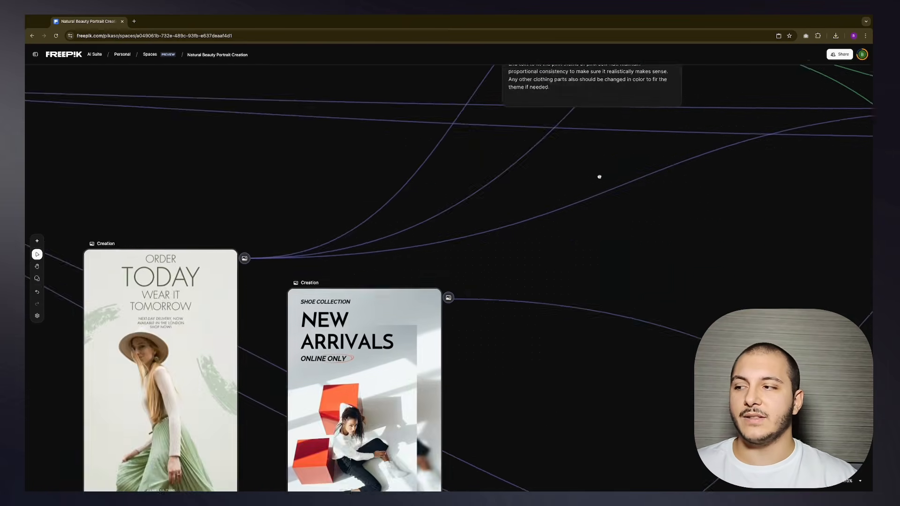
drag(130, 449, 414, 258)
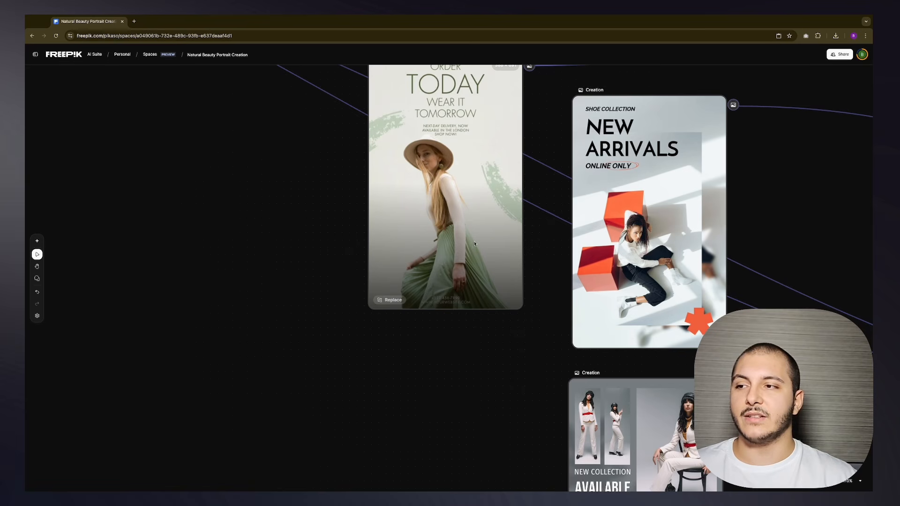
Step: Go from the ORDER TODAY reference to the pink Image Generator #10 ad and nudge that node slightly downward
scroll(547, 207, right, 3)
scroll(546, 208, up, 1)
scroll(562, 220, down, 5)
scroll(624, 235, right, 6)
scroll(625, 235, up, 2)
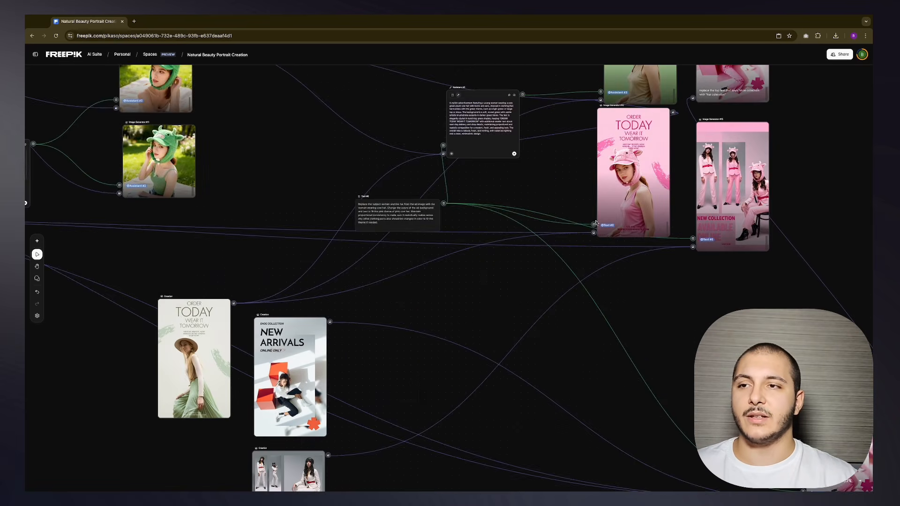
scroll(553, 229, up, 1)
scroll(552, 229, up, 5)
scroll(448, 202, up, 2)
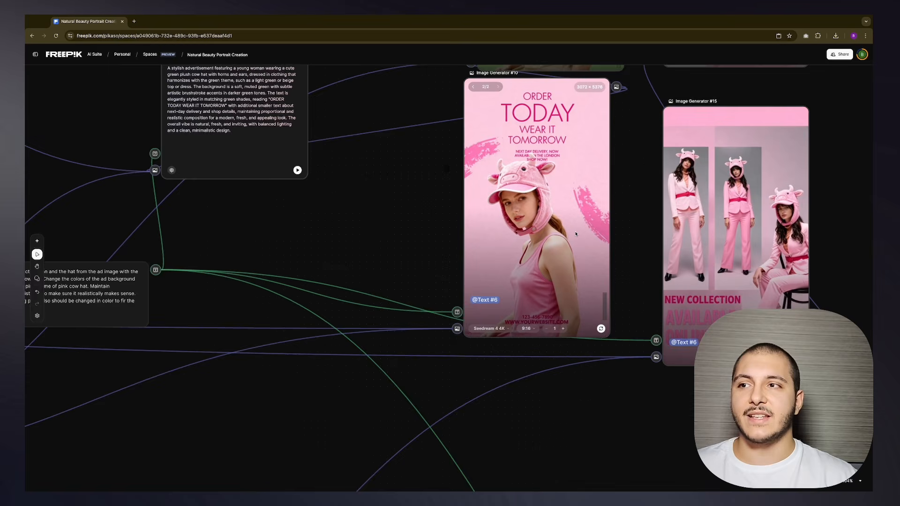
drag(545, 205, 550, 216)
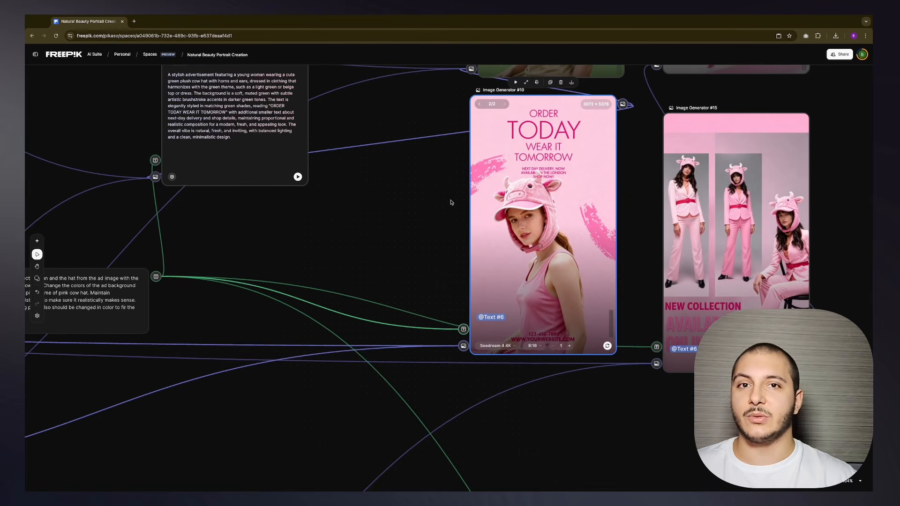
Step: Examine the pink Image Generator #10 ad's hat, clothing and background against the Text #6 instructions
click(420, 225)
scroll(451, 216, down, 1)
scroll(520, 286, up, 1)
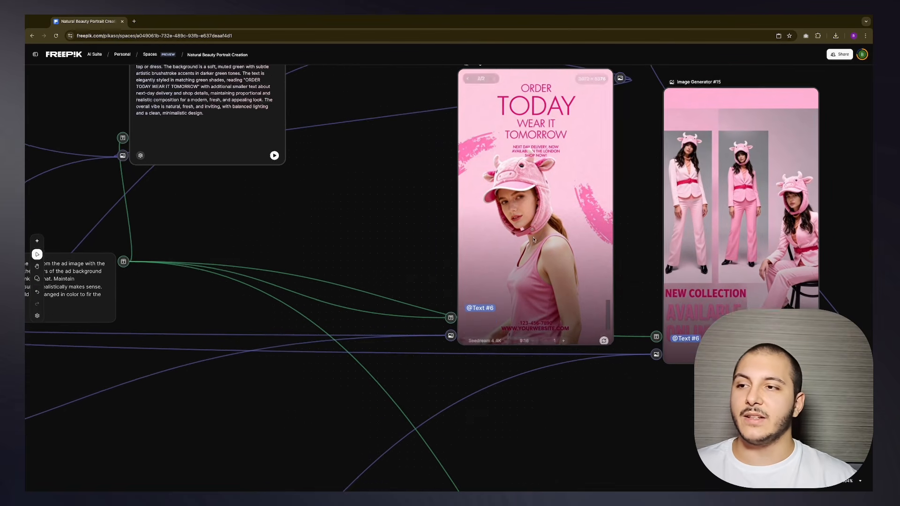
scroll(557, 286, down, 1)
scroll(557, 285, left, 1)
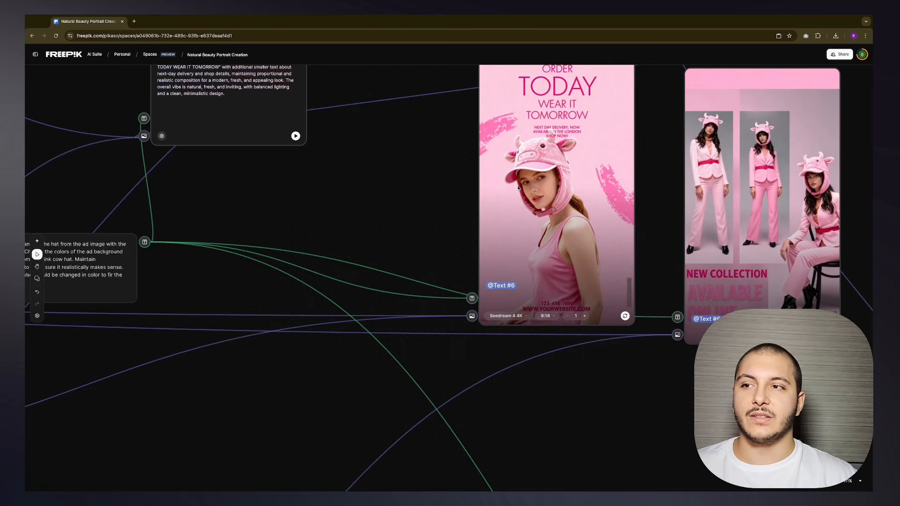
scroll(518, 187, up, 2)
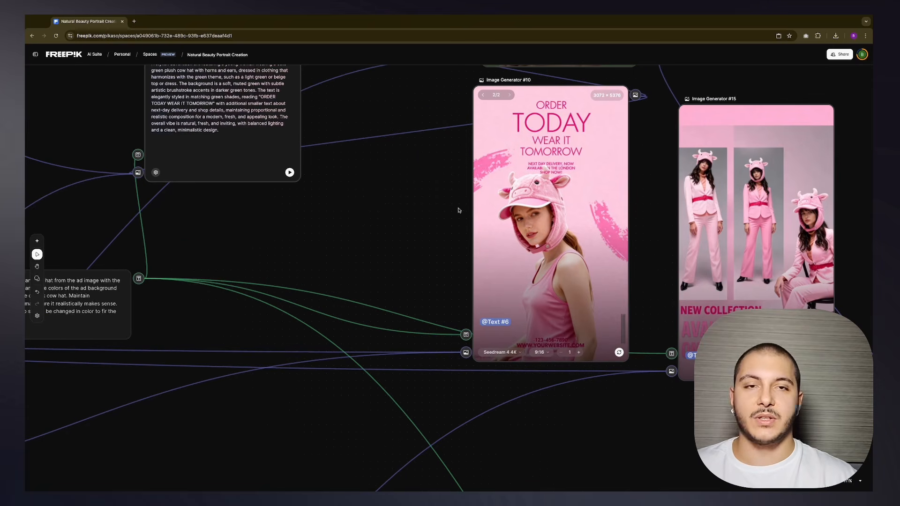
scroll(440, 209, down, 5)
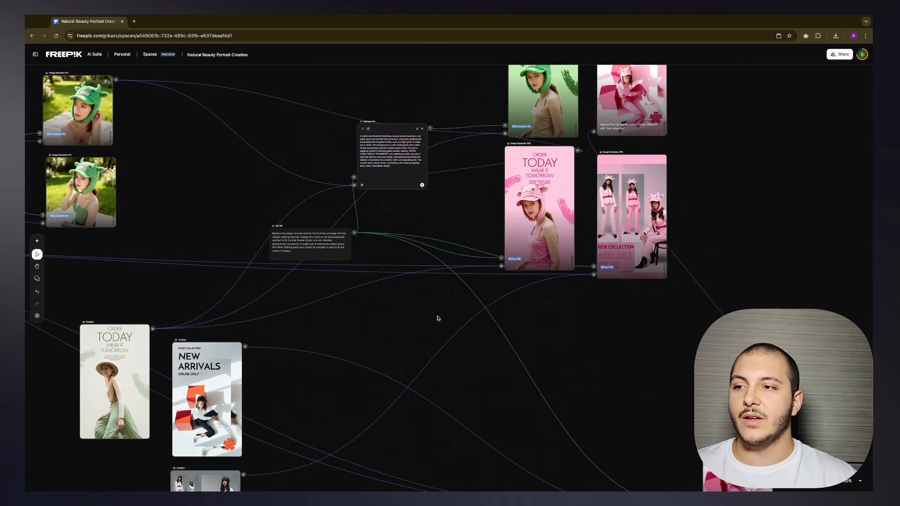
Step: Move the pink NEW COLLECTION ad, Image Generator #15, downward away from the pink ORDER TODAY ad to expose its connections
scroll(438, 318, down, 4)
scroll(437, 318, left, 4)
click(387, 178)
scroll(387, 178, down, 1)
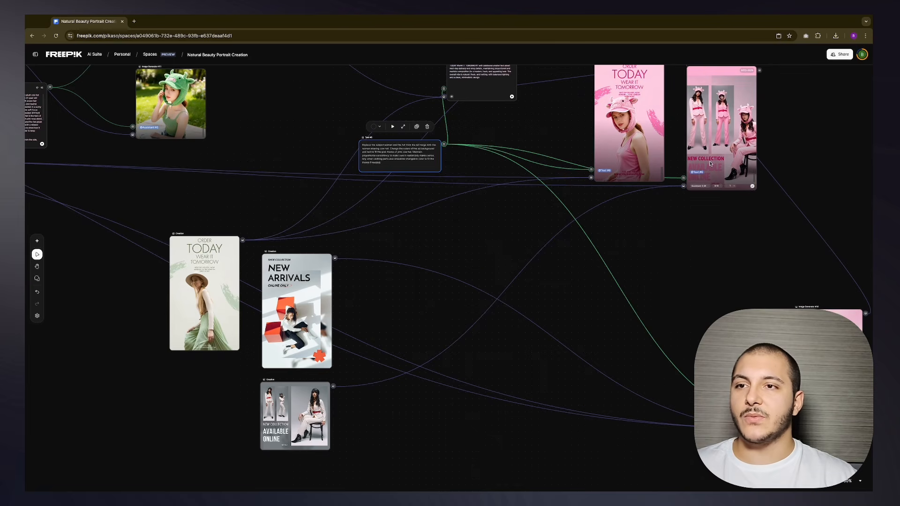
drag(710, 163, 708, 259)
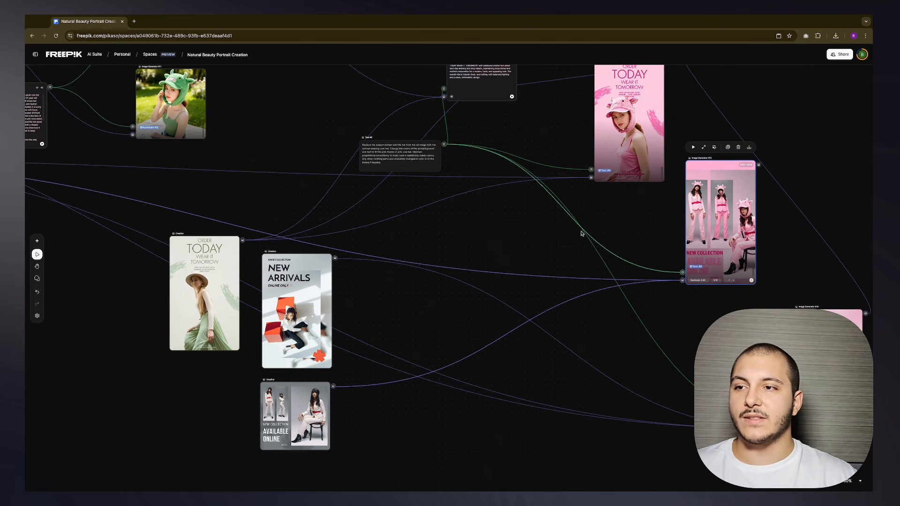
drag(412, 160, 406, 158)
drag(716, 234, 715, 225)
Step: Trace Image Generator #15's connections back to its references and nudge the gray NEW COLLECTION reference ad slightly
scroll(623, 249, down, 2)
scroll(502, 201, left, 8)
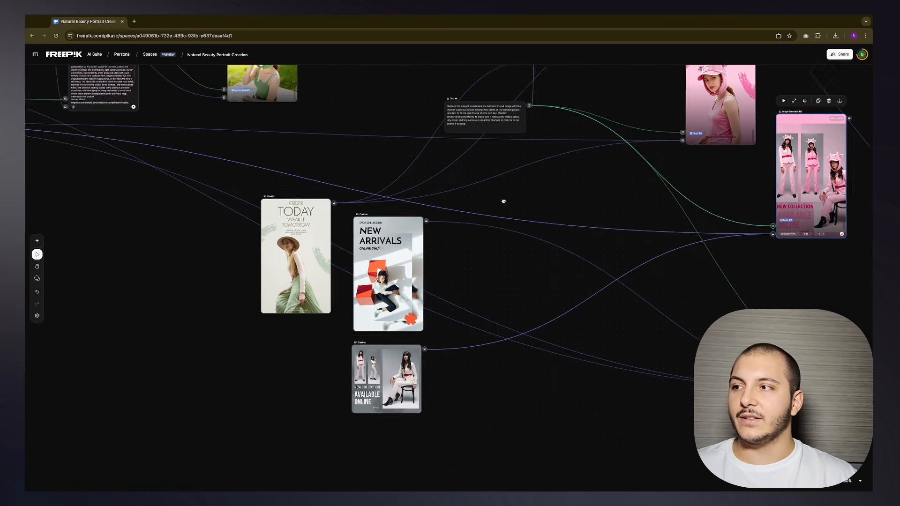
scroll(522, 185, up, 1)
scroll(522, 185, left, 2)
scroll(630, 227, right, 10)
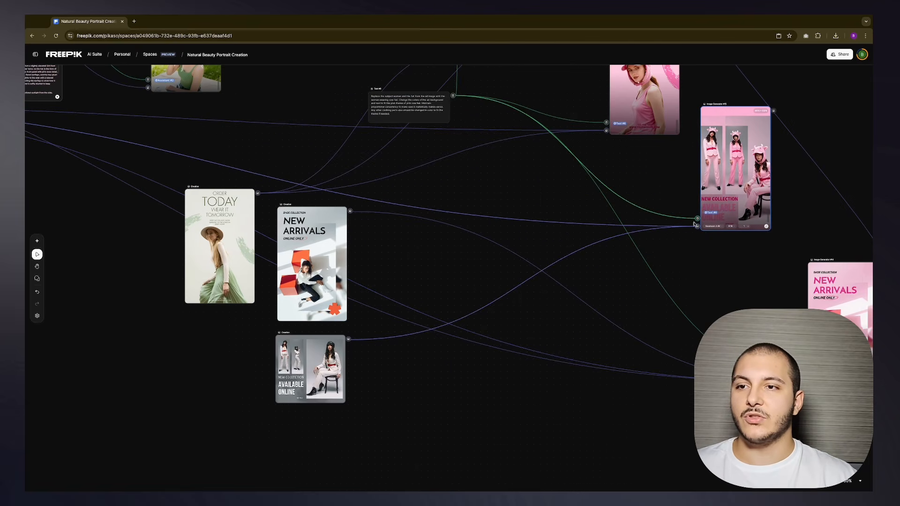
drag(323, 384, 328, 387)
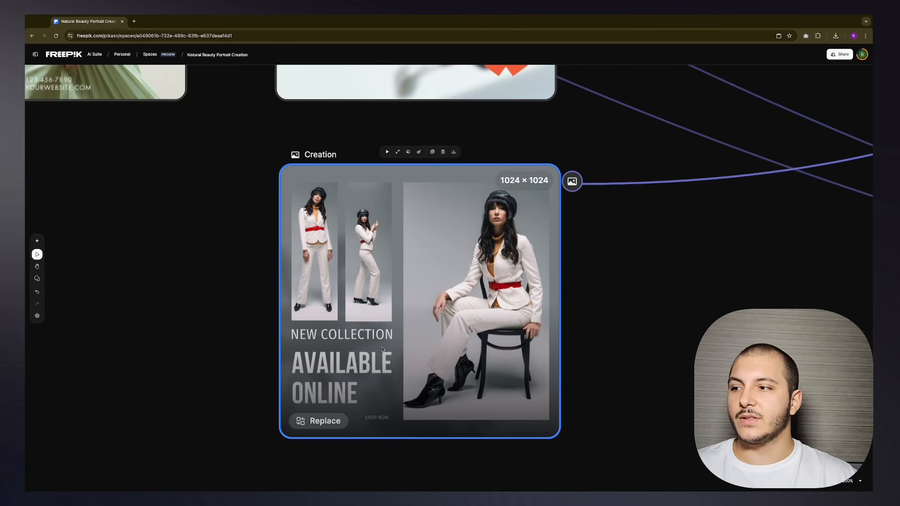
Step: Compare the gray NEW COLLECTION reference ad with its pink Image Generator #15 version, checking outfits, hats and text
scroll(741, 307, down, 5)
drag(749, 304, 361, 358)
drag(698, 295, 354, 417)
scroll(656, 298, down, 1)
scroll(659, 297, right, 2)
scroll(660, 297, up, 2)
scroll(615, 294, up, 5)
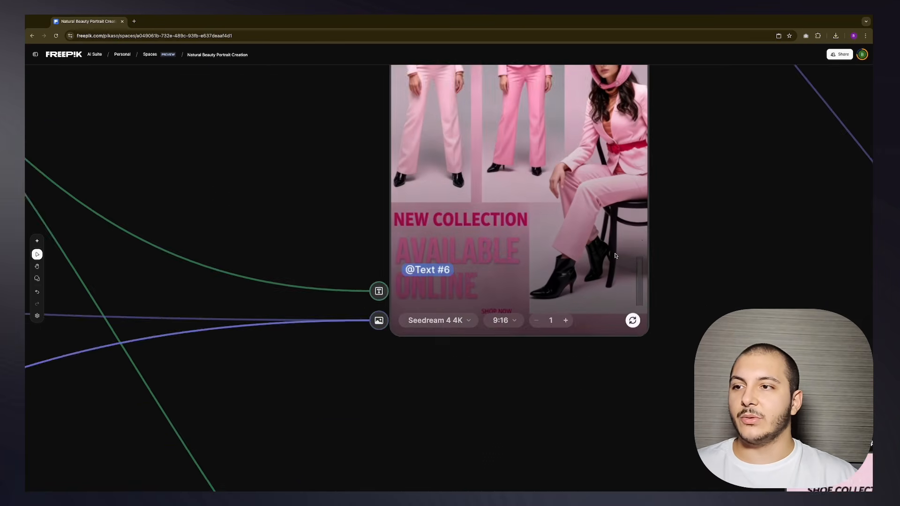
scroll(532, 294, up, 3)
scroll(626, 378, down, 3)
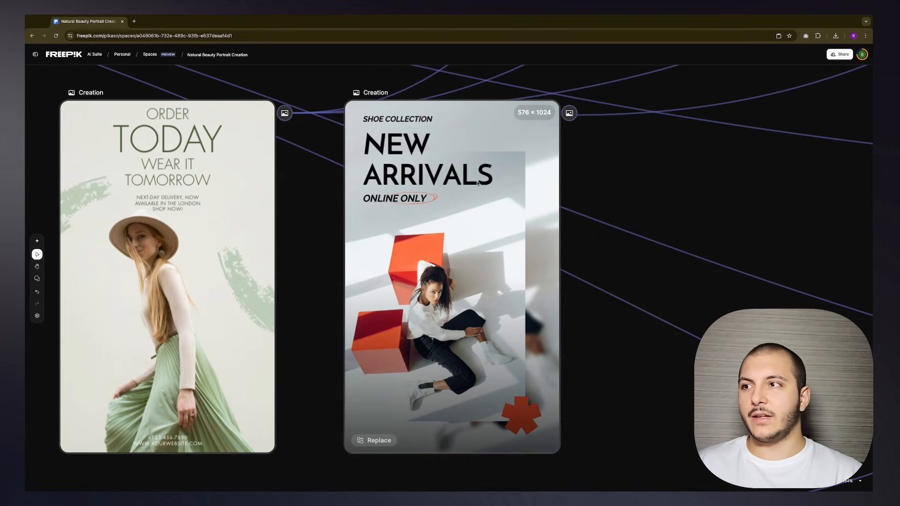
Step: Compare the NEW ARRIVALS shoe collection reference ad with its pink Image Generator #14 version
click(392, 131)
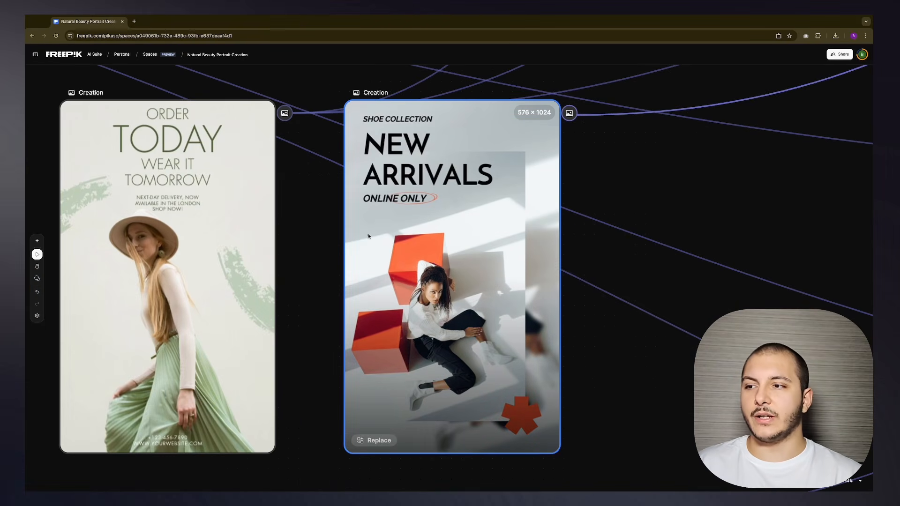
scroll(499, 242, down, 3)
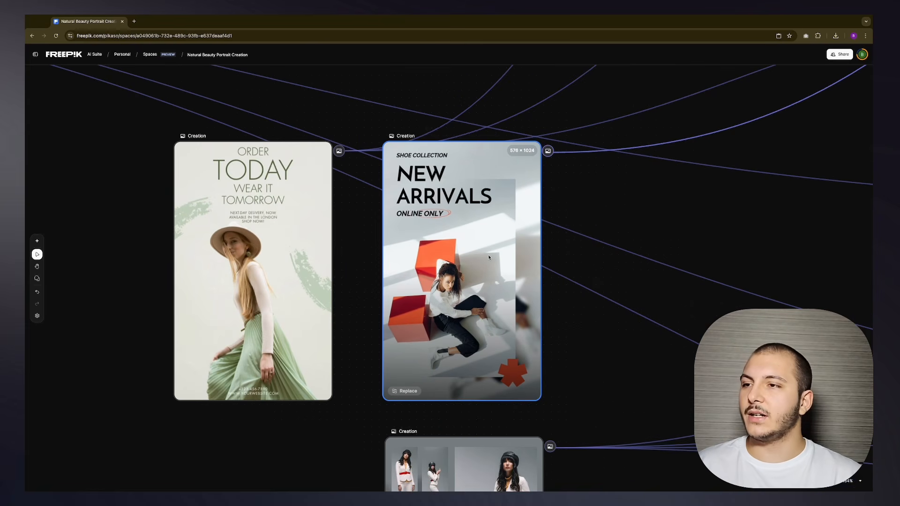
drag(504, 232, 510, 230)
drag(754, 188, 560, 226)
scroll(498, 341, down, 6)
scroll(556, 230, up, 8)
drag(550, 171, 624, 291)
scroll(624, 292, down, 3)
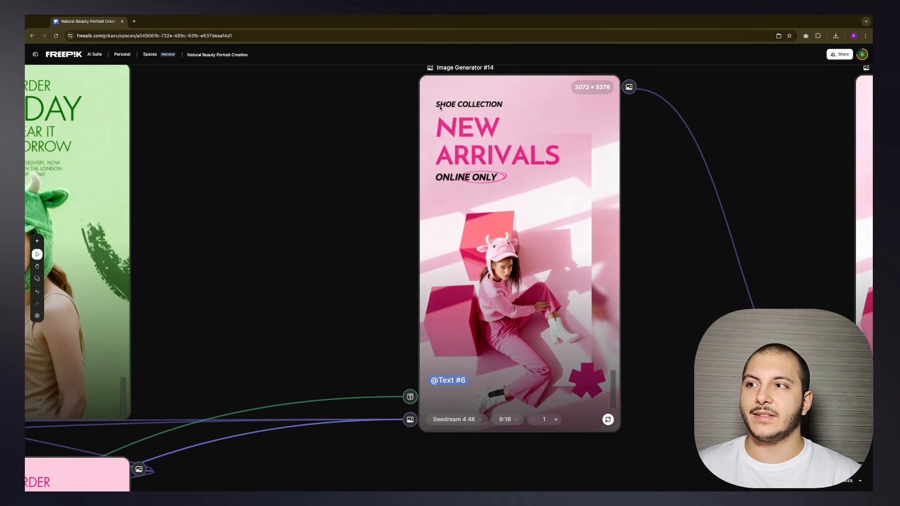
drag(637, 194, 548, 189)
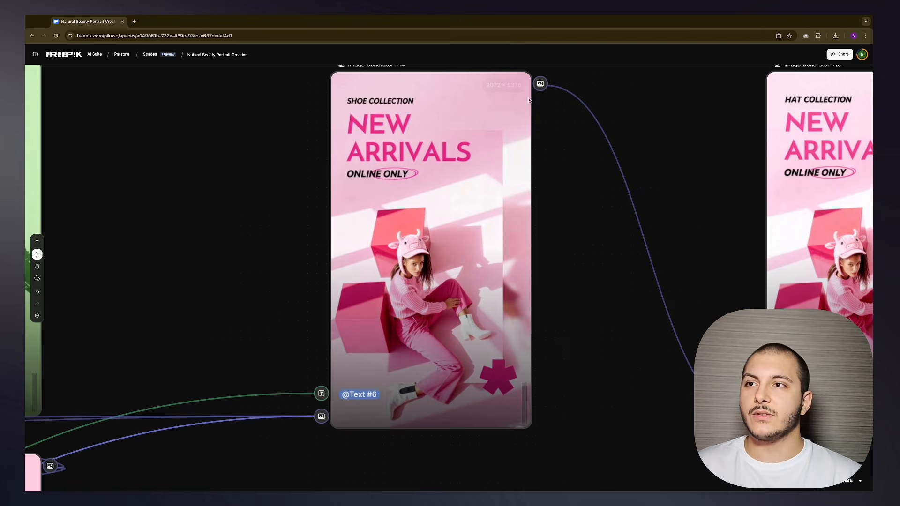
Step: Examine Image Generator #16's prompt that replaces the top "shoe collection" text with "hat collection"
drag(696, 150, 586, 154)
scroll(609, 150, down, 2)
scroll(609, 150, right, 2)
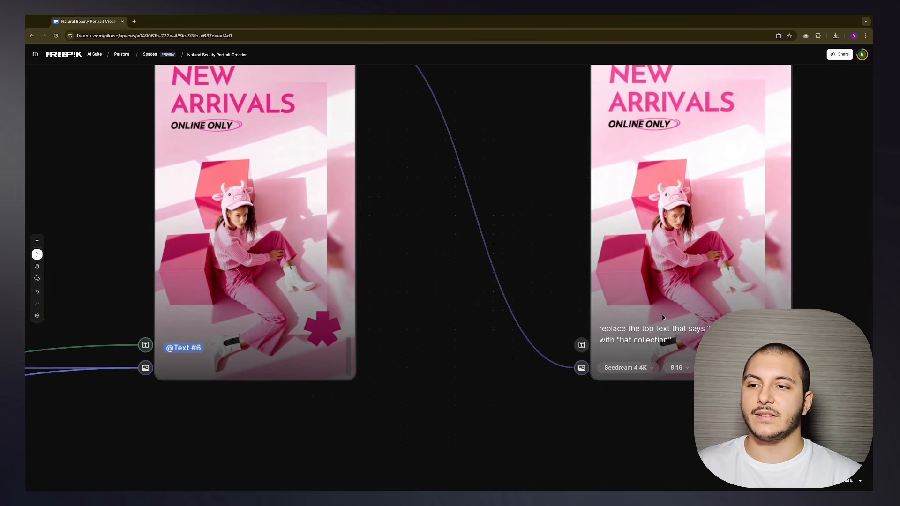
drag(624, 329, 700, 327)
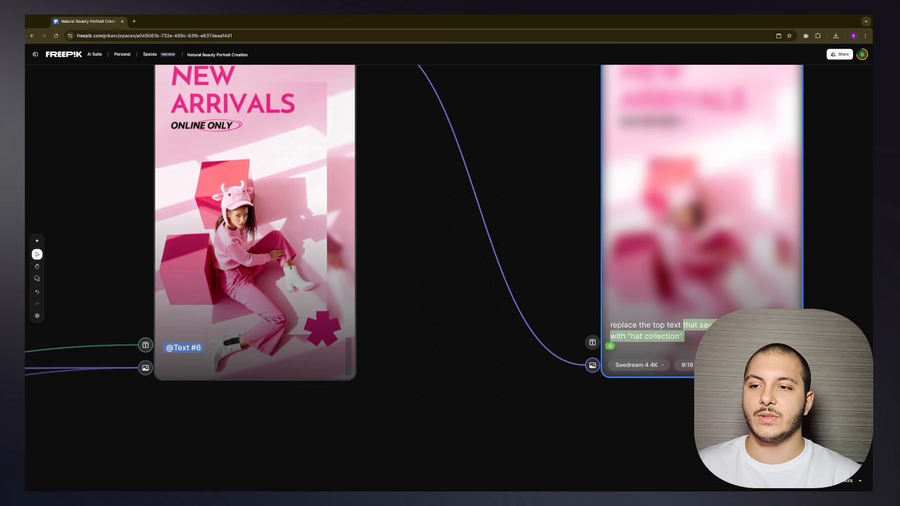
Step: Compare the SHOE COLLECTION ad, Image Generator #14, with the HAT COLLECTION version, Image Generator #16, and nudge the latter slightly closer
scroll(583, 220, up, 3)
scroll(583, 220, right, 2)
scroll(578, 233, up, 1)
scroll(578, 232, right, 1)
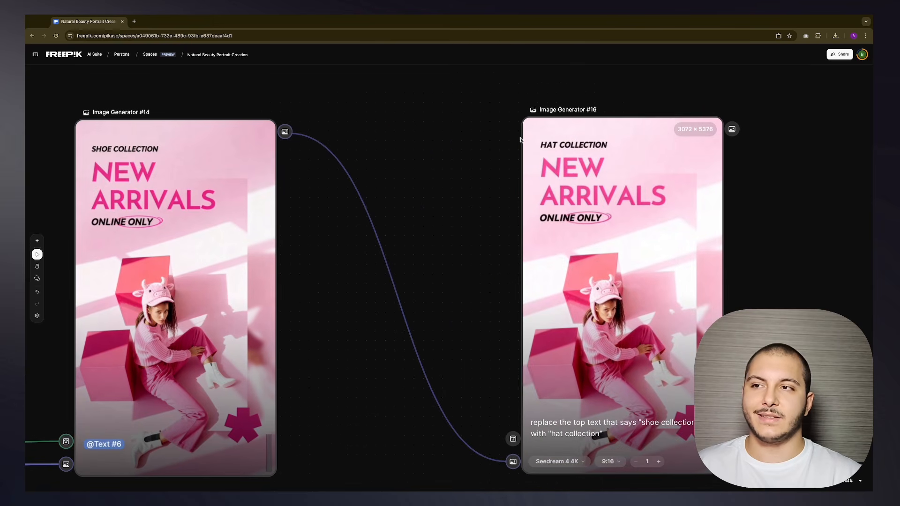
scroll(604, 169, down, 1)
scroll(604, 168, left, 2)
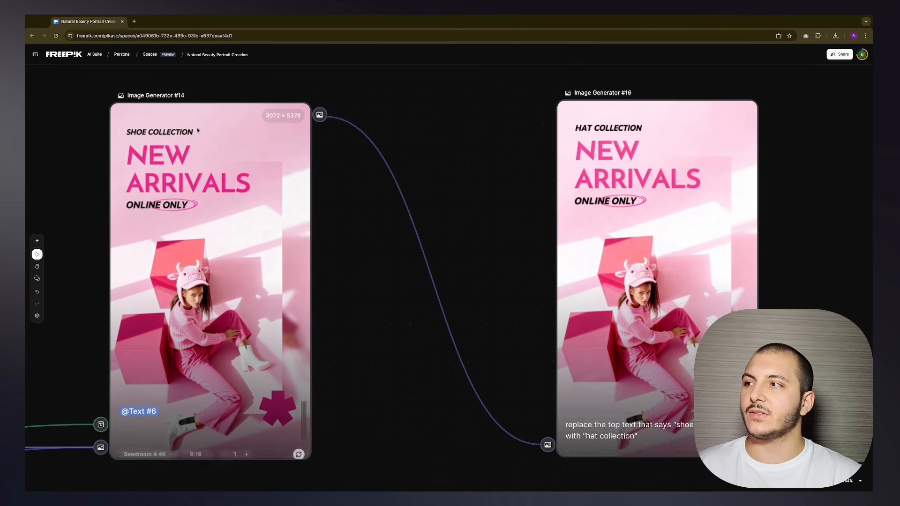
scroll(642, 234, down, 2)
scroll(642, 234, left, 3)
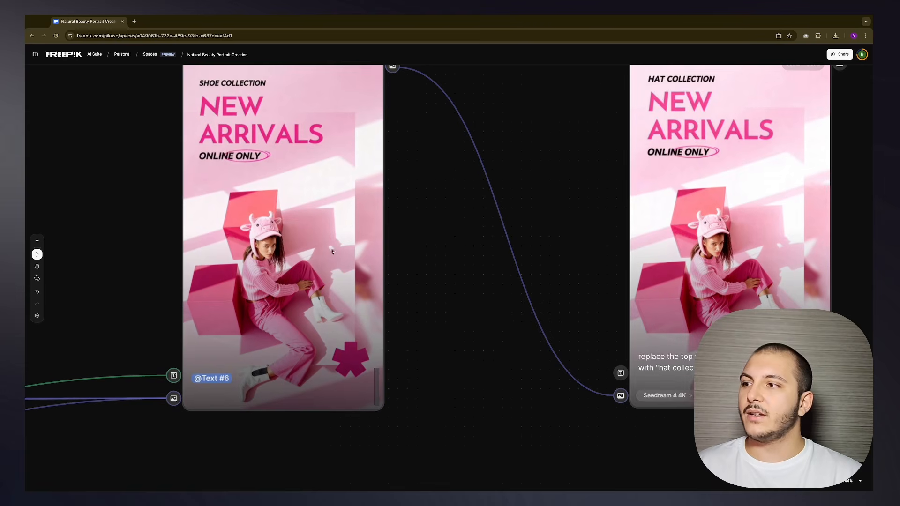
drag(652, 255, 650, 264)
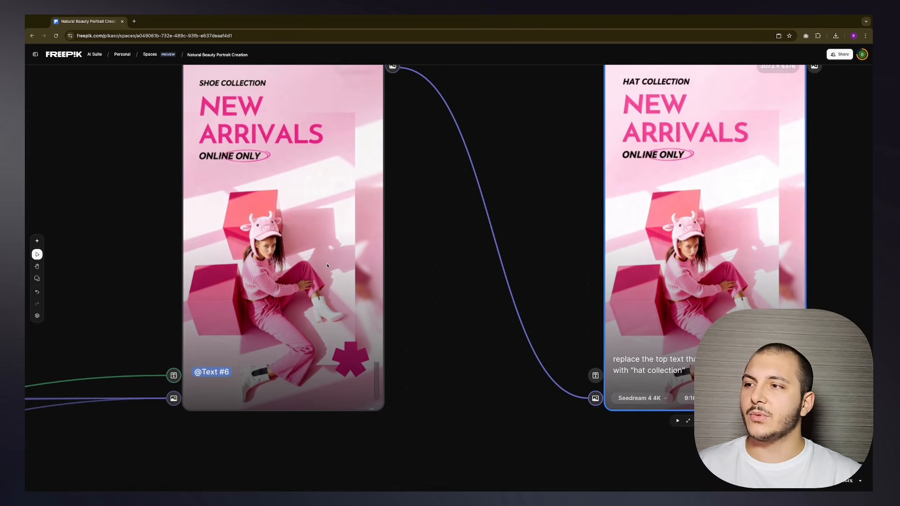
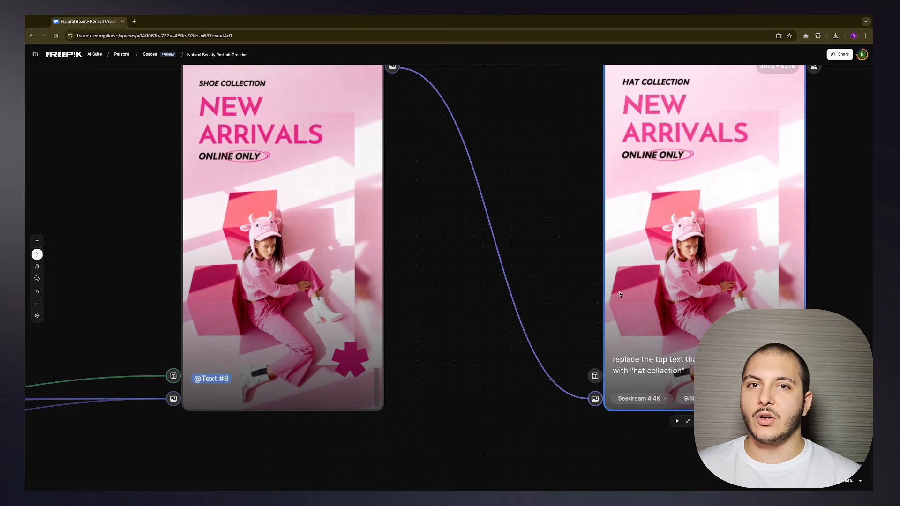
scroll(558, 273, left, 5)
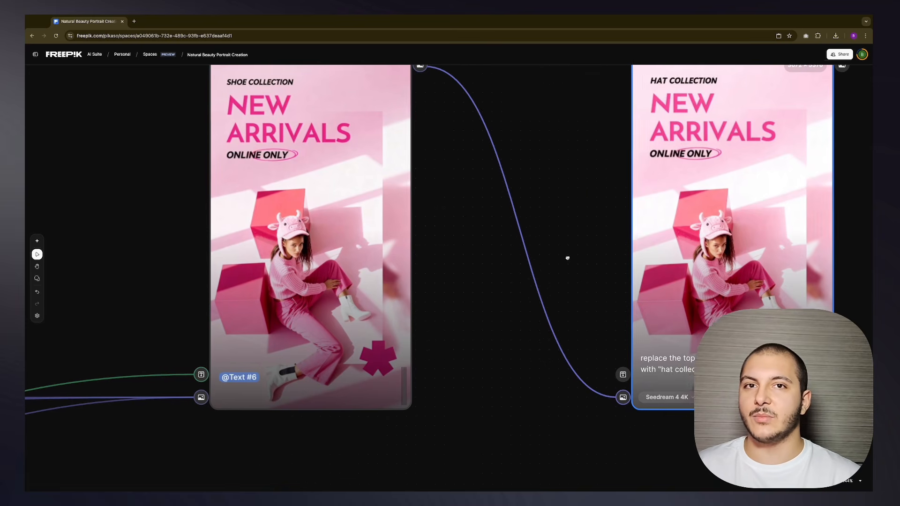
scroll(665, 256, right, 2)
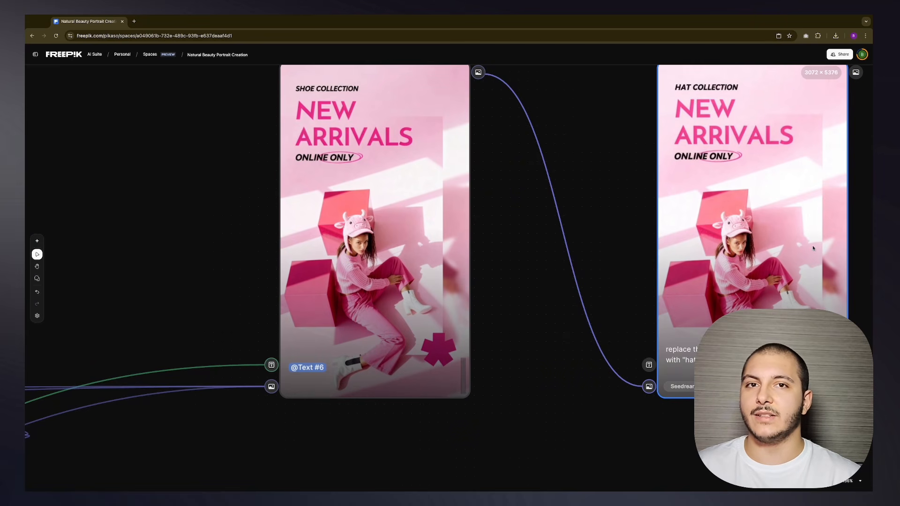
Step: Return to the shared Text #6 prompt, enlarge it and open its text for reading
scroll(628, 190, left, 10)
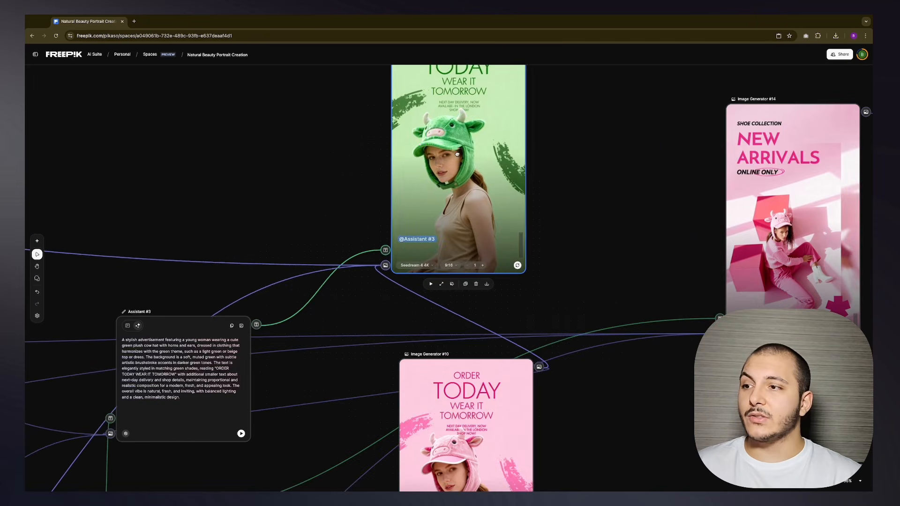
scroll(609, 198, left, 10)
scroll(609, 197, down, 7)
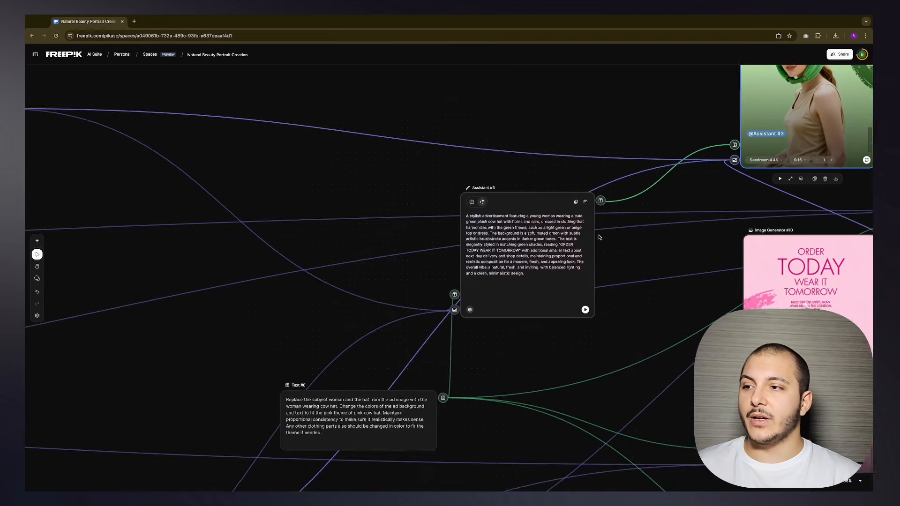
drag(544, 282, 479, 235)
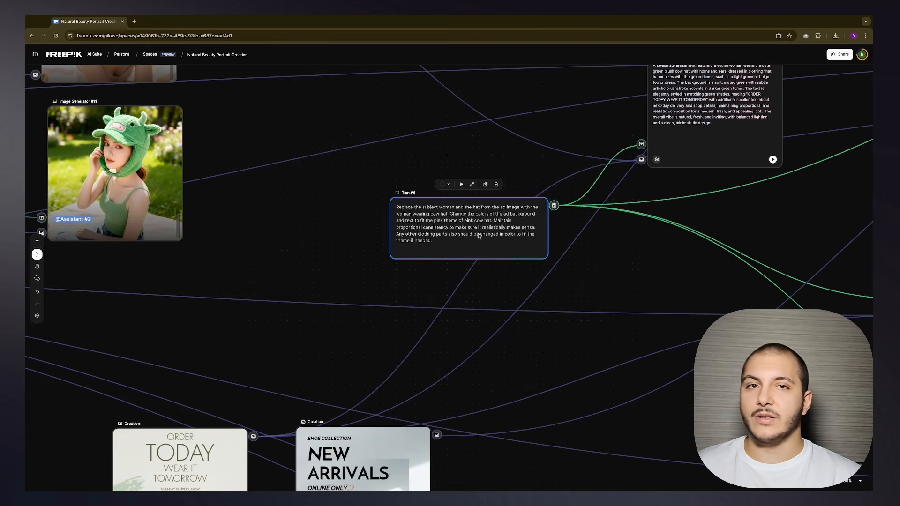
scroll(585, 215, up, 5)
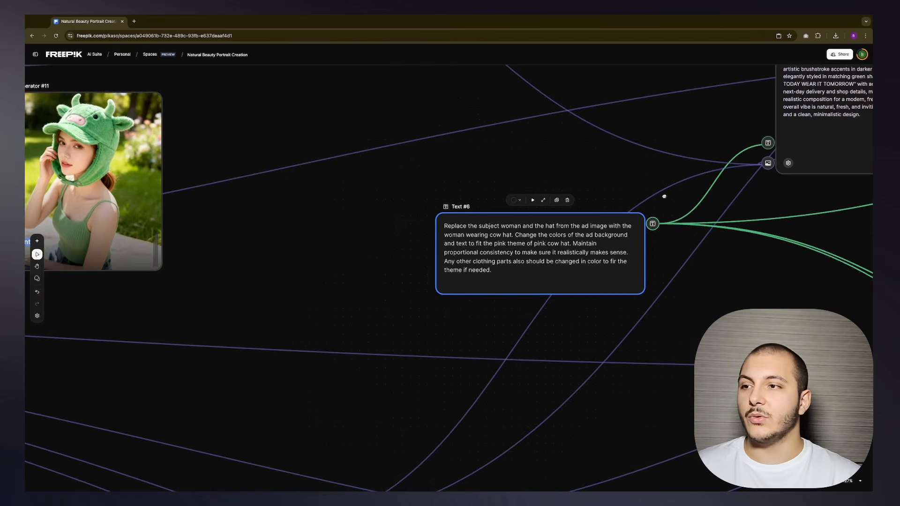
scroll(607, 223, up, 3)
click(596, 233)
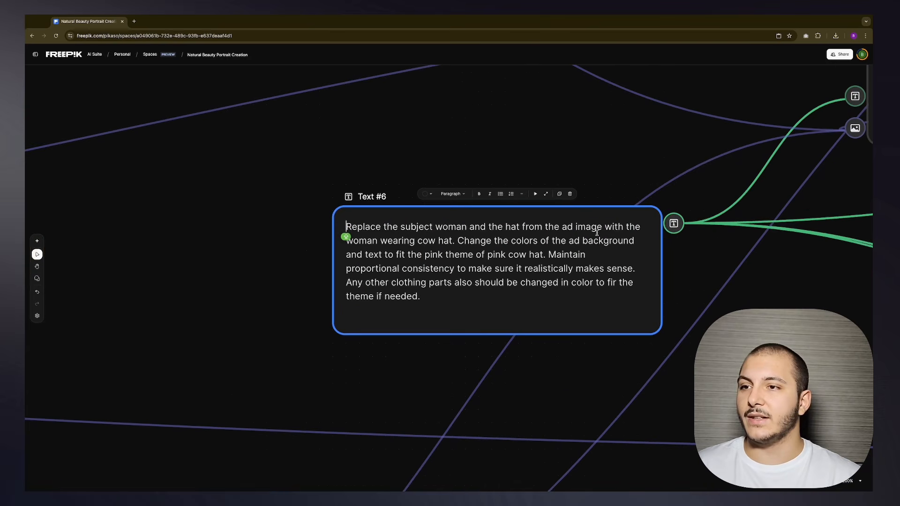
Step: Highlight Text #6's instruction to recolor the ad background and text to the pink theme of the pink cow hat, and deselect the node
drag(387, 241, 475, 243)
click(506, 251)
drag(532, 242, 472, 253)
drag(396, 254, 543, 261)
click(548, 259)
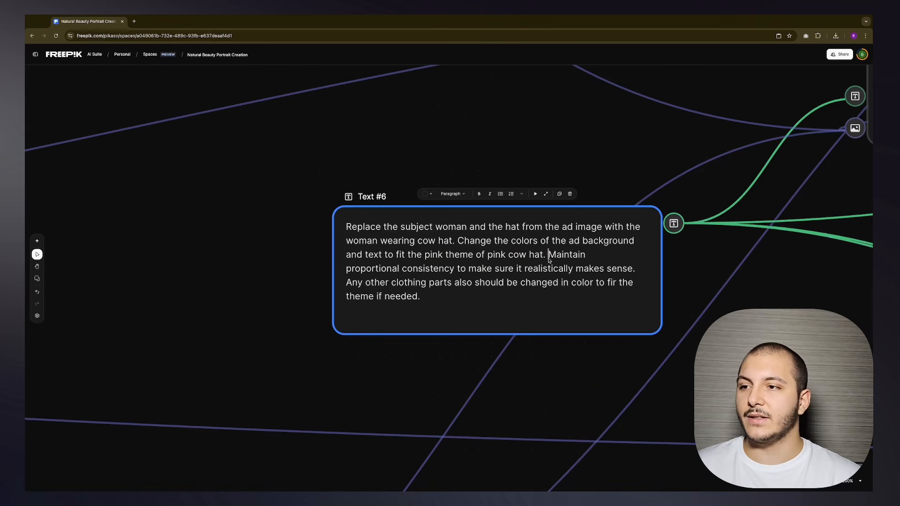
drag(431, 254, 541, 258)
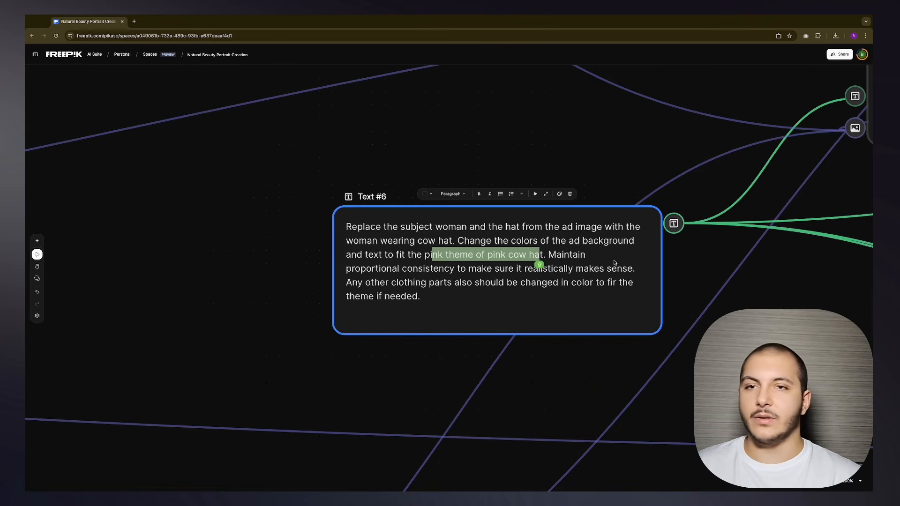
click(768, 304)
Step: Show the instruction and attached references of Assistant #3 and move the node slightly up
scroll(768, 304, right, 4)
scroll(623, 311, down, 1)
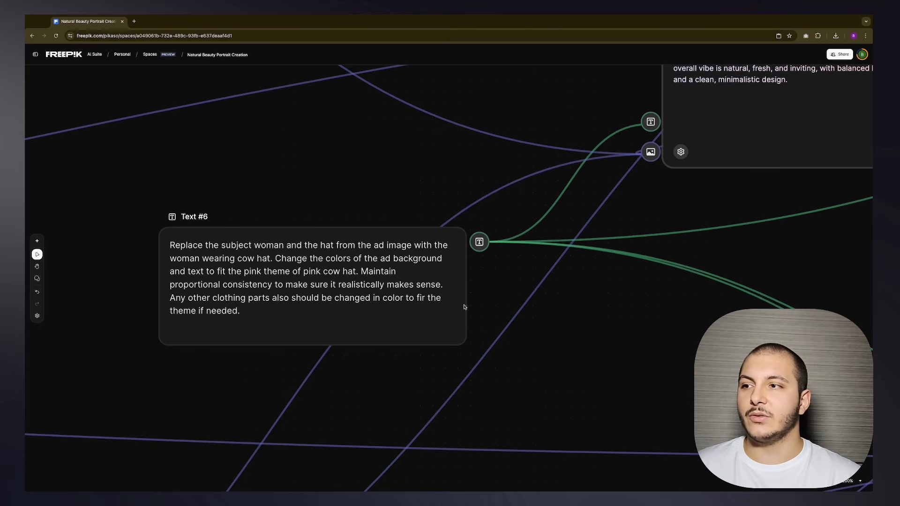
scroll(633, 247, down, 3)
scroll(585, 283, up, 2)
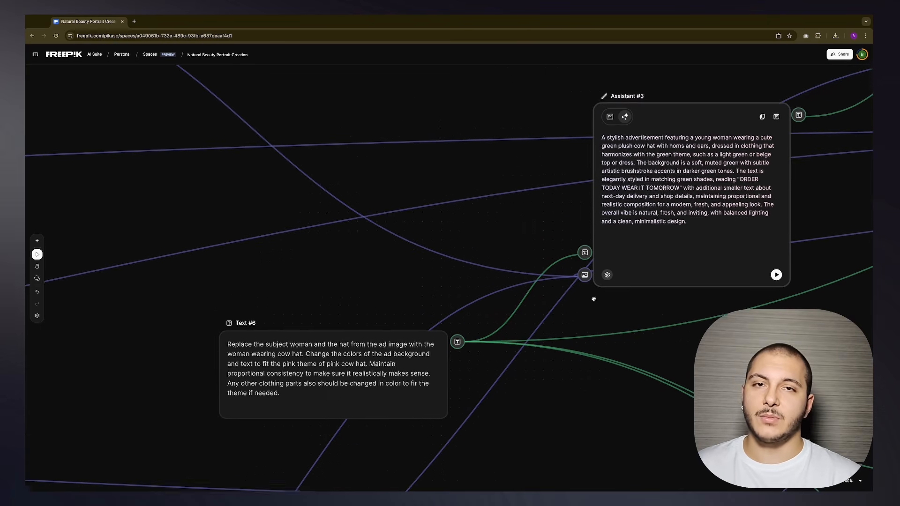
scroll(562, 188, up, 1)
click(610, 135)
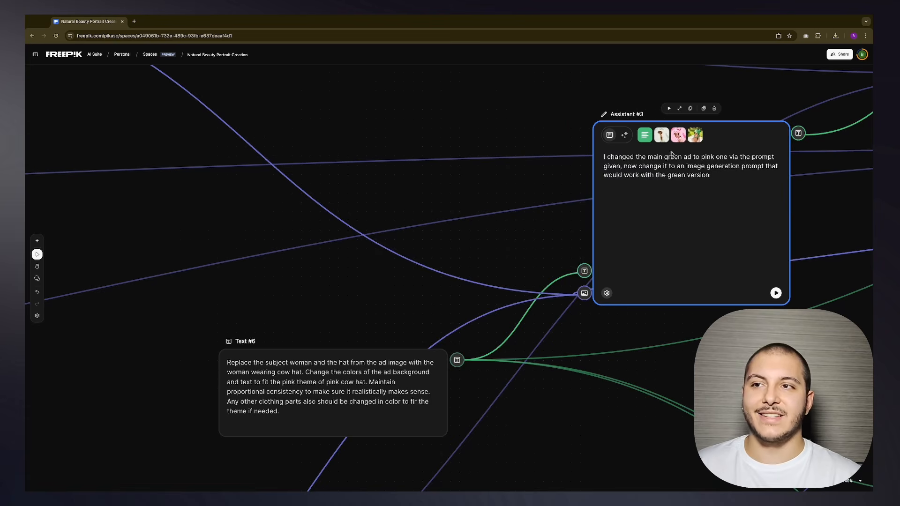
drag(735, 138, 710, 97)
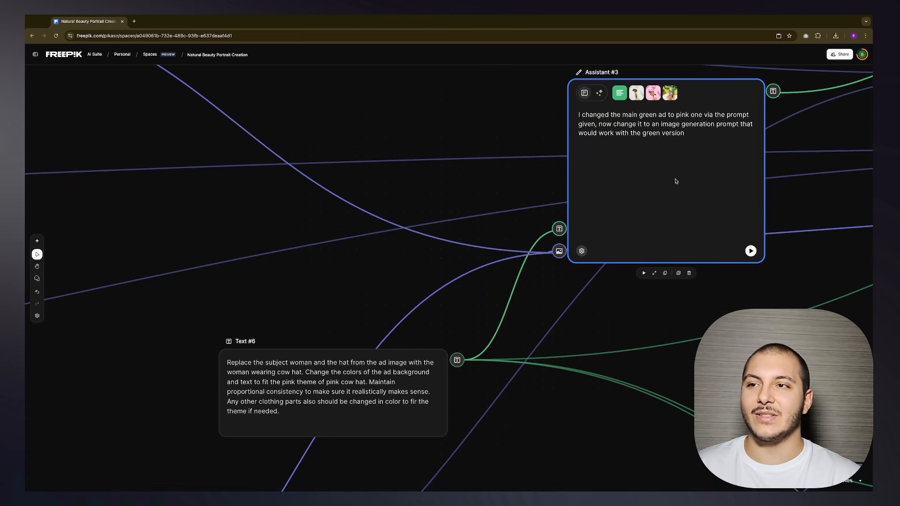
Step: Highlight parts of Assistant #3's instruction, such as "the green version", and switch the node back to its generated prompt
drag(585, 115, 731, 147)
click(666, 144)
click(759, 159)
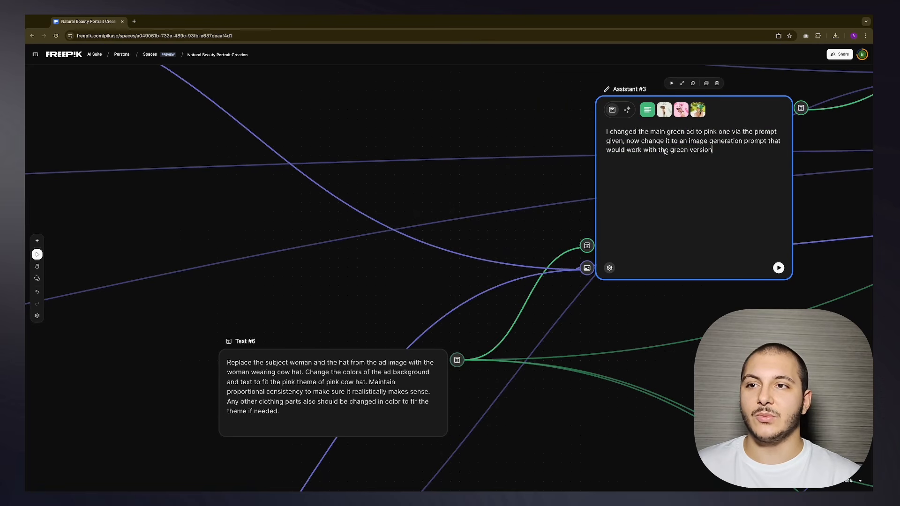
drag(653, 151, 718, 153)
click(719, 153)
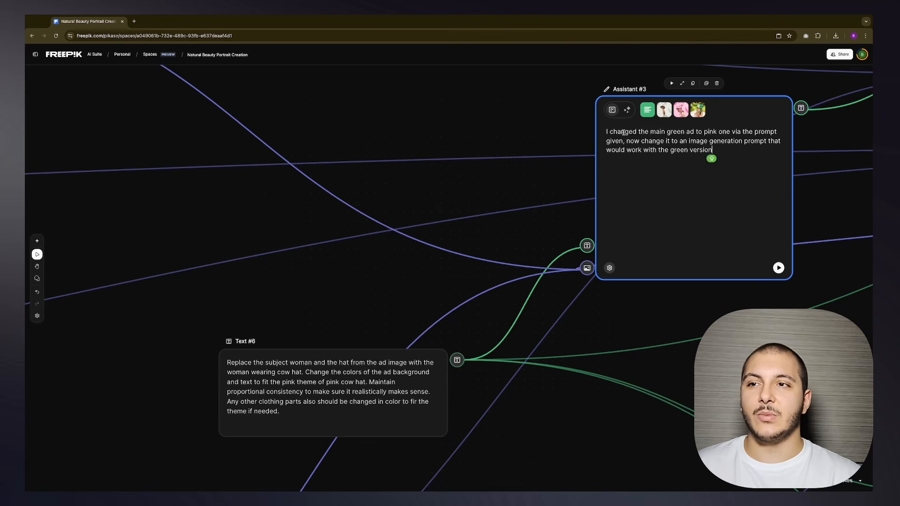
mouse_move(639, 133)
mouse_down()
mouse_move(677, 133)
mouse_move(652, 142)
mouse_up()
click(660, 132)
click(630, 109)
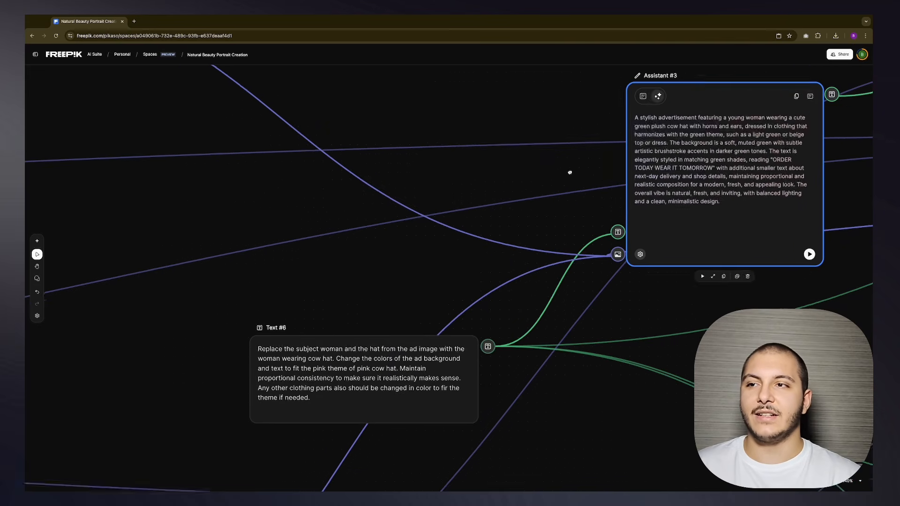
Step: Trace Assistant #3's connections from the ORDER TODAY reference ad and green cow hat portraits to the green and pink ORDER TODAY ads
scroll(569, 171, down, 5)
scroll(553, 235, up, 5)
drag(511, 282, 458, 264)
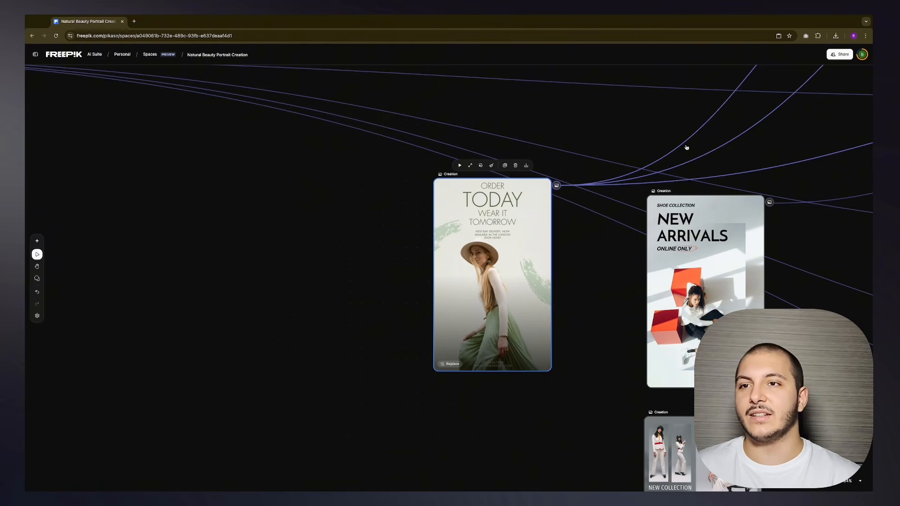
scroll(686, 147, up, 10)
scroll(686, 148, right, 10)
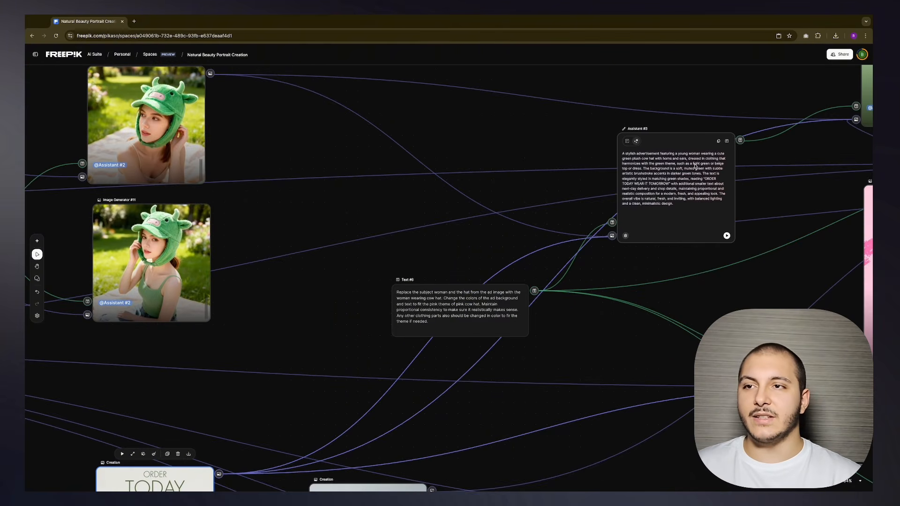
scroll(731, 186, right, 10)
scroll(731, 187, up, 5)
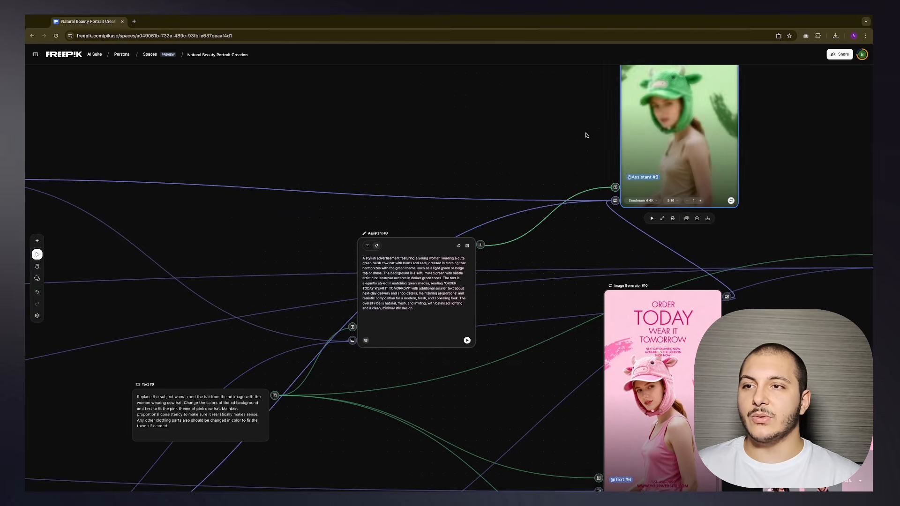
scroll(562, 176, right, 5)
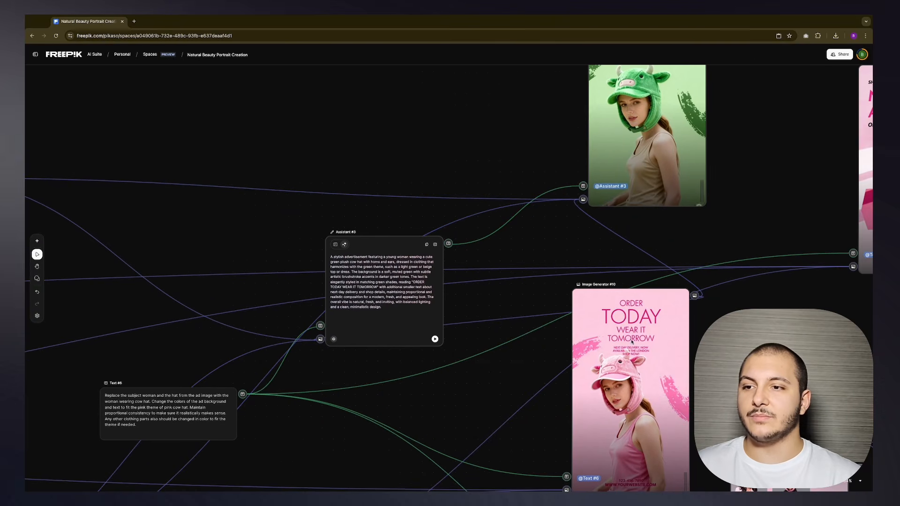
Step: Move the pink ORDER TODAY ad and the green Image Generator #13 apart to expose their connection, and examine the green ad
drag(662, 310, 577, 303)
scroll(560, 336, down, 2)
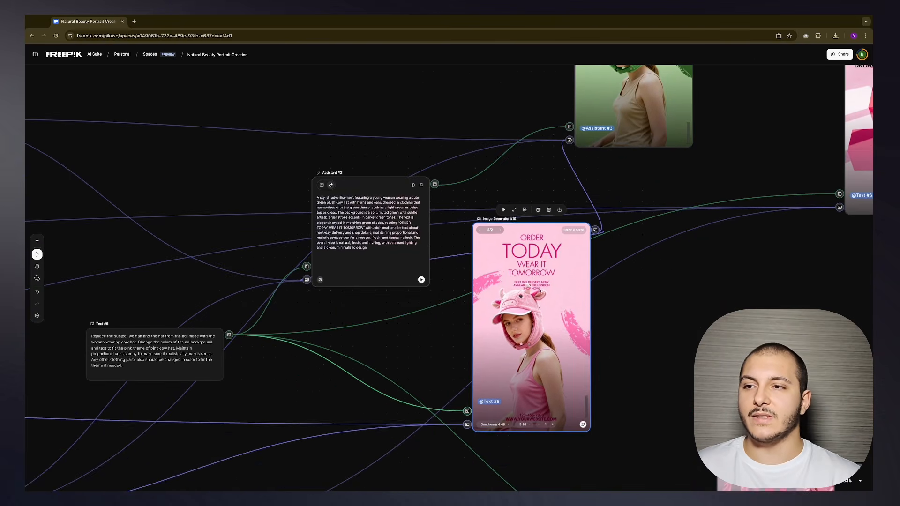
drag(560, 336, 545, 368)
drag(625, 133, 655, 167)
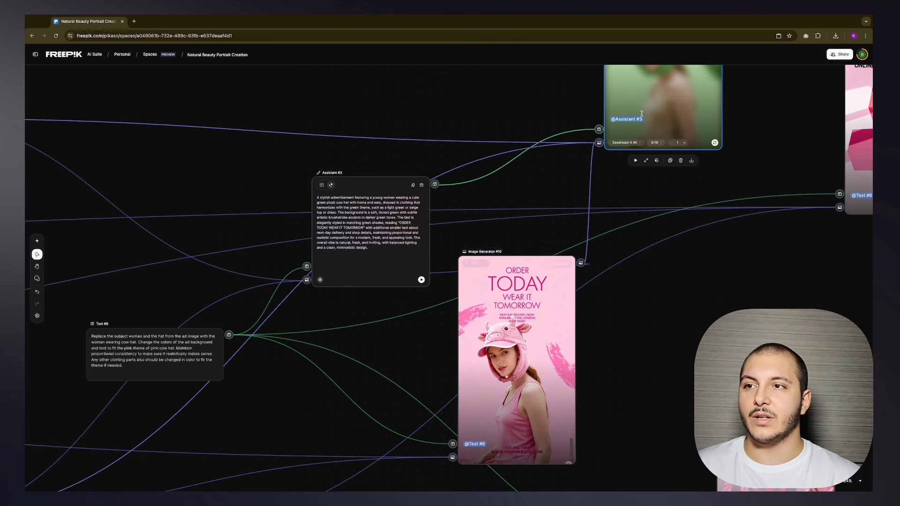
scroll(534, 225, up, 5)
scroll(585, 171, up, 5)
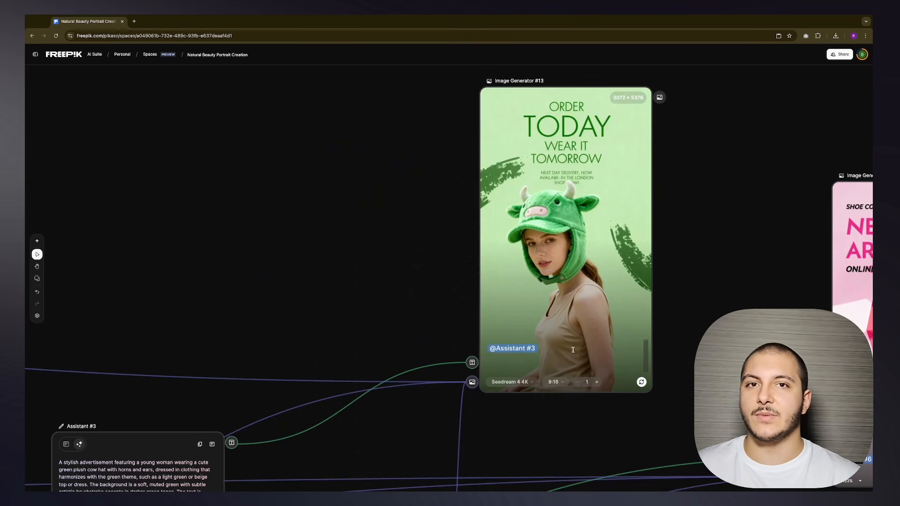
scroll(708, 282, down, 2)
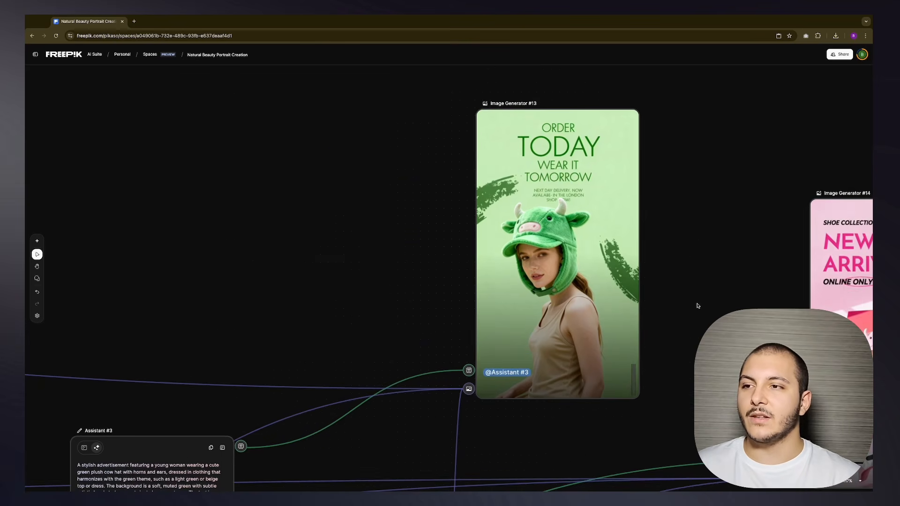
Step: Place the pink ORDER TODAY ad, Image Generator #10, directly beside the green Image Generator #13 to compare them
scroll(700, 234, down, 5)
scroll(702, 244, down, 4)
drag(450, 464, 448, 92)
scroll(448, 92, up, 4)
drag(453, 229, 471, 198)
mouse_move(599, 203)
mouse_down()
mouse_move(608, 210)
mouse_move(606, 203)
mouse_up()
scroll(682, 296, down, 5)
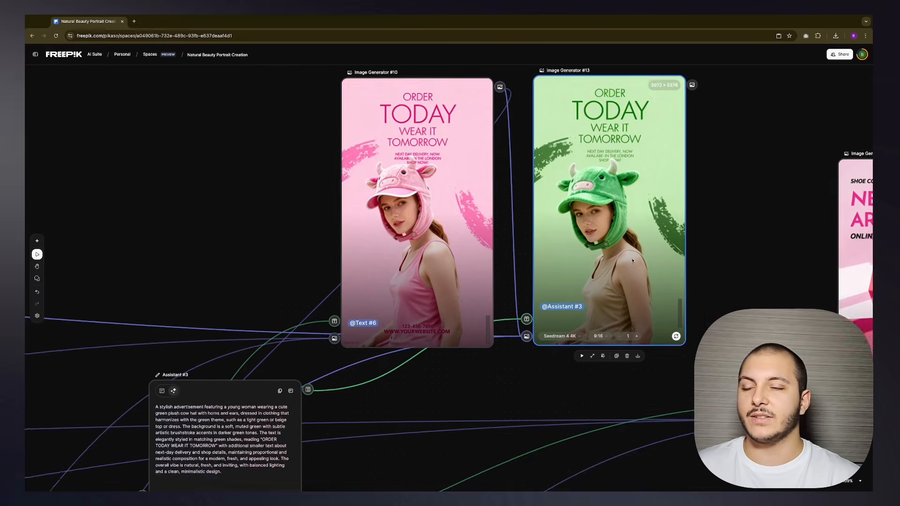
Step: Move the pink ORDER TODAY ad, Image Generator #10, back down to just above the pink NEW COLLECTION ad
scroll(684, 295, down, 3)
scroll(666, 301, right, 3)
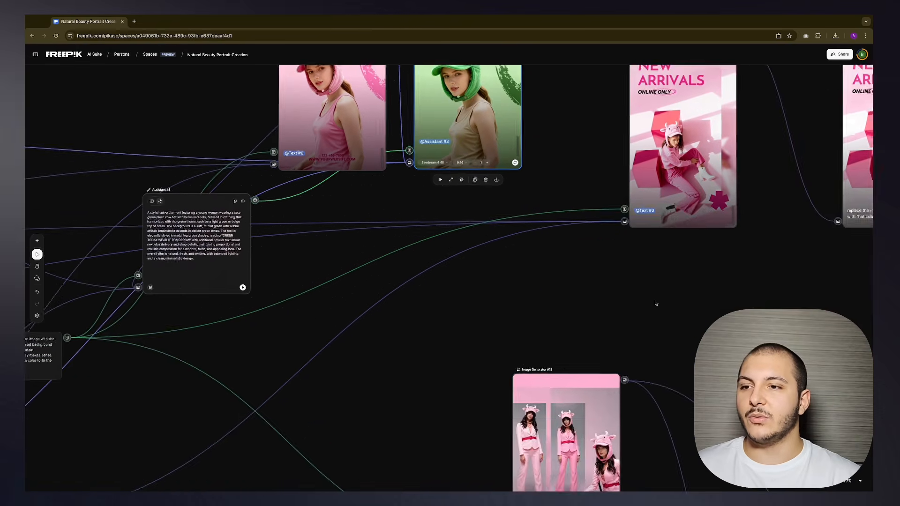
scroll(656, 303, down, 4)
drag(429, 149, 652, 328)
scroll(552, 289, right, 3)
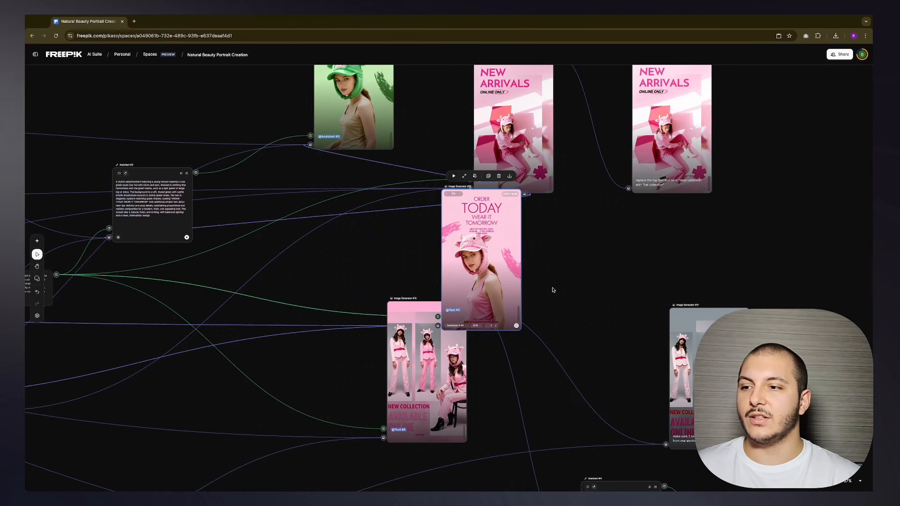
drag(492, 287, 411, 278)
scroll(583, 334, down, 1)
scroll(609, 247, left, 2)
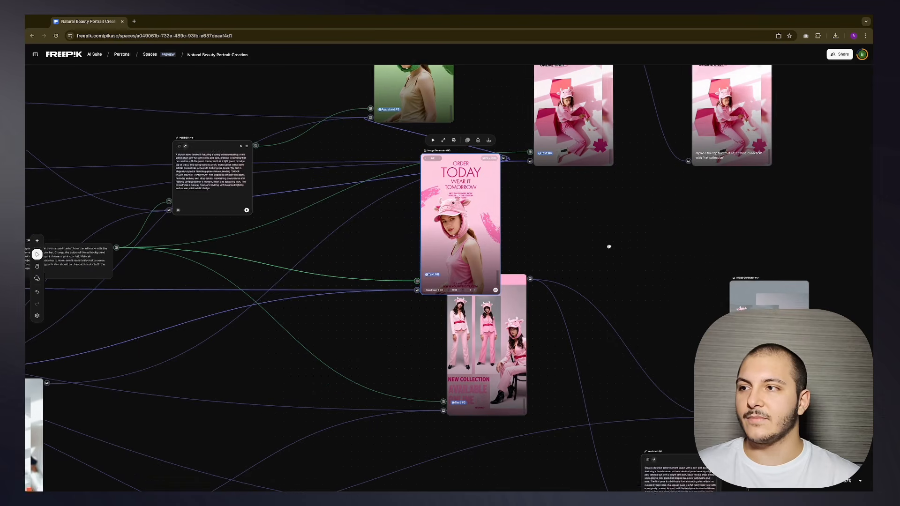
Step: Move the pink ORDER TODAY ad, Image Generator #10, away from the NEW COLLECTION ad and place the HAT COLLECTION ad, Image Generator #16, beside it
drag(491, 229, 419, 218)
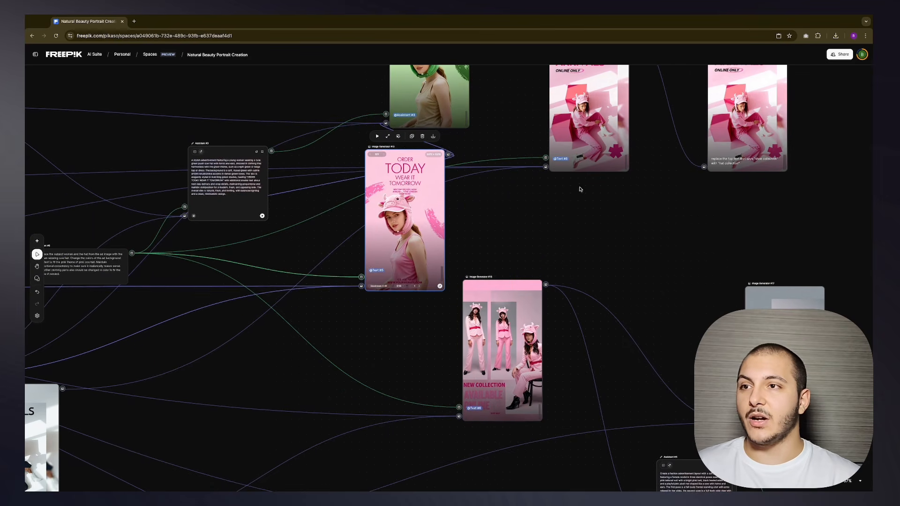
drag(624, 131, 659, 107)
drag(731, 141, 489, 260)
Step: Place the seated pink NEW COLLECTION ad, Image Generator #18, beside the HAT COLLECTION ad to form a row of three pink ads
scroll(706, 224, down, 2)
scroll(706, 224, left, 2)
scroll(717, 291, down, 3)
drag(719, 300, 551, 291)
drag(717, 403, 526, 147)
drag(636, 156, 694, 299)
drag(592, 300, 590, 290)
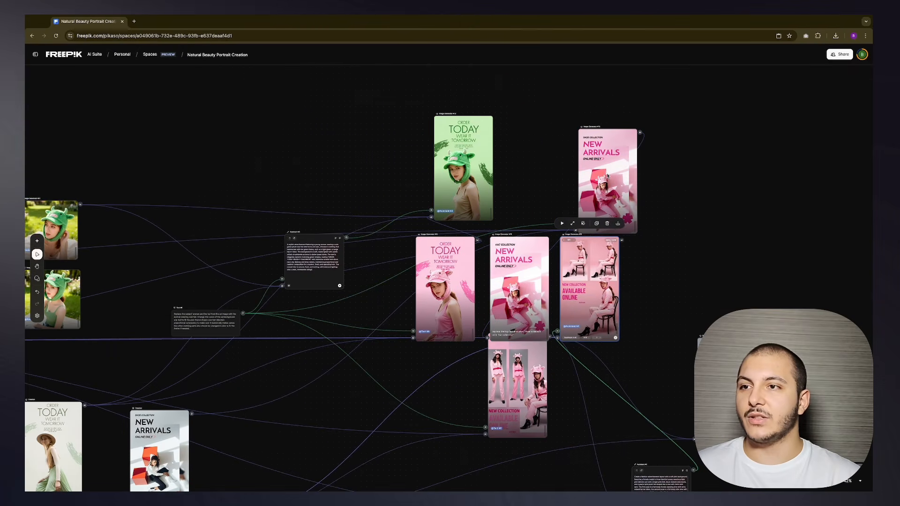
Step: Move the other pink NEW ARRIVALS ad and the NEW COLLECTION ad, Image Generator #15, clear of the row of three pink ads
drag(608, 180, 767, 169)
drag(719, 249, 753, 227)
scroll(654, 253, up, 10)
scroll(655, 254, left, 5)
scroll(703, 206, down, 3)
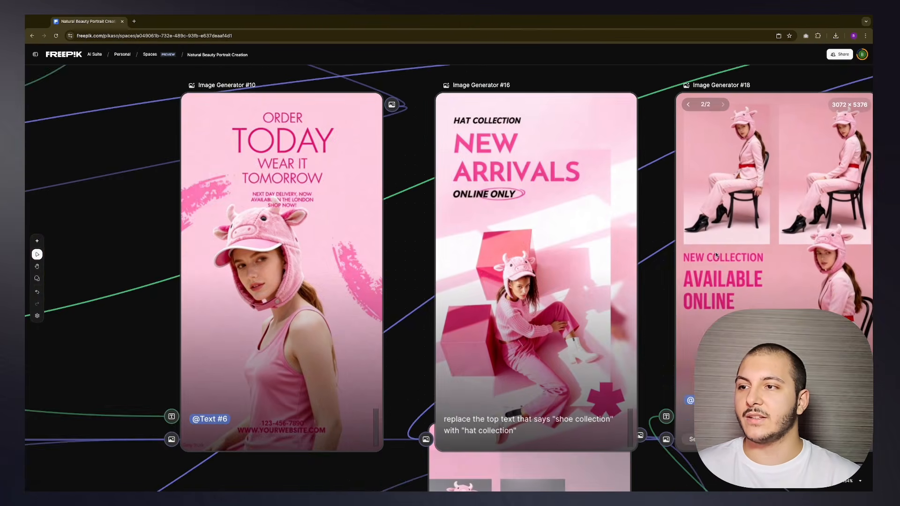
drag(569, 429, 571, 473)
click(640, 430)
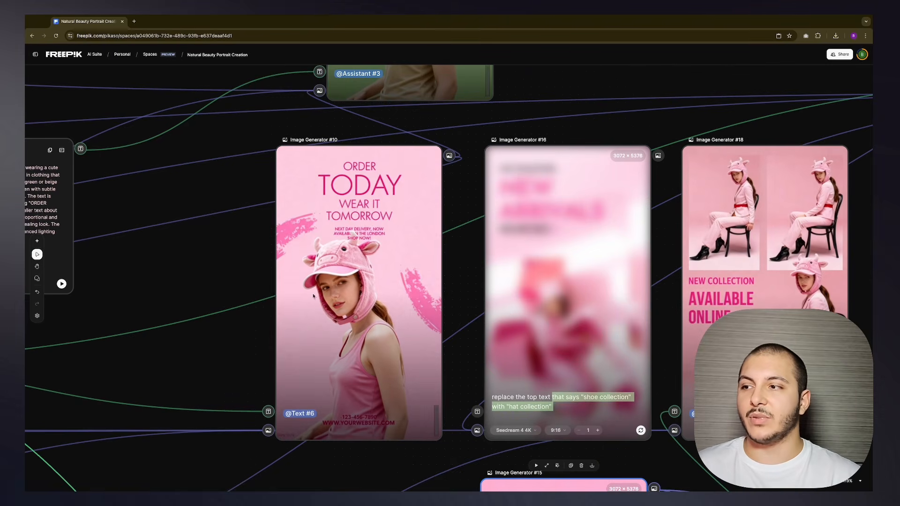
Step: Compare the three pink ads in the row, and the pink ORDER TODAY ad with the green Image Generator #13 above it
click(269, 255)
scroll(328, 282, right, 1)
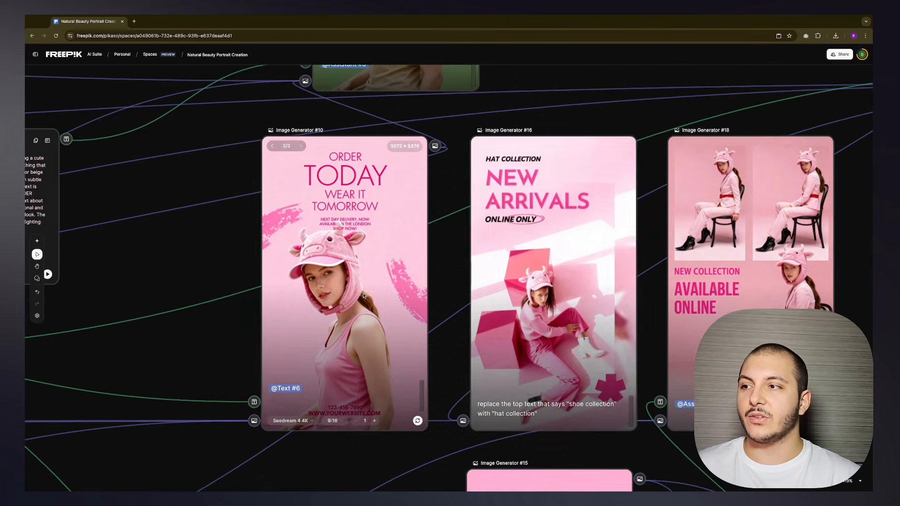
scroll(363, 295, down, 3)
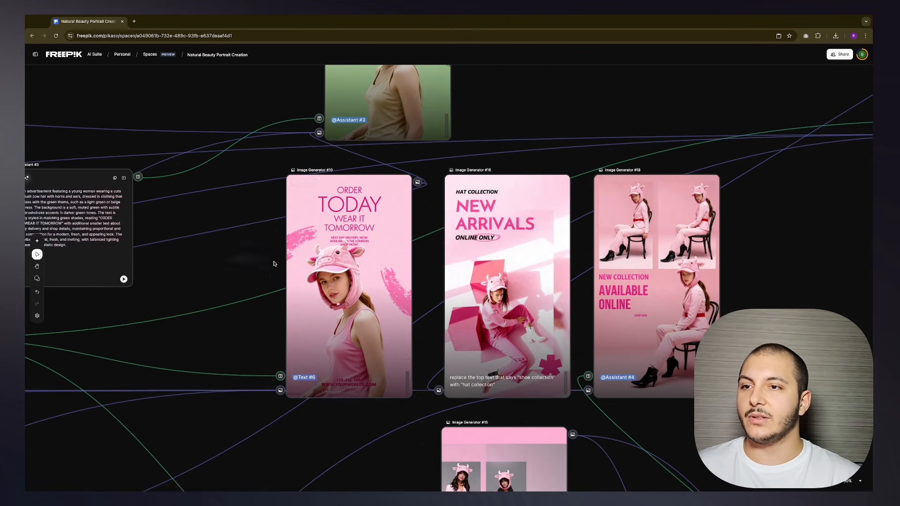
drag(231, 257, 785, 310)
click(784, 307)
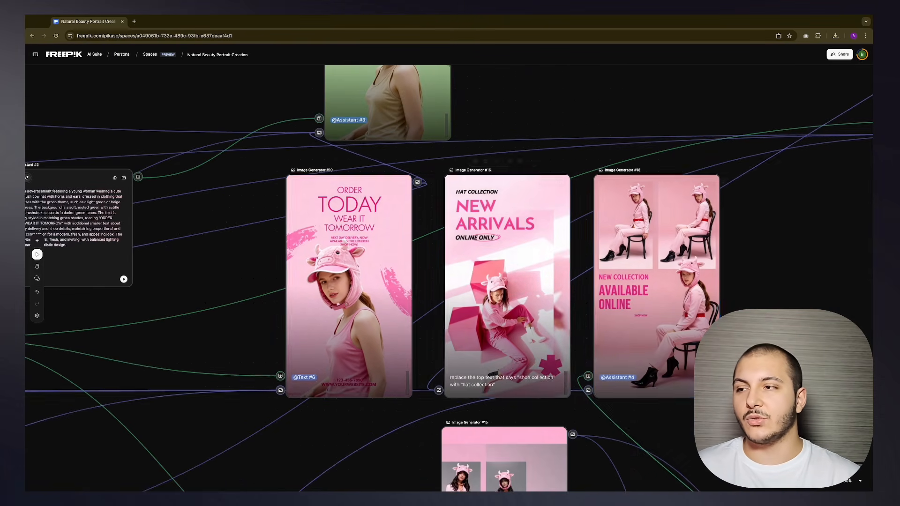
scroll(530, 272, left, 3)
scroll(530, 272, up, 3)
scroll(529, 272, down, 5)
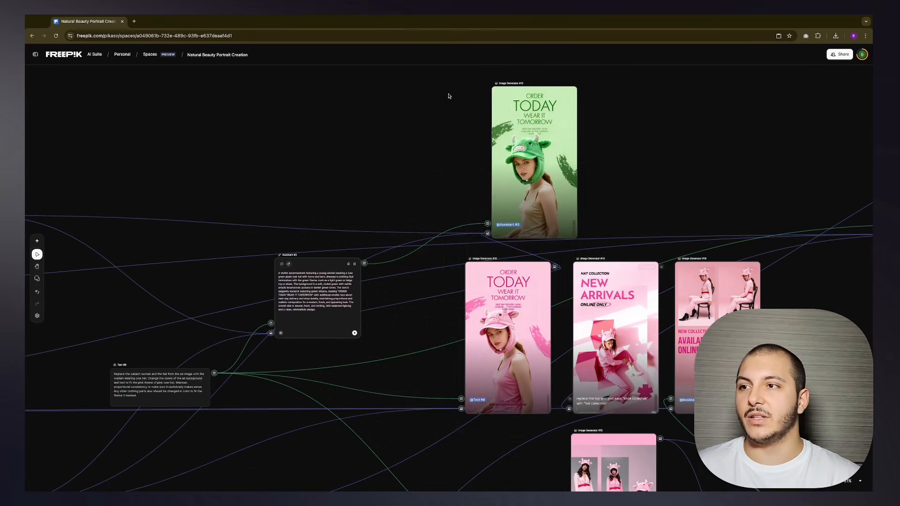
drag(448, 89, 537, 429)
drag(535, 396, 535, 394)
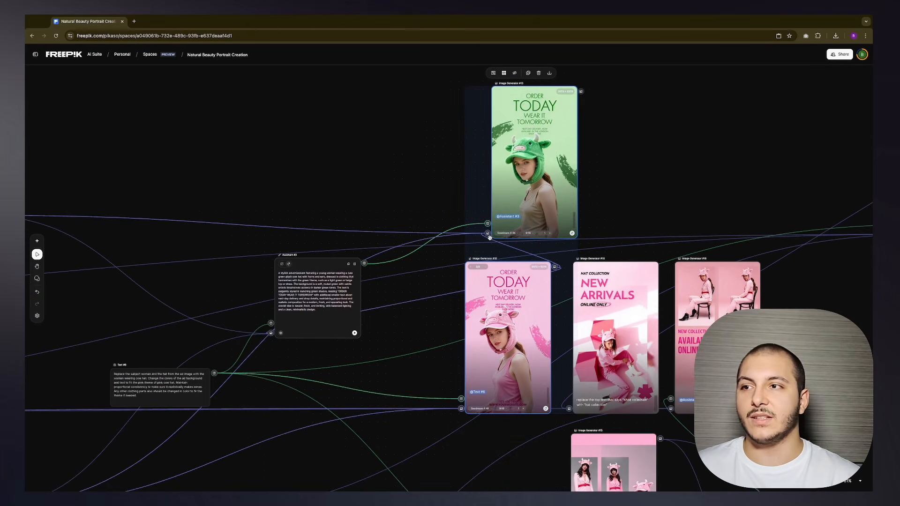
click(435, 131)
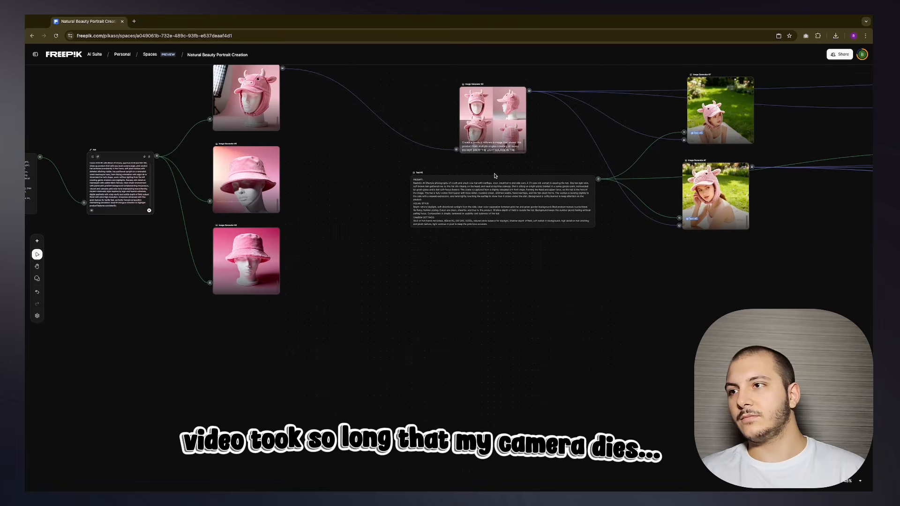
Step: Examine the prompt, visual style and camera settings of the pink cow hat lifestyle photo in Text #5
scroll(495, 176, up, 3)
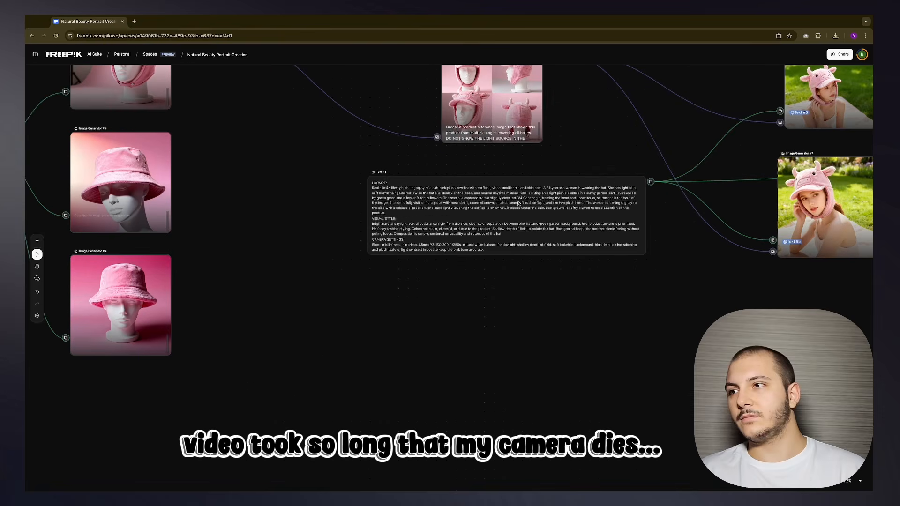
scroll(484, 191, up, 2)
click(481, 190)
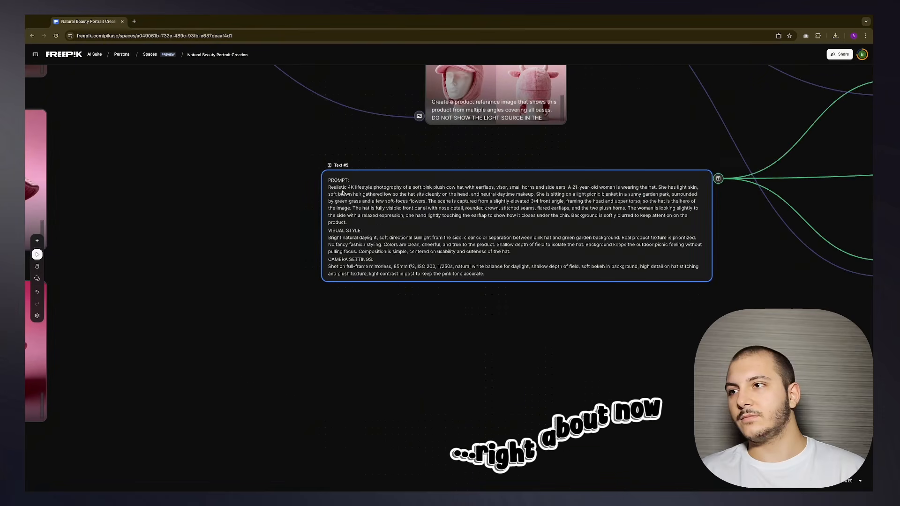
drag(421, 175, 419, 172)
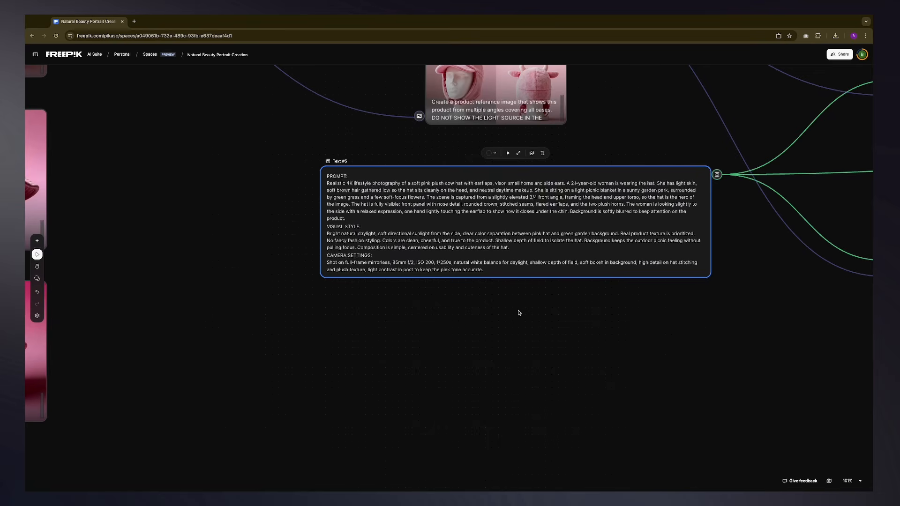
drag(544, 273, 595, 284)
scroll(629, 274, down, 1)
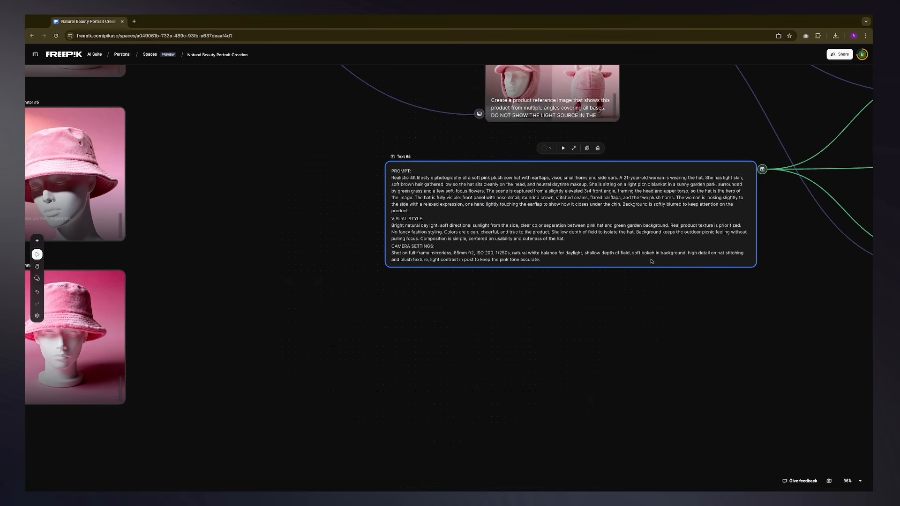
drag(651, 261, 613, 249)
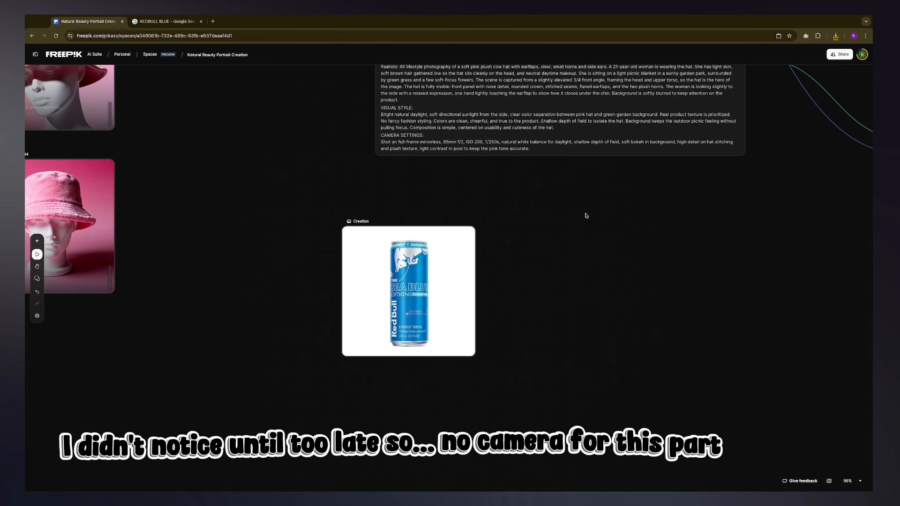
Step: Position the Text #5 prompt and the blue Red Bull can image so that the can sits below the prompt with free space beside it
drag(565, 232, 543, 258)
drag(422, 300, 413, 287)
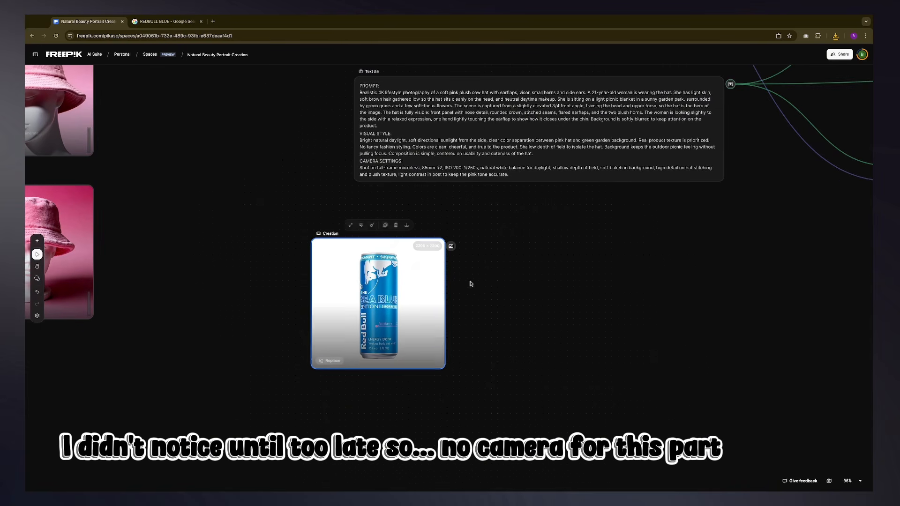
drag(472, 283, 475, 311)
drag(486, 186, 443, 166)
mouse_move(373, 335)
mouse_down()
mouse_move(357, 326)
mouse_move(359, 339)
mouse_up()
drag(538, 319, 498, 319)
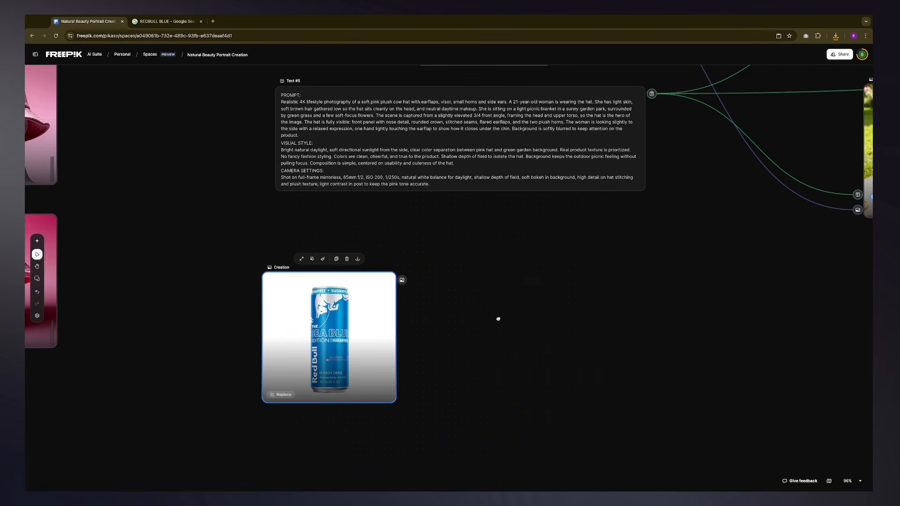
scroll(502, 297, down, 1)
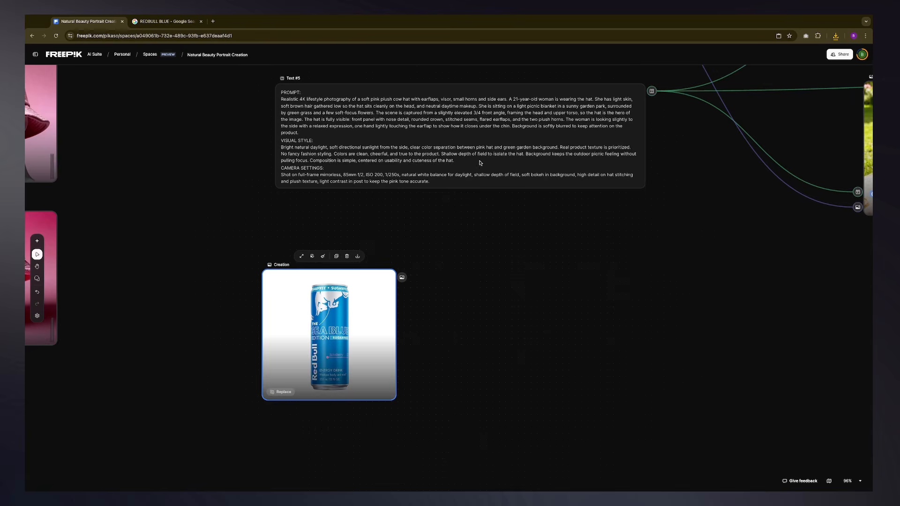
Step: Add an Assistant node beside the Red Bull can image and connect the Text #5 prompt to its text input
click(504, 293)
right_click(513, 255)
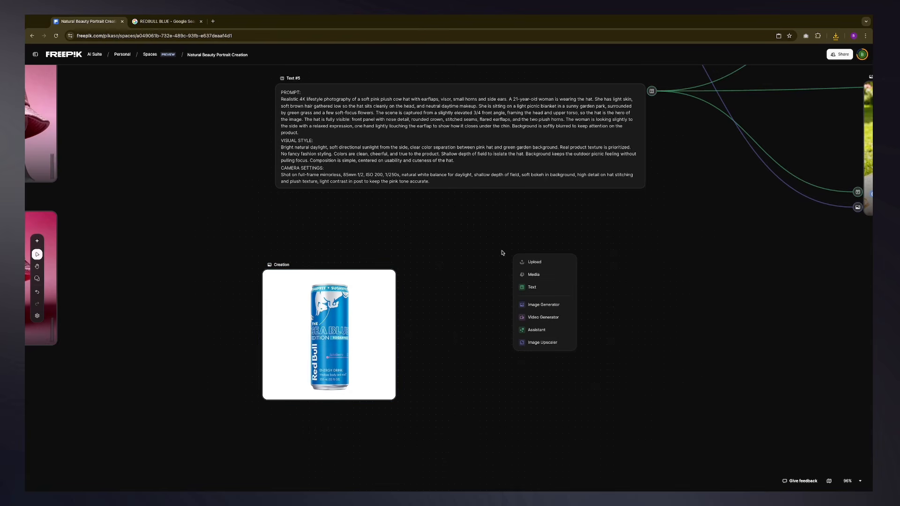
click(539, 330)
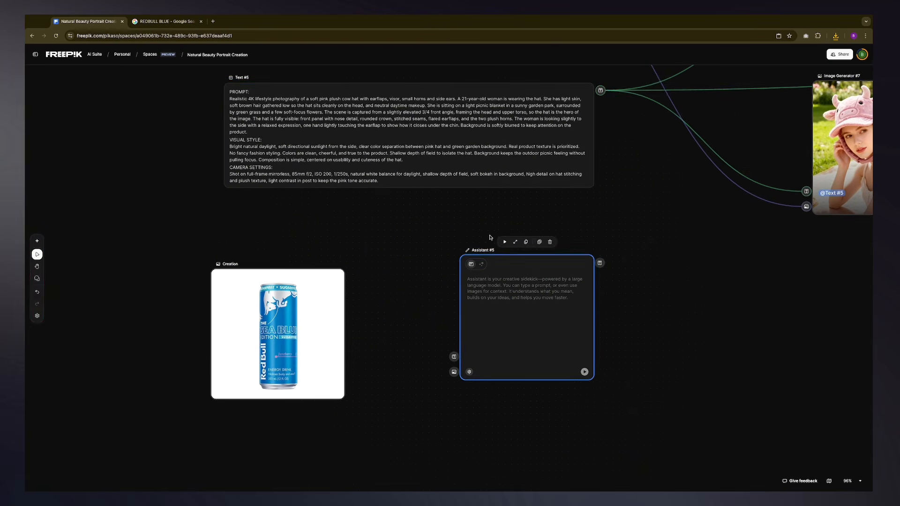
click(476, 158)
click(604, 91)
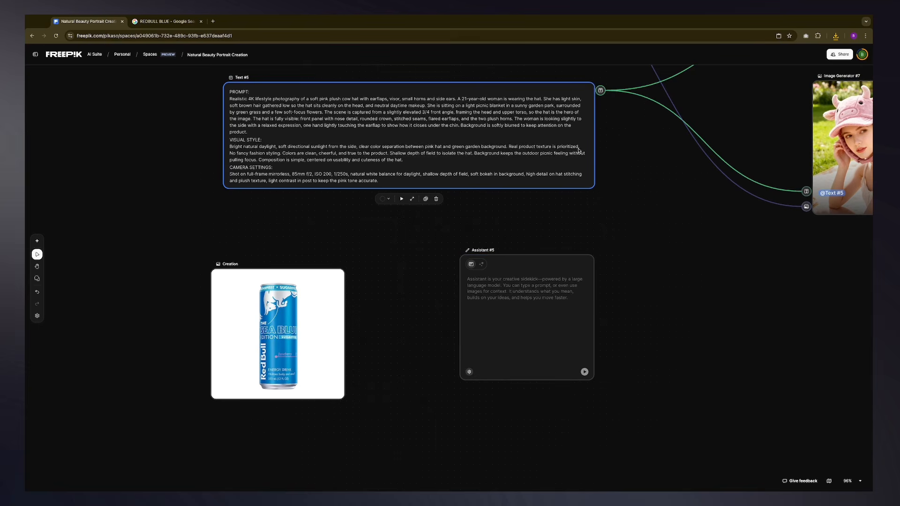
drag(600, 90, 644, 147)
drag(670, 116, 453, 357)
drag(486, 142, 372, 133)
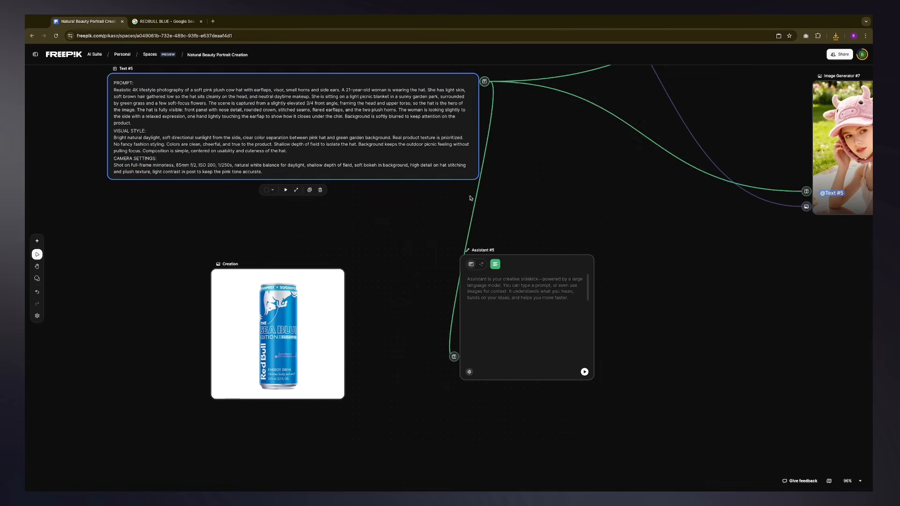
Step: Move Assistant #5 farther from the Red Bull can and connect the can image to its image input
drag(557, 309, 645, 319)
drag(579, 315, 584, 295)
click(320, 305)
drag(351, 277, 547, 363)
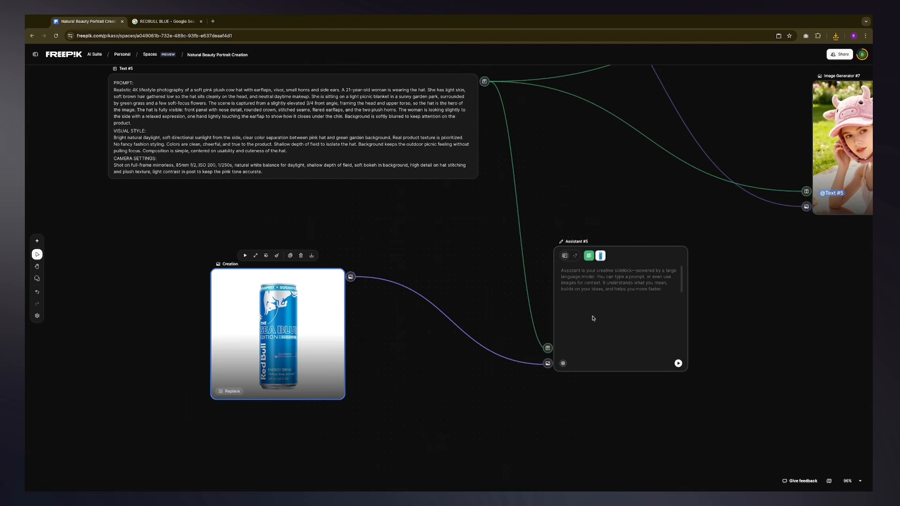
Step: Instruct Assistant #5 to keep the prompt's concept in its totality, replace the pink hat with my product where mandatory, and make the model male
click(581, 276)
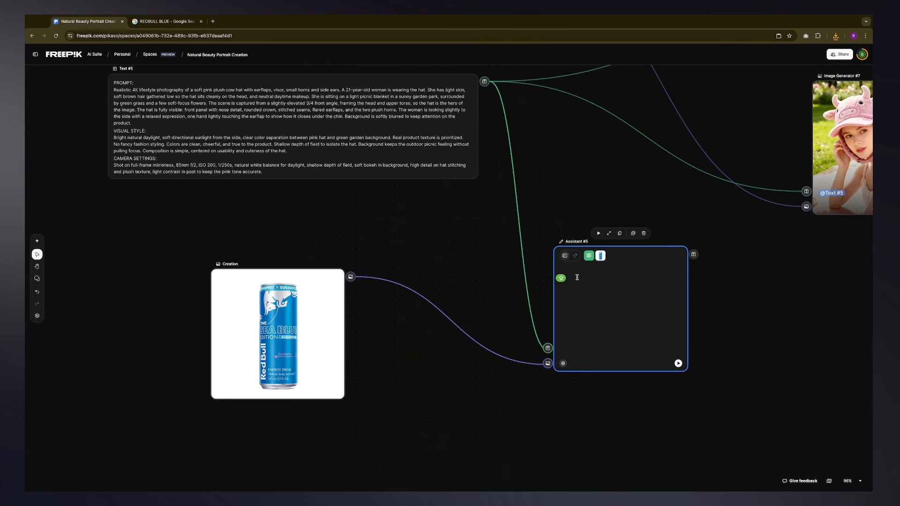
text(KE)
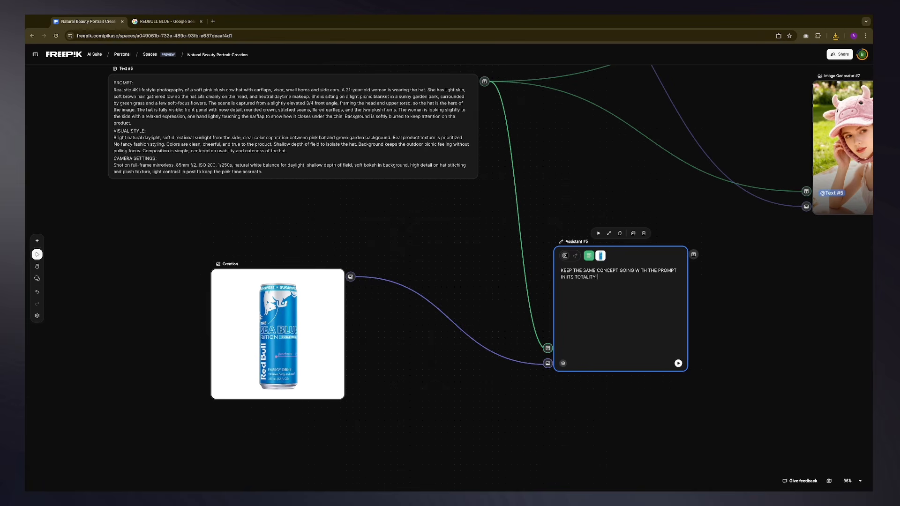
text(REPLACE WHERE IT IS MANDATORY)
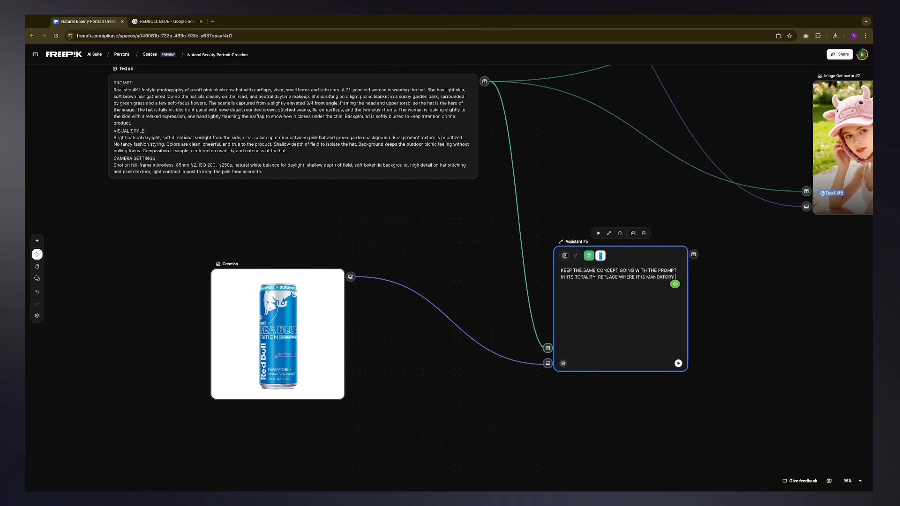
text(WITH MY PRODUCT INSTEAD OF THE PINK HAT)
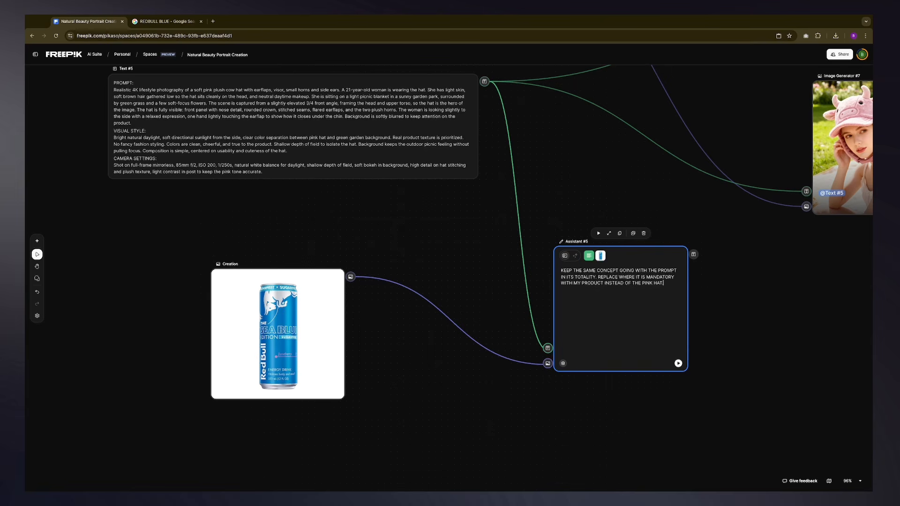
text(CE THE MODEL WITH A MALE ONE.)
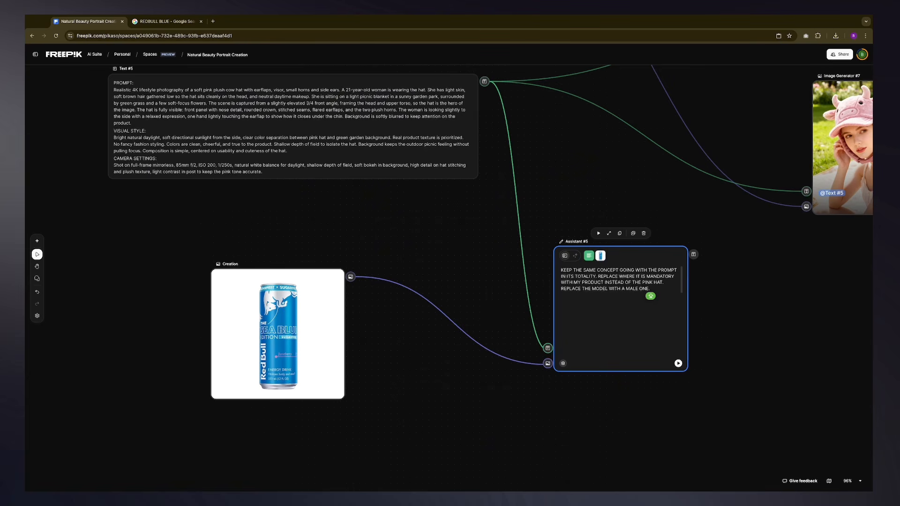
Step: Reread the Text #5 prompt up close, checking which scene details it describes
scroll(526, 216, left, 3)
scroll(539, 214, up, 5)
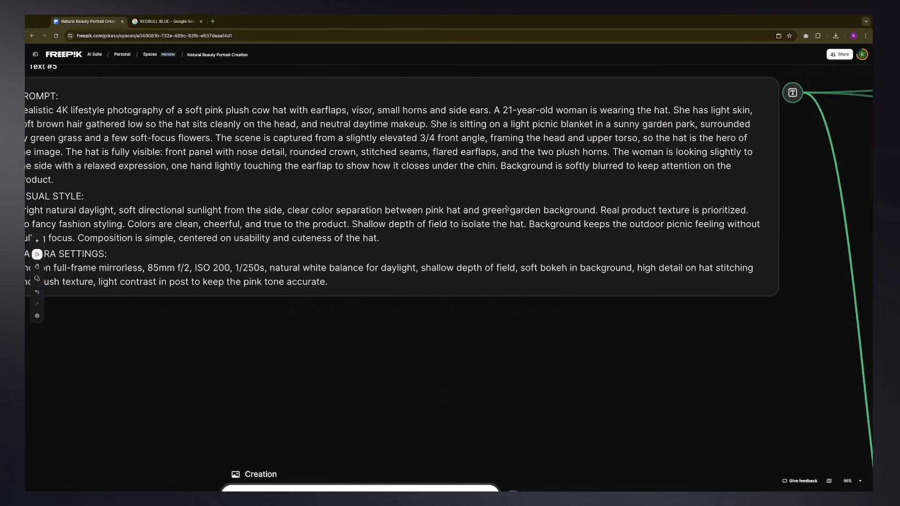
scroll(558, 213, left, 2)
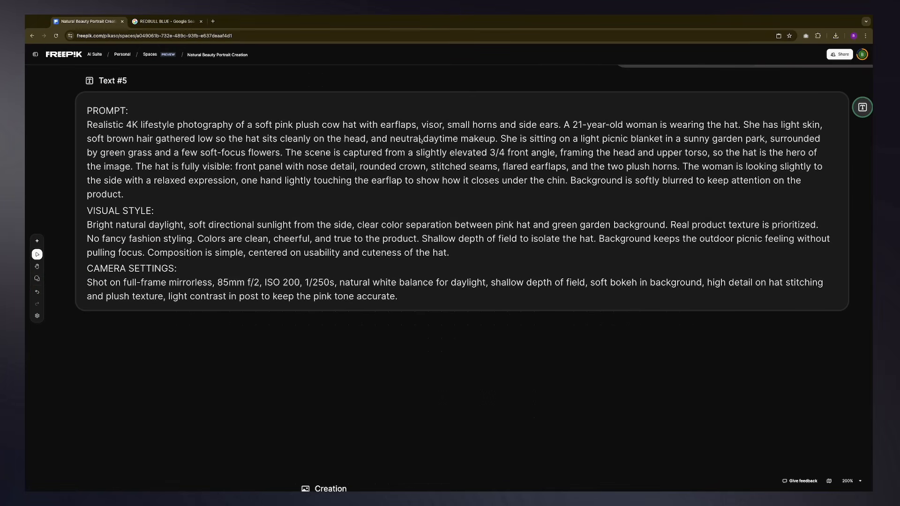
scroll(420, 140, up, 2)
scroll(420, 140, left, 2)
scroll(289, 95, down, 3)
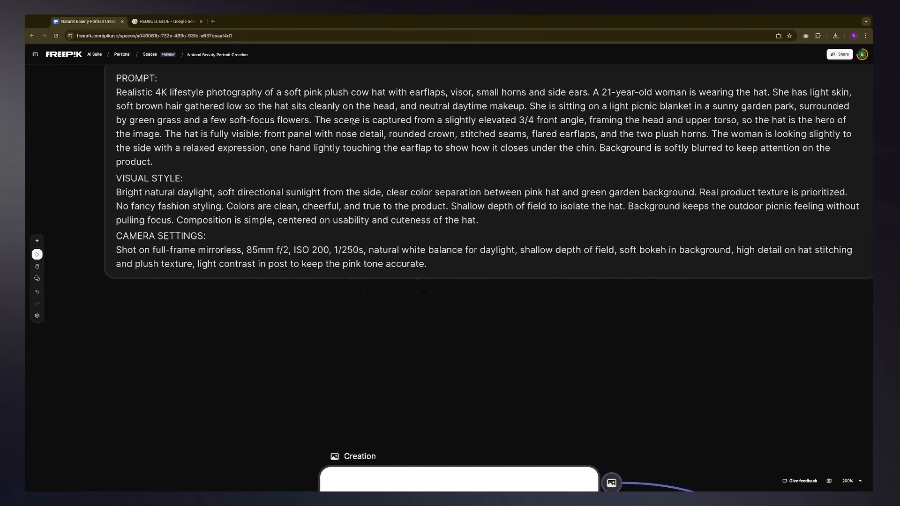
scroll(504, 139, right, 3)
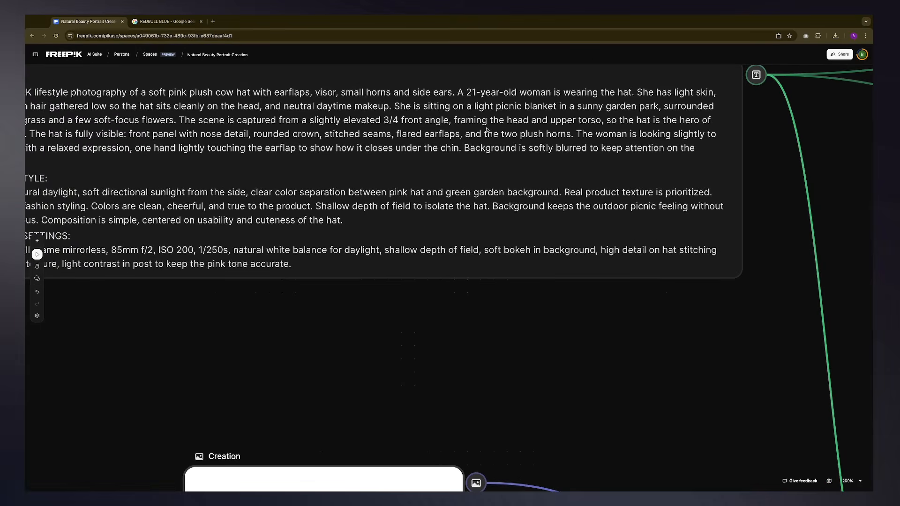
scroll(509, 154, down, 3)
scroll(589, 239, right, 3)
scroll(500, 202, down, 2)
scroll(495, 218, right, 2)
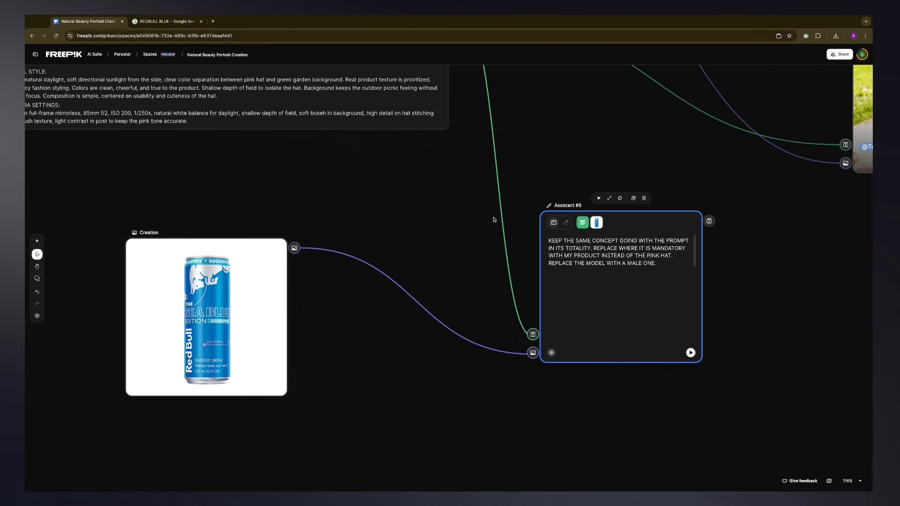
Step: Append "CHANGE THE SCENE TO BE A HELICOPTER" to the instructions in Assistant #5
click(663, 265)
text(CHANGE THE SCENE TO BE A HELICOPTER)
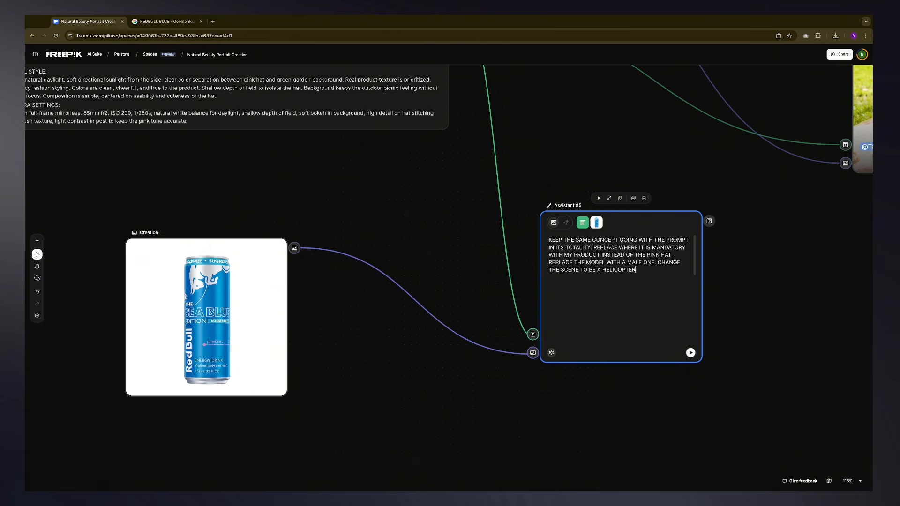
drag(769, 284, 678, 275)
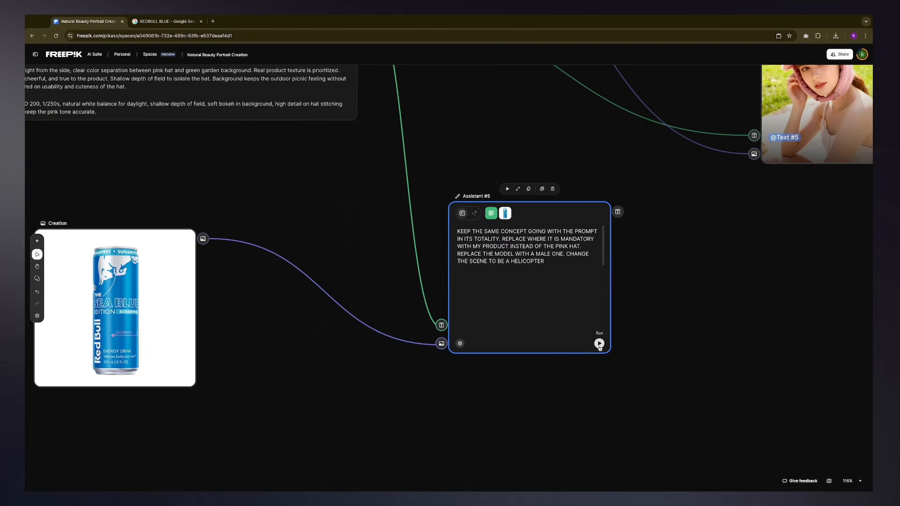
Step: Run Assistant #5 and feed its text output into a new image generator
click(599, 344)
scroll(449, 284, right, 3)
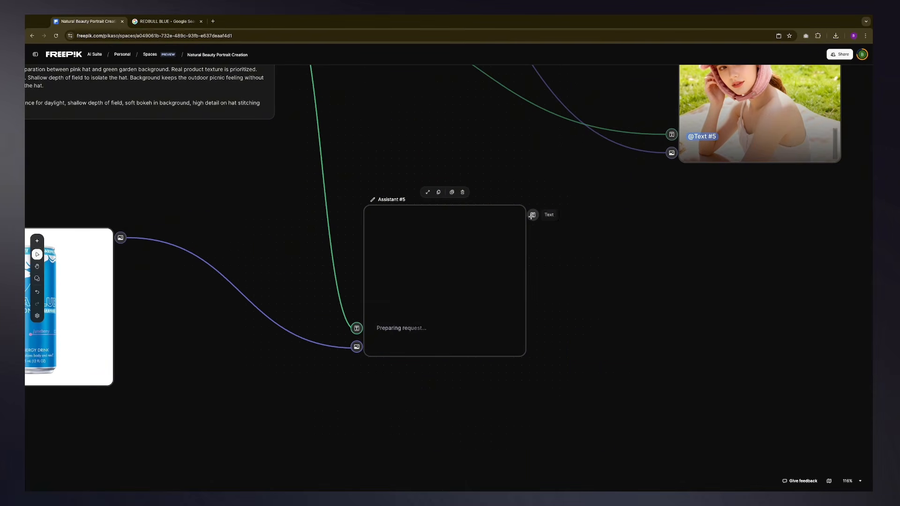
drag(532, 215, 659, 277)
click(679, 283)
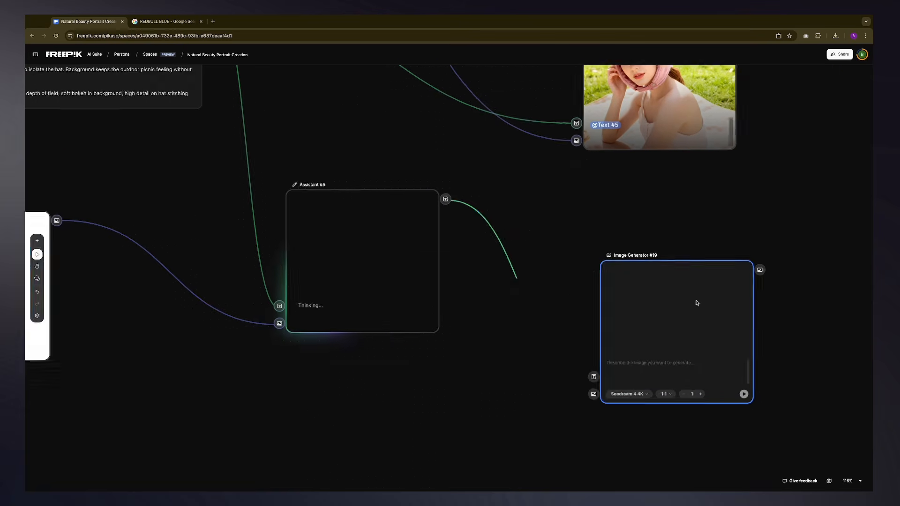
Step: Set the new image generator to produce 2 images and move it closer to Assistant #5
drag(420, 273, 448, 239)
scroll(448, 239, left, 3)
click(570, 286)
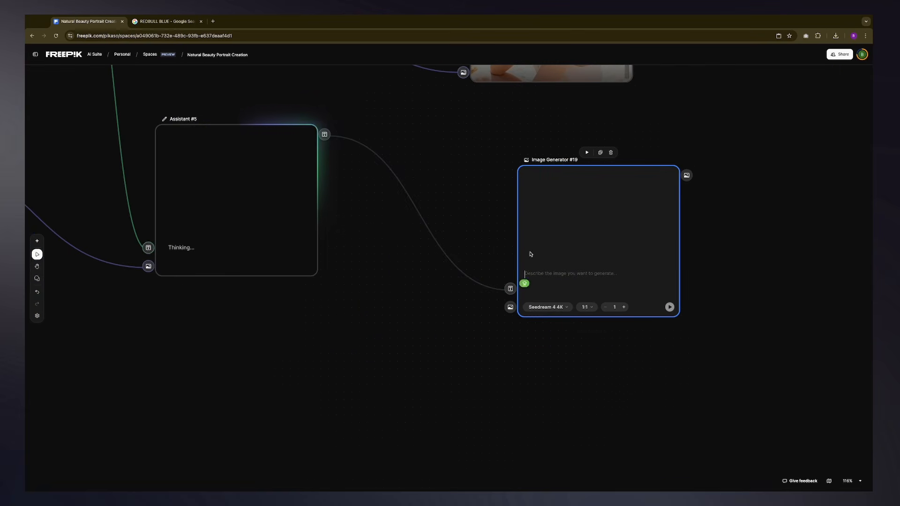
scroll(563, 221, right, 2)
click(603, 294)
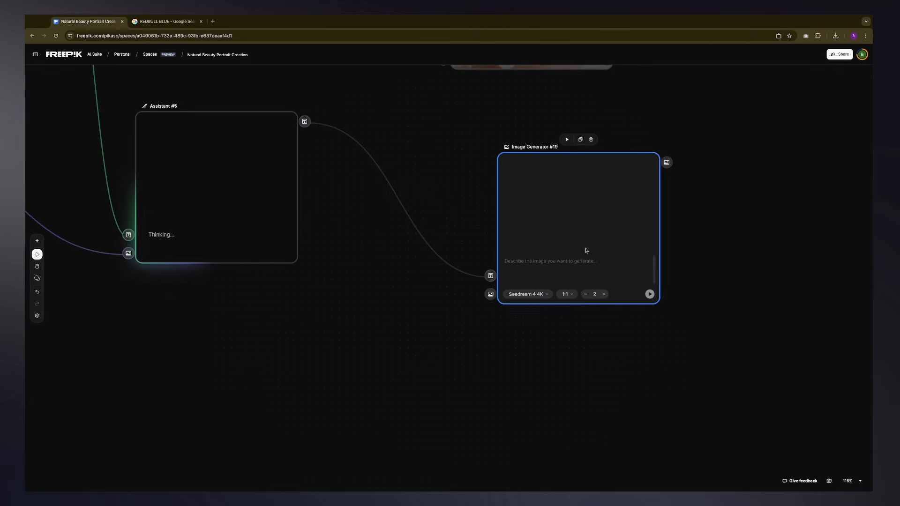
drag(585, 250, 524, 226)
scroll(619, 226, left, 3)
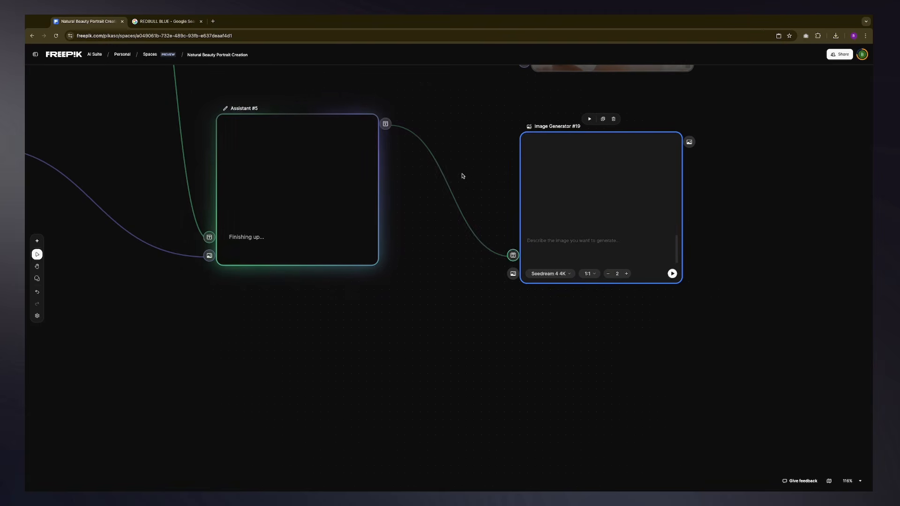
Step: Read through the prompt written by Assistant #5, checking the product, model and scene
scroll(321, 178, left, 3)
click(334, 209)
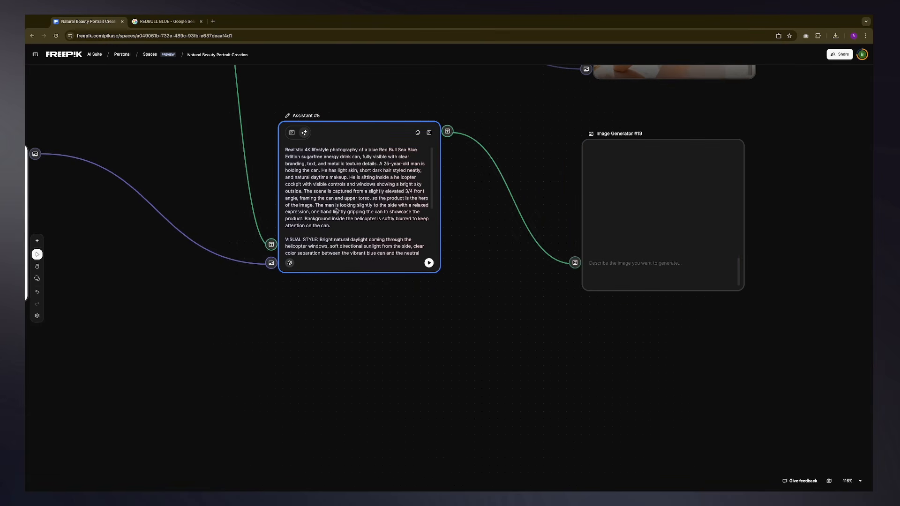
scroll(336, 210, down, 2)
scroll(337, 210, up, 2)
click(540, 186)
click(589, 195)
drag(540, 183, 570, 281)
scroll(583, 229, down, 3)
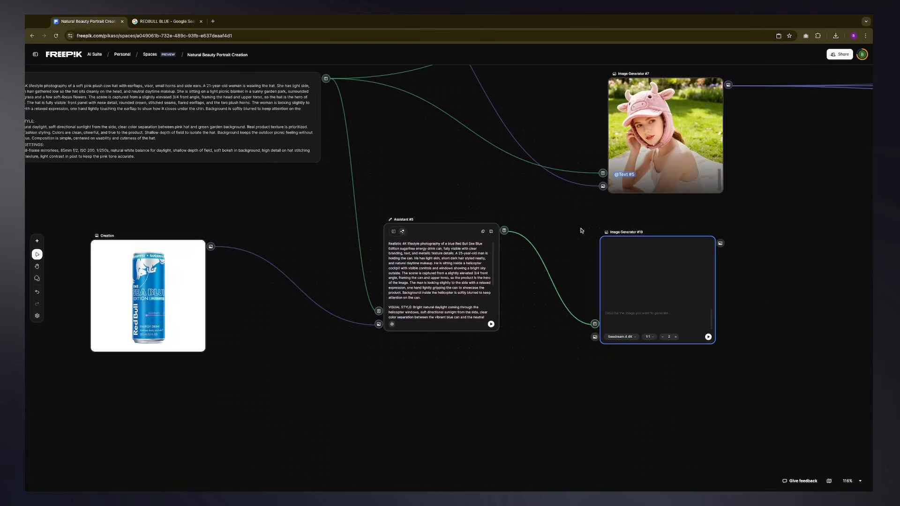
Step: Connect the Red Bull can image to Image Generator #19's image input and run the generation with Seedream 4 4K
drag(582, 229, 599, 285)
click(651, 176)
drag(605, 163, 675, 271)
drag(566, 314, 496, 30)
click(213, 206)
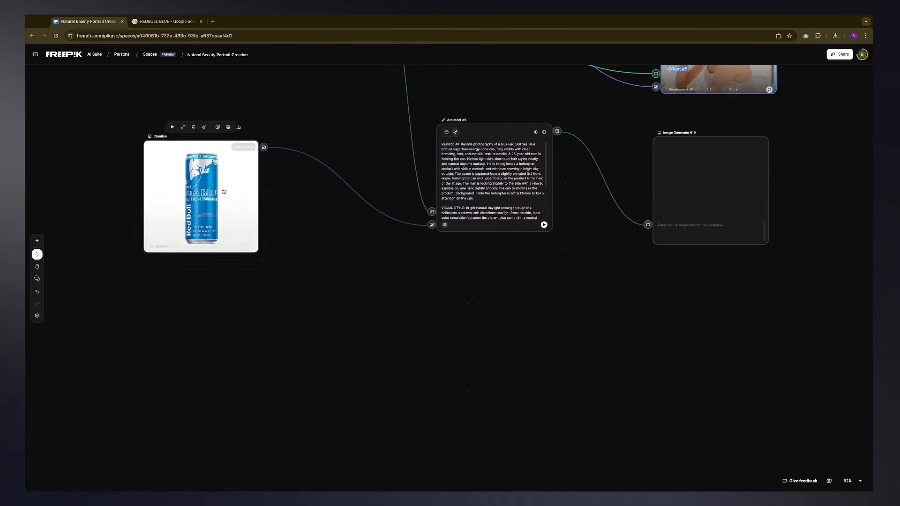
drag(642, 248, 648, 238)
drag(688, 277, 637, 295)
mouse_move(671, 219)
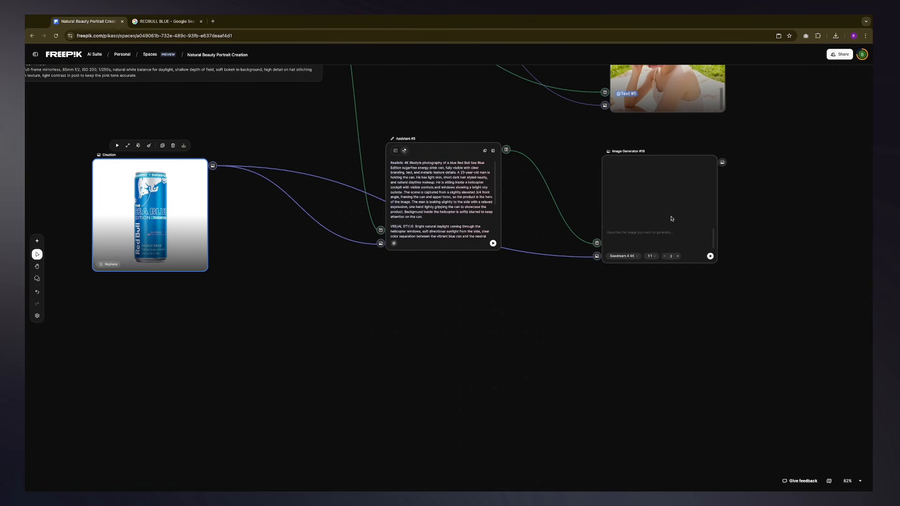
click(710, 256)
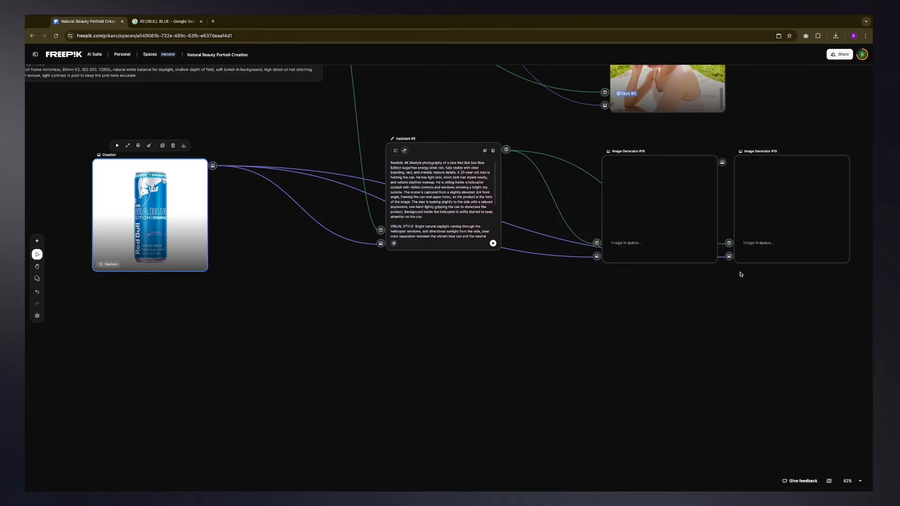
Step: Select both generators connected to Assistant #5 and stack them vertically
drag(698, 354, 531, 201)
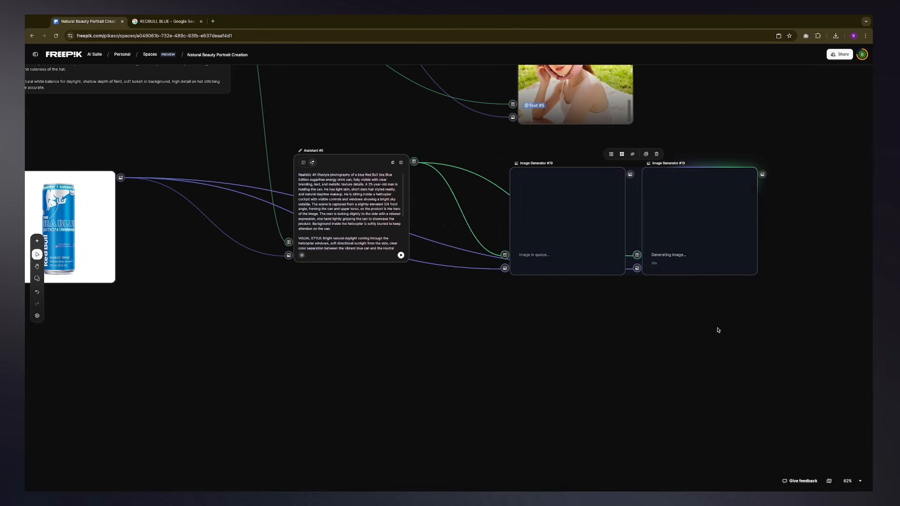
click(718, 330)
drag(717, 208, 602, 353)
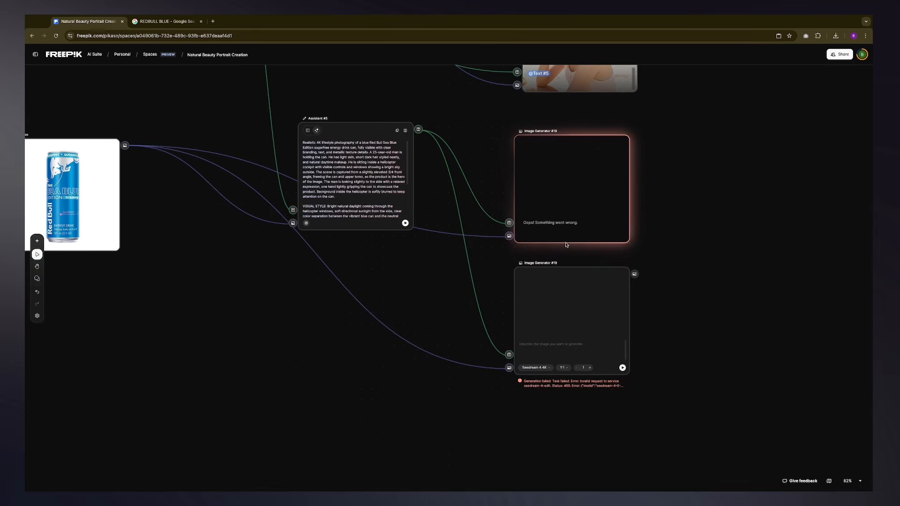
Step: Read the generation errors and try rerunning the upper Image Generator #19 with Seedream 4 4K
scroll(595, 313, up, 5)
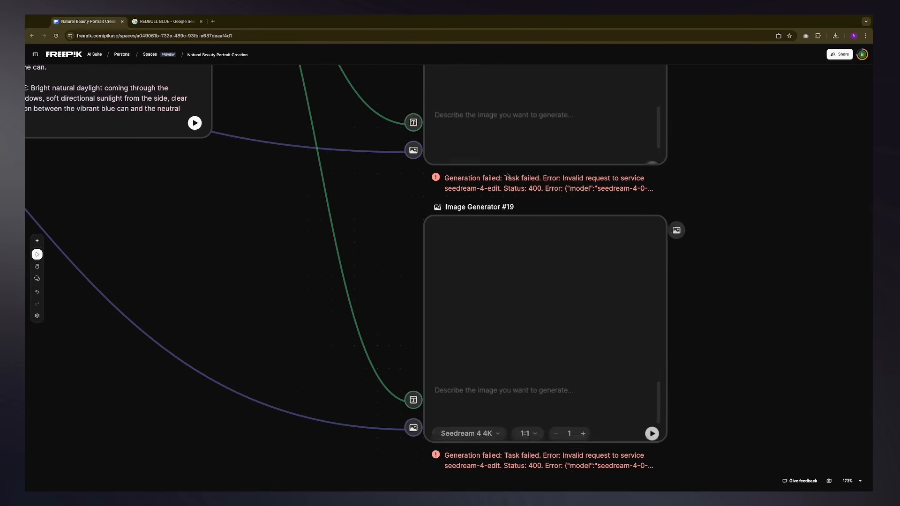
click(508, 178)
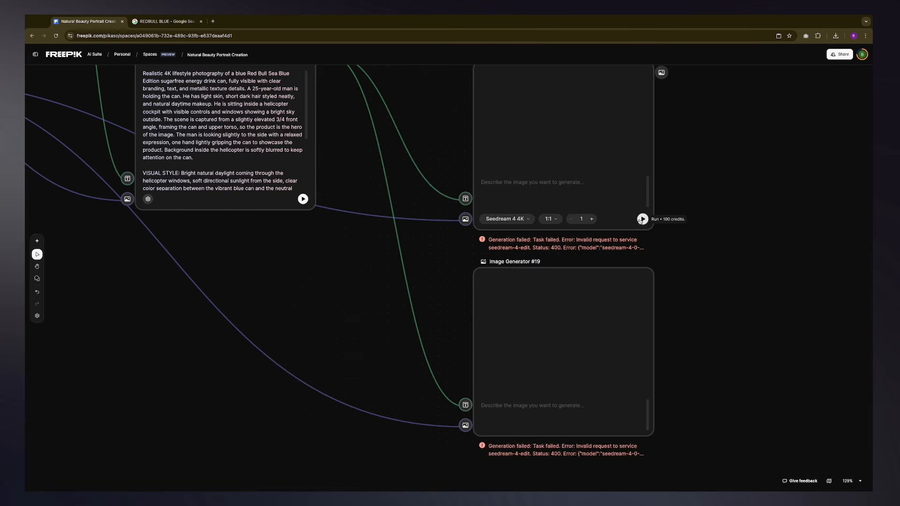
click(642, 219)
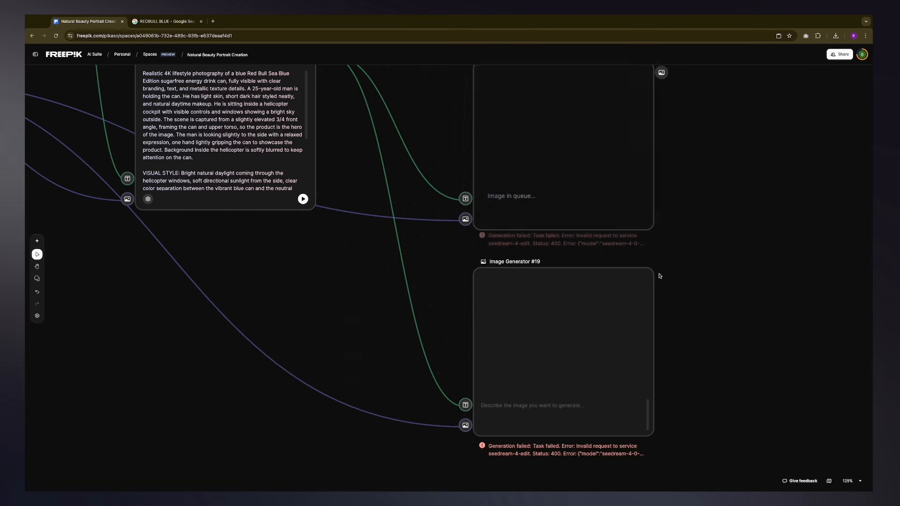
scroll(655, 310, down, 2)
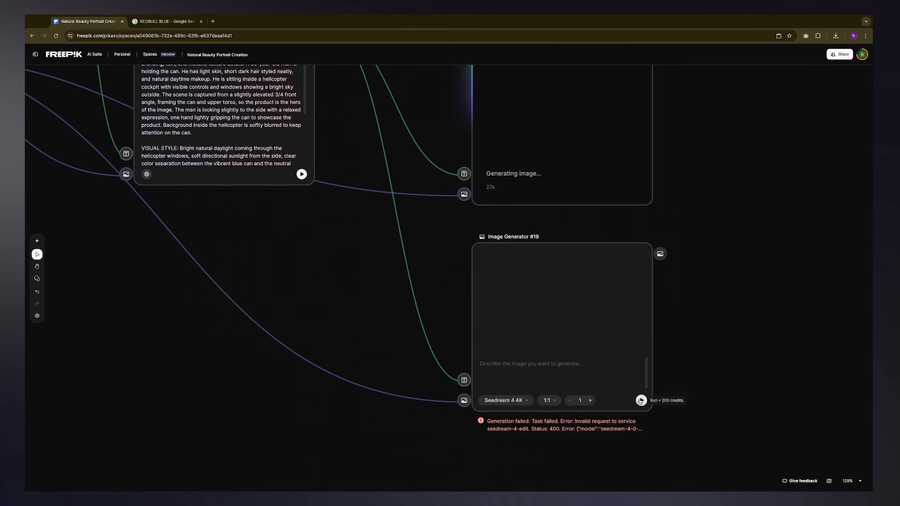
scroll(712, 302, up, 2)
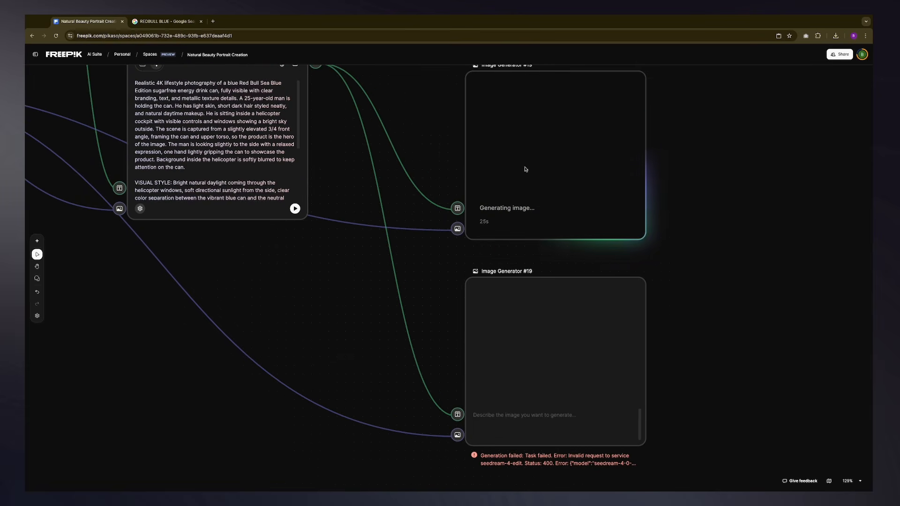
scroll(609, 233, up, 3)
scroll(609, 233, up, 1)
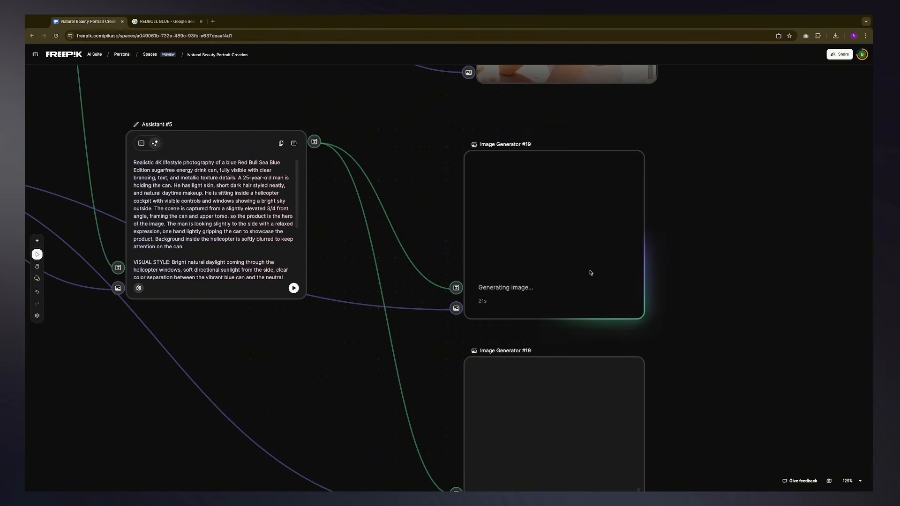
Step: Rerun the upper Image Generator #19 with the Google Nano Banana model at 1:1
scroll(589, 272, down, 2)
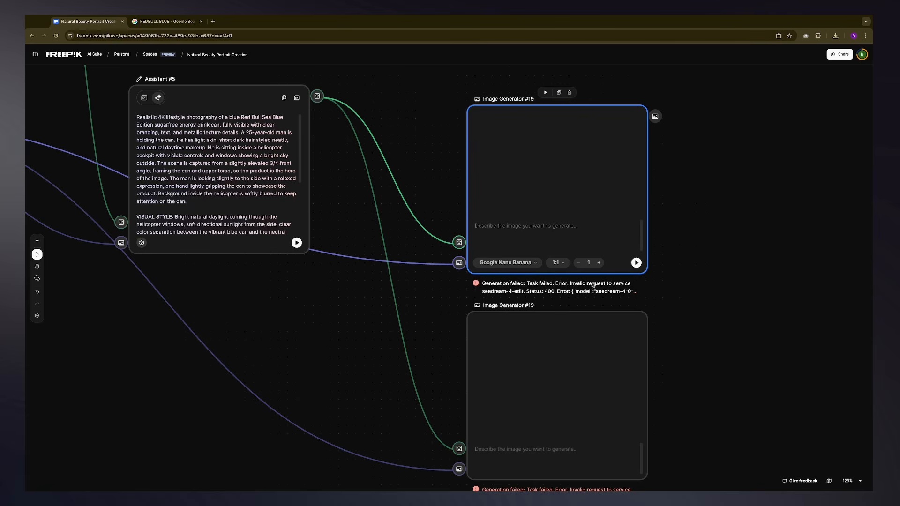
click(636, 262)
scroll(583, 266, down, 3)
scroll(588, 296, up, 1)
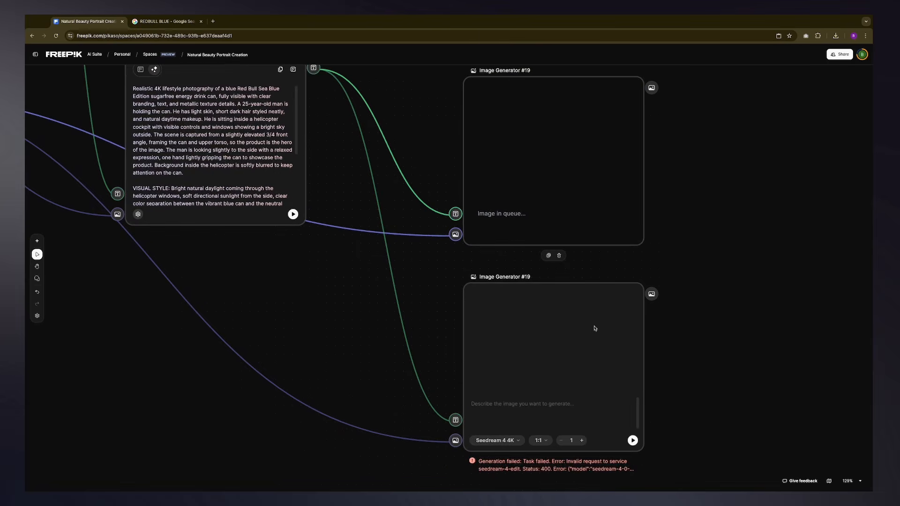
scroll(605, 327, down, 1)
scroll(607, 327, down, 1)
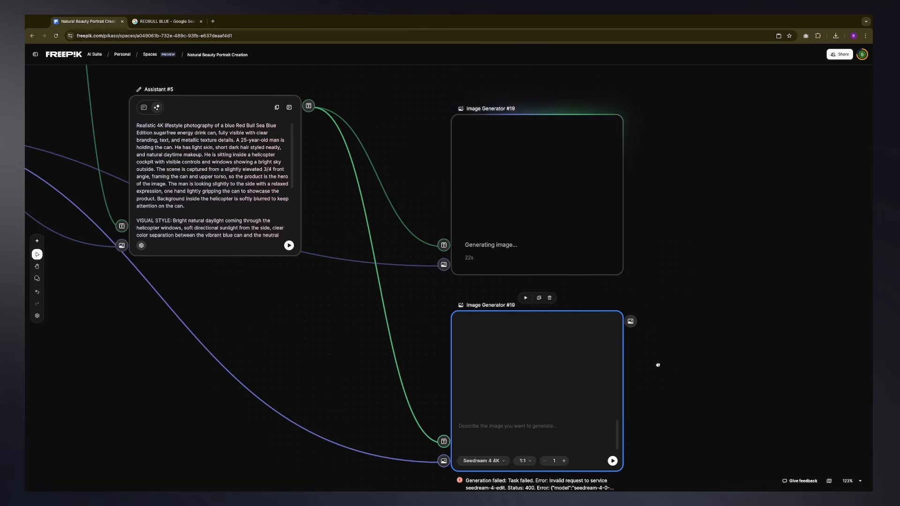
drag(657, 365, 658, 345)
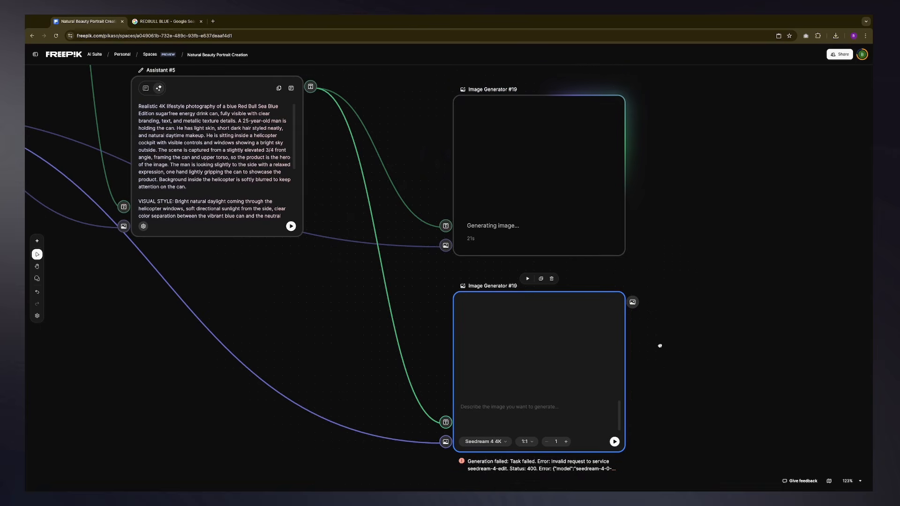
Step: Examine the upper generator's result up close, checking the man, the Red Bull can and the helicopter cockpit
click(677, 250)
drag(660, 237, 663, 254)
drag(613, 224, 612, 191)
drag(701, 232, 701, 264)
drag(579, 216, 570, 233)
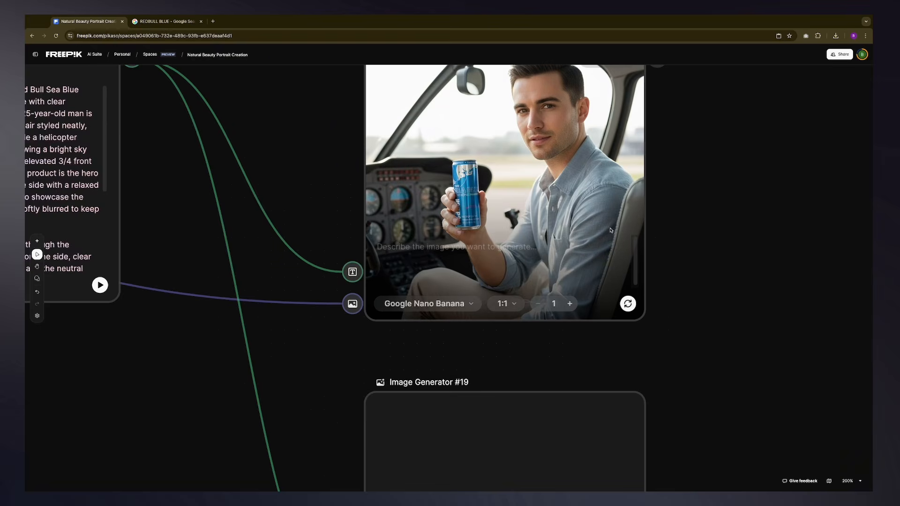
scroll(565, 229, up, 1)
scroll(565, 229, left, 1)
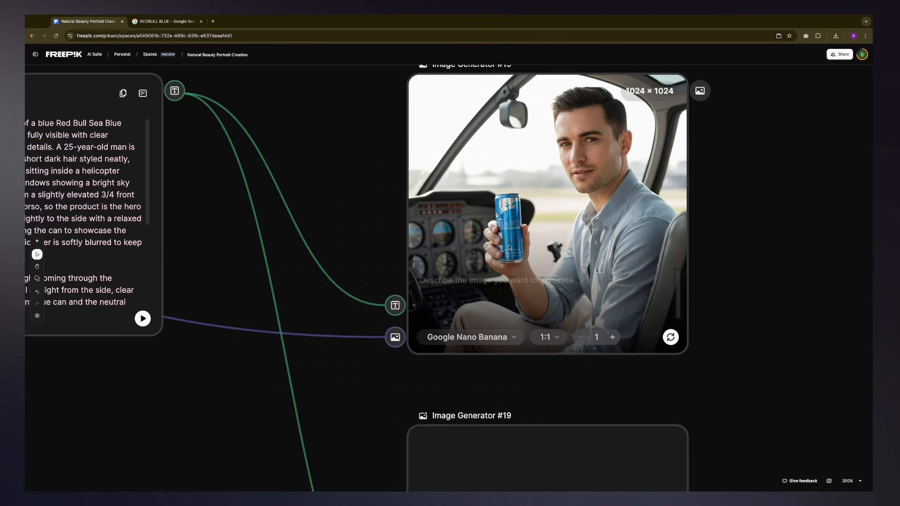
Step: Trace the workflow back through Assistant #5 and the can image to the original Text #5 prompt
scroll(439, 253, down, 5)
scroll(439, 253, left, 4)
scroll(553, 230, up, 4)
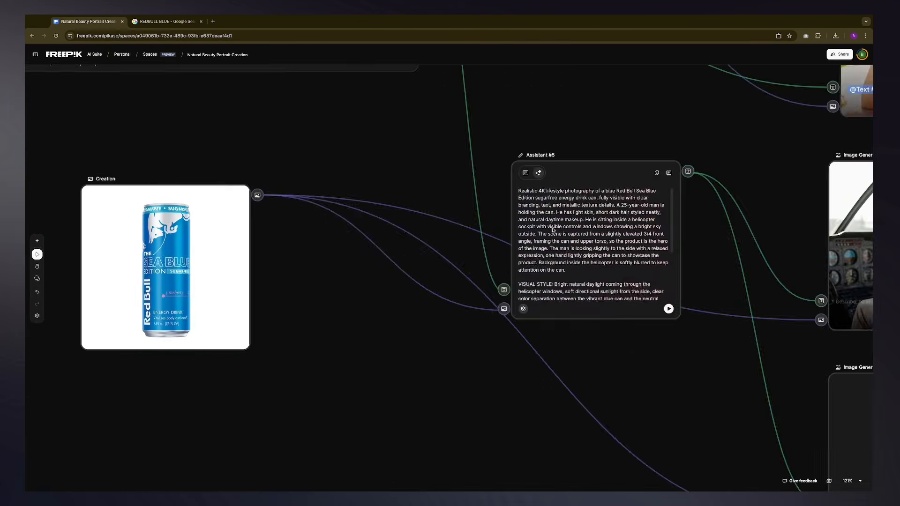
drag(361, 172, 571, 314)
click(487, 147)
drag(527, 244, 542, 264)
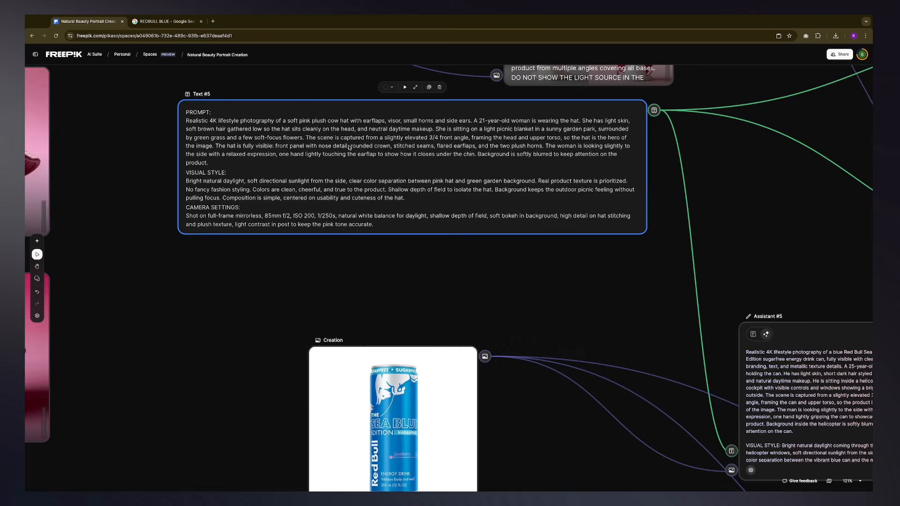
scroll(349, 147, right, 10)
scroll(349, 147, down, 4)
Step: Reposition the generated helicopter image slightly closer to Assistant #5
click(620, 239)
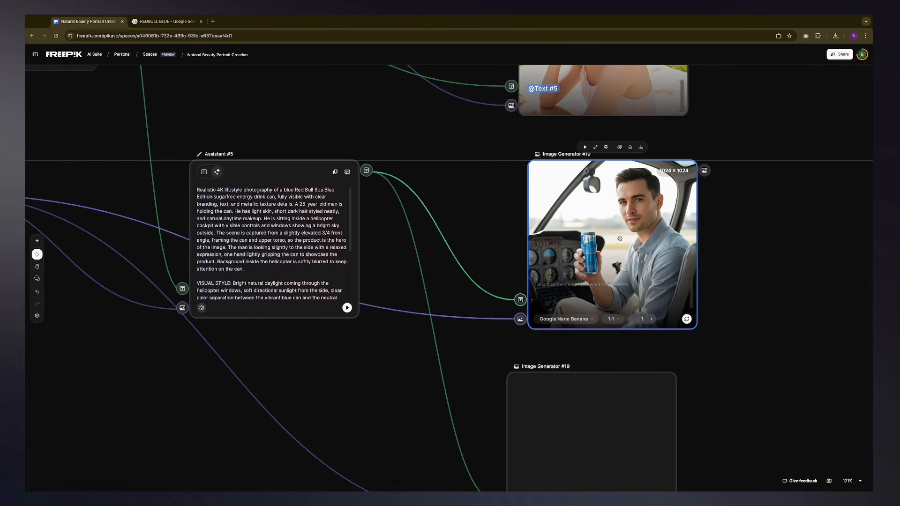
drag(619, 239, 602, 243)
scroll(603, 235, down, 1)
scroll(602, 234, left, 1)
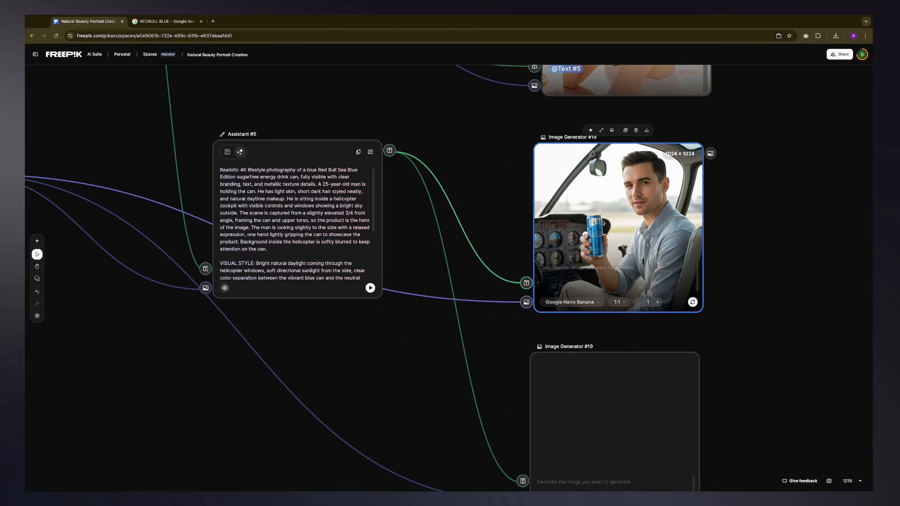
scroll(602, 222, down, 1)
drag(601, 212, 591, 229)
Step: Align the empty Image Generator #19 directly beneath the helicopter image, leaving a gap between them
drag(588, 387, 571, 368)
scroll(571, 368, down, 5)
scroll(571, 367, right, 1)
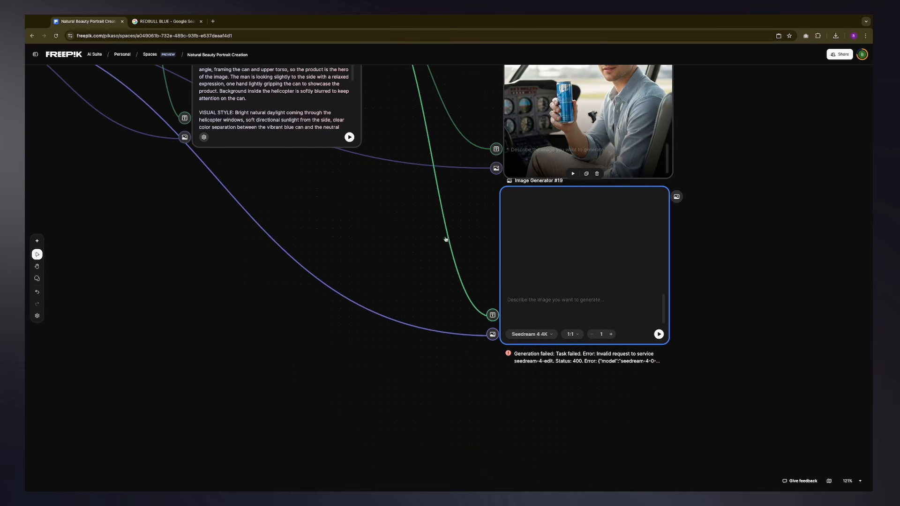
scroll(446, 239, up, 1)
scroll(608, 277, up, 4)
scroll(609, 276, left, 2)
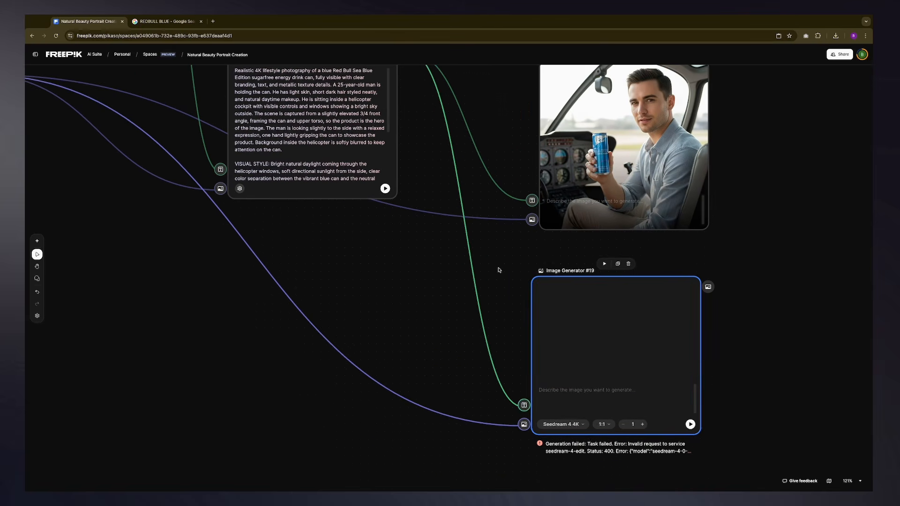
scroll(527, 253, up, 1)
scroll(516, 258, up, 2)
scroll(516, 258, right, 1)
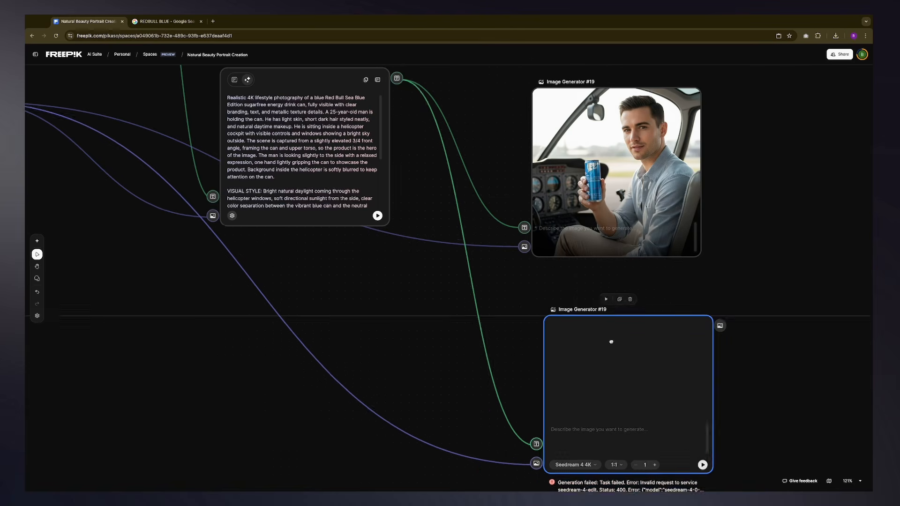
click(528, 287)
scroll(529, 270, right, 4)
scroll(530, 271, up, 1)
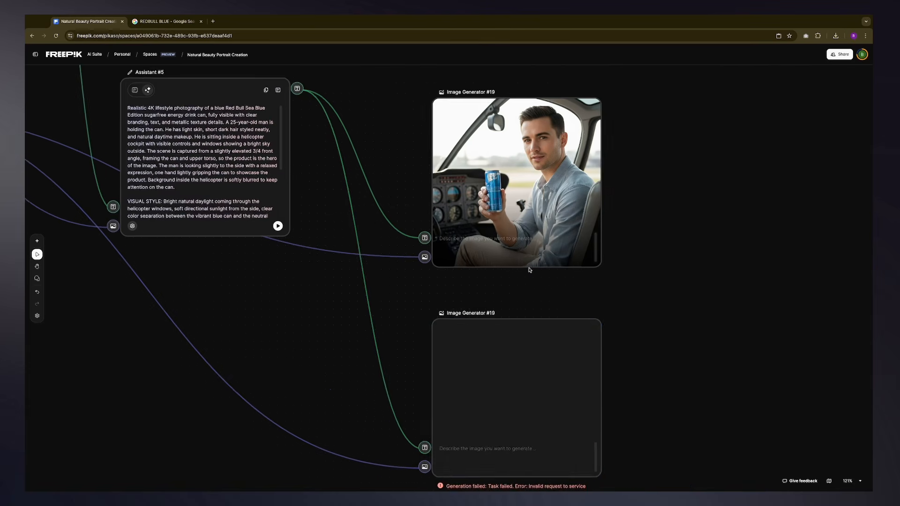
Step: Review the helicopter image beside the Assistant #5 prompt, comparing the picture with the described scene
scroll(530, 270, down, 3)
scroll(542, 238, up, 5)
scroll(620, 276, up, 3)
scroll(621, 274, down, 3)
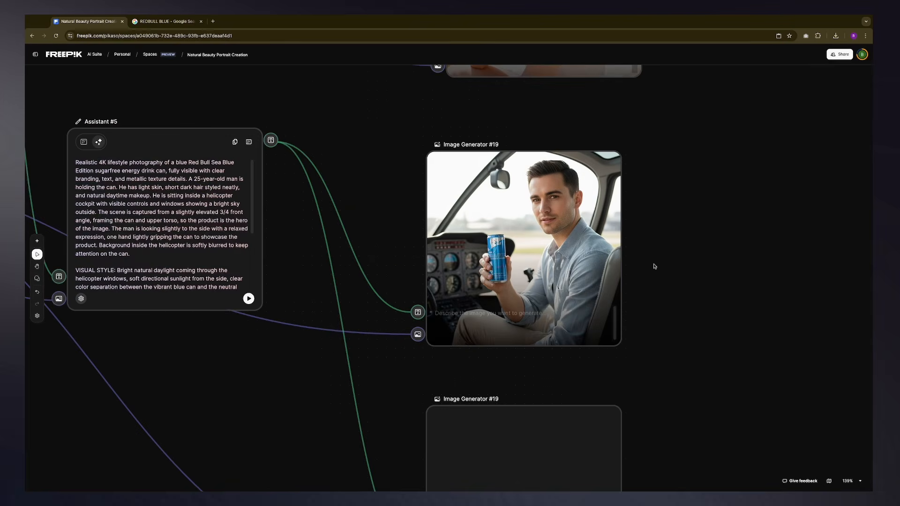
scroll(717, 234, down, 1)
scroll(717, 234, left, 1)
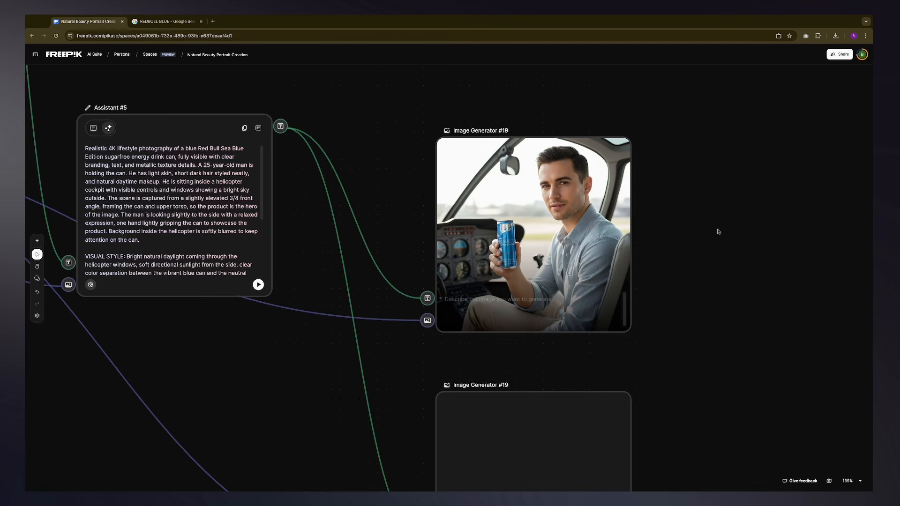
scroll(705, 220, left, 2)
click(670, 223)
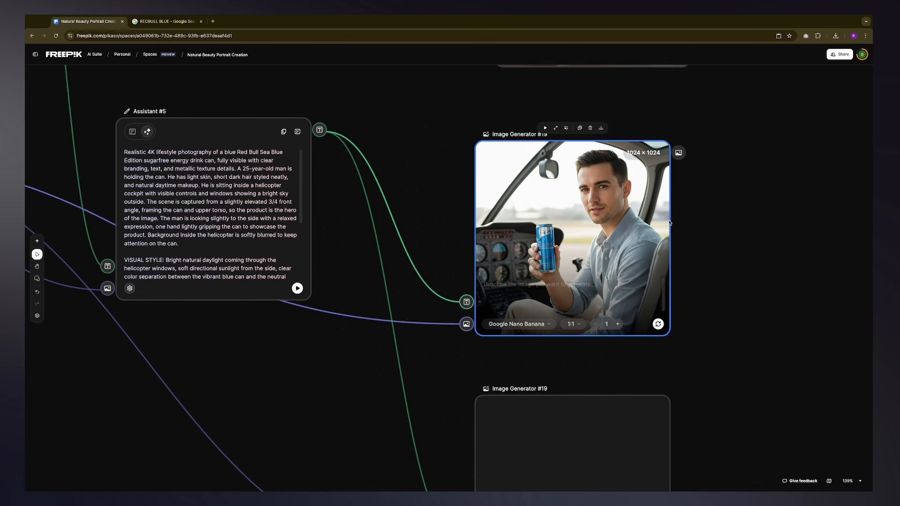
Step: Inspect the generated helicopter image up close, checking its resolution and the rendering of the man and the can
scroll(553, 262, right, 5)
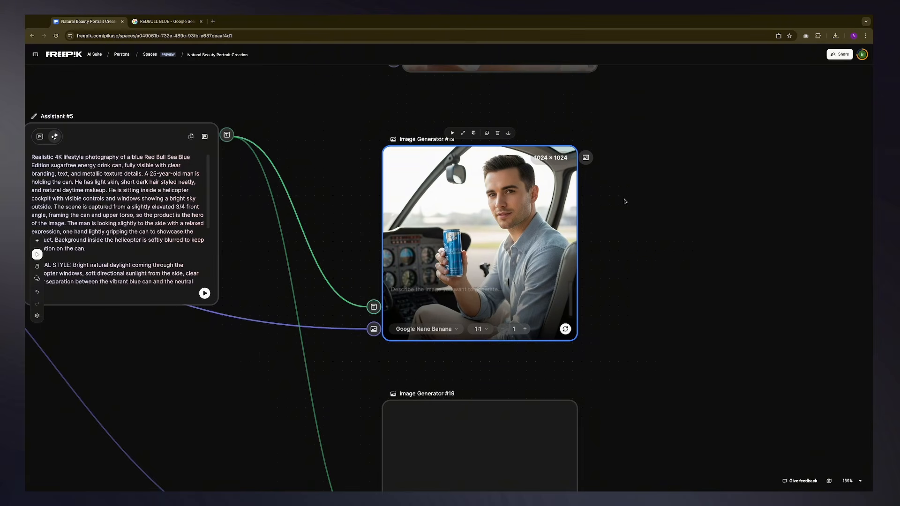
scroll(628, 202, right, 1)
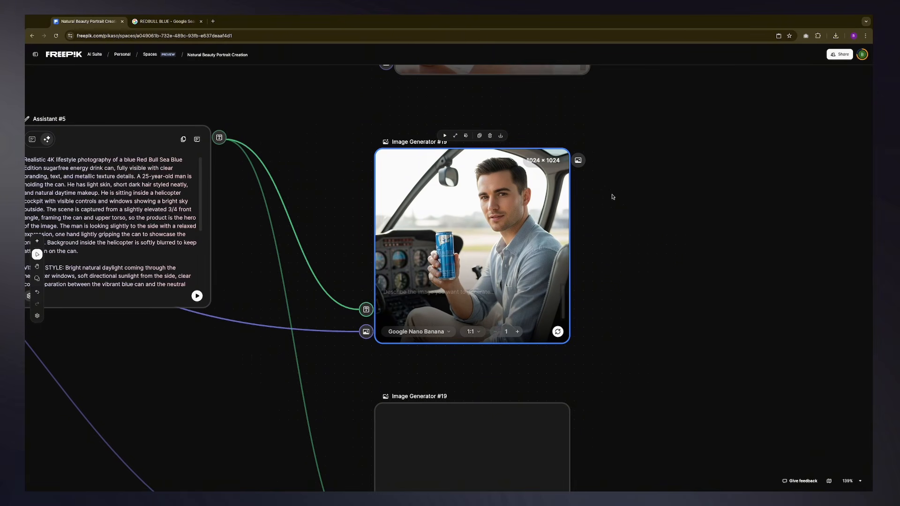
scroll(659, 187, right, 1)
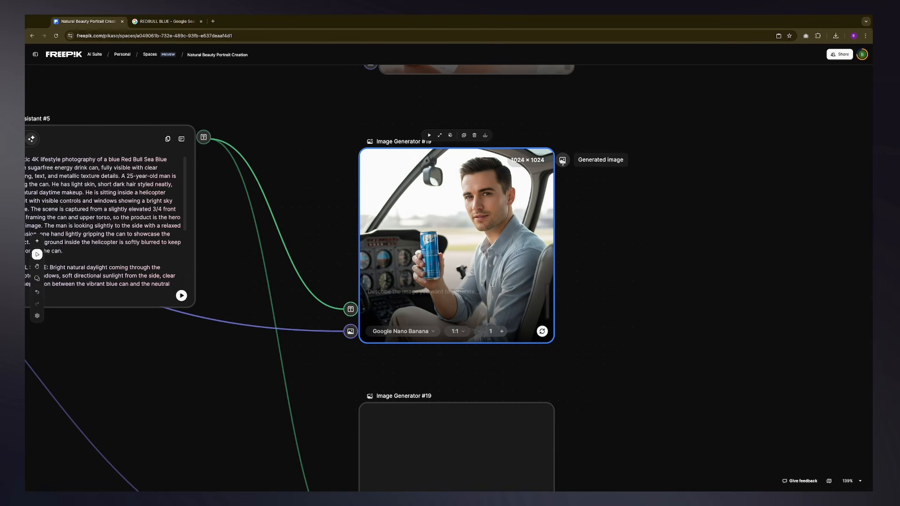
scroll(654, 197, up, 1)
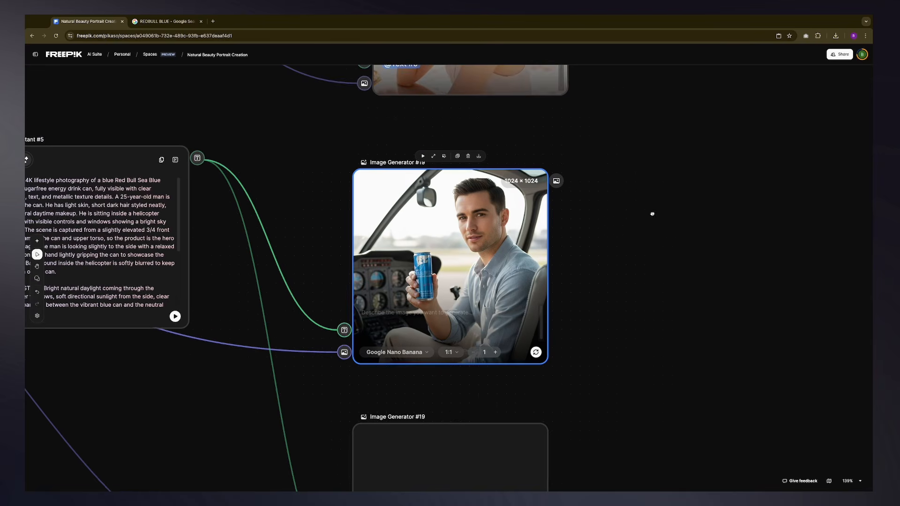
scroll(604, 213, right, 2)
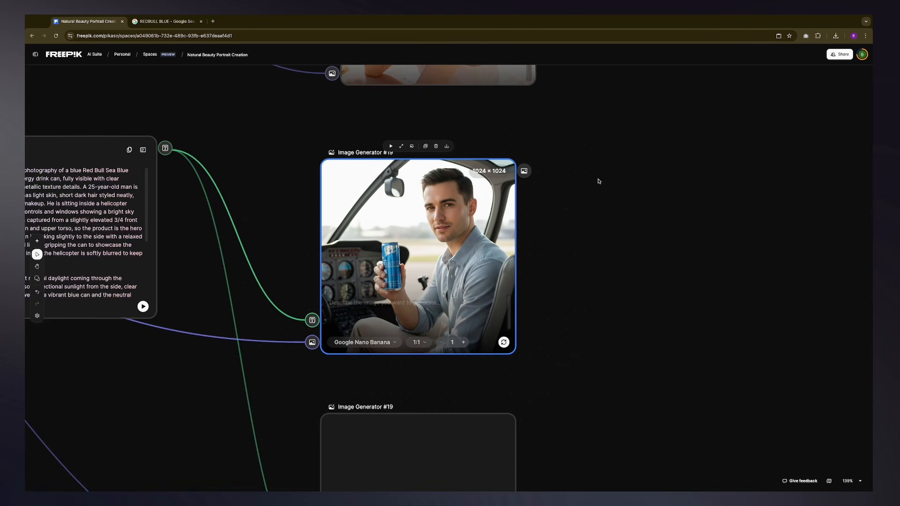
scroll(598, 181, left, 2)
scroll(493, 174, up, 3)
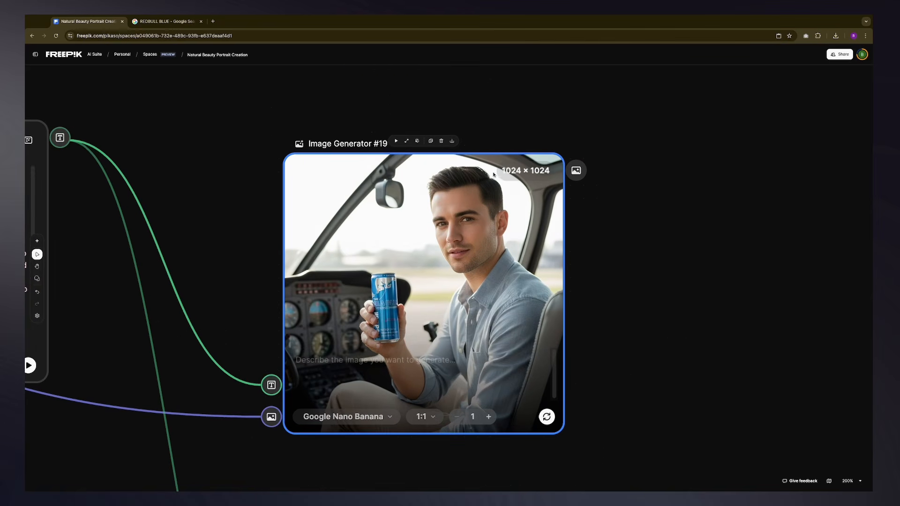
scroll(560, 199, down, 3)
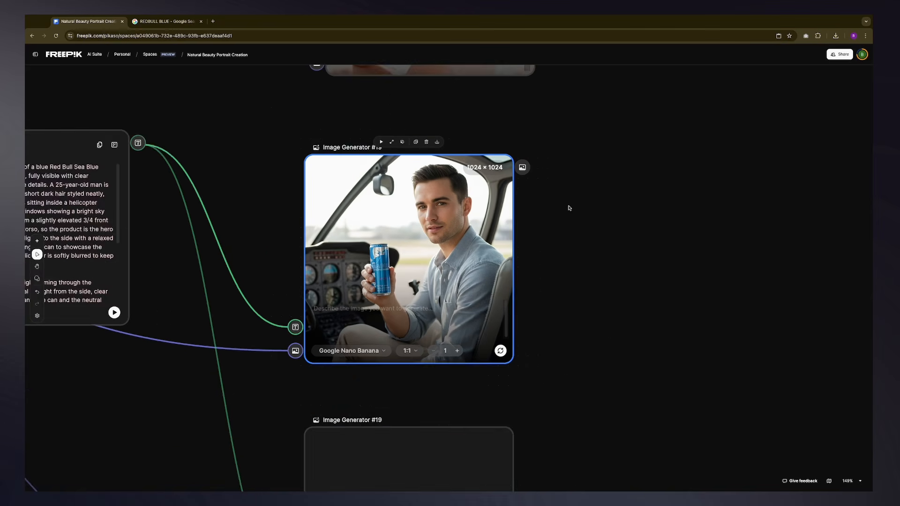
Step: Connect the helicopter image's output to a new Image Upscaler node placed beside it
drag(550, 215, 529, 221)
drag(515, 174, 542, 178)
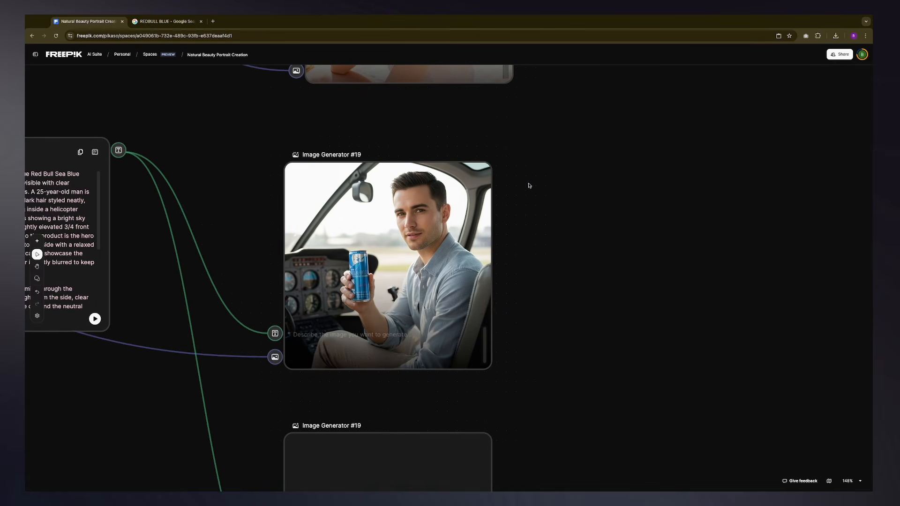
click(468, 192)
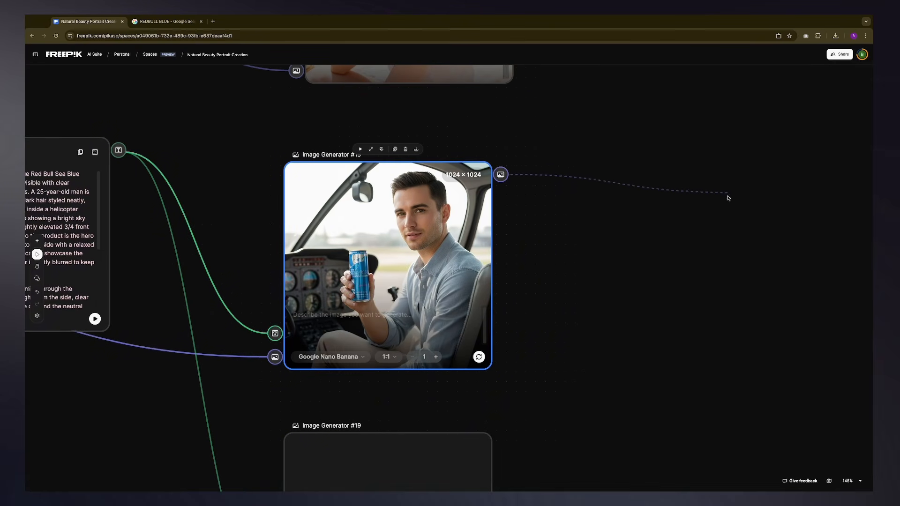
drag(522, 178, 622, 193)
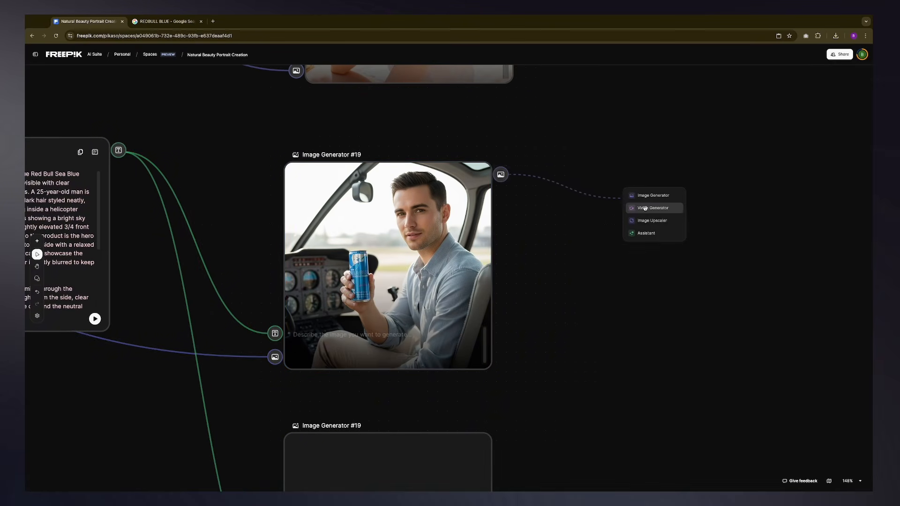
click(654, 221)
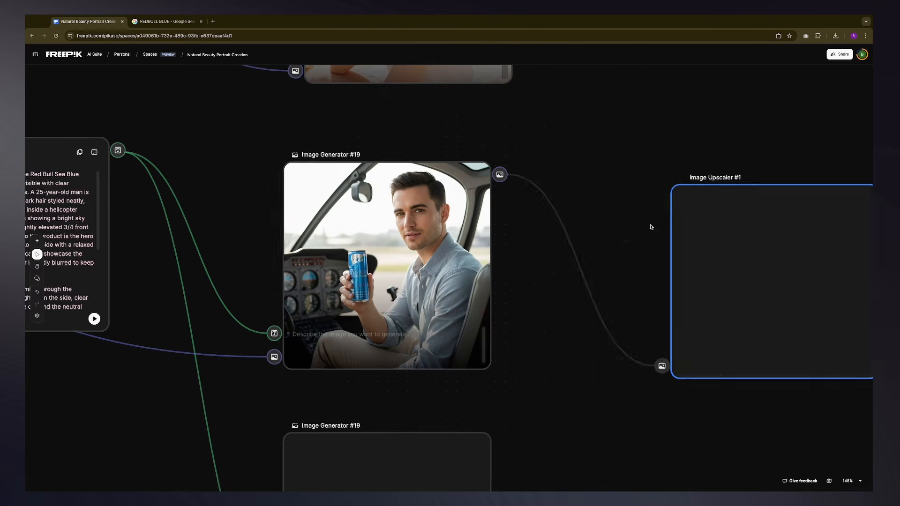
drag(647, 208, 672, 189)
drag(545, 246, 559, 212)
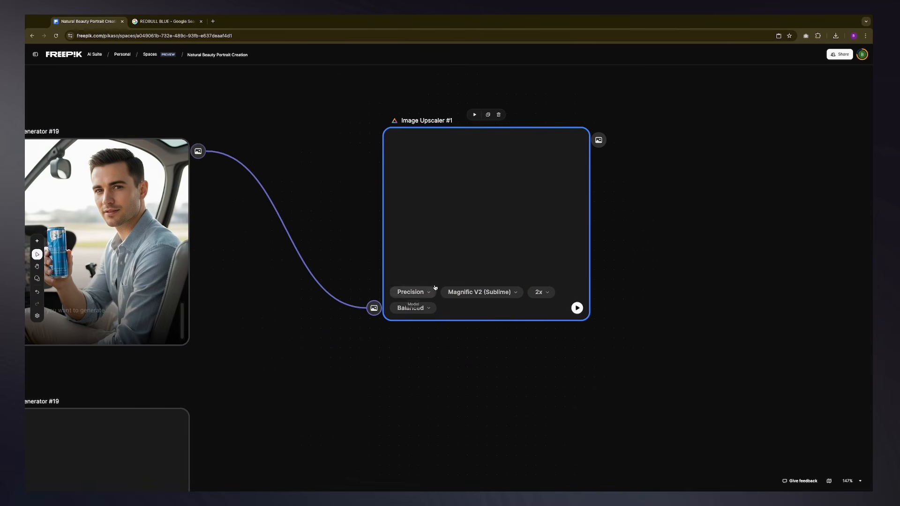
Step: Switch the new image upscaler's mode to Creative
drag(434, 287, 485, 263)
click(472, 271)
click(325, 225)
scroll(325, 225, left, 2)
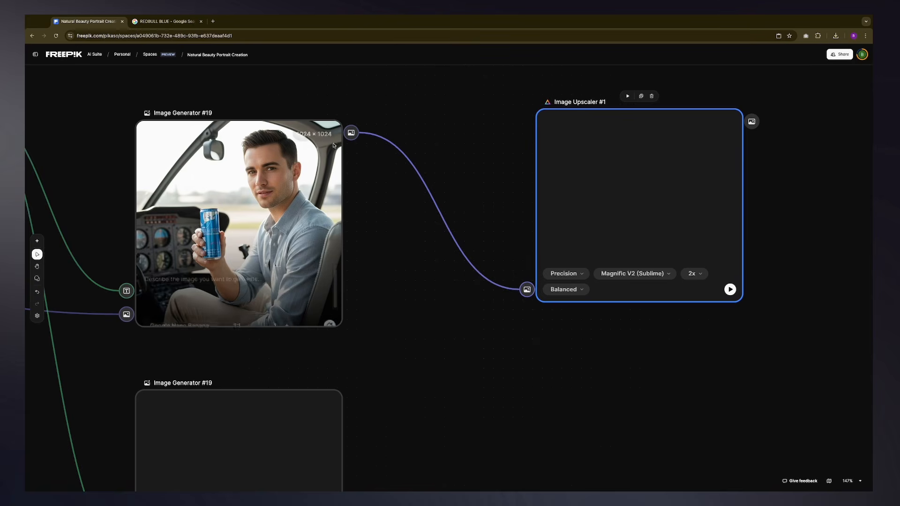
scroll(300, 218, left, 2)
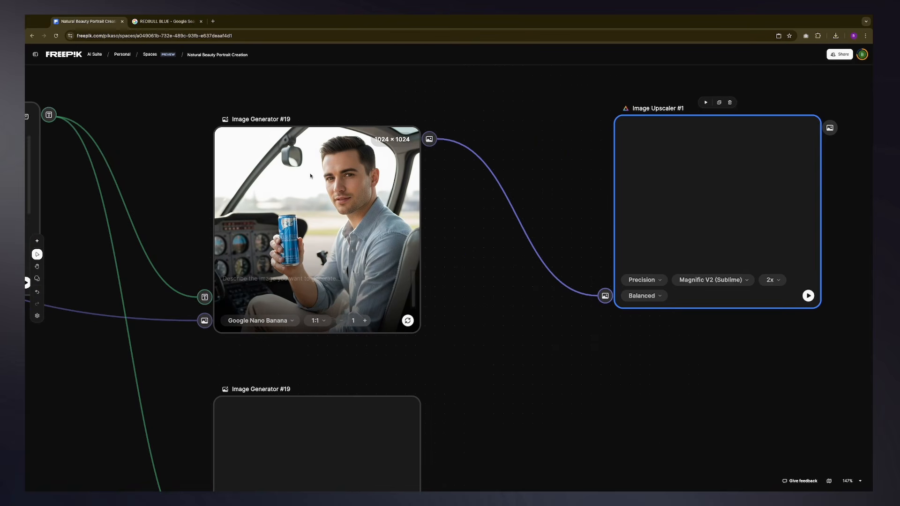
scroll(435, 202, right, 2)
scroll(387, 197, right, 1)
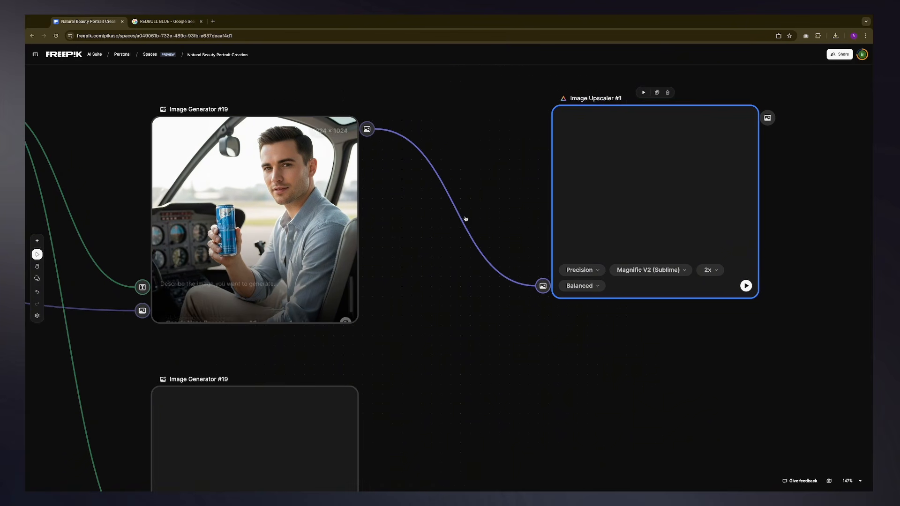
click(600, 275)
click(580, 292)
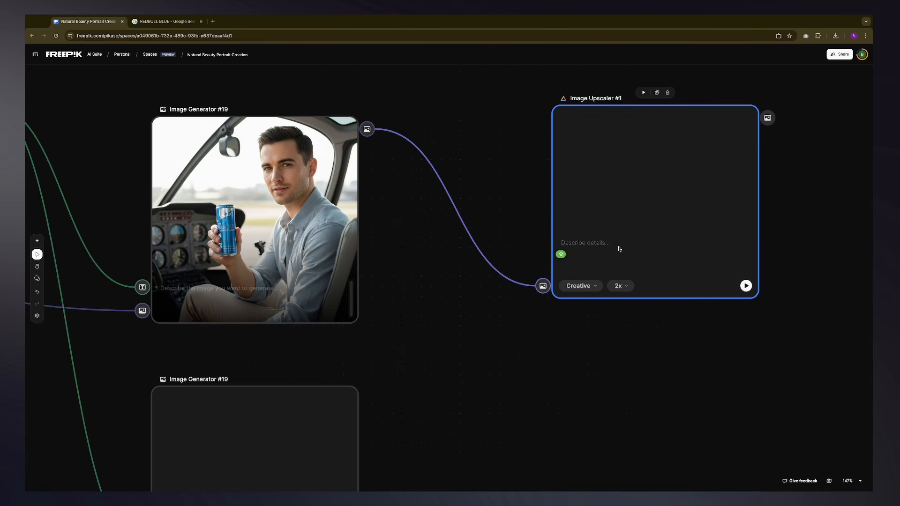
Step: Enter "MAN IS SMILING" as the upscaler's detail description and run the 2x upscale
text(MAN IS SMILIIN)
key(BackSpace)
key(BackSpace)
text(NG)
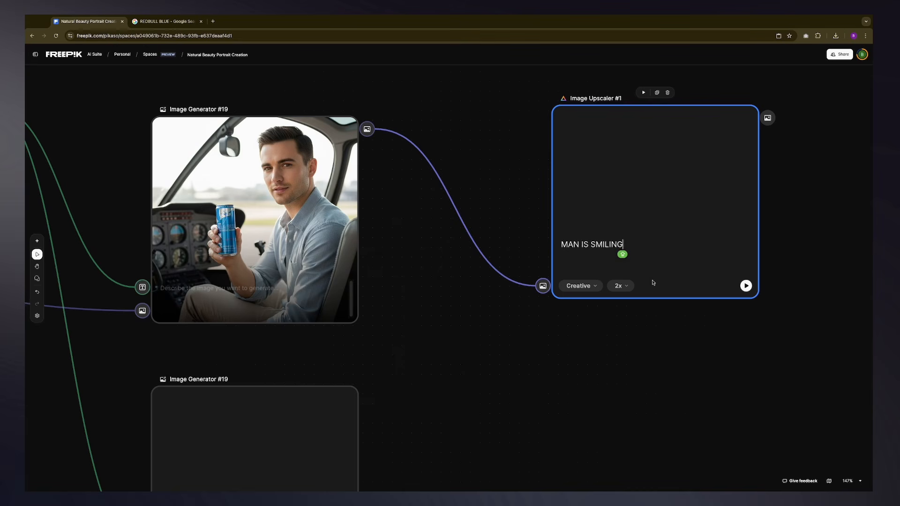
click(745, 286)
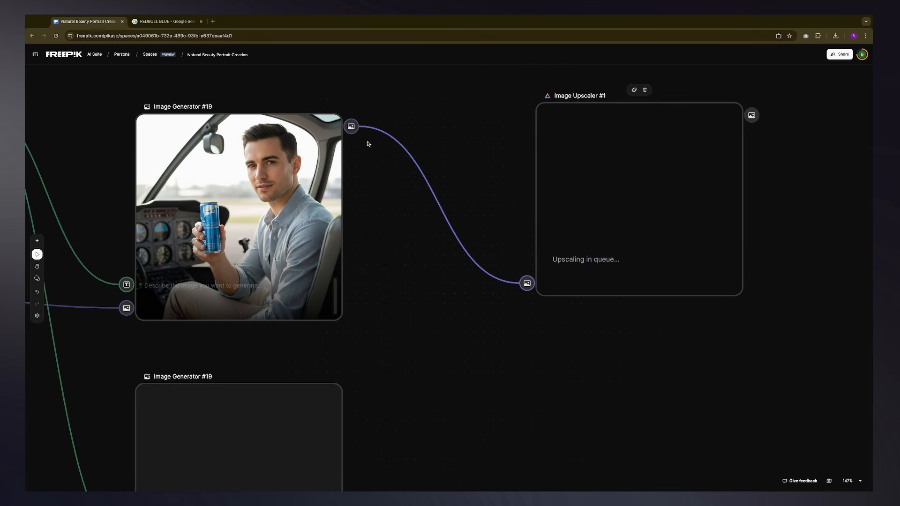
Step: Branch a second Image Upscaler off the same helicopter image and run it with its default Precision settings
drag(351, 126, 524, 421)
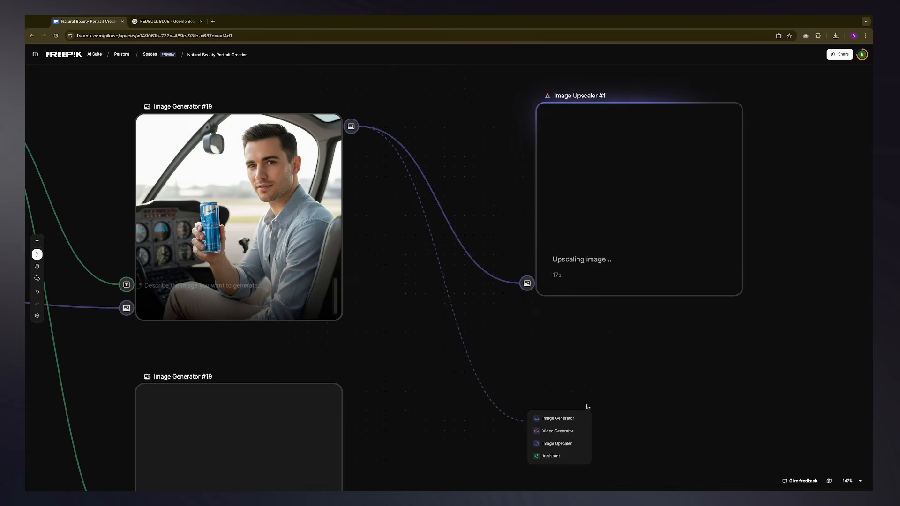
click(570, 444)
click(516, 345)
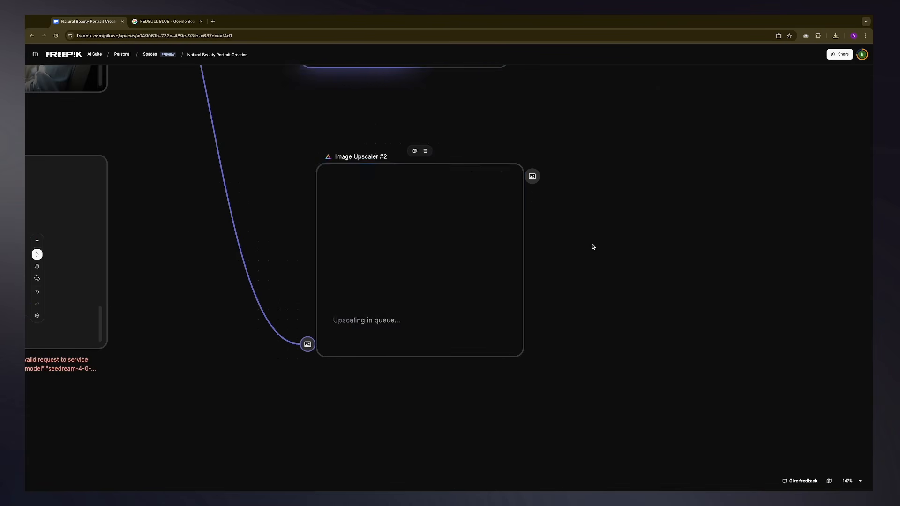
Step: Arrange the two image upscalers level with each other in one row, with the Precision one after the Creative one
scroll(593, 247, up, 3)
drag(506, 367, 414, 199)
scroll(660, 211, up, 3)
drag(472, 234, 692, 255)
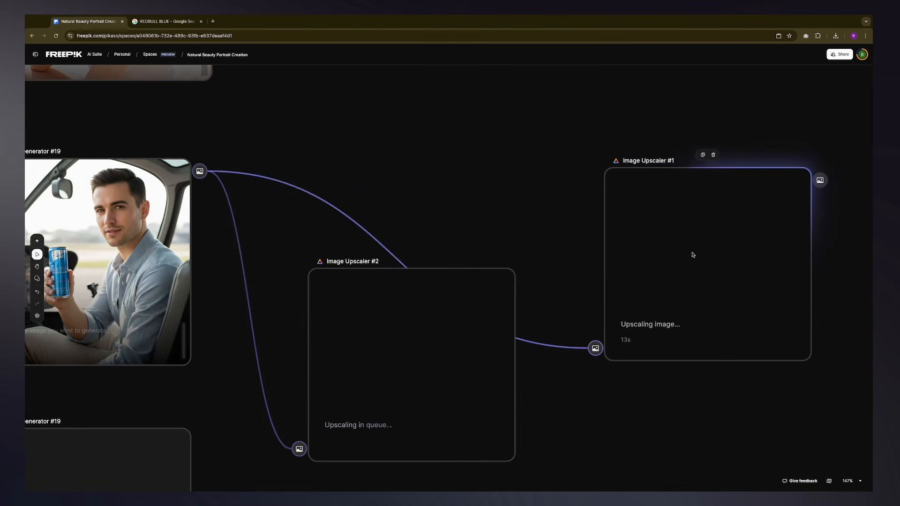
drag(461, 291, 756, 303)
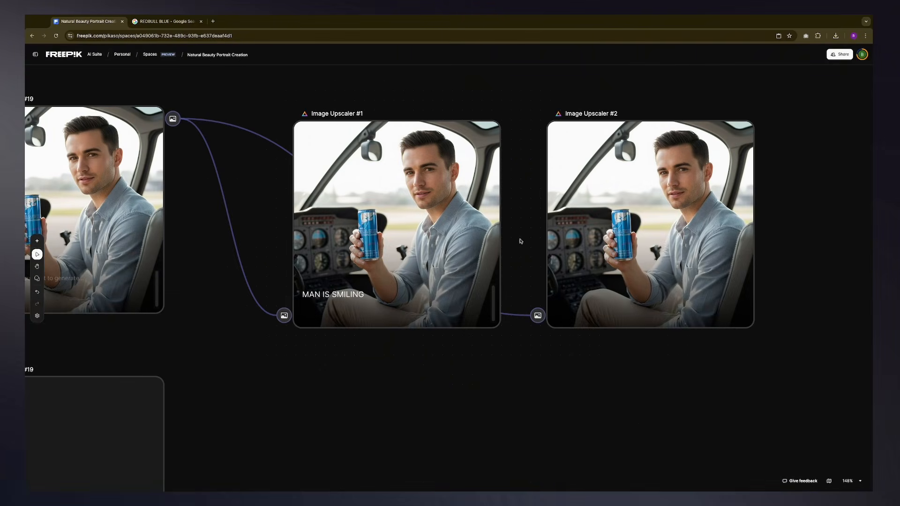
Step: Swap the two upscaled images so the Precision version sits nearest the original helicopter image and the Creative one follows it
mouse_move(518, 241)
mouse_down()
mouse_move(491, 256)
mouse_move(502, 246)
mouse_up()
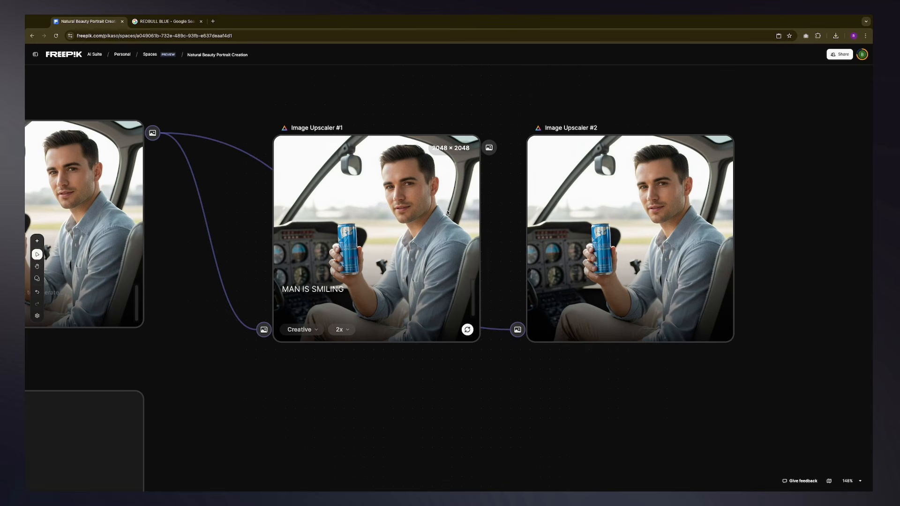
scroll(448, 213, up, 3)
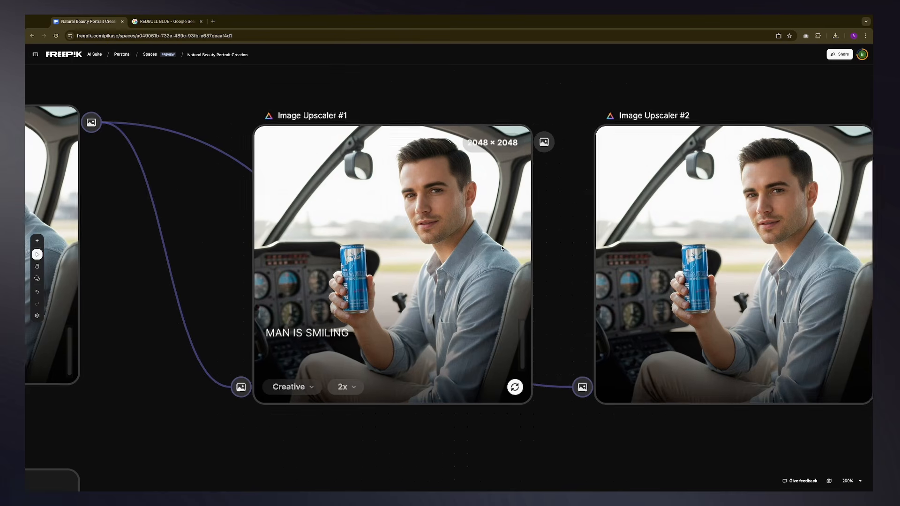
scroll(511, 256, down, 3)
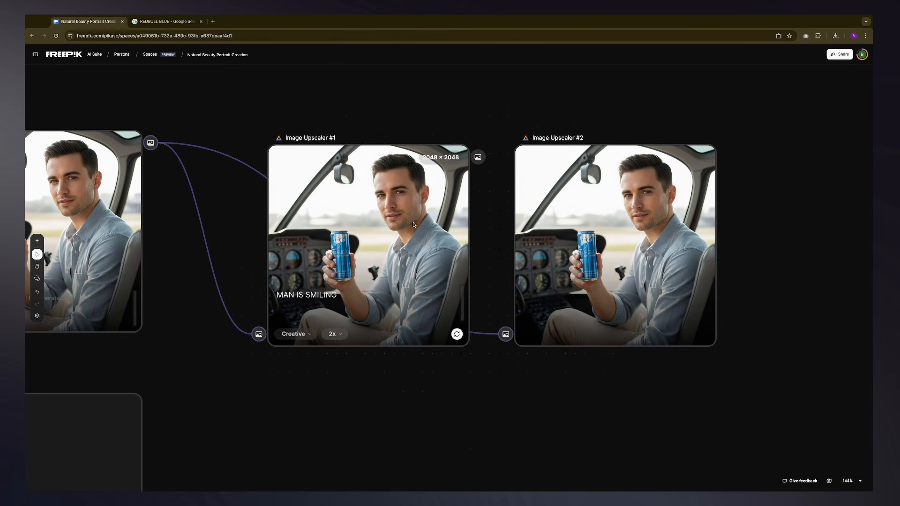
drag(414, 223, 443, 120)
drag(662, 214, 447, 330)
drag(428, 169, 441, 155)
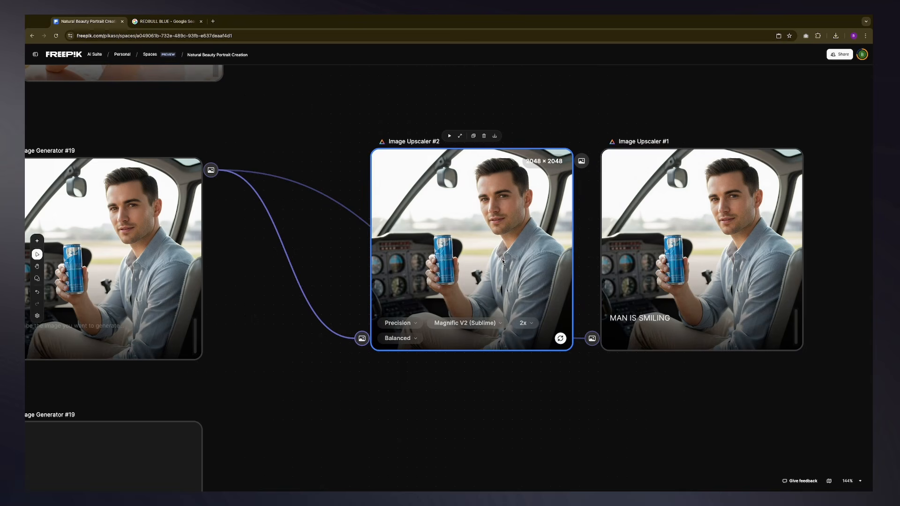
Step: Move the original helicopter image directly beside the Precision upscale to compare the two
scroll(502, 261, up, 3)
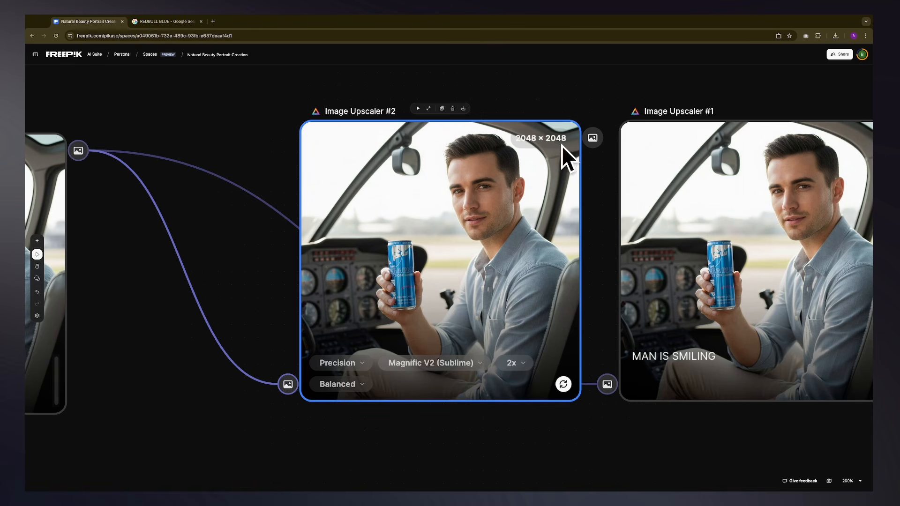
drag(478, 204, 599, 186)
drag(357, 176, 579, 182)
drag(361, 186, 528, 173)
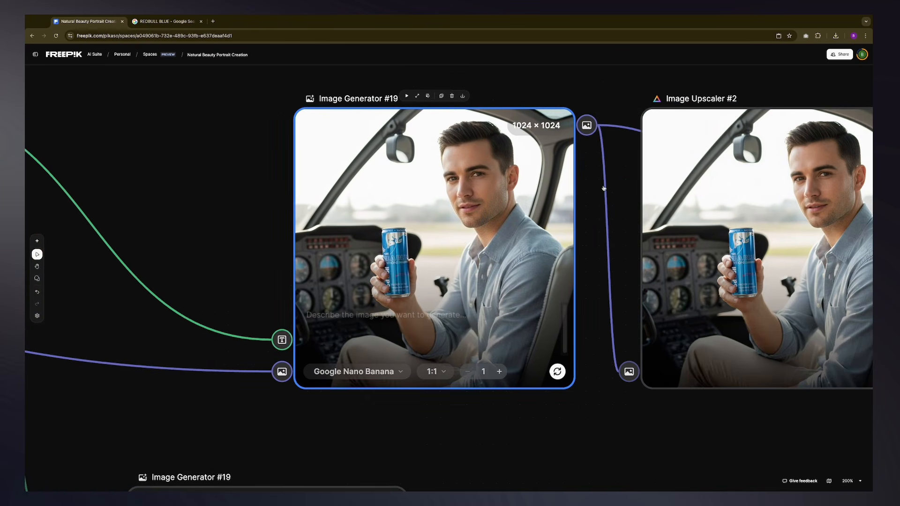
Step: Move the original helicopter image back away from the upscaled images, keeping it level with their row
drag(603, 187, 376, 170)
scroll(545, 183, left, 3)
scroll(544, 183, down, 1)
drag(404, 223, 280, 223)
click(458, 215)
Step: Compare the upscaled images with the original helicopter image and review how they are connected
scroll(464, 210, right, 3)
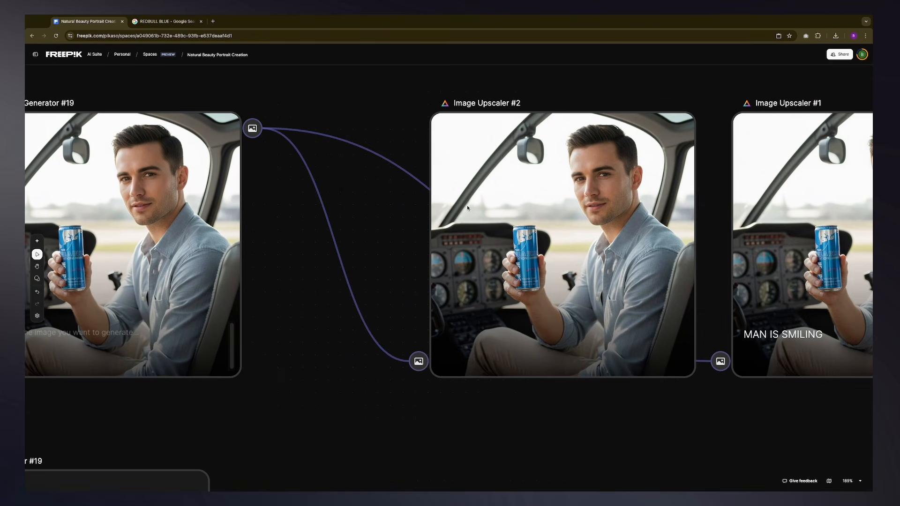
scroll(470, 207, right, 5)
scroll(417, 275, down, 2)
scroll(418, 275, left, 2)
scroll(412, 266, down, 5)
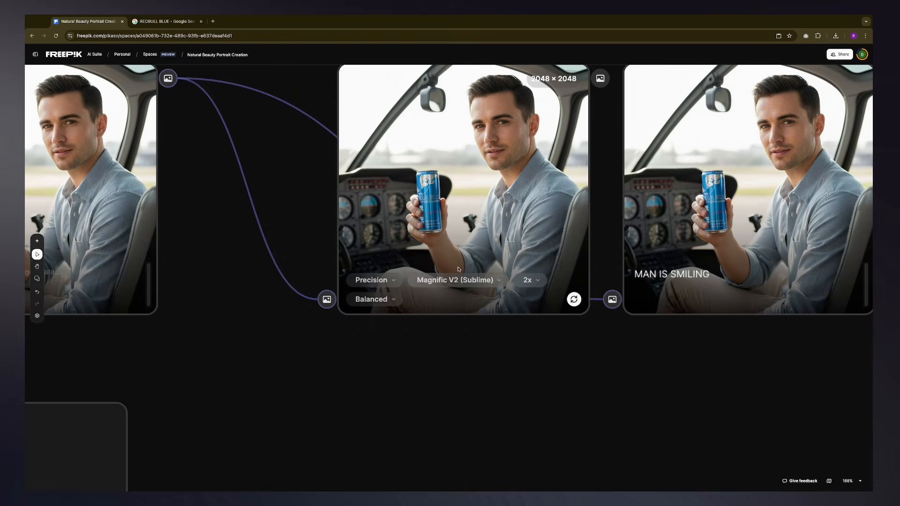
scroll(365, 203, left, 4)
scroll(364, 204, up, 2)
click(375, 197)
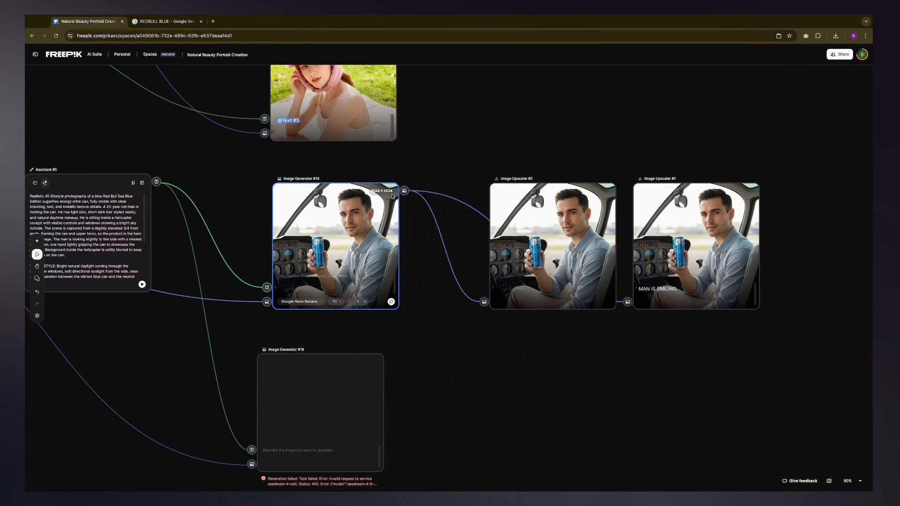
Step: Examine the cow hat picture in Image Generator #7, comparing its resolution and Seedream 4 4K model with the helicopter image
scroll(432, 223, right, 2)
scroll(432, 224, up, 1)
scroll(400, 150, up, 2)
scroll(400, 150, left, 2)
scroll(401, 150, up, 5)
click(445, 127)
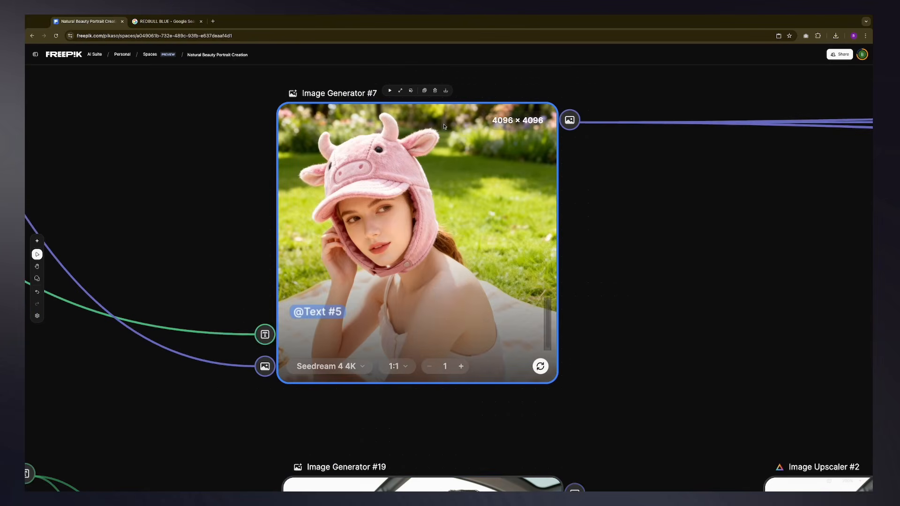
scroll(510, 211, down, 2)
scroll(510, 211, right, 2)
scroll(607, 269, left, 1)
scroll(607, 269, up, 1)
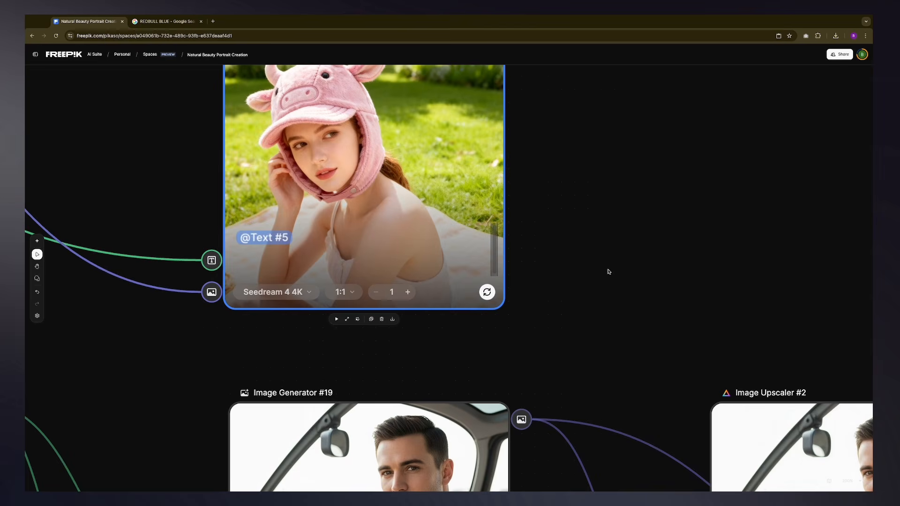
scroll(621, 281, up, 1)
scroll(621, 280, left, 1)
scroll(516, 175, down, 6)
scroll(516, 175, right, 4)
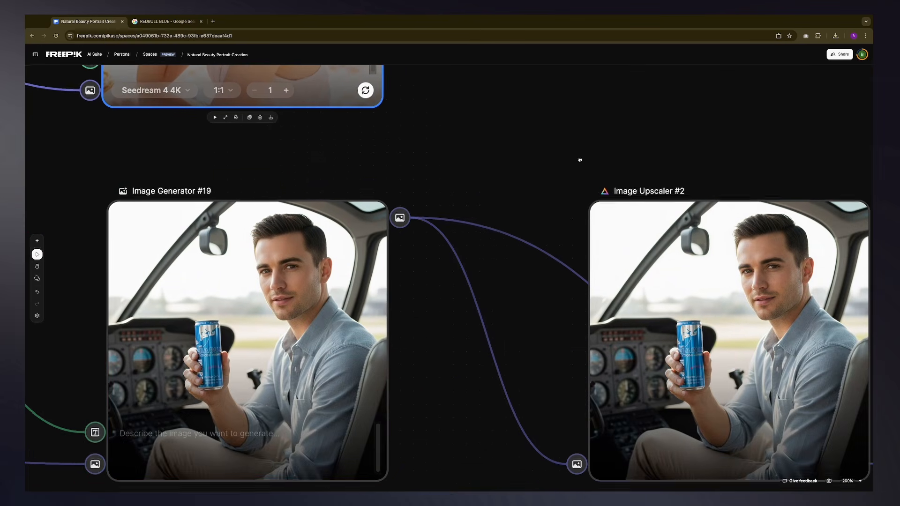
Step: Compare the resolutions of the helicopter image and its Precision upscale, and survey the whole workflow with nothing selected
click(301, 290)
scroll(301, 290, right, 3)
scroll(301, 290, down, 1)
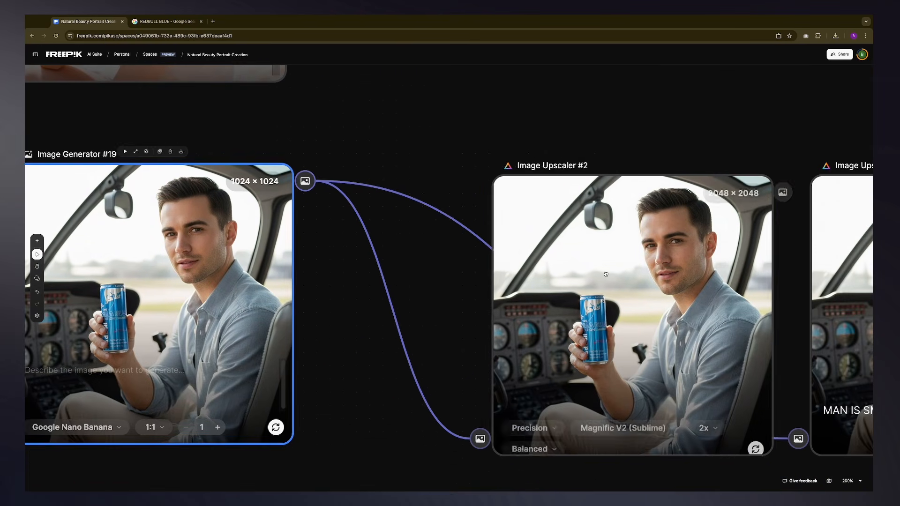
click(518, 251)
scroll(538, 219, right, 2)
scroll(537, 219, down, 1)
scroll(538, 220, down, 1)
scroll(607, 186, right, 2)
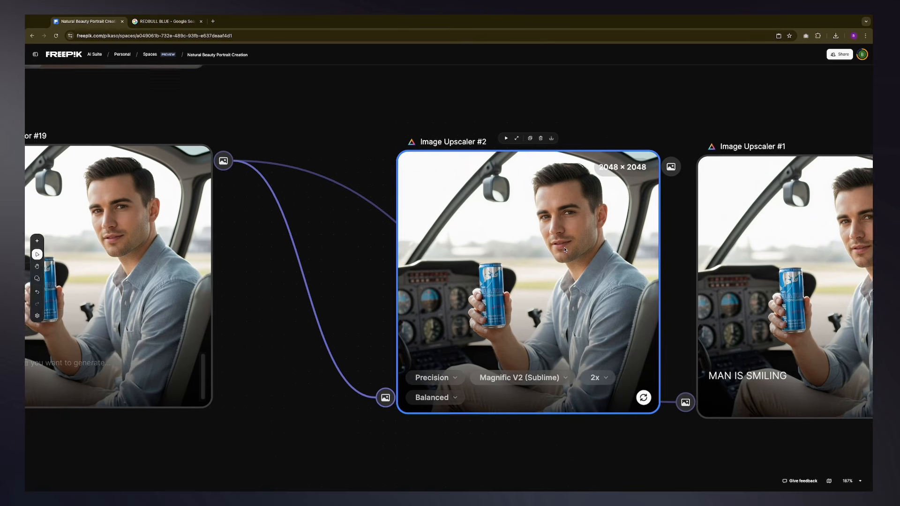
scroll(615, 179, down, 1)
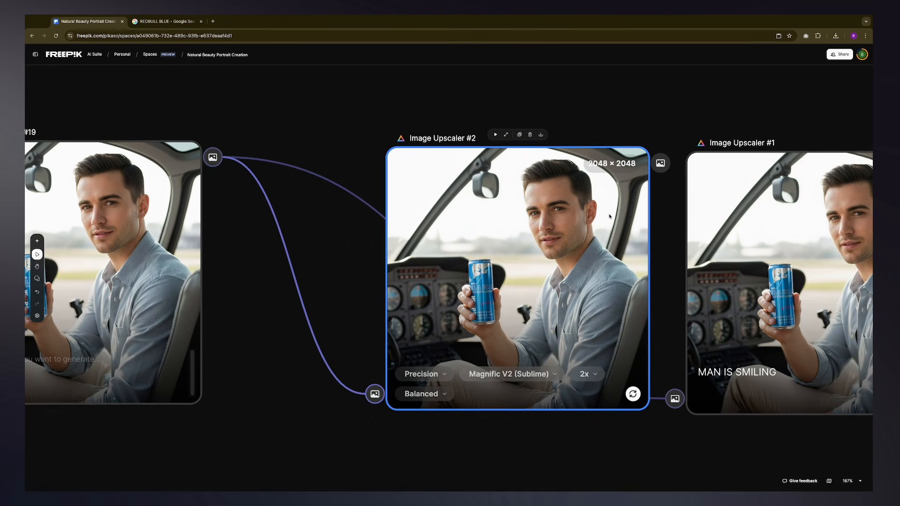
scroll(591, 220, down, 1)
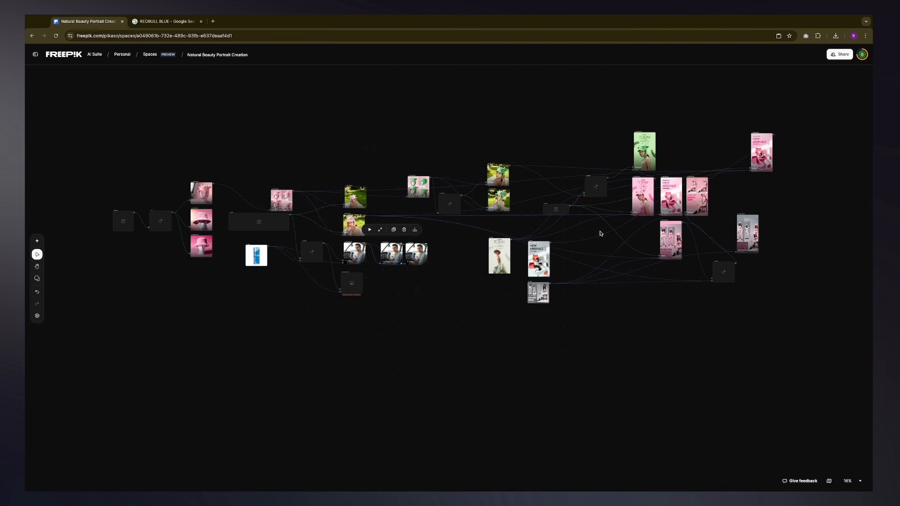
click(600, 242)
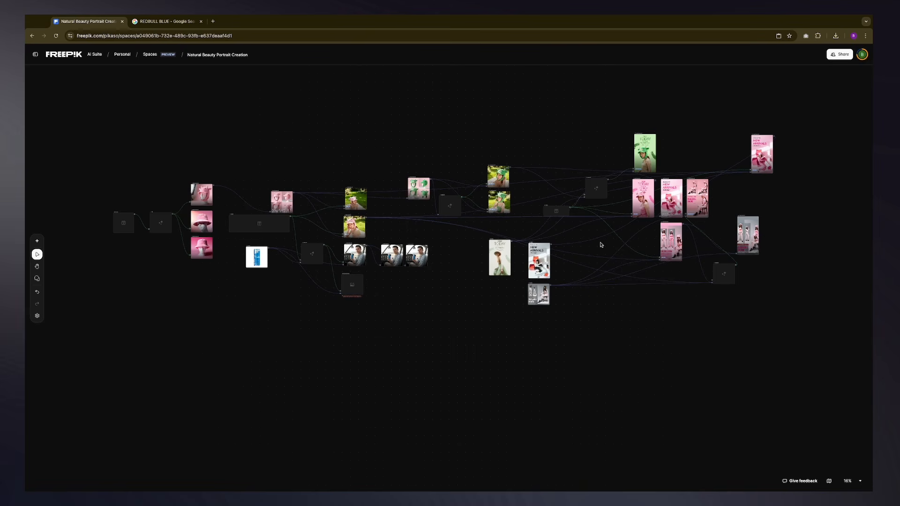